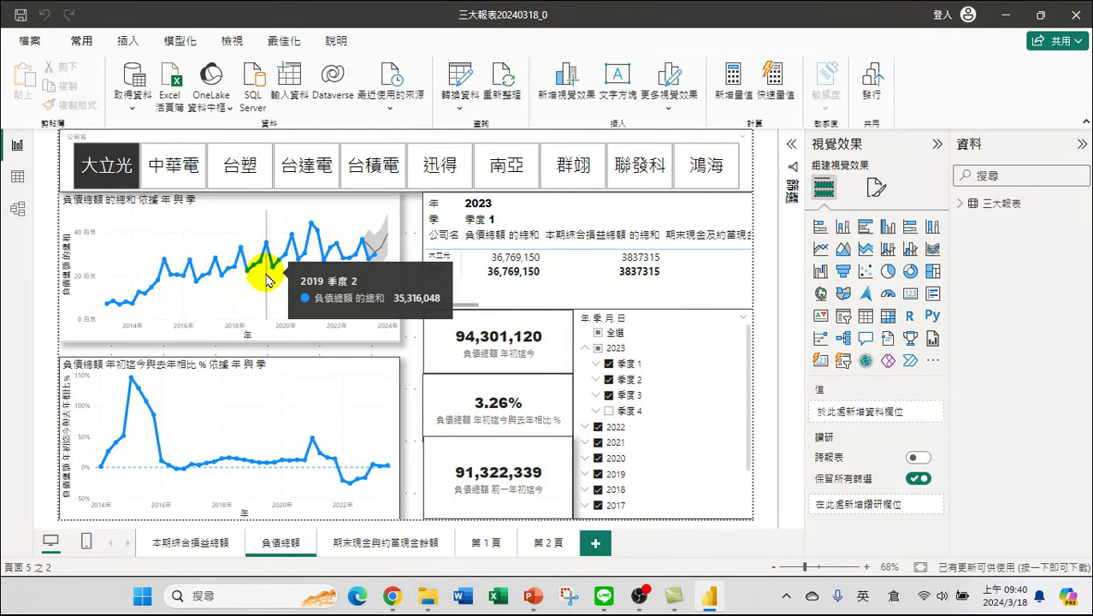
Examine the quarterly trend line charts on the 本期綜合損益總額 page and the 負債總額 page
{"action": "left_click", "coordinate": [187, 542]}
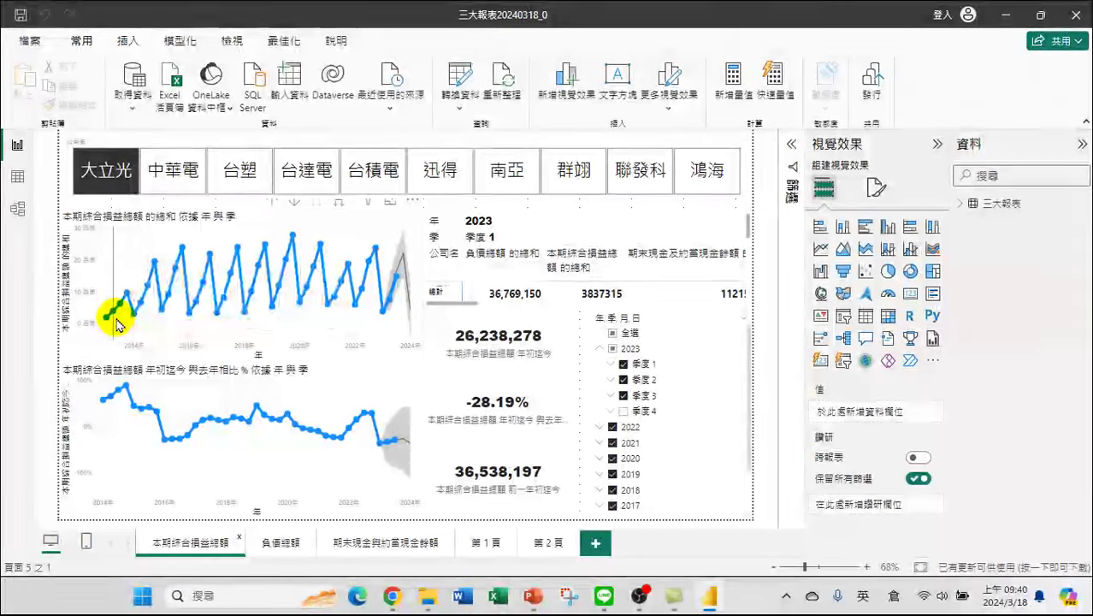
{"action": "mouse_move", "coordinate": [116, 323]}
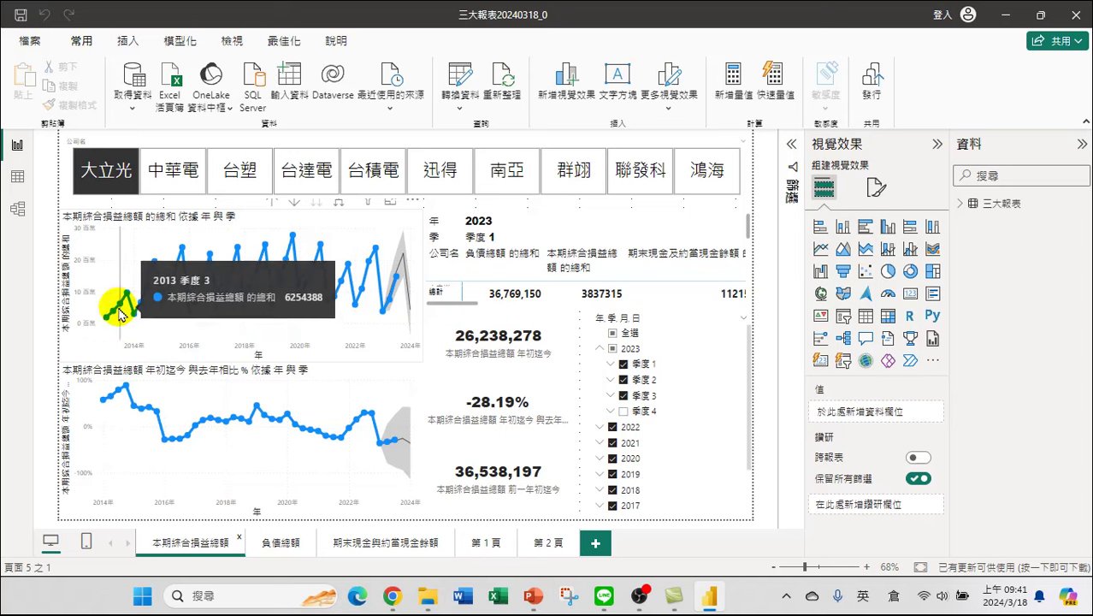
{"action": "left_click", "coordinate": [248, 247]}
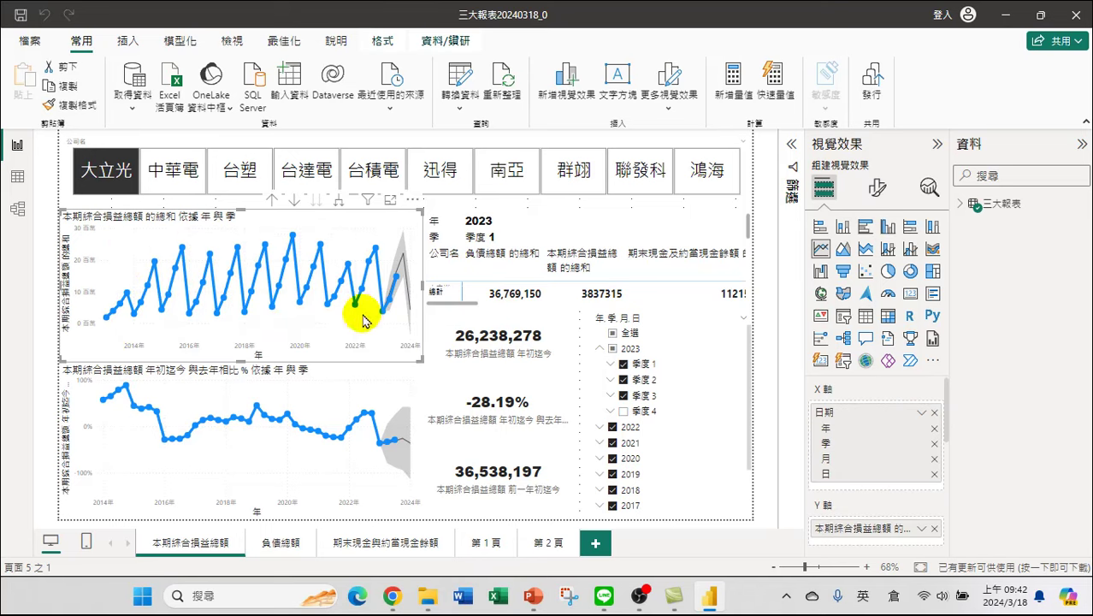
{"action": "mouse_move", "coordinate": [195, 266]}
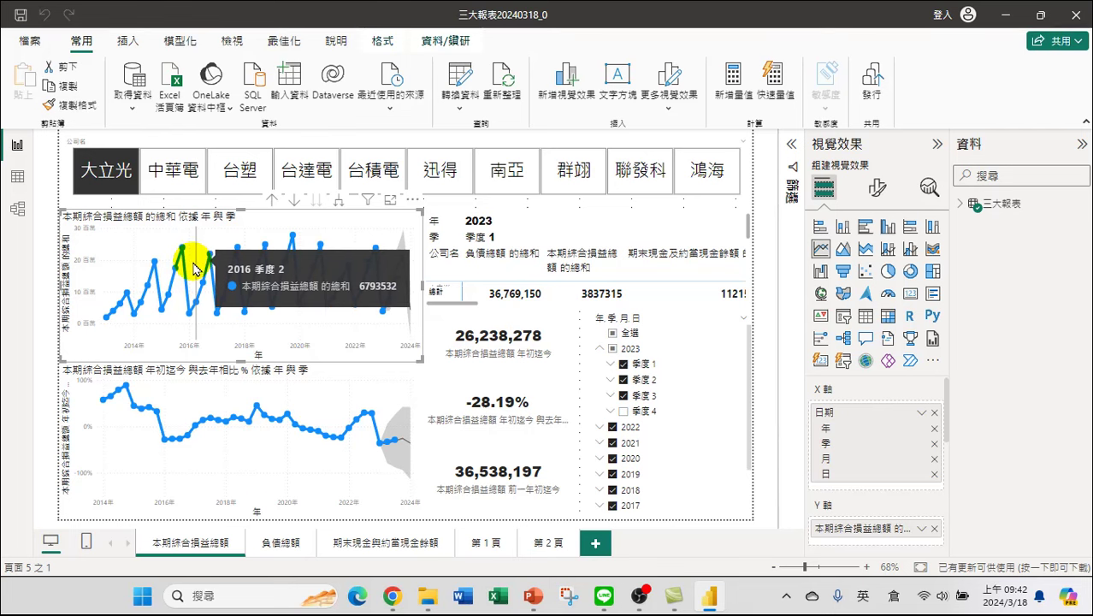
{"action": "left_click", "coordinate": [281, 542]}
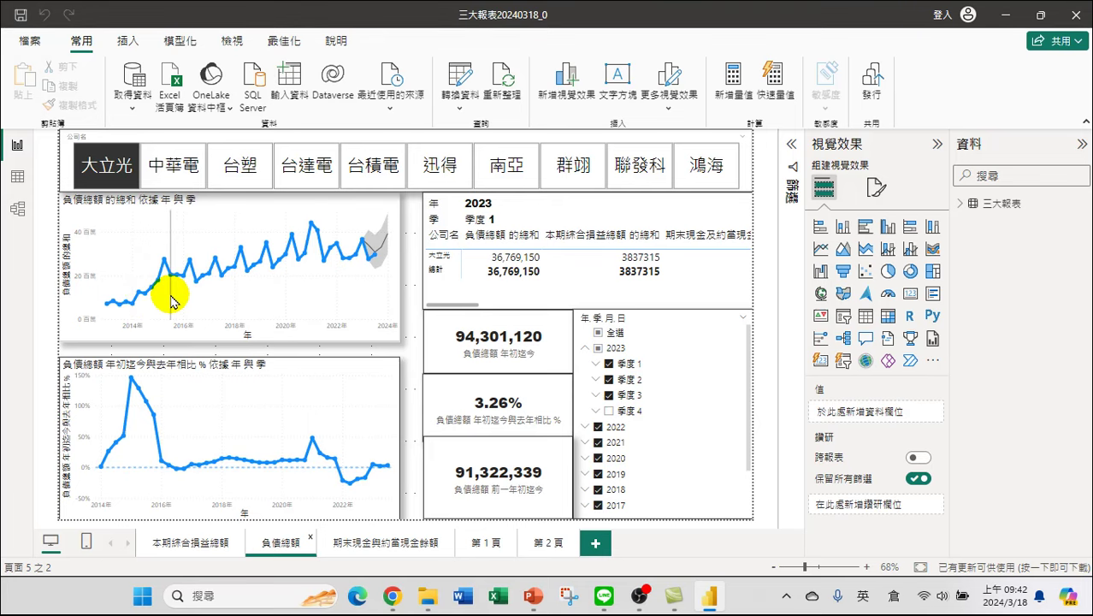
{"action": "mouse_move", "coordinate": [172, 301]}
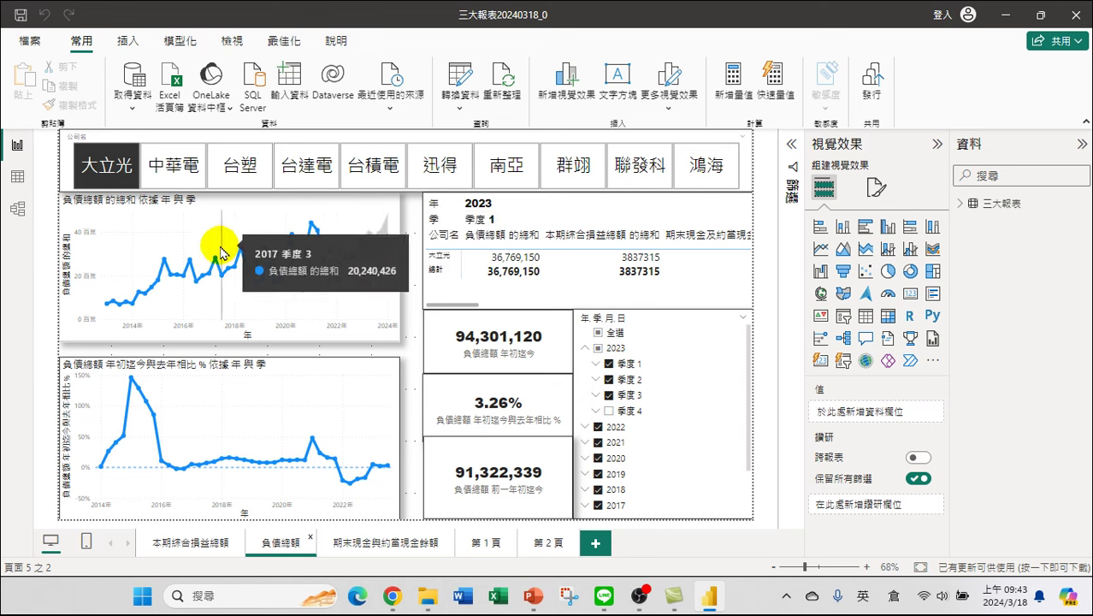
Generate a 摘要 text box for the quarterly 負債總額 line chart and remove that text box from the page
{"action": "left_click", "coordinate": [260, 301]}
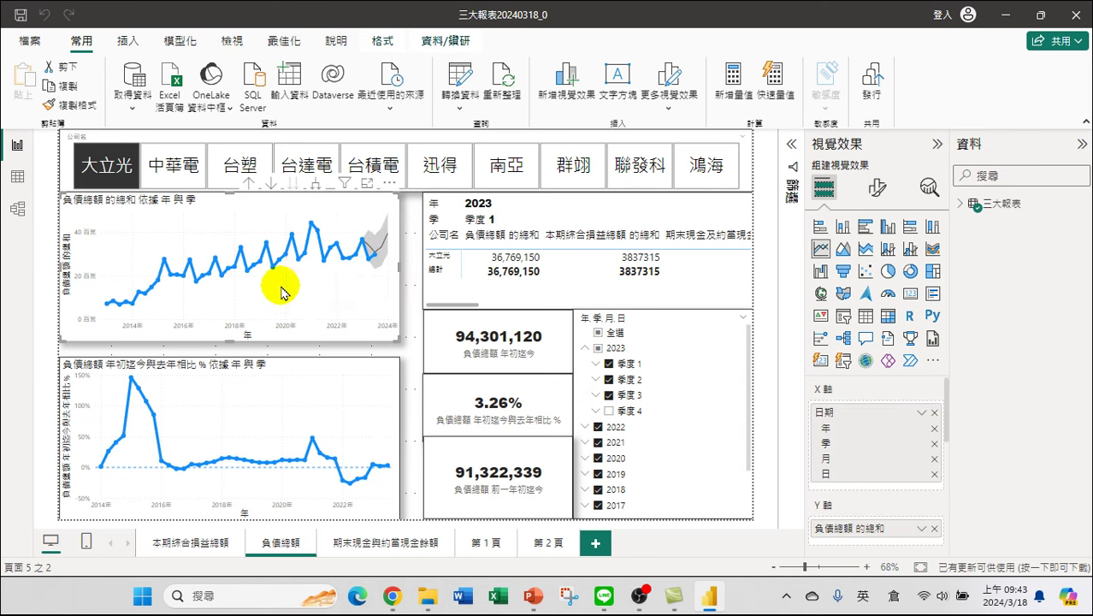
{"action": "right_click", "coordinate": [263, 293]}
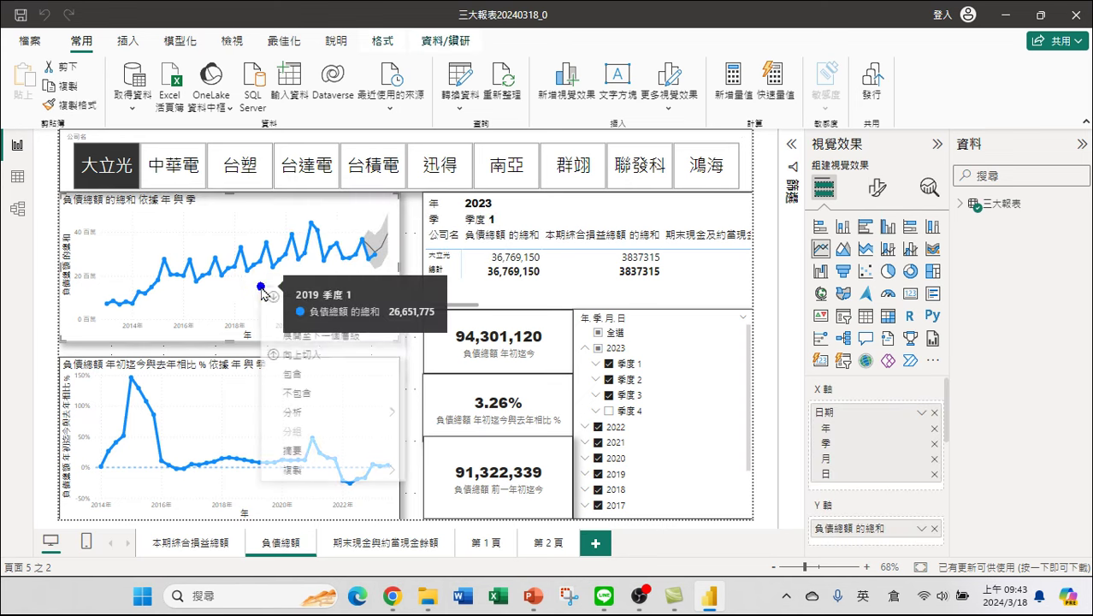
{"action": "left_click", "coordinate": [305, 453]}
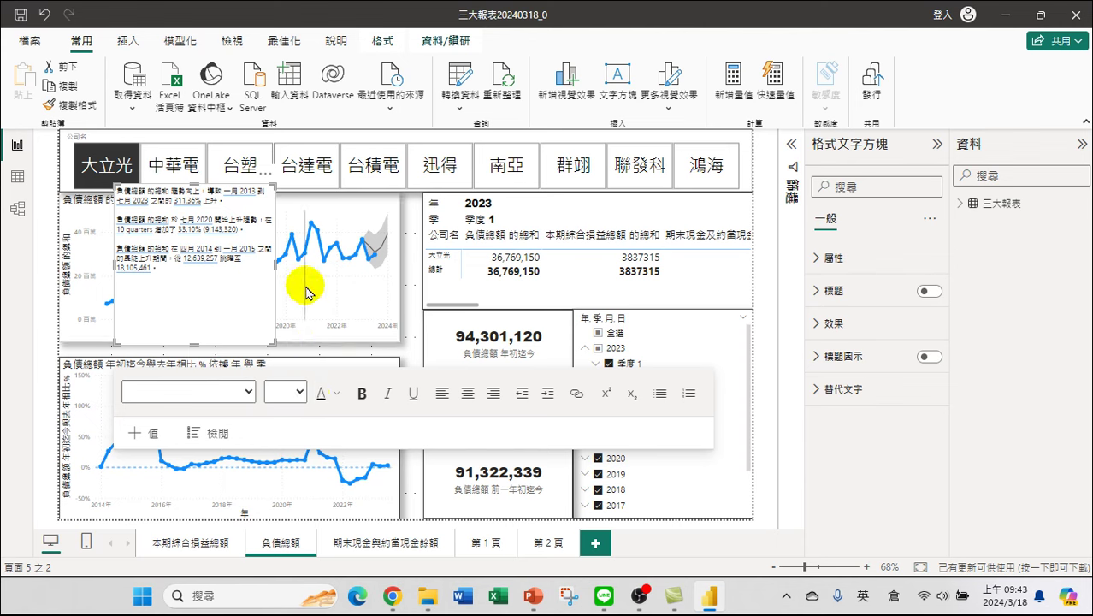
{"action": "left_click", "coordinate": [266, 180]}
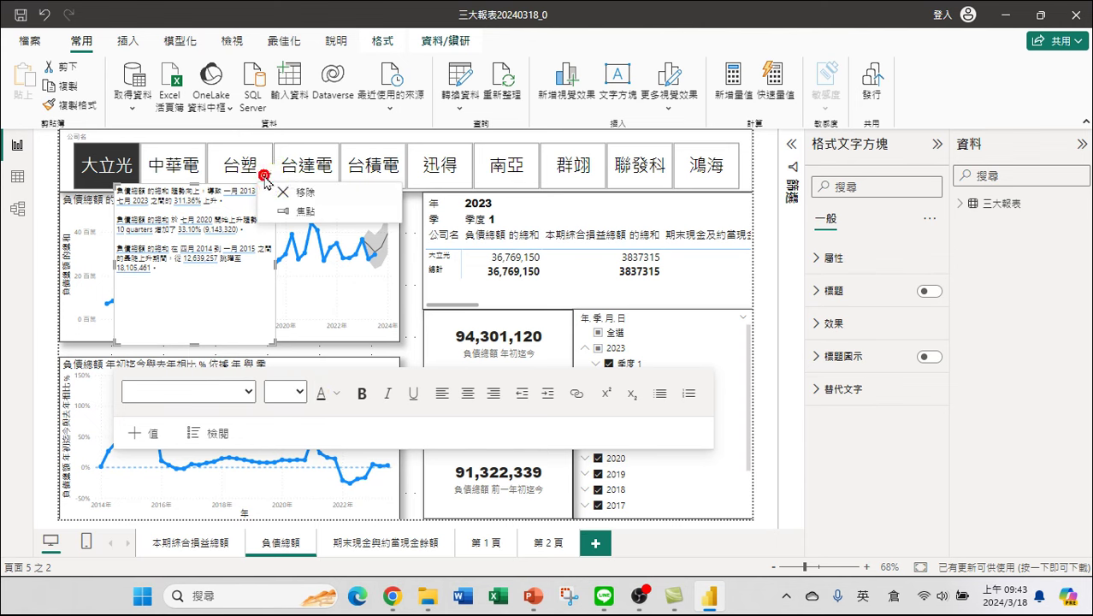
{"action": "left_click", "coordinate": [305, 207]}
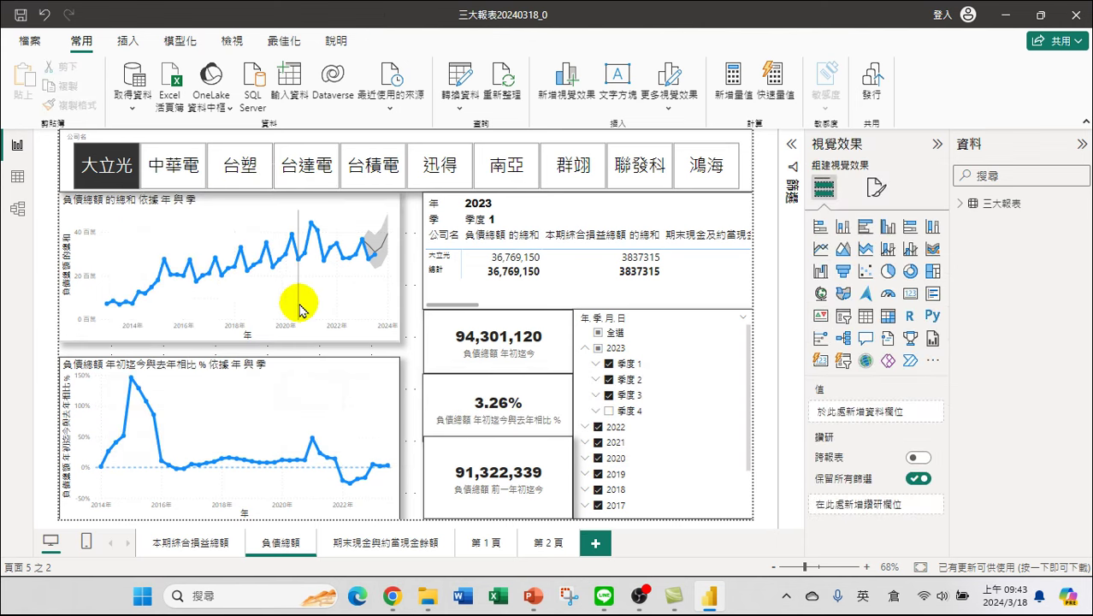
Turn on the trend line (趨勢線) for the quarterly 負債總額 line chart and examine it against the data points
{"action": "left_click", "coordinate": [299, 302]}
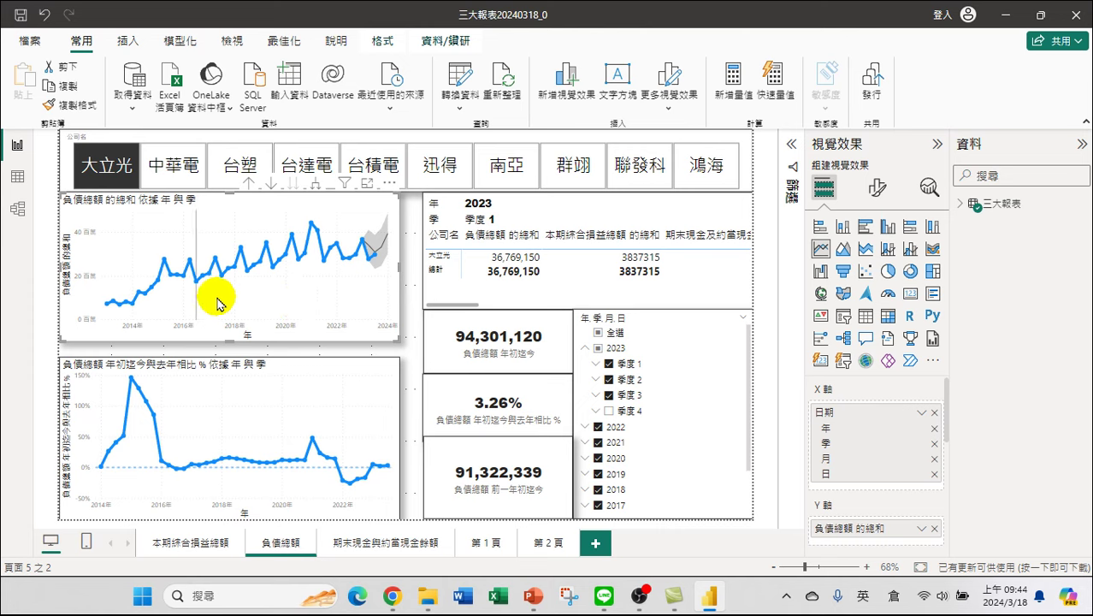
{"action": "mouse_move", "coordinate": [240, 289]}
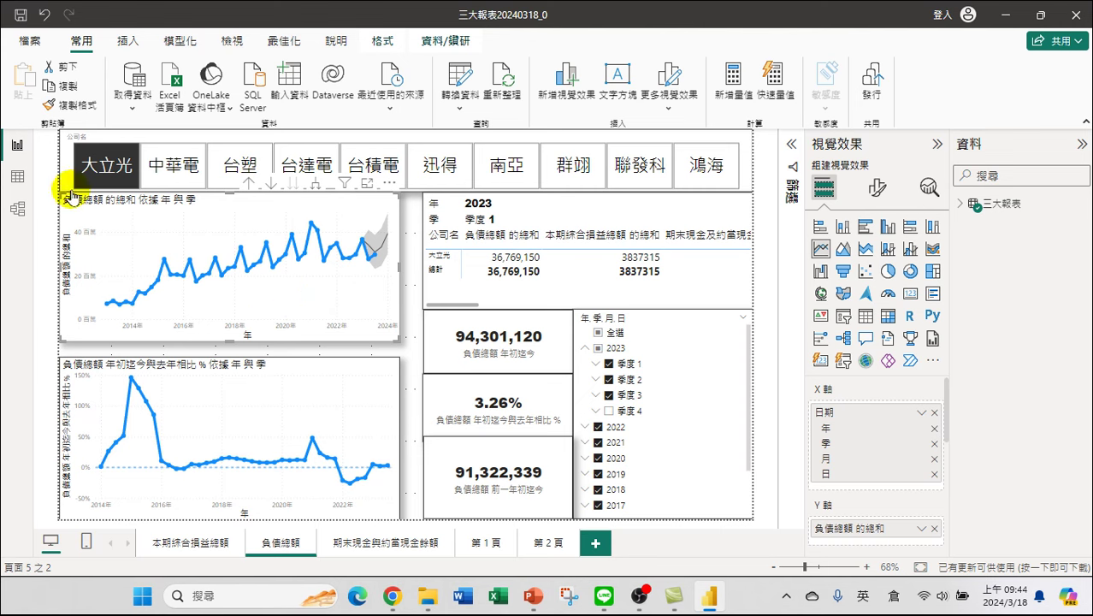
{"action": "left_click", "coordinate": [925, 187]}
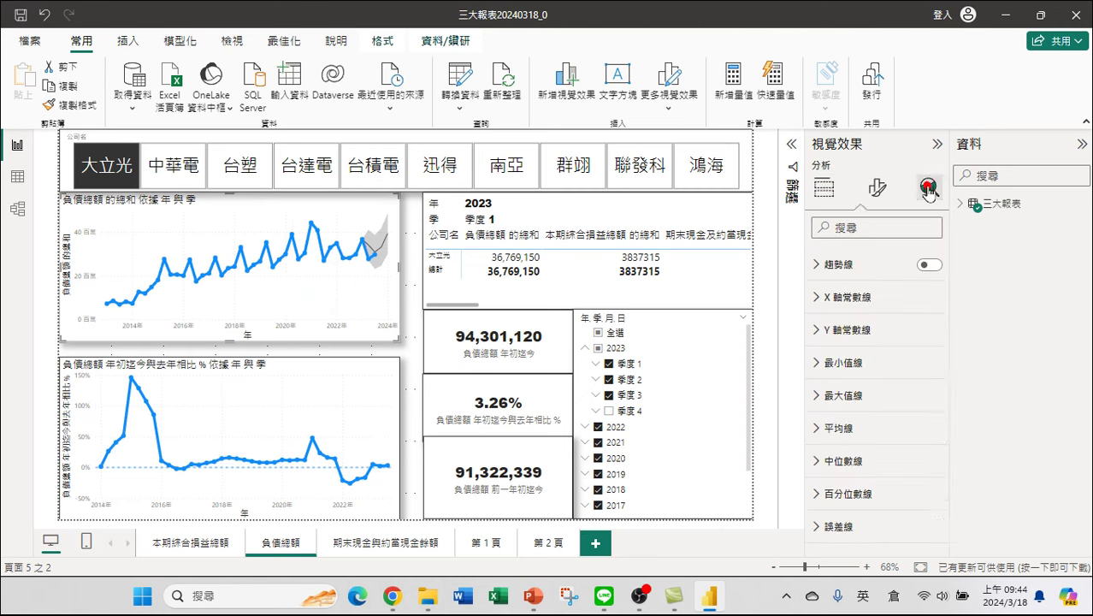
{"action": "left_click", "coordinate": [938, 265]}
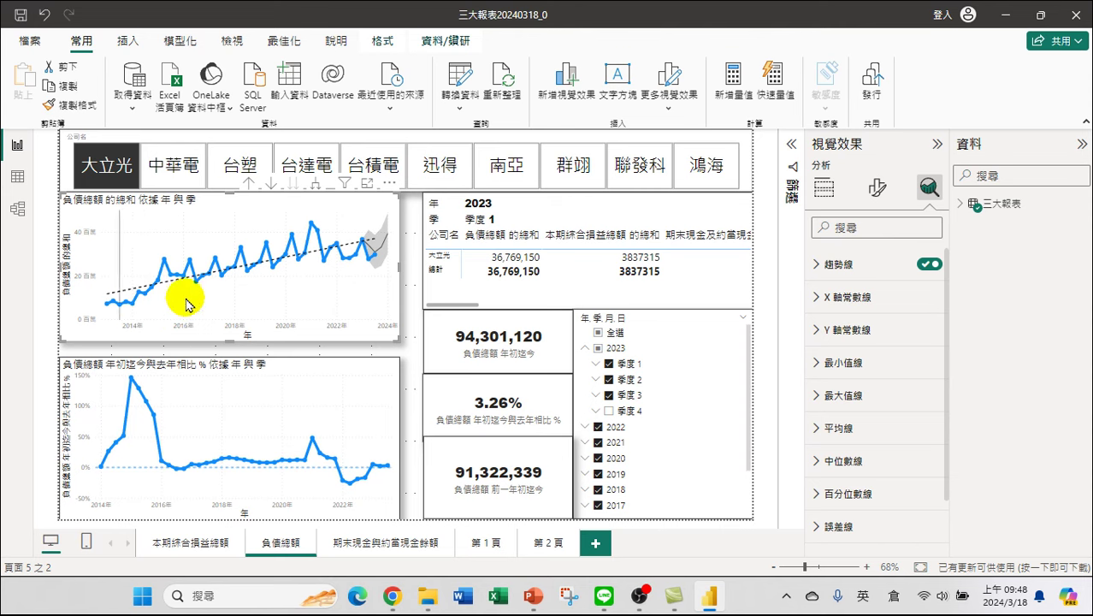
{"action": "mouse_move", "coordinate": [176, 324]}
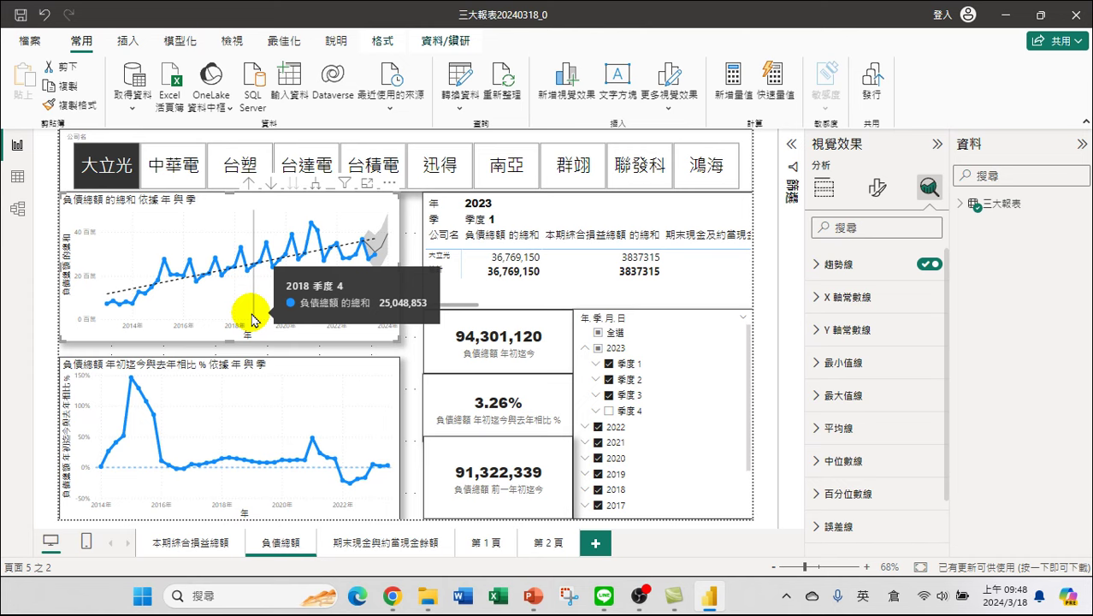
{"action": "left_click_drag", "start_coordinate": [330, 249], "coordinate": [349, 249]}
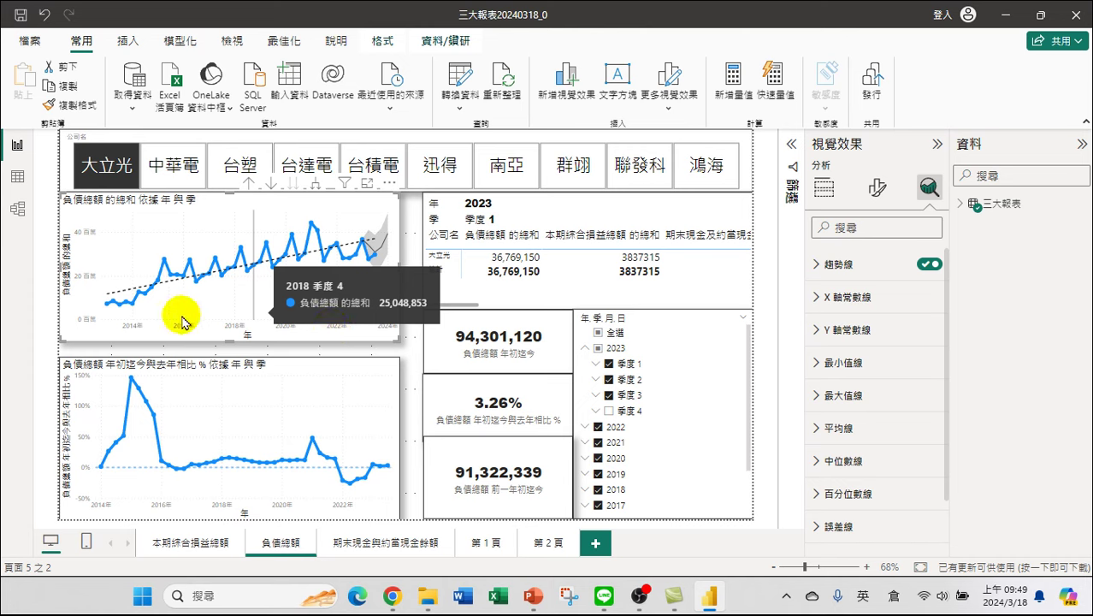
{"action": "left_click_drag", "start_coordinate": [128, 300], "coordinate": [106, 305]}
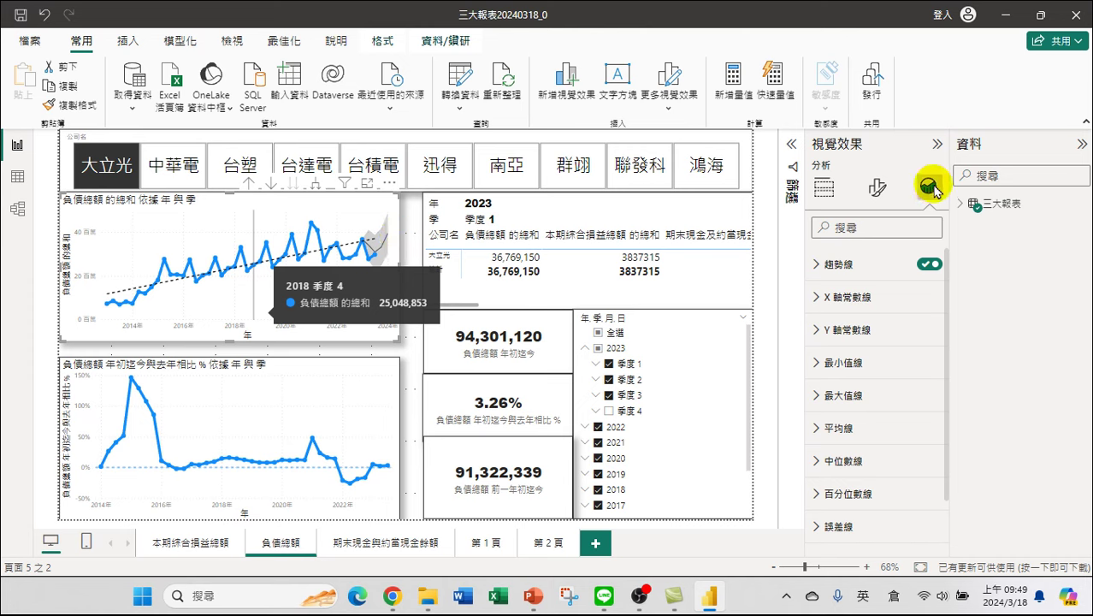
Add a minimum line (最小值線) to the quarterly 負債總額 line chart
{"action": "left_click", "coordinate": [832, 362]}
{"action": "left_click", "coordinate": [171, 225]}
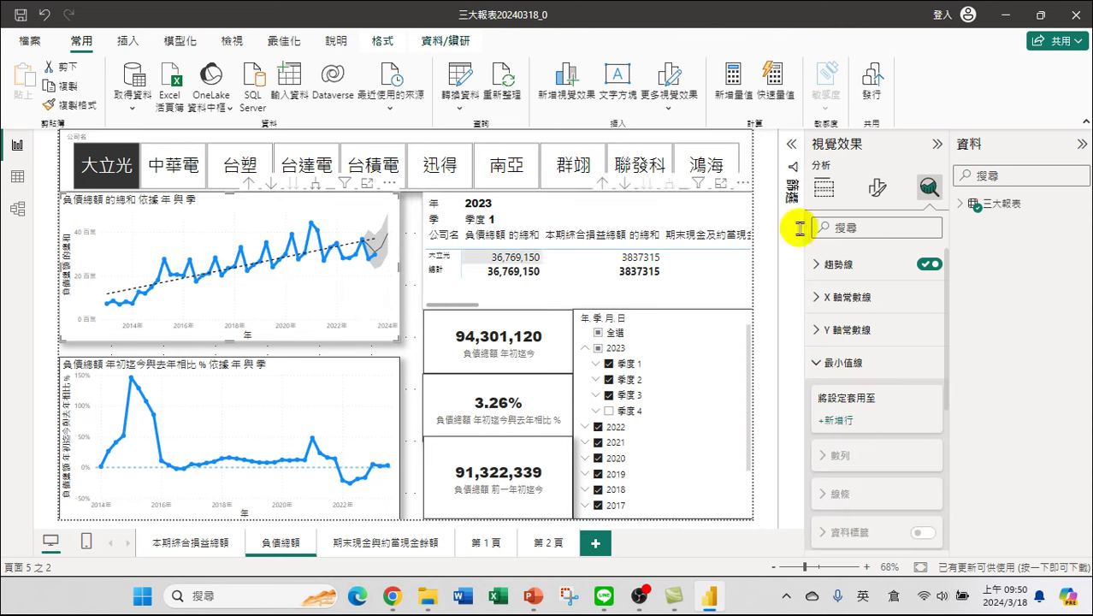
{"action": "left_click", "coordinate": [818, 364]}
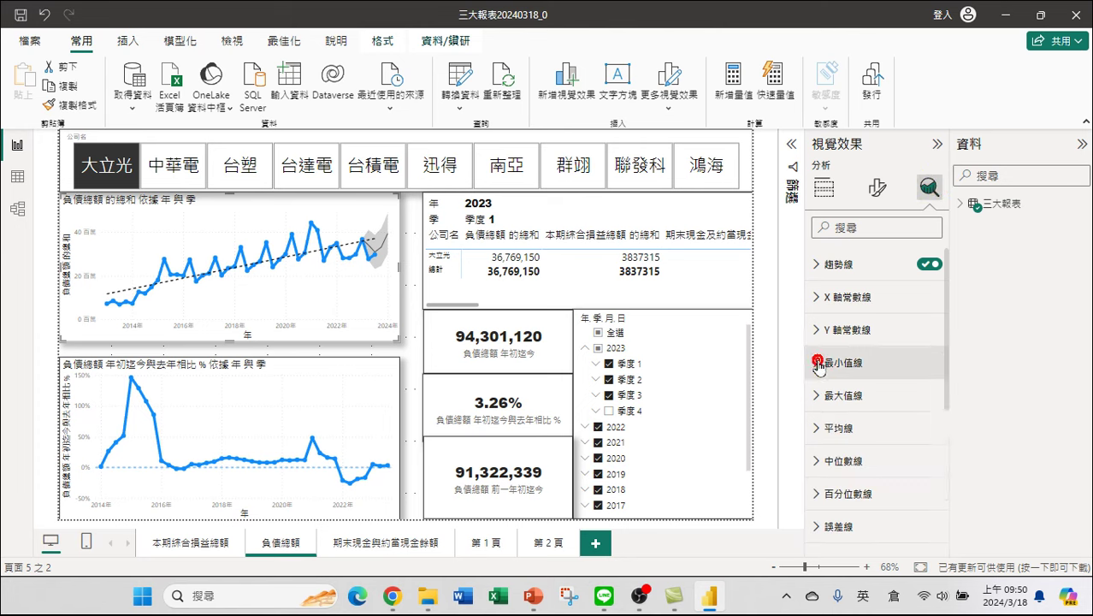
{"action": "left_click", "coordinate": [846, 366]}
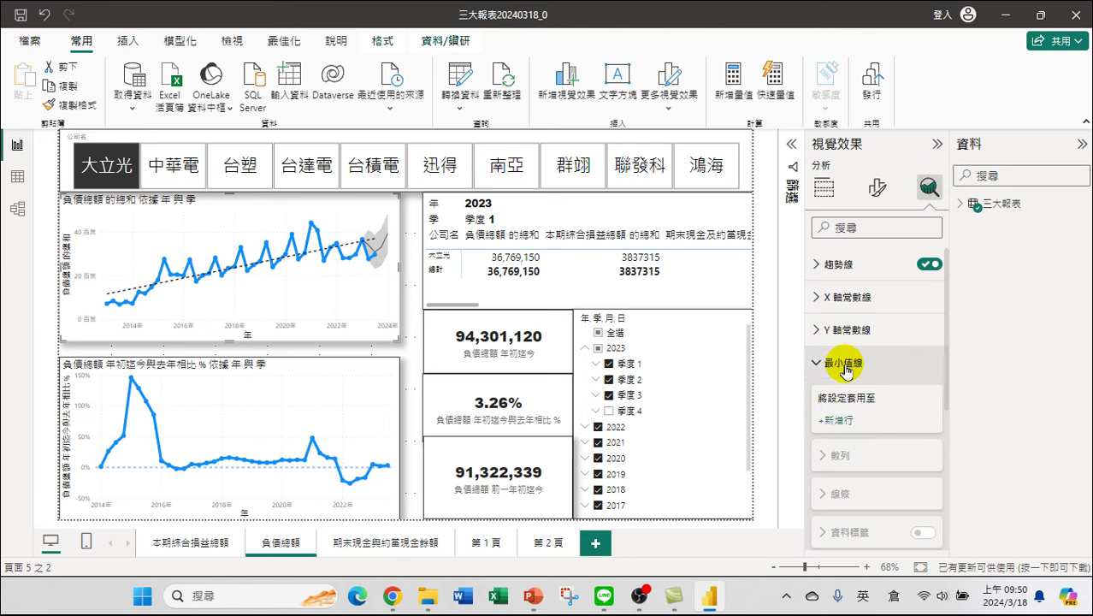
{"action": "left_click", "coordinate": [838, 422]}
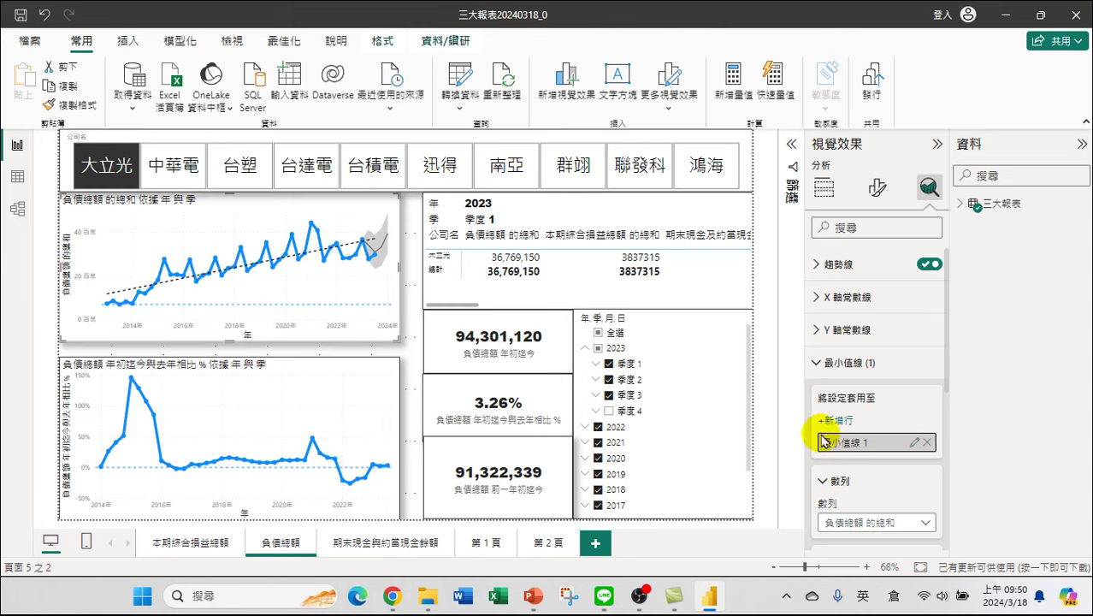
{"action": "left_click", "coordinate": [821, 363]}
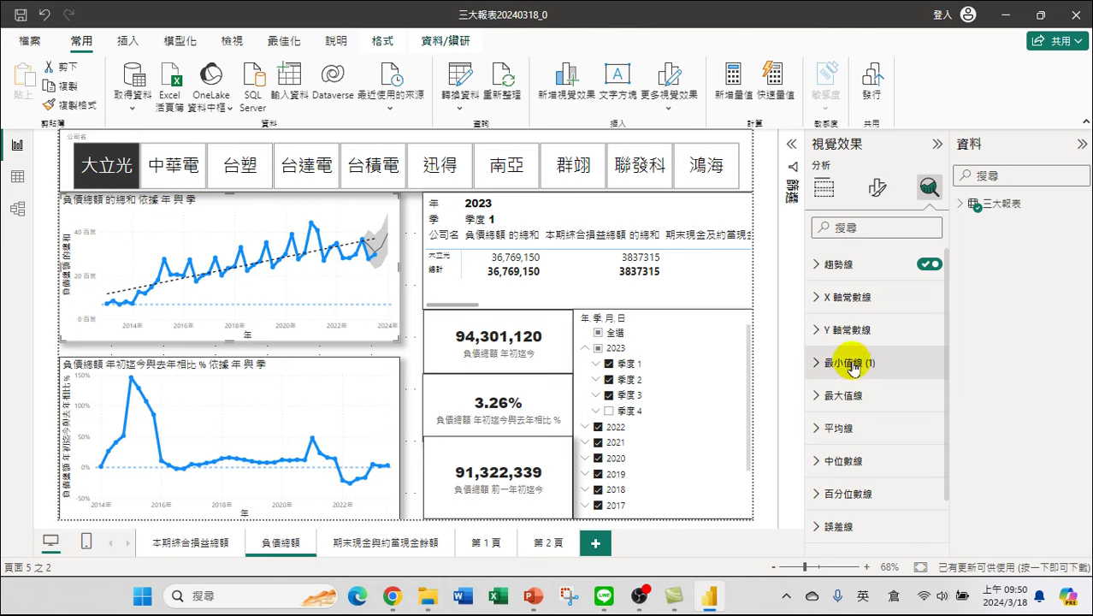
Add a maximum line (最大值線) and an average line (平均線) to the quarterly 負債總額 line chart
{"action": "left_click", "coordinate": [819, 397]}
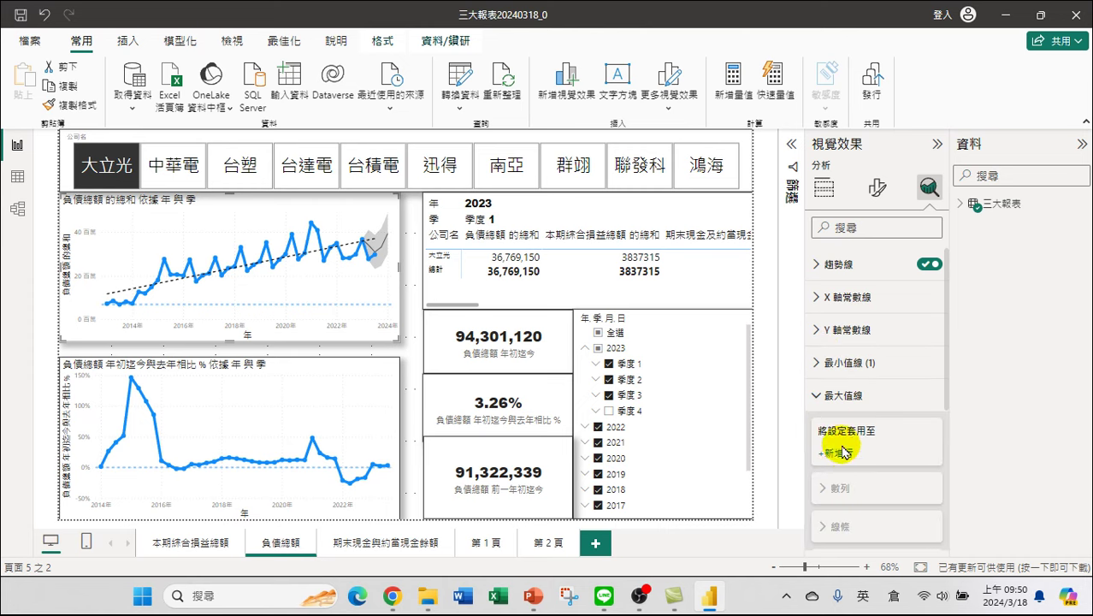
{"action": "left_click", "coordinate": [841, 453]}
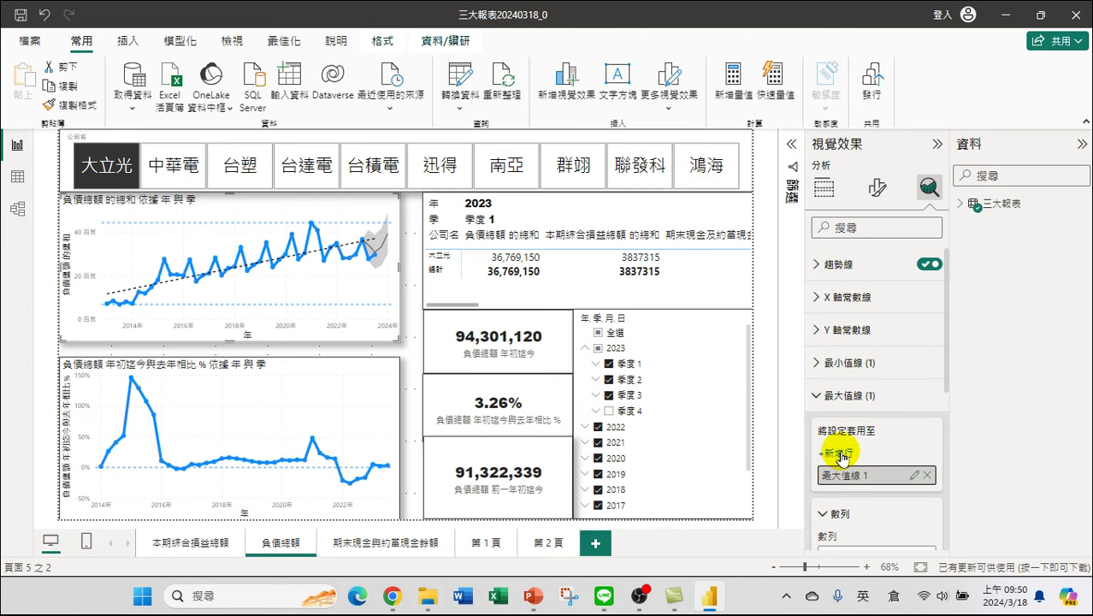
{"action": "left_click", "coordinate": [819, 395]}
{"action": "left_click", "coordinate": [838, 430]}
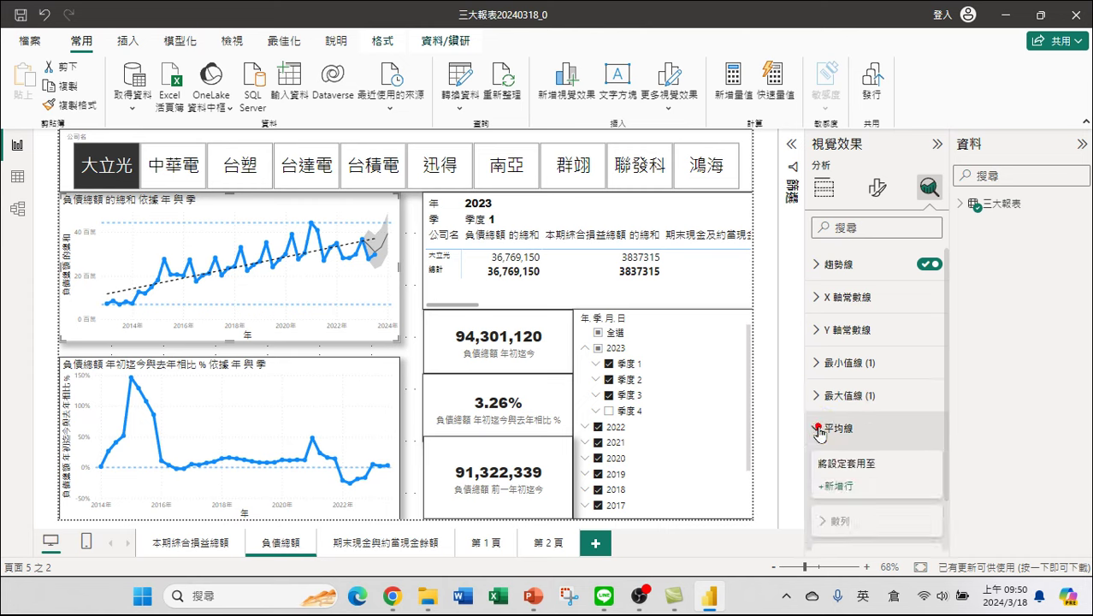
{"action": "left_click", "coordinate": [840, 486]}
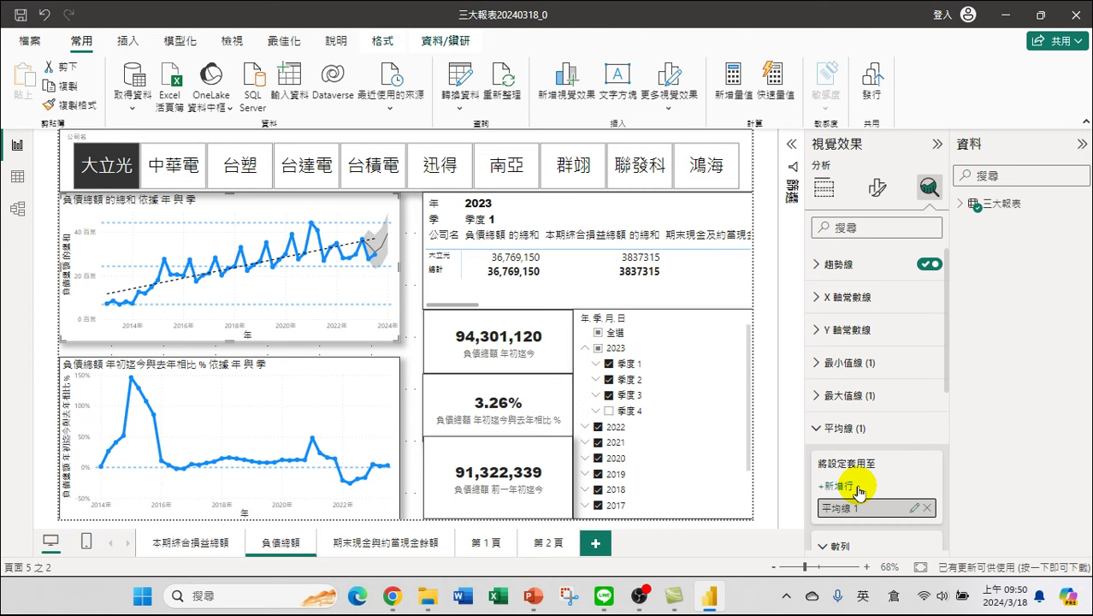
Switch the 公司名 slicer selection from 大立光 to 台積電
{"action": "left_click", "coordinate": [369, 164], "text": "ctrl"}
{"action": "left_click", "coordinate": [119, 167], "text": "ctrl"}
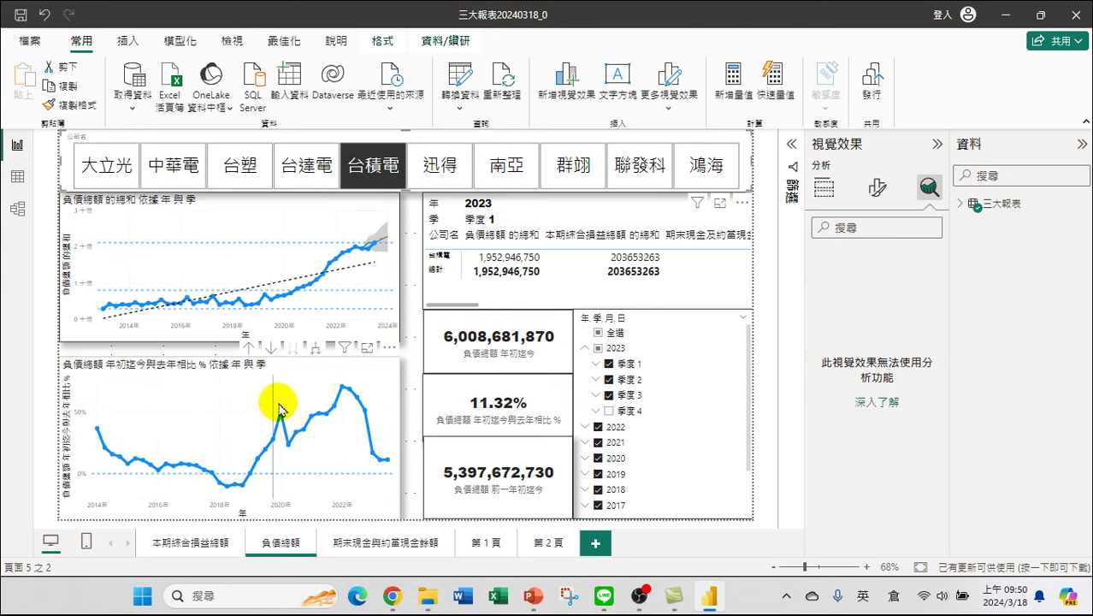
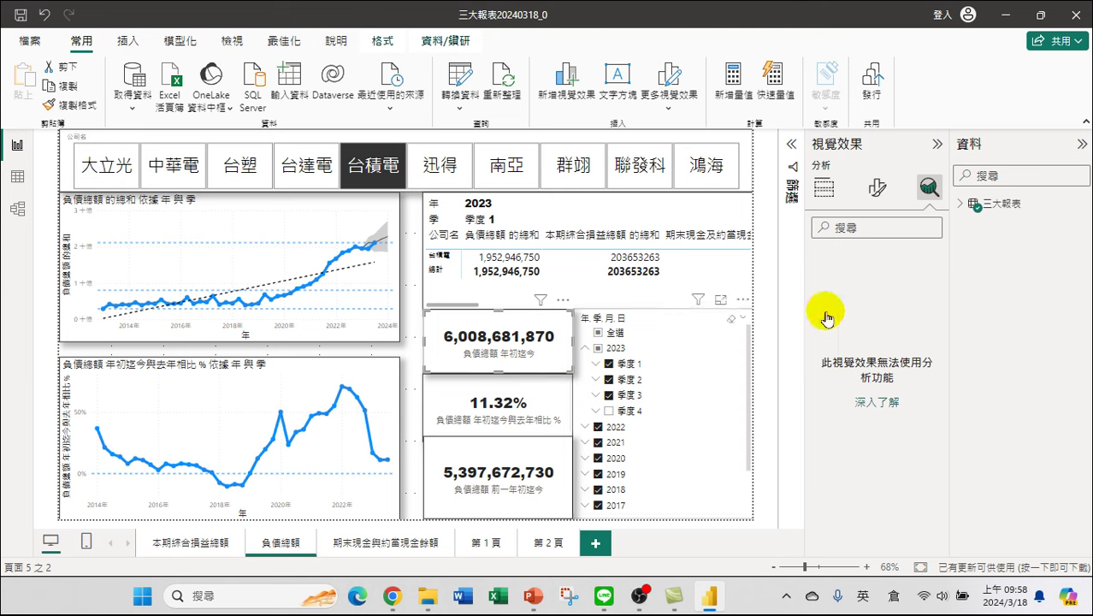
Start a new quick measure (新增快速量值) from the 負債總額 field in the 三大報表 table
{"action": "left_click", "coordinate": [959, 204]}
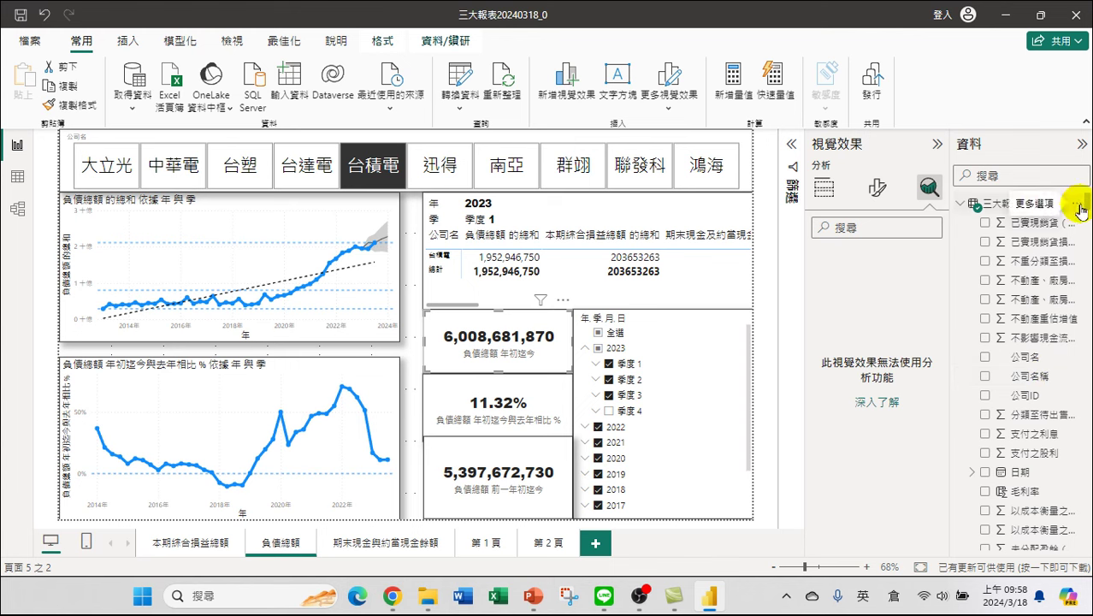
{"action": "scroll", "coordinate": [1084, 214], "scroll_direction": "down", "scroll_amount": 3}
{"action": "scroll", "coordinate": [1086, 216], "scroll_direction": "down", "scroll_amount": 15}
{"action": "scroll", "coordinate": [1045, 359], "scroll_direction": "down", "scroll_amount": 10}
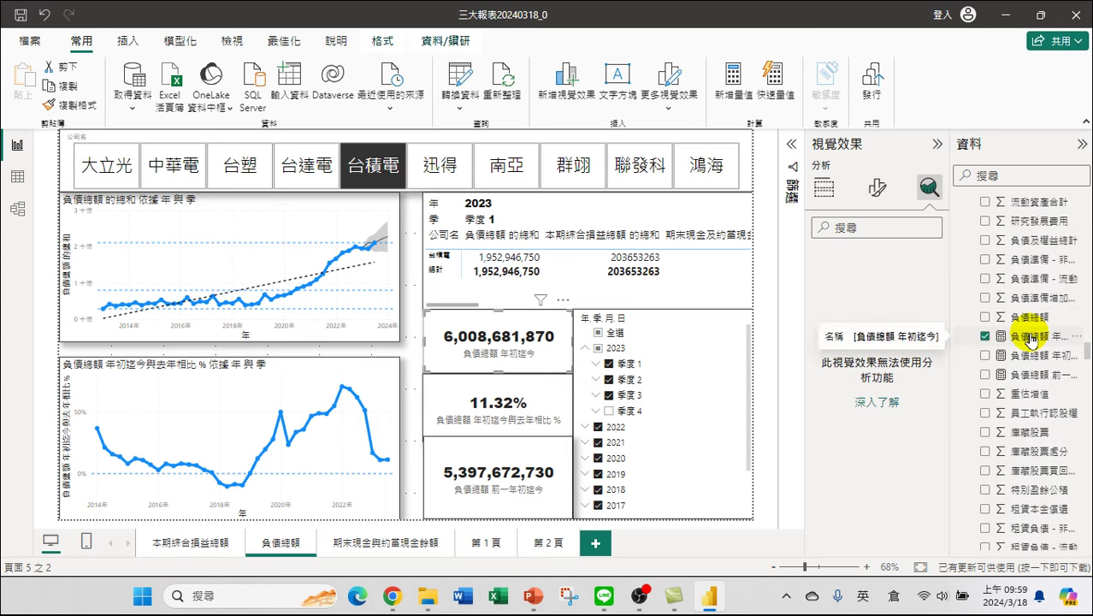
{"action": "left_click", "coordinate": [990, 171]}
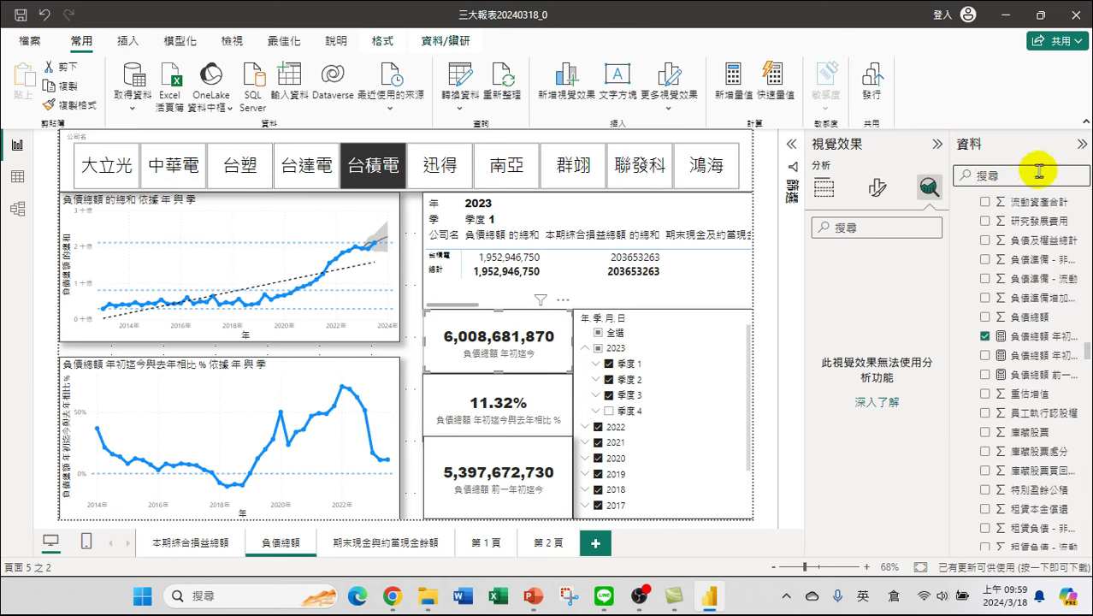
{"action": "right_click", "coordinate": [1033, 325]}
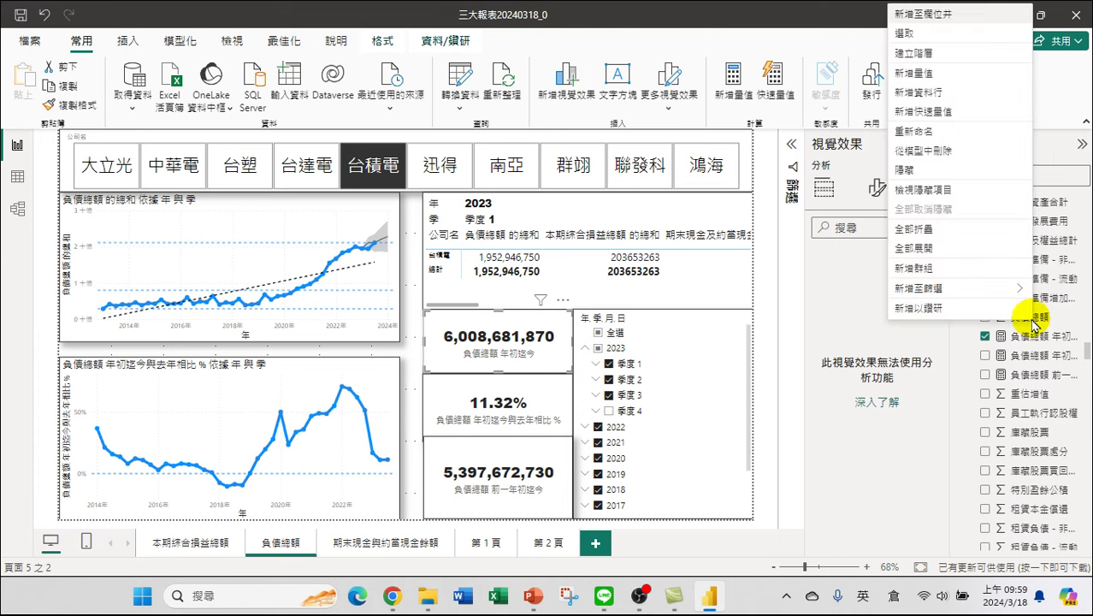
{"action": "left_click", "coordinate": [928, 113]}
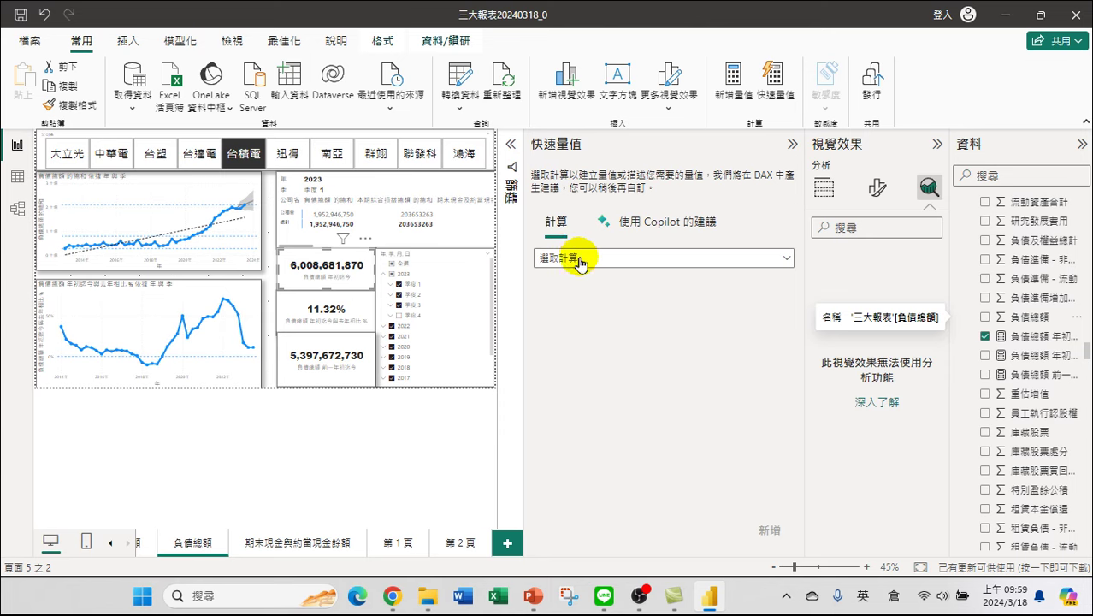
Set the quick measure's calculation to 年初迄今的總計 and review the aggregation options for its base value 負債總額 的總和
{"action": "left_click", "coordinate": [587, 259]}
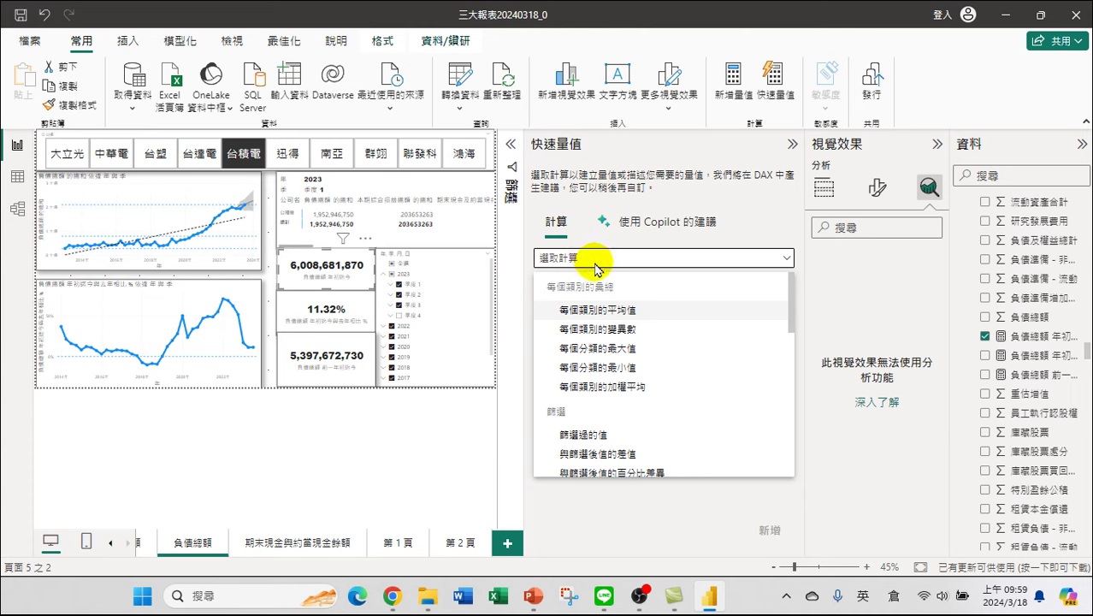
{"action": "scroll", "coordinate": [630, 324], "scroll_direction": "down", "scroll_amount": 6}
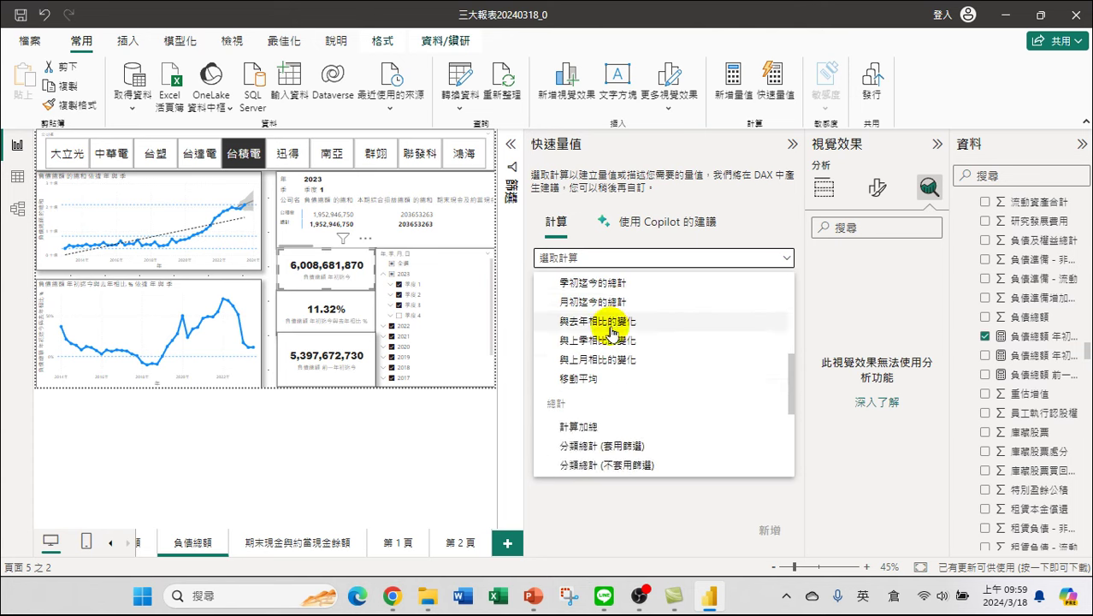
{"action": "scroll", "coordinate": [616, 360], "scroll_direction": "up", "scroll_amount": 2}
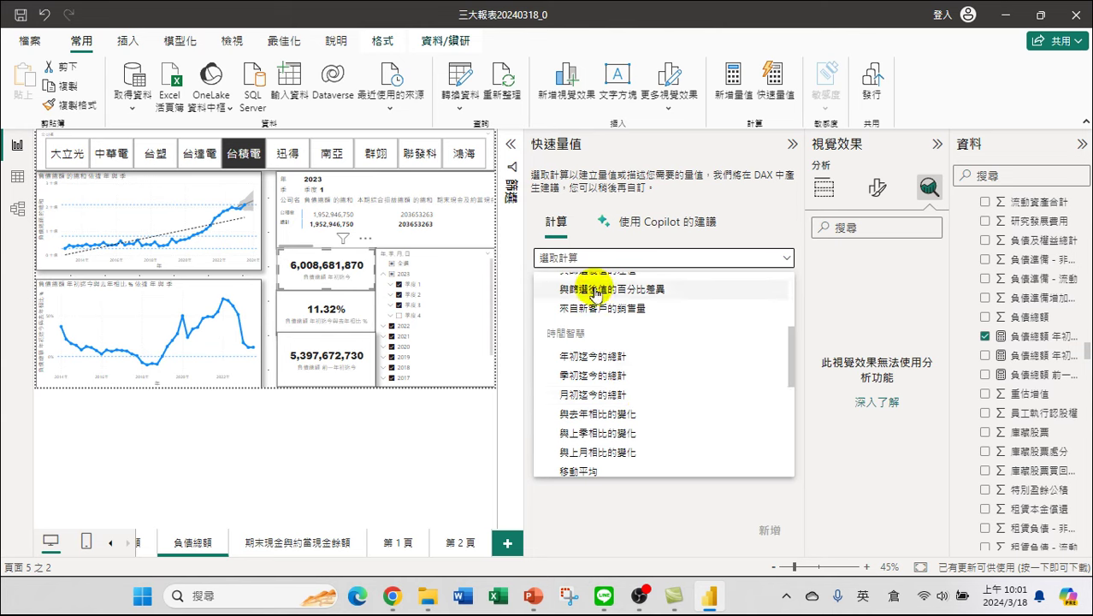
{"action": "left_click", "coordinate": [575, 357]}
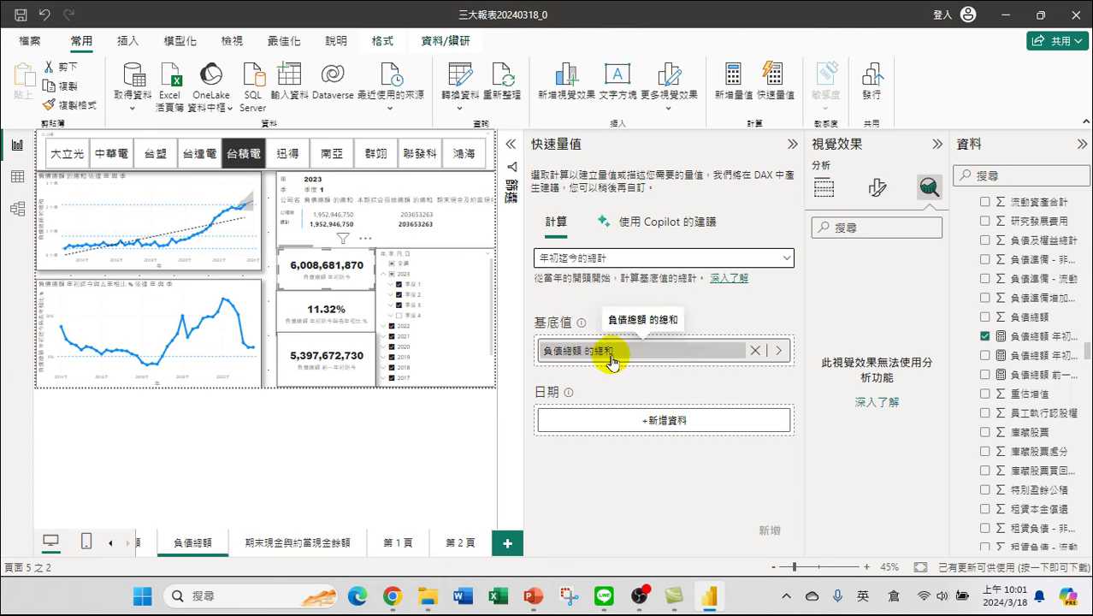
{"action": "left_click", "coordinate": [778, 350]}
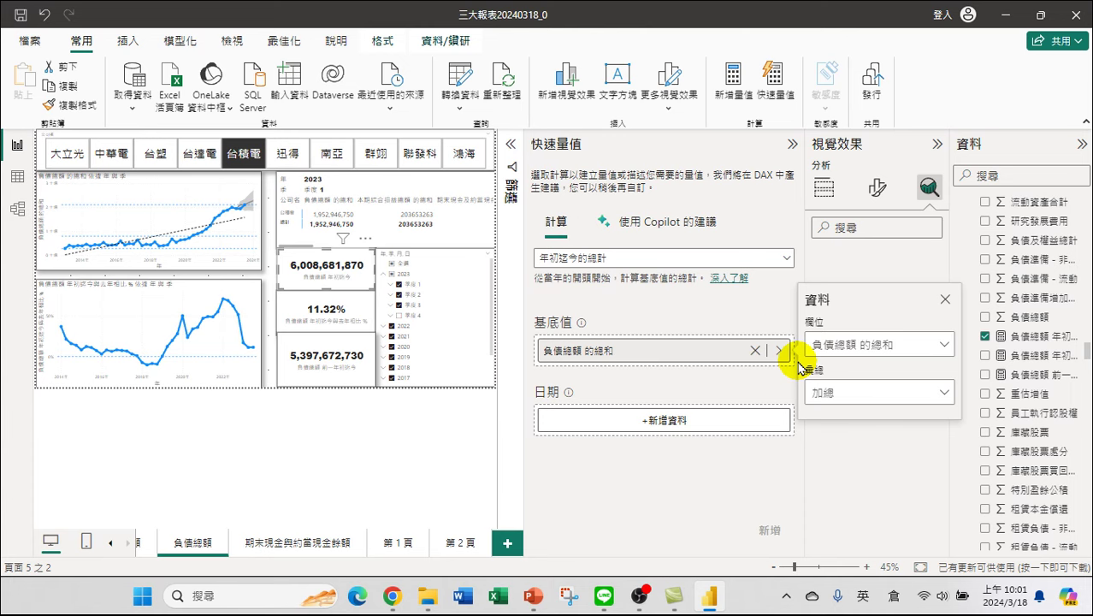
{"action": "left_click", "coordinate": [859, 392]}
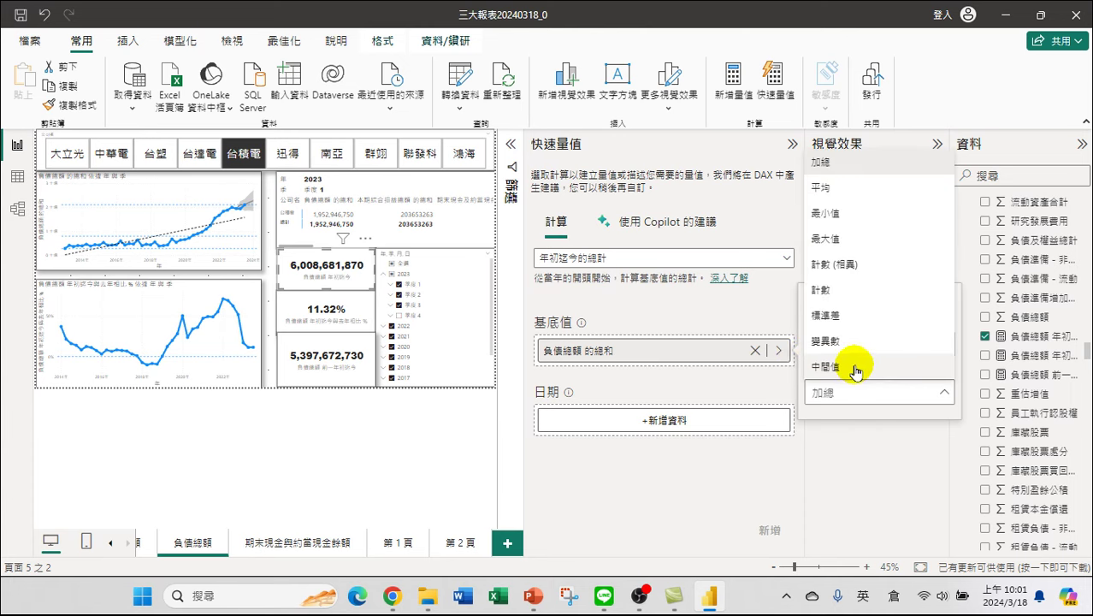
{"action": "left_click", "coordinate": [680, 388]}
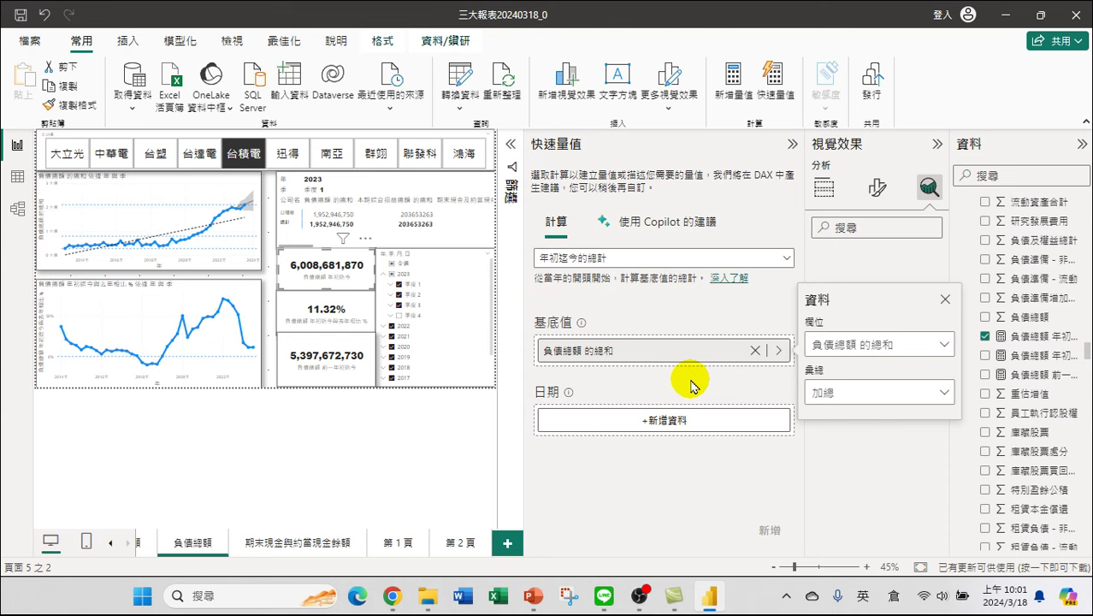
Assign 日期 as the date of the year-to-date quick measure and collapse the setup without adding the measure
{"action": "left_click", "coordinate": [680, 425]}
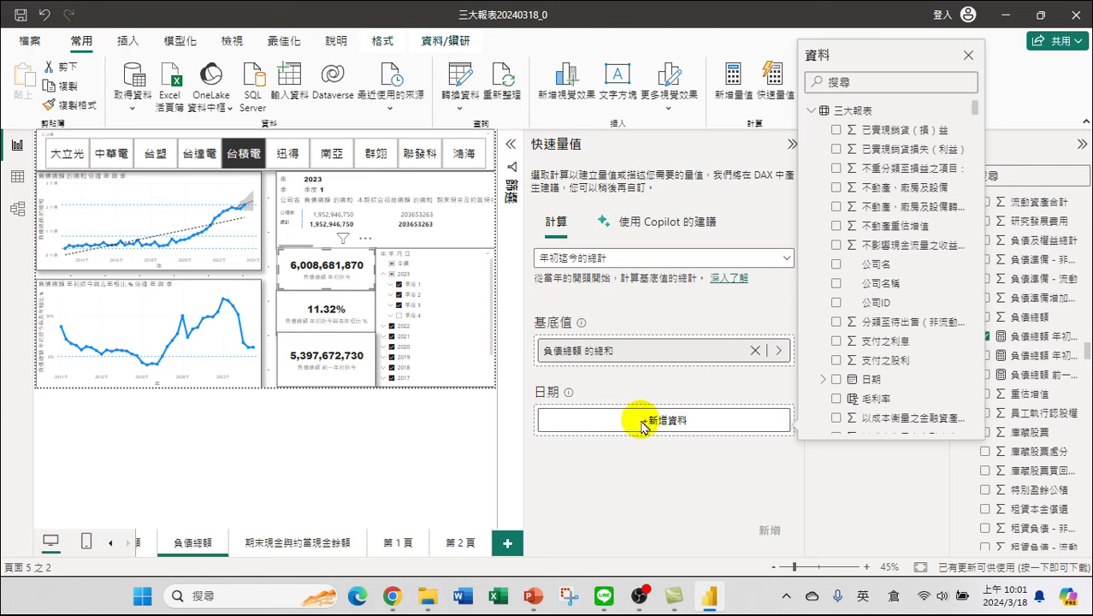
{"action": "scroll", "coordinate": [869, 345], "scroll_direction": "down", "scroll_amount": 1}
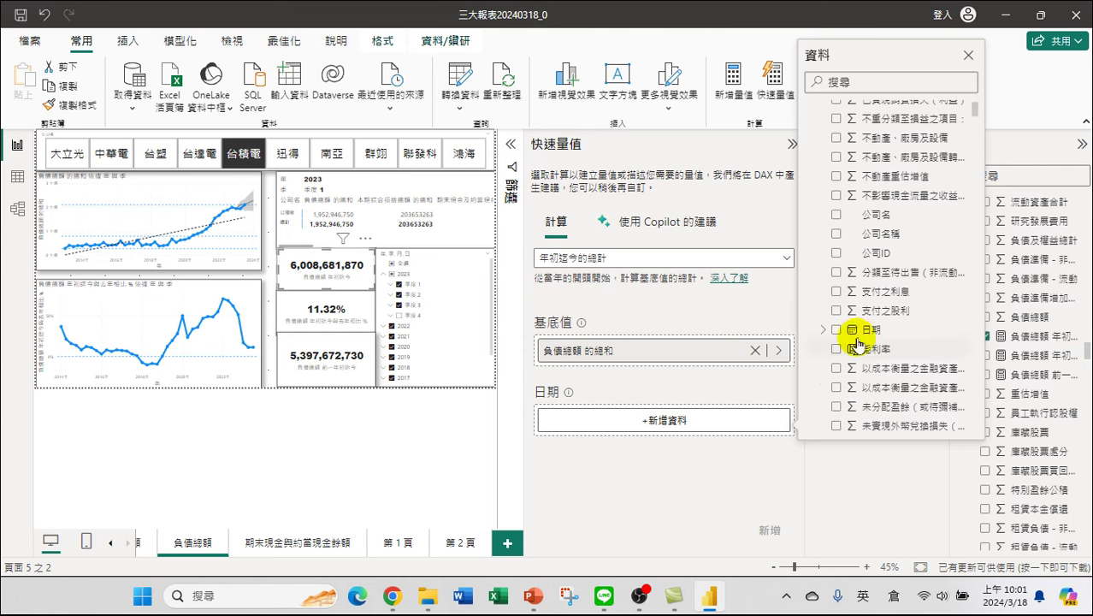
{"action": "left_click", "coordinate": [837, 330]}
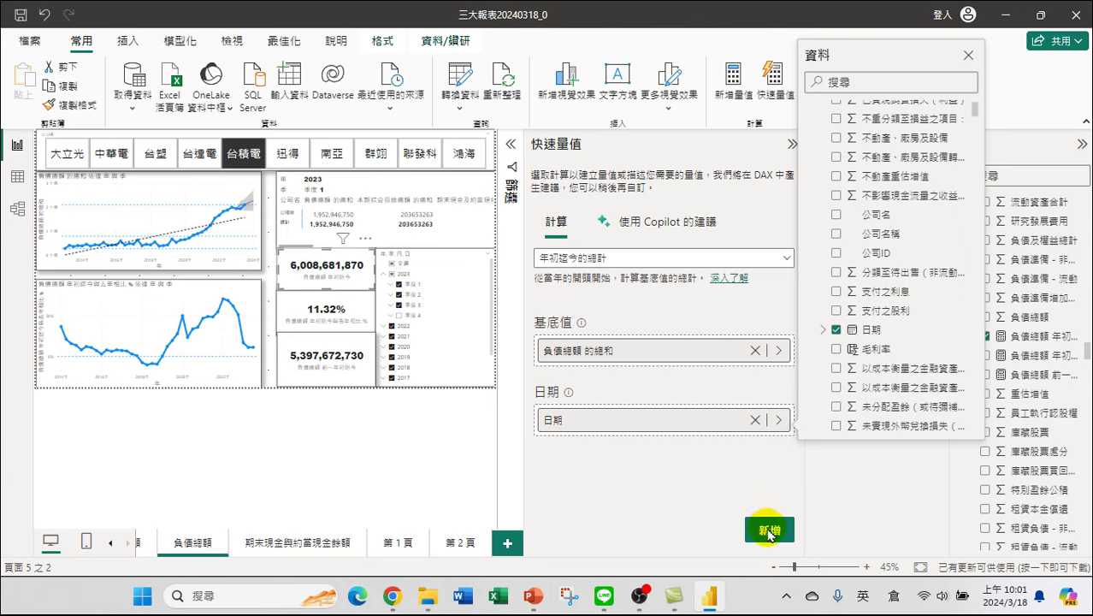
{"action": "left_click", "coordinate": [794, 147]}
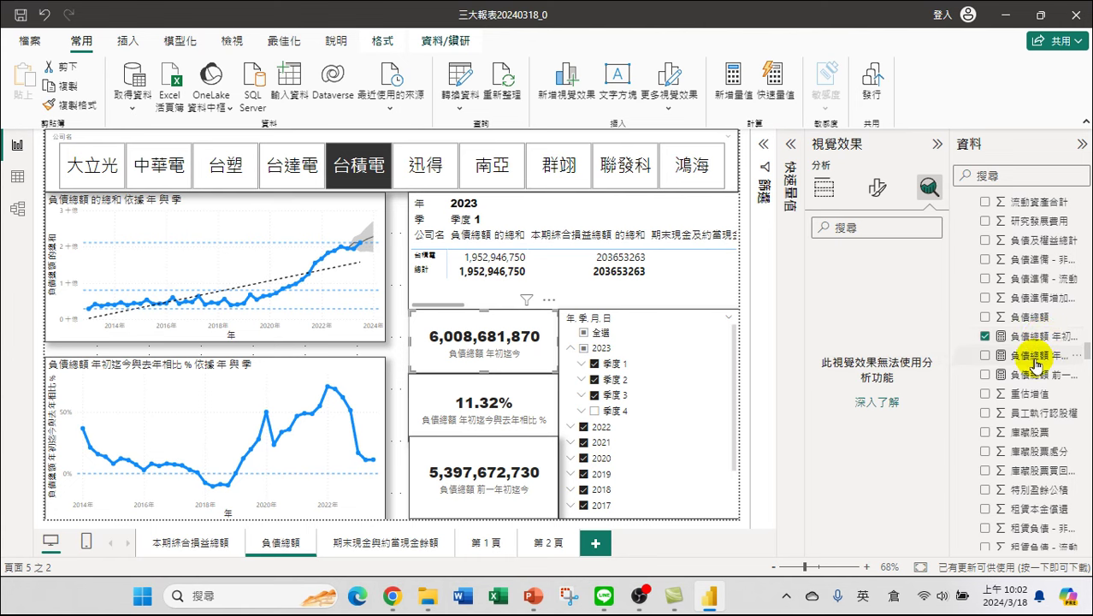
Widen the field list and view the DAX formula of the measure 負債總額 年初迄今與去年相比 %
{"action": "left_click_drag", "start_coordinate": [950, 327], "coordinate": [910, 335]}
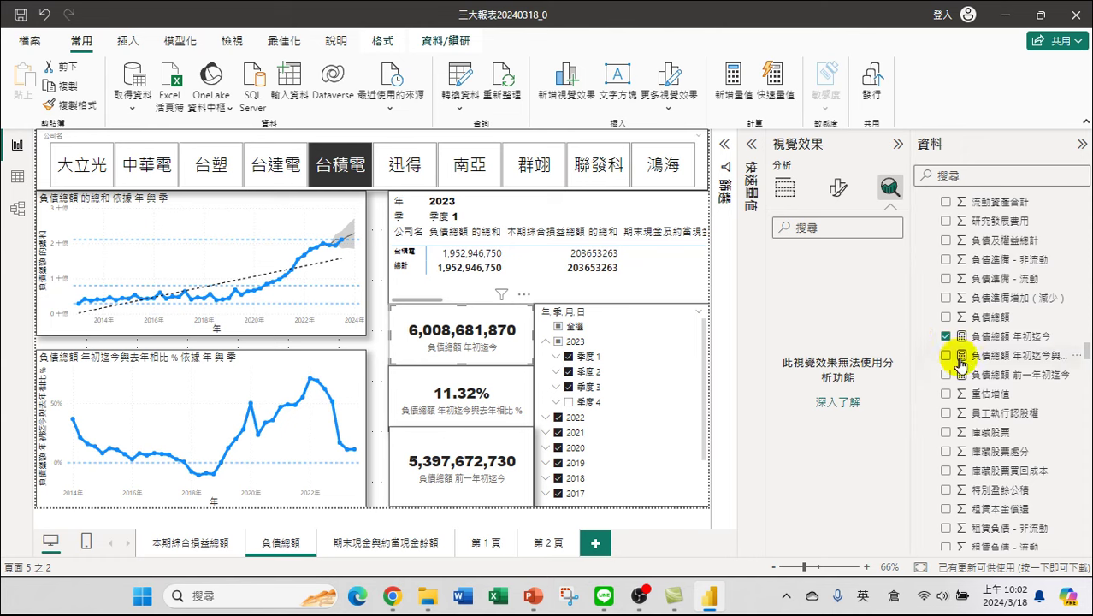
{"action": "left_click", "coordinate": [1016, 363]}
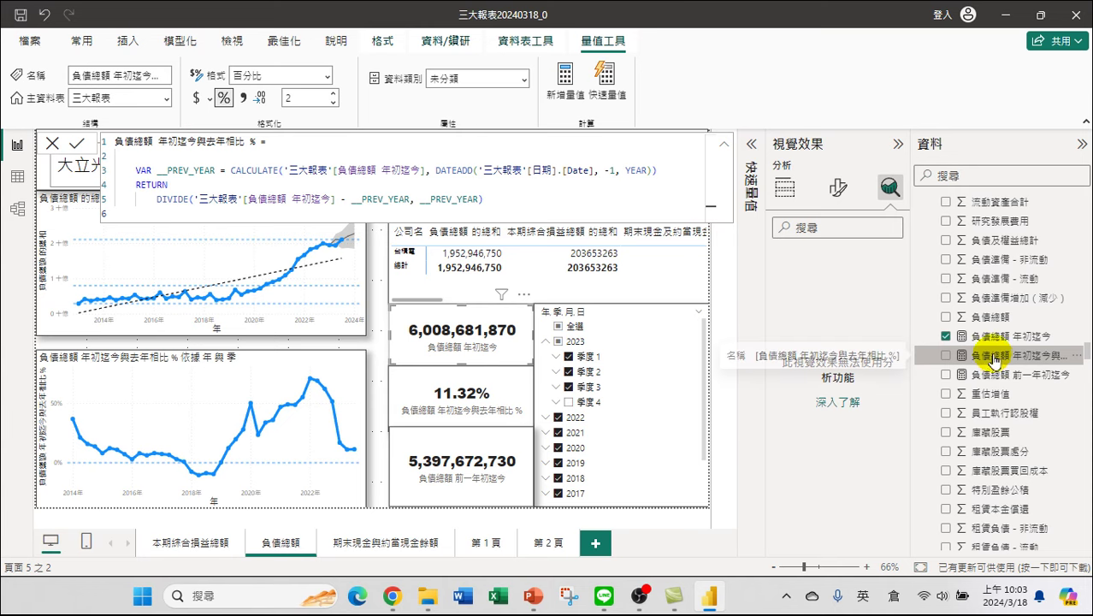
{"action": "right_click", "coordinate": [1008, 360]}
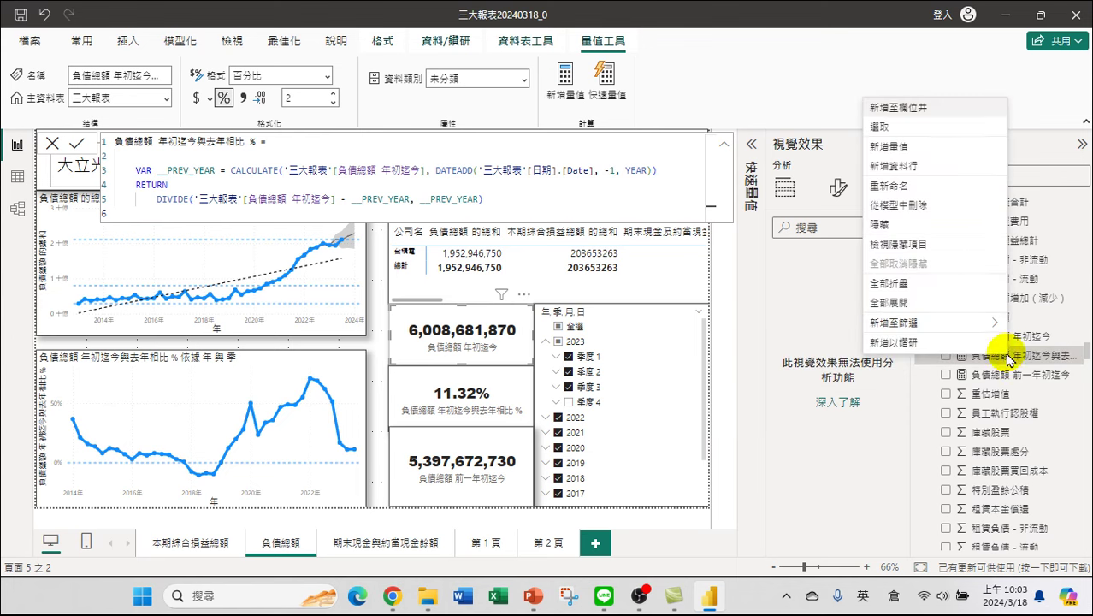
{"action": "left_click", "coordinate": [804, 8]}
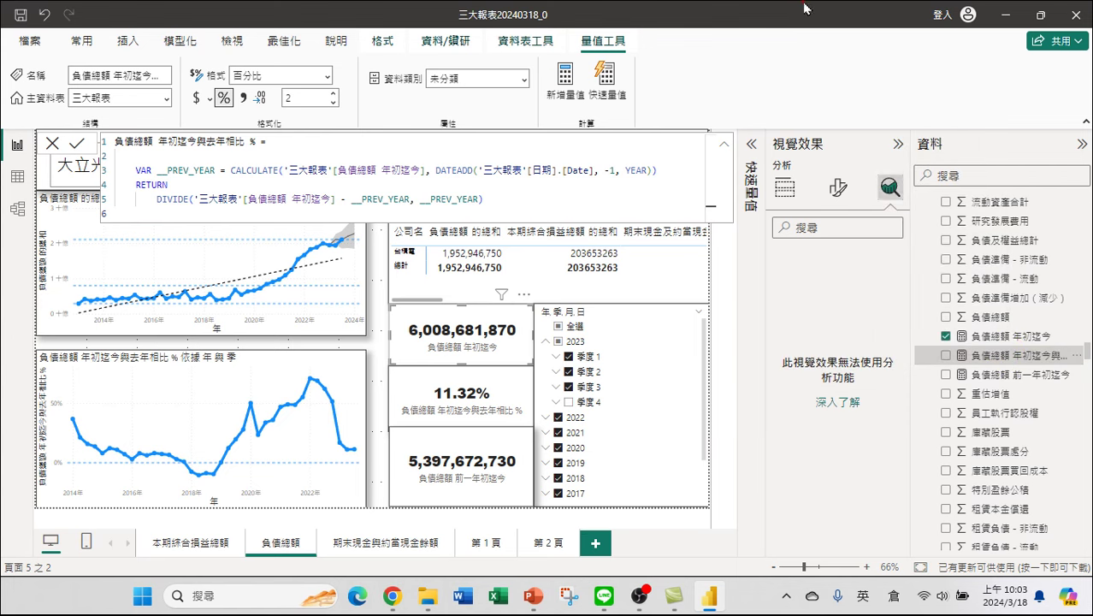
Compare the 負債總額 field with the quarterly line chart's latest points, and recheck the year-over-year measure's formula without changing it
{"action": "left_click", "coordinate": [994, 318]}
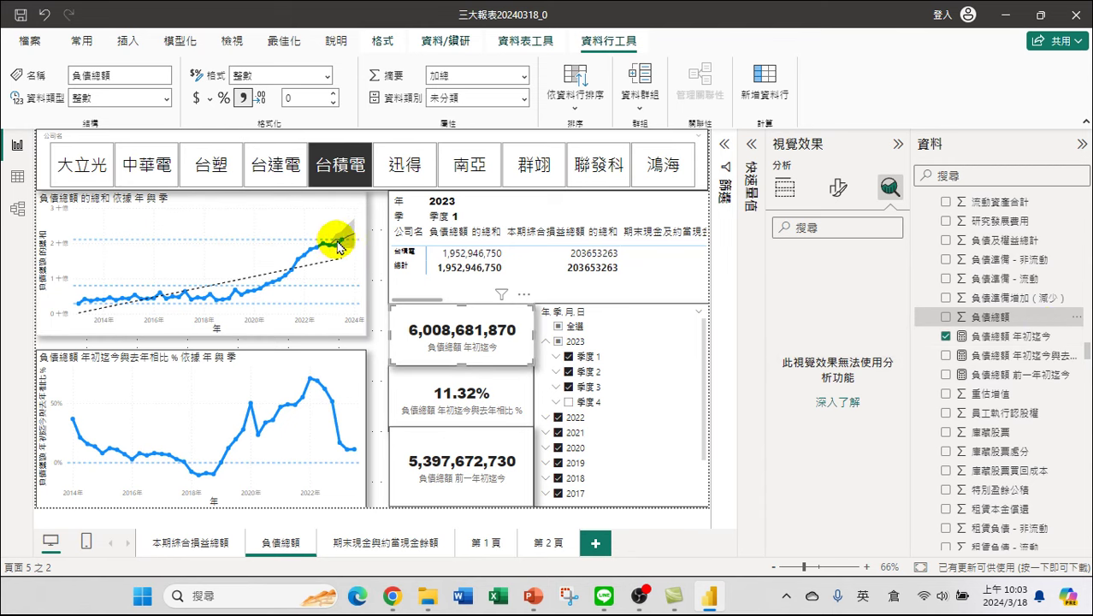
{"action": "mouse_move", "coordinate": [347, 247]}
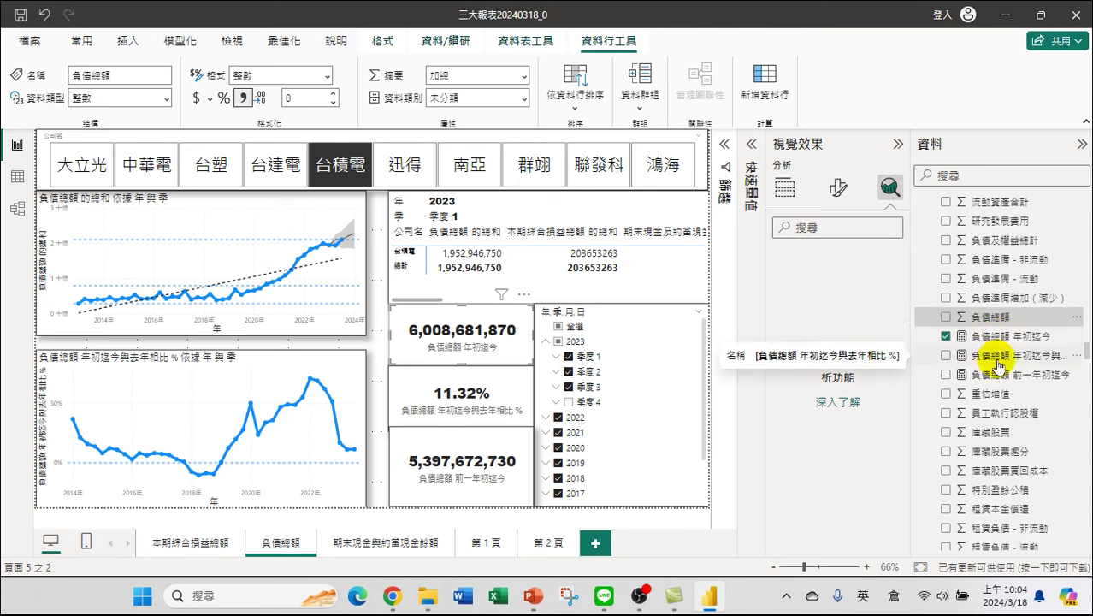
{"action": "left_click", "coordinate": [996, 357]}
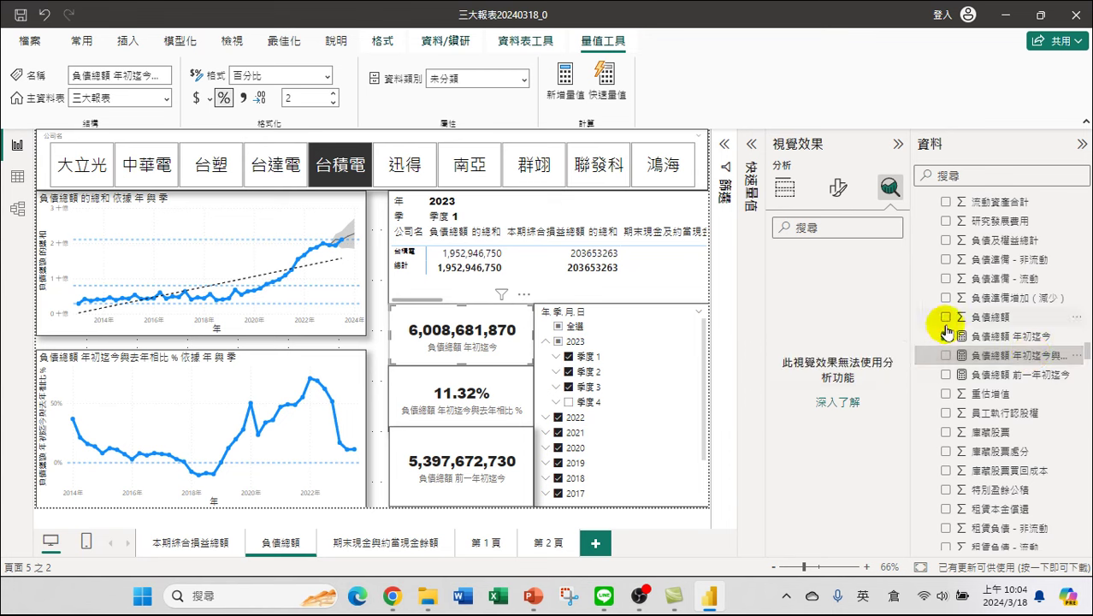
{"action": "left_click", "coordinate": [1000, 375]}
{"action": "left_click", "coordinate": [1007, 358]}
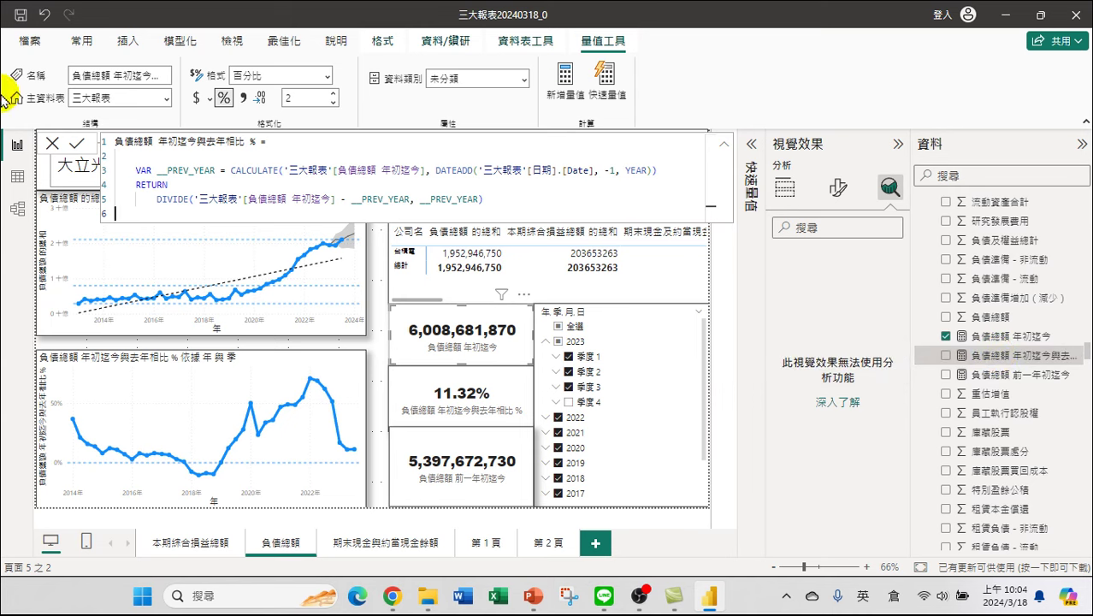
{"action": "left_click", "coordinate": [53, 144]}
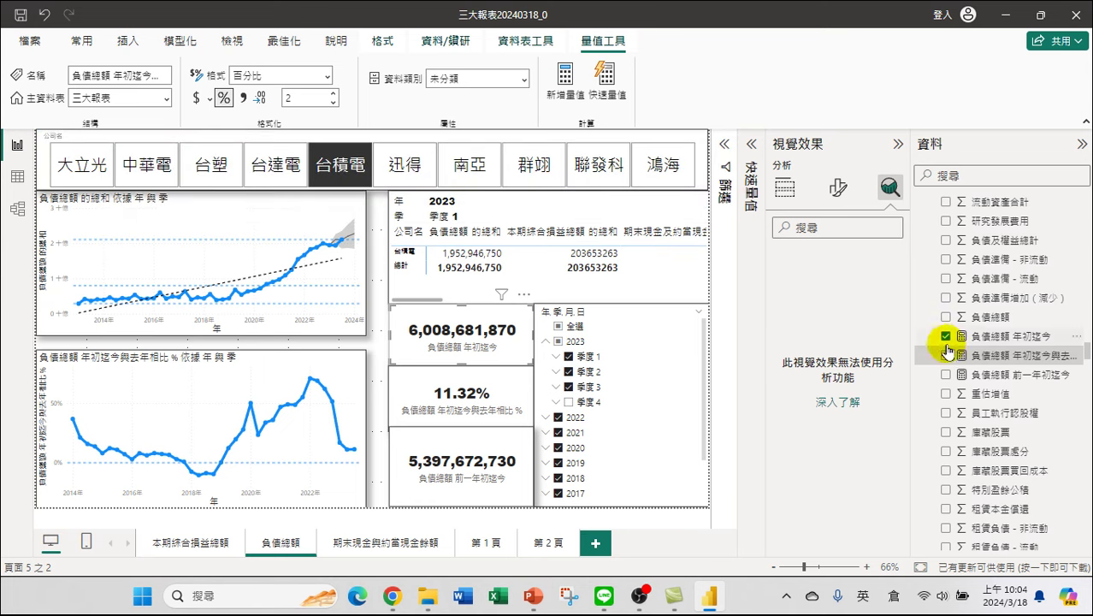
Reopen the quick measure setup and change its calculation to 與去年相比的變化
{"action": "left_click", "coordinate": [752, 148]}
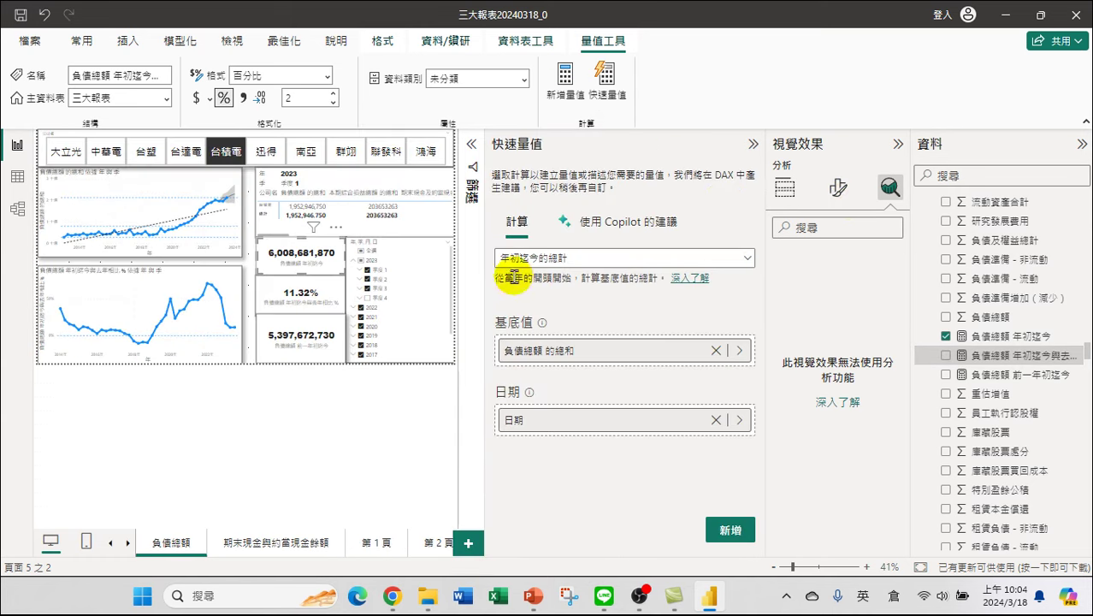
{"action": "left_click", "coordinate": [581, 260]}
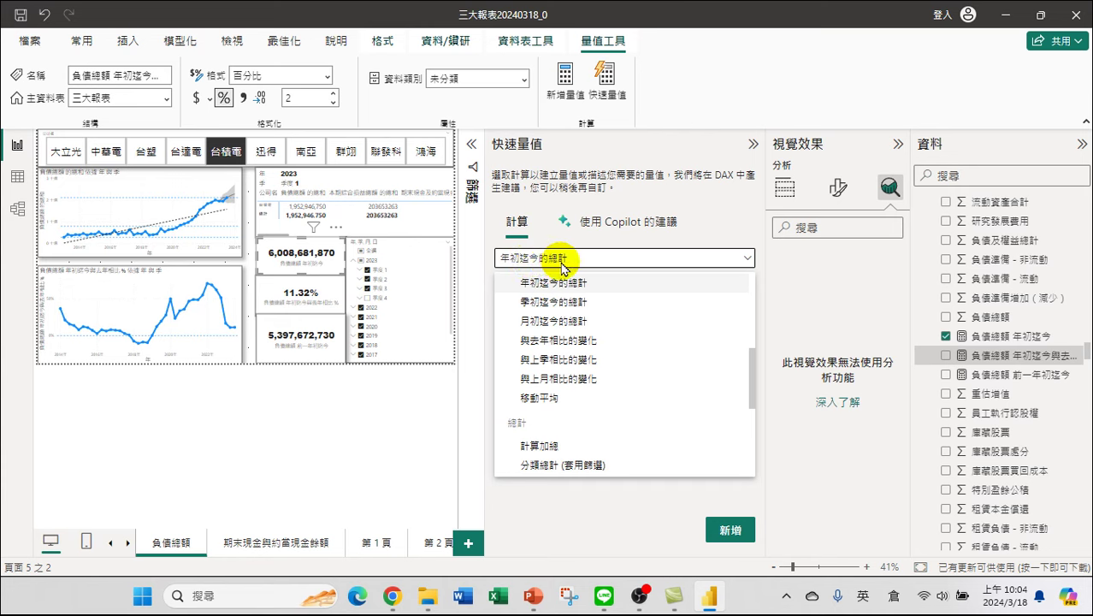
{"action": "left_click", "coordinate": [546, 348]}
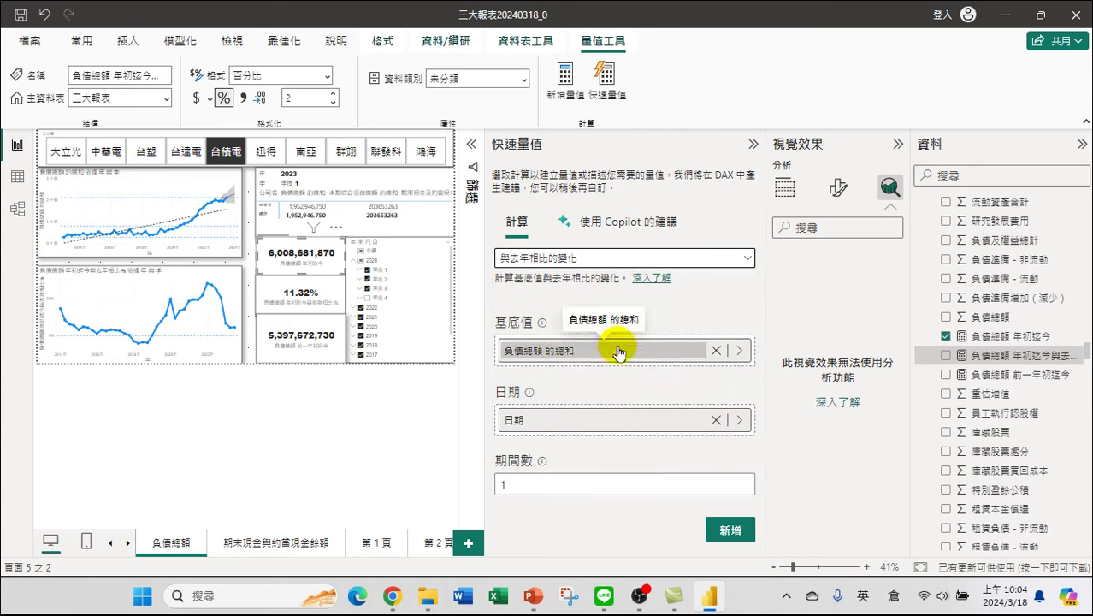
Replace the quick measure's base value with the measure 負債總額 年初迄今, searching the fields for 負債總額
{"action": "left_click", "coordinate": [716, 350]}
{"action": "left_click", "coordinate": [615, 352]}
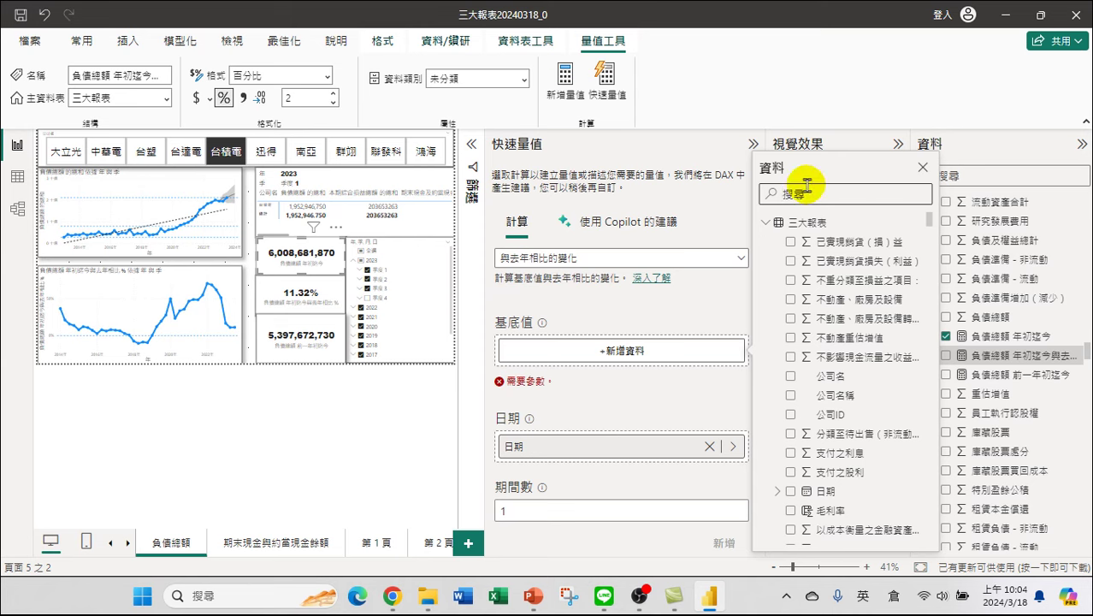
{"action": "type", "text": "n"}
{"action": "key", "text": "BackSpace"}
{"action": "key", "text": "shift"}
{"action": "type", "text": "nbuc"}
{"action": "key", "text": "space"}
{"action": "key", "text": "1"}
{"action": "key", "text": "space"}
{"action": "type", "text": "1jrm"}
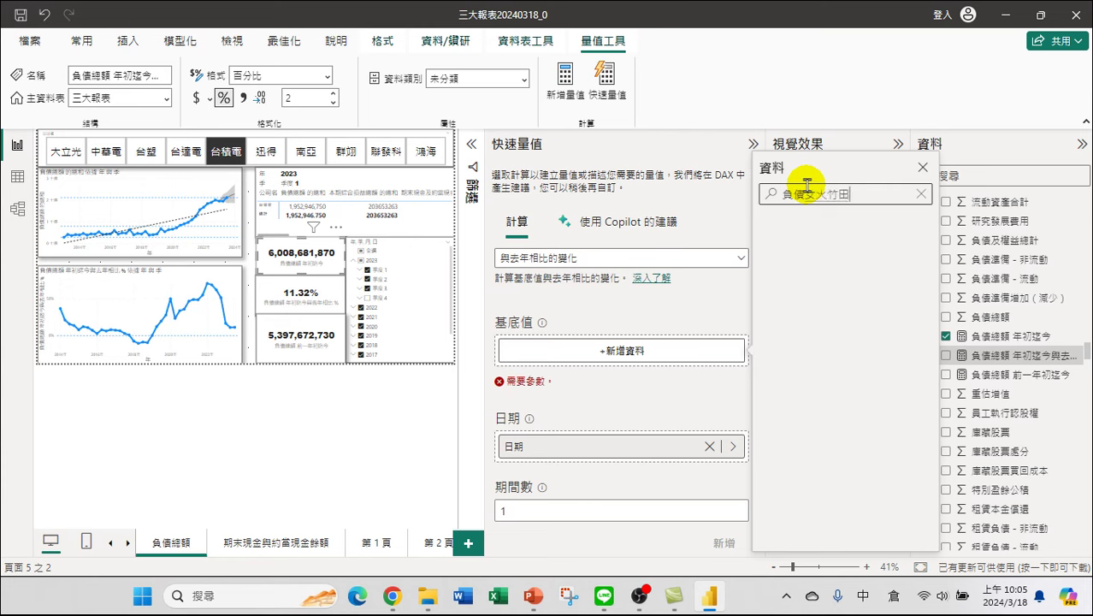
{"action": "type", "text": "bc"}
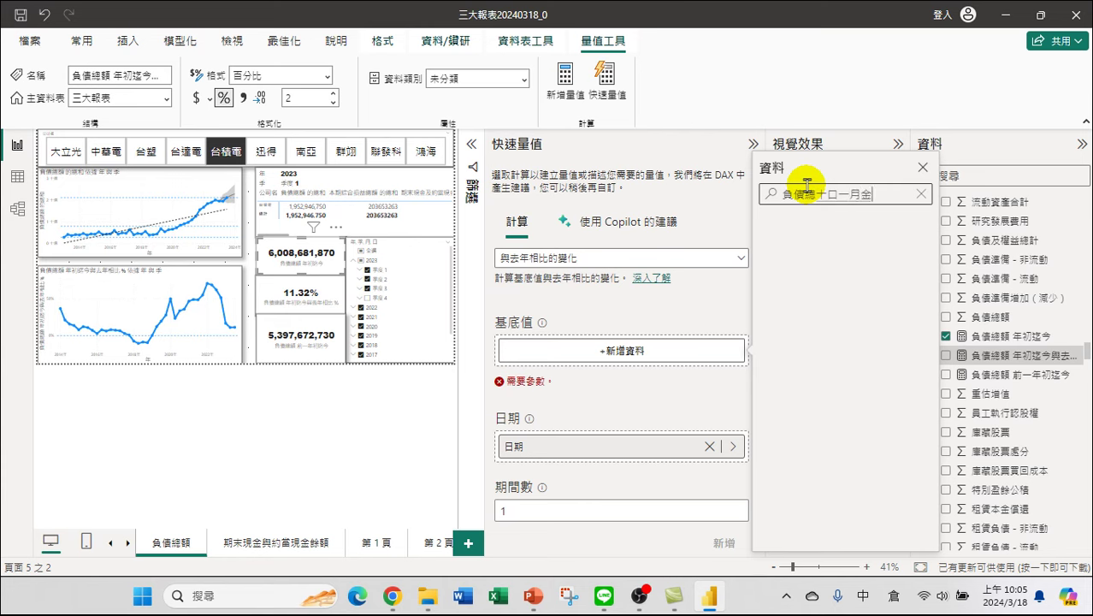
{"action": "key", "text": "space"}
{"action": "key", "text": "shift"}
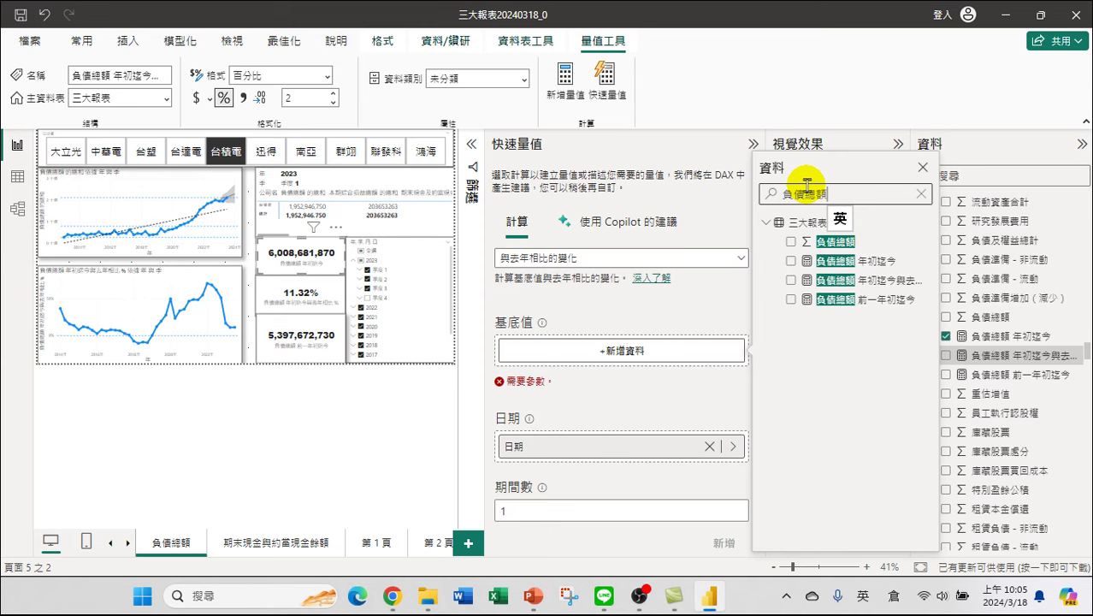
{"action": "left_click", "coordinate": [862, 264]}
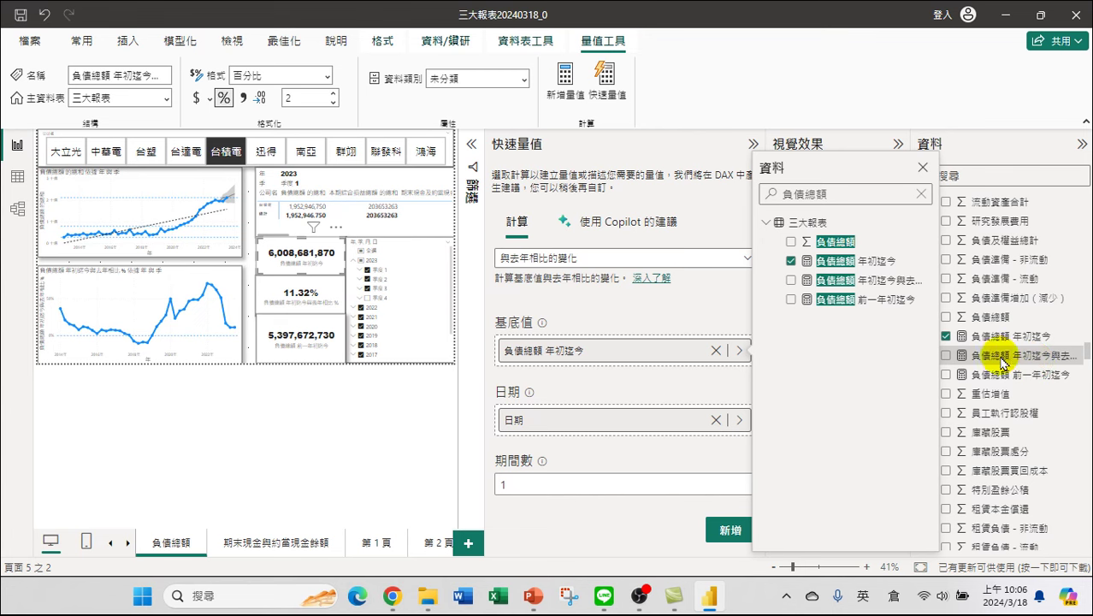
Collapse the quick measure setup without adding the measure and select the 負債總額 年初迄今與去年相比 % card
{"action": "left_click", "coordinate": [757, 146]}
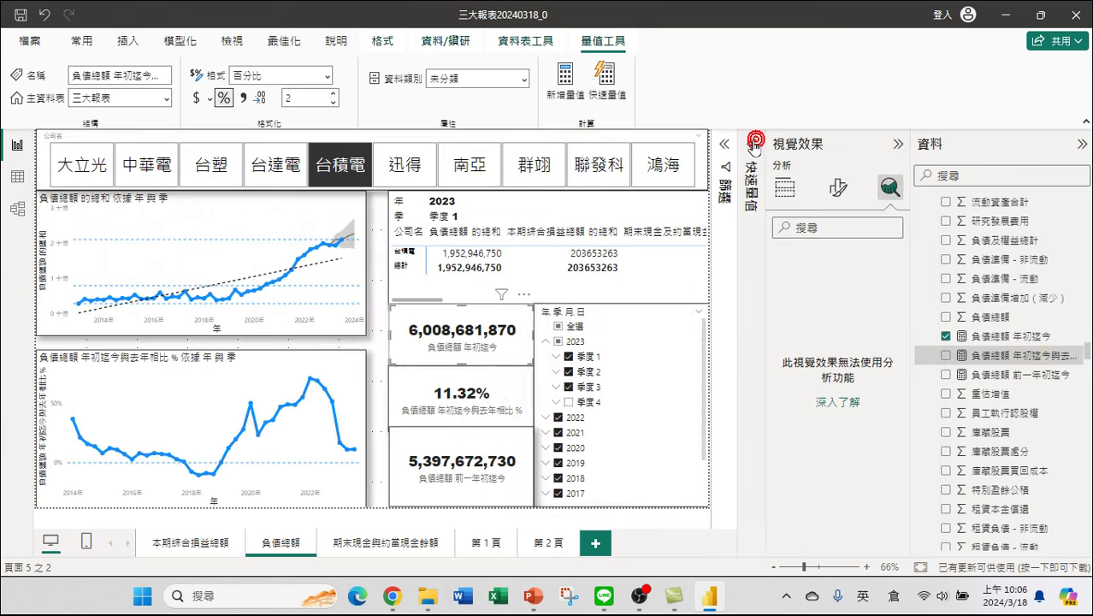
{"action": "left_click", "coordinate": [490, 391]}
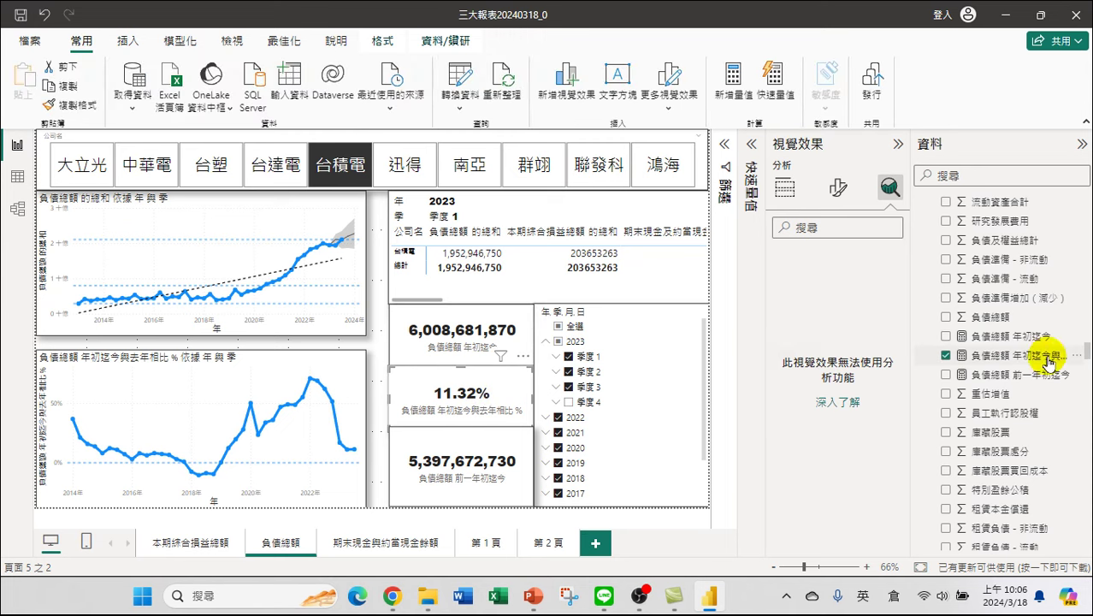
Deselect and reselect 台積電 in the company slicer and select the 負債總額 前一年初迄今 card
{"action": "left_click", "coordinate": [331, 169]}
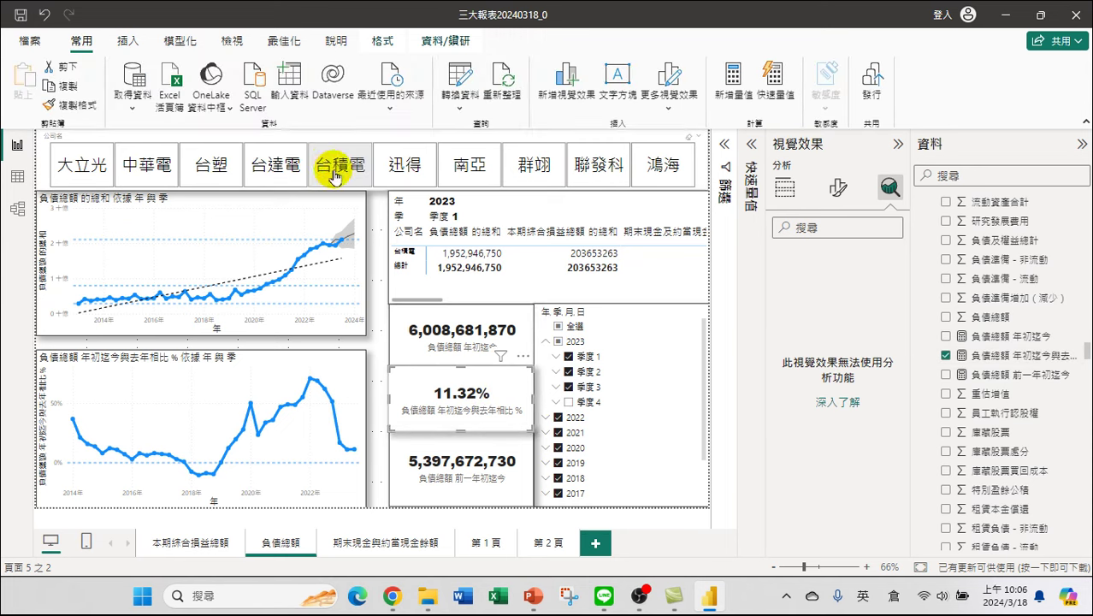
{"action": "left_click", "coordinate": [331, 168]}
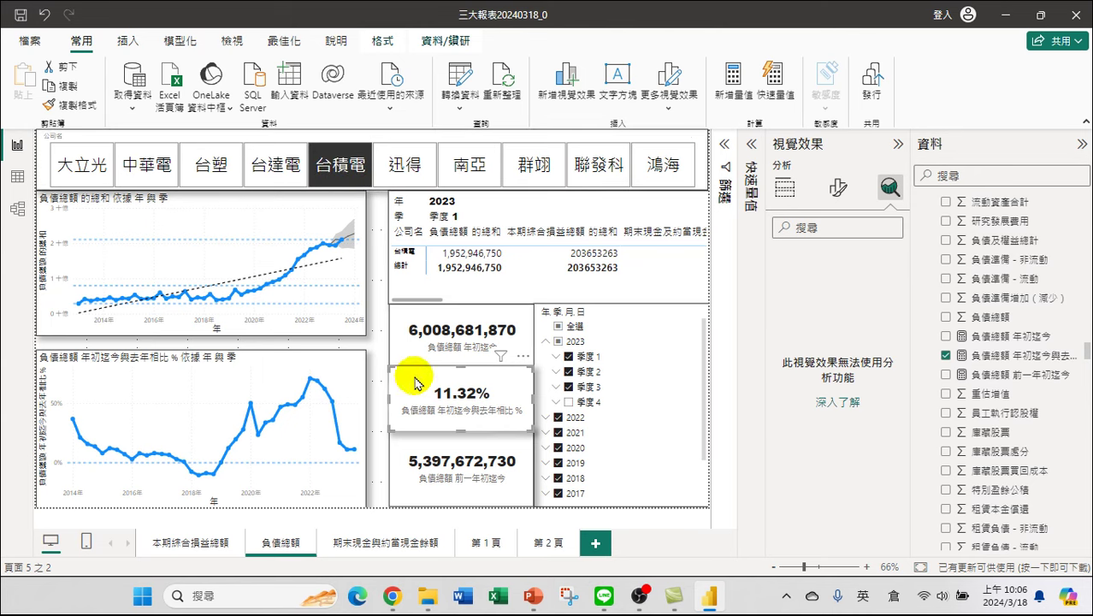
{"action": "left_click", "coordinate": [503, 494]}
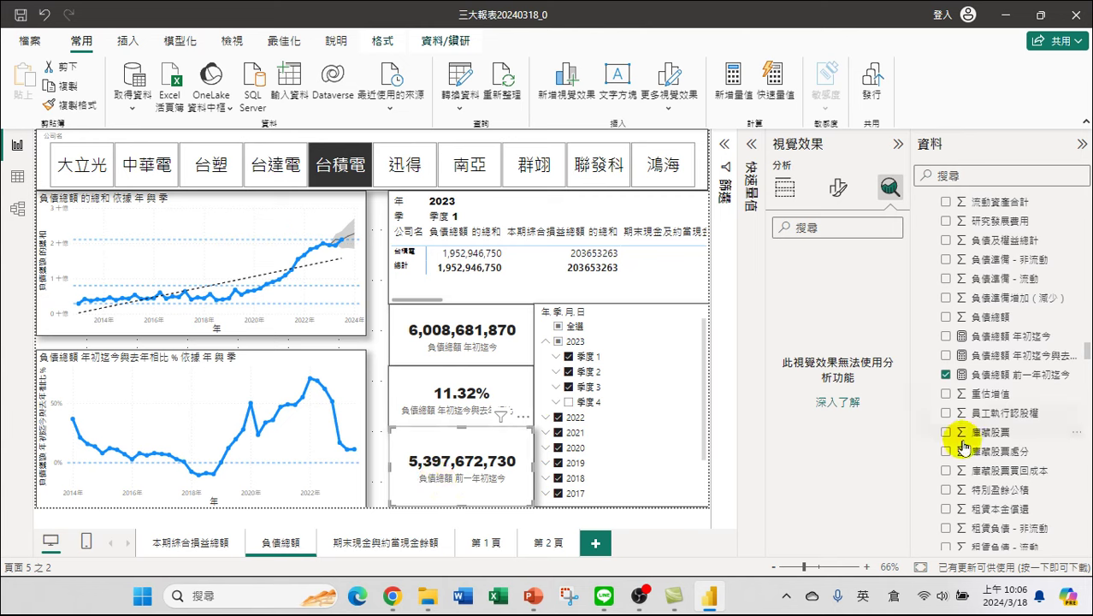
Review the year-over-year measure's formula and compare the formulas of the measures 負債總額 年初迄今 and 負債總額 前一年初迄今
{"action": "left_click", "coordinate": [1024, 358]}
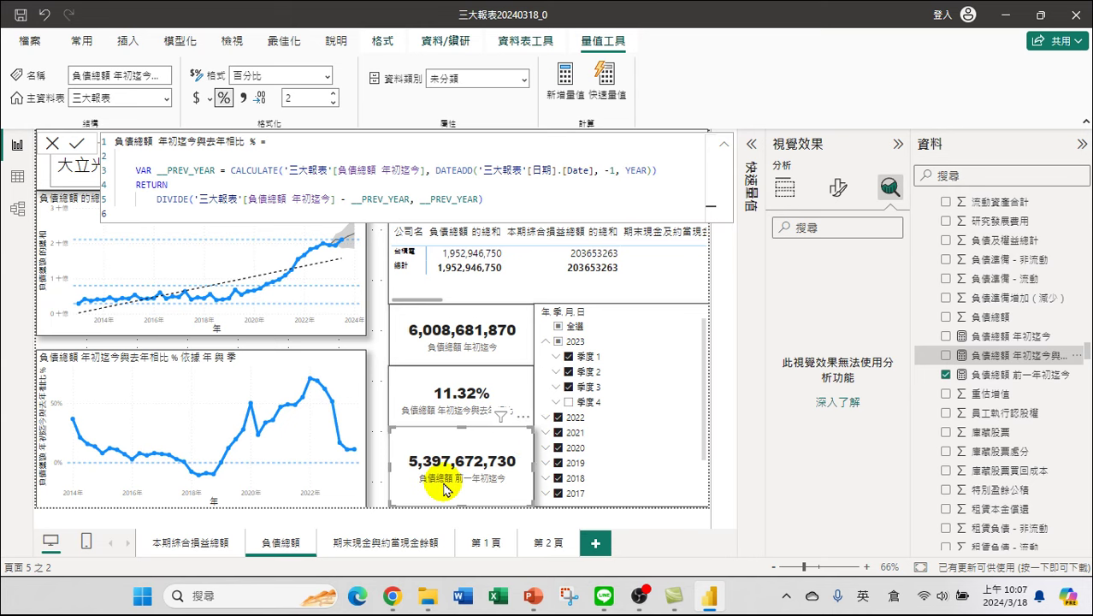
{"action": "left_click", "coordinate": [1007, 375]}
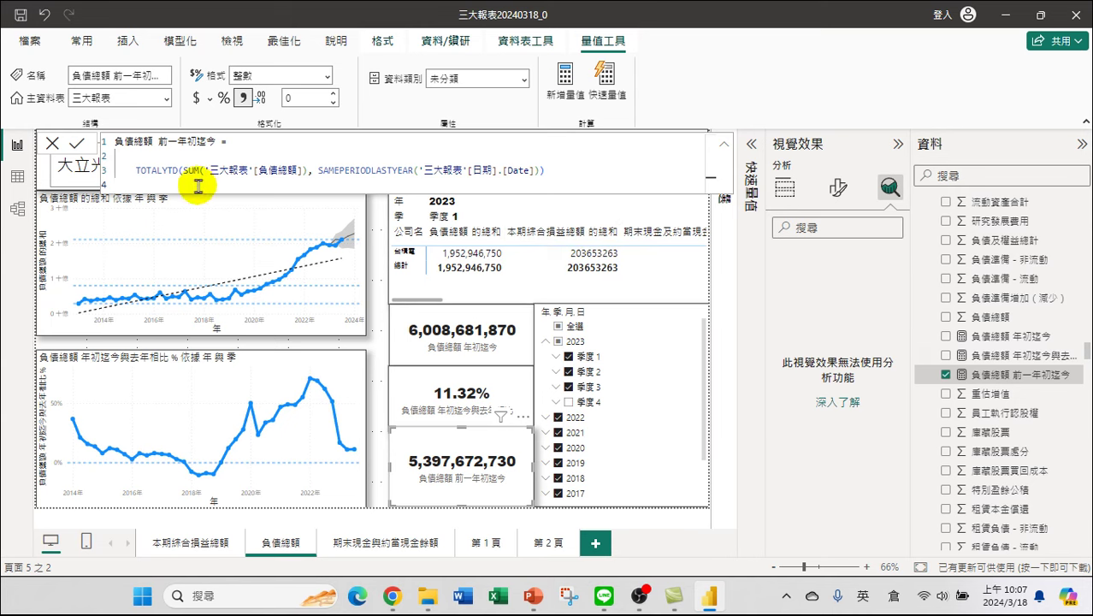
{"action": "left_click", "coordinate": [1001, 337]}
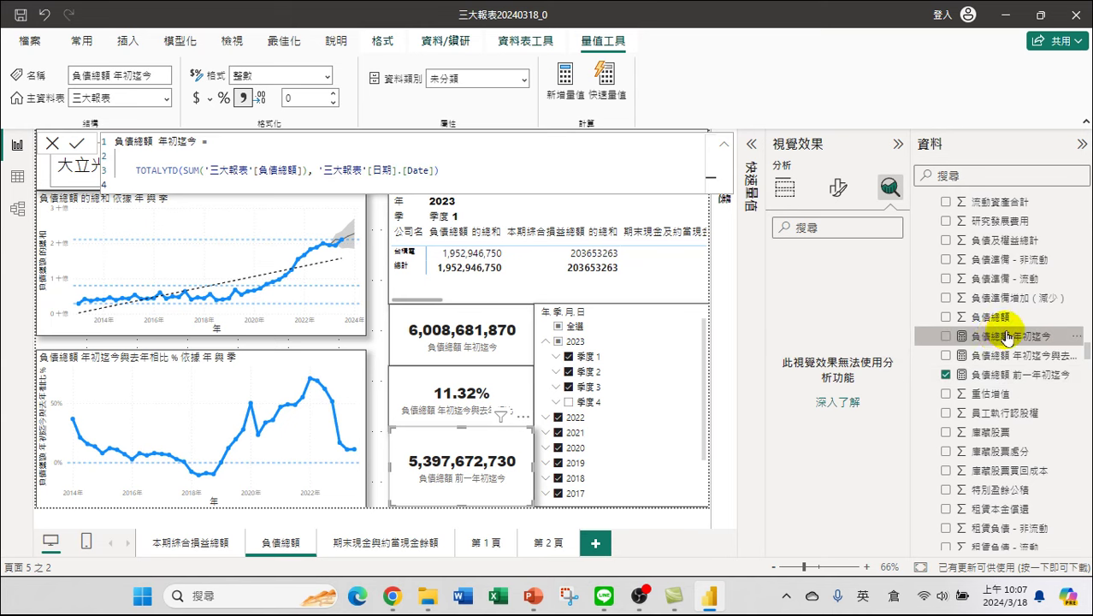
{"action": "left_click", "coordinate": [1011, 375]}
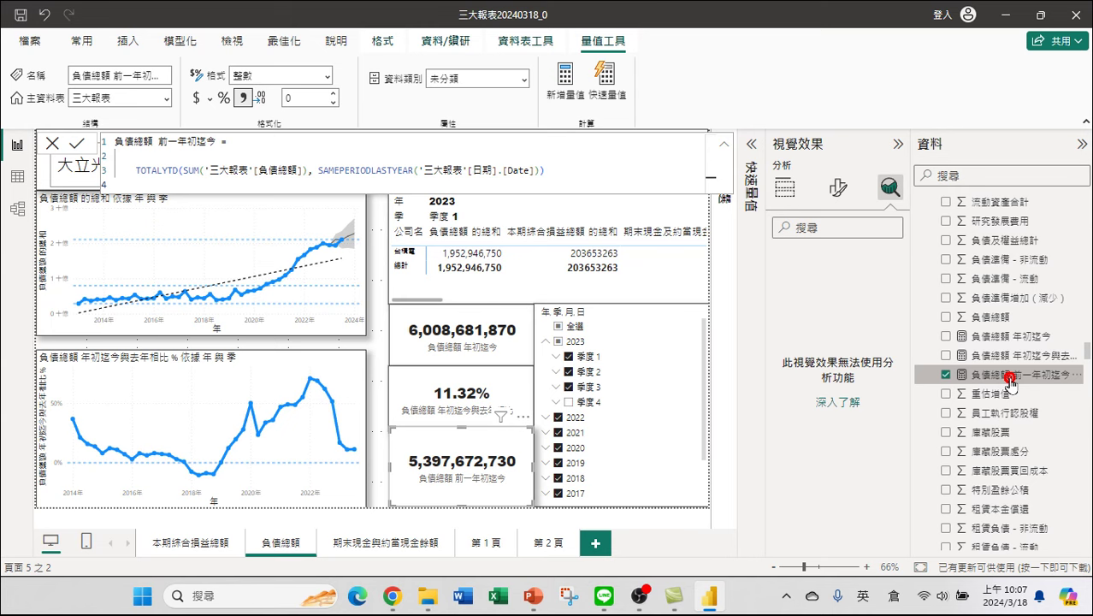
{"action": "left_click", "coordinate": [1023, 338]}
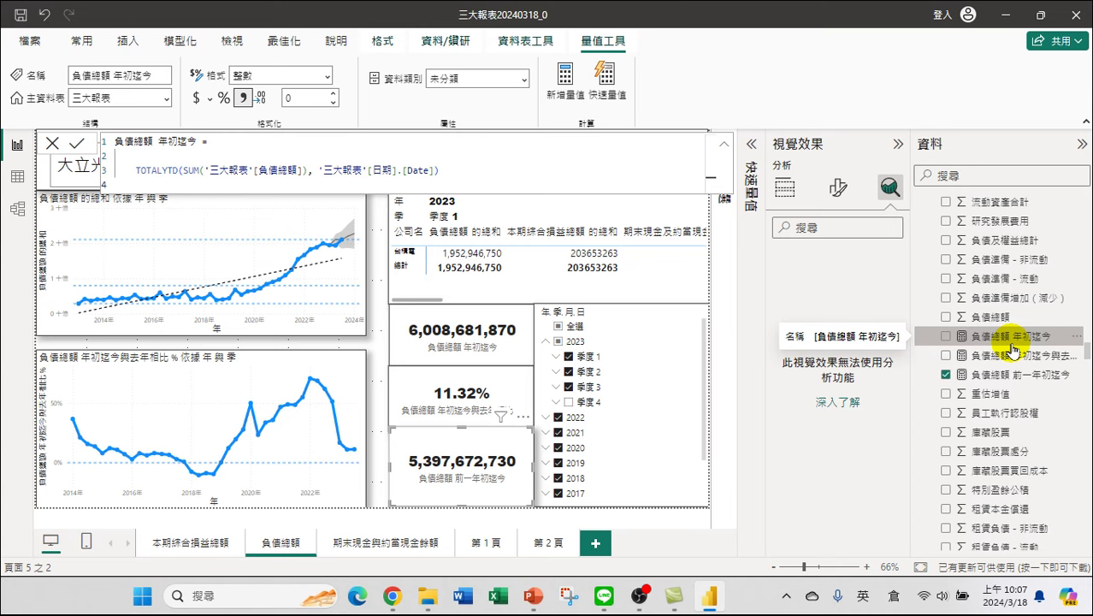
{"action": "left_click", "coordinate": [1033, 374]}
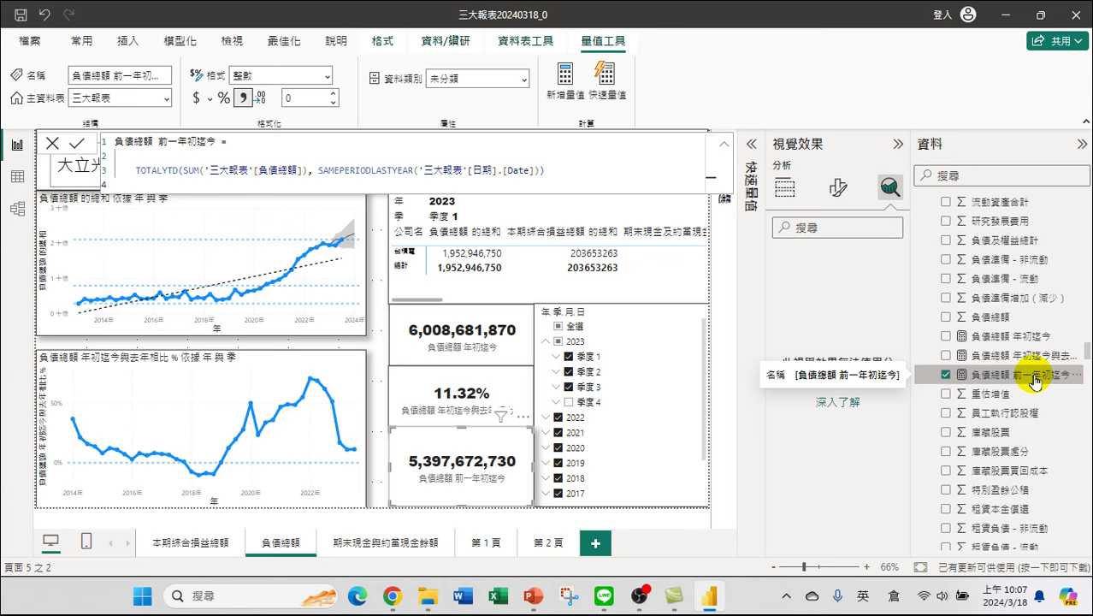
{"action": "left_click", "coordinate": [1001, 340]}
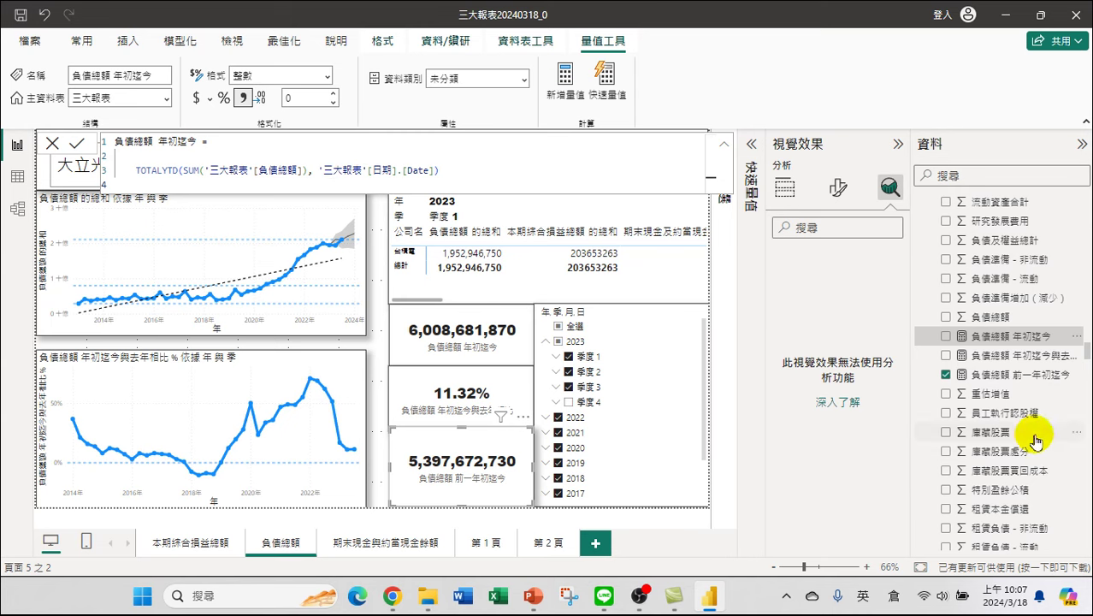
{"action": "left_click", "coordinate": [1012, 377]}
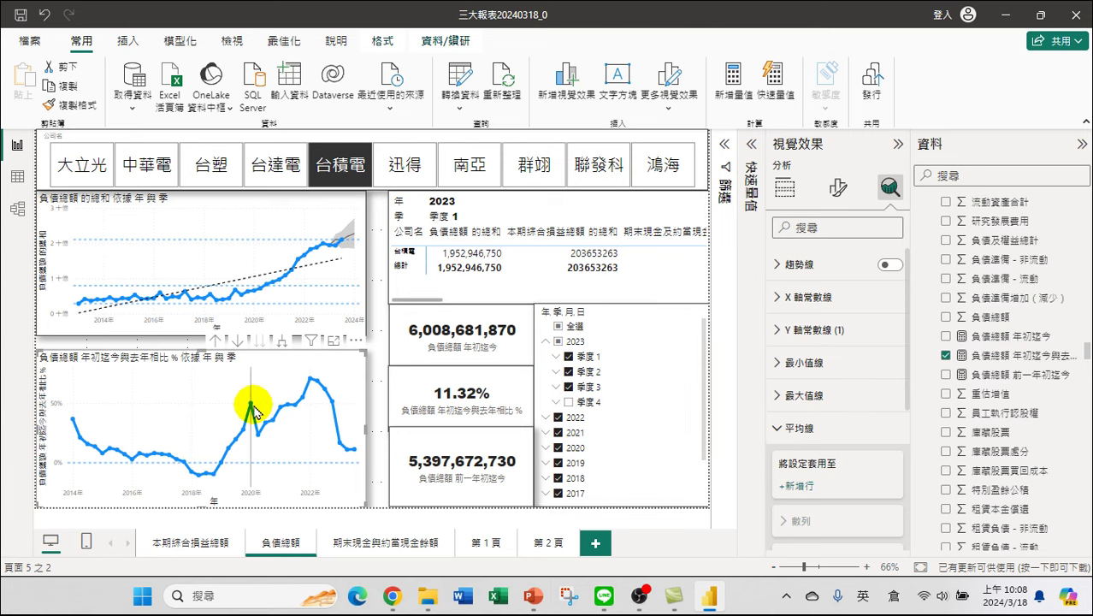
Examine the quarterly points of 台積電's 負債總額 年初迄今與去年相比 % line chart against the measure's formula
{"action": "mouse_move", "coordinate": [254, 412]}
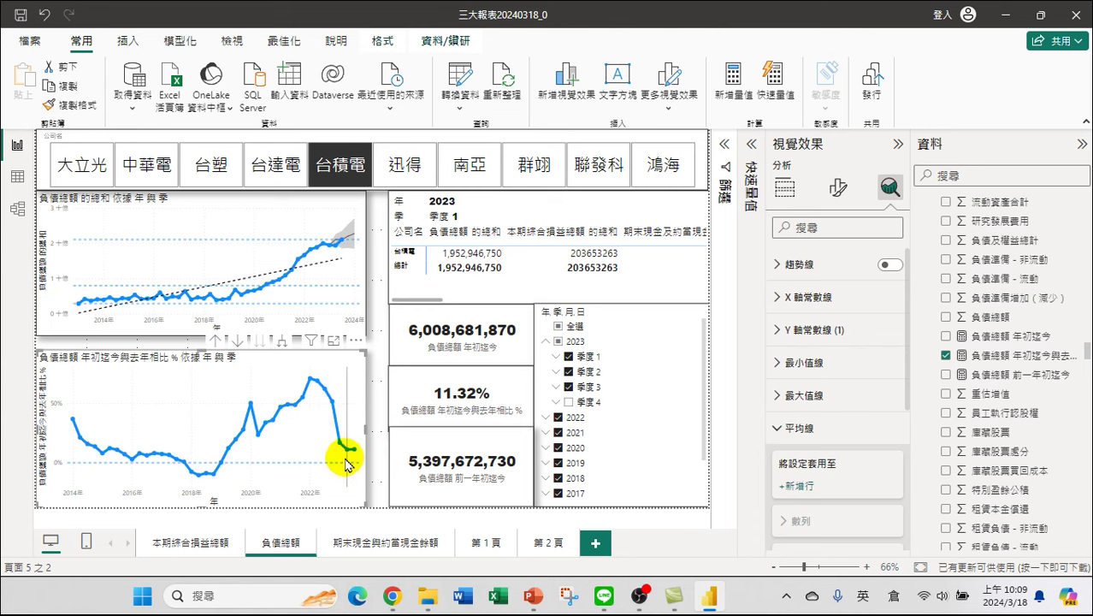
{"action": "mouse_move", "coordinate": [346, 460]}
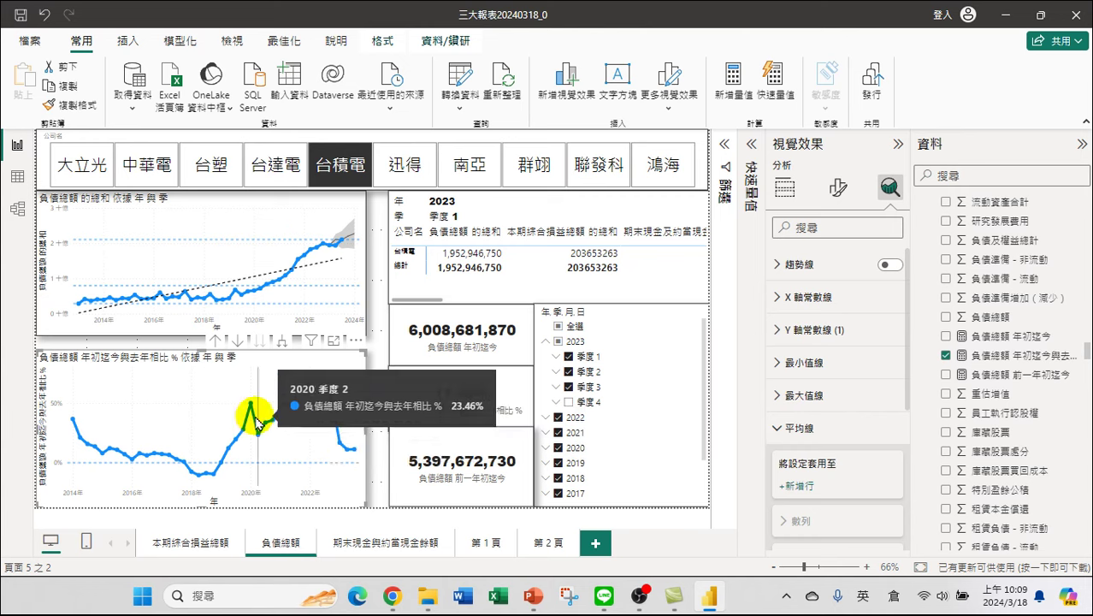
{"action": "left_click", "coordinate": [1031, 362]}
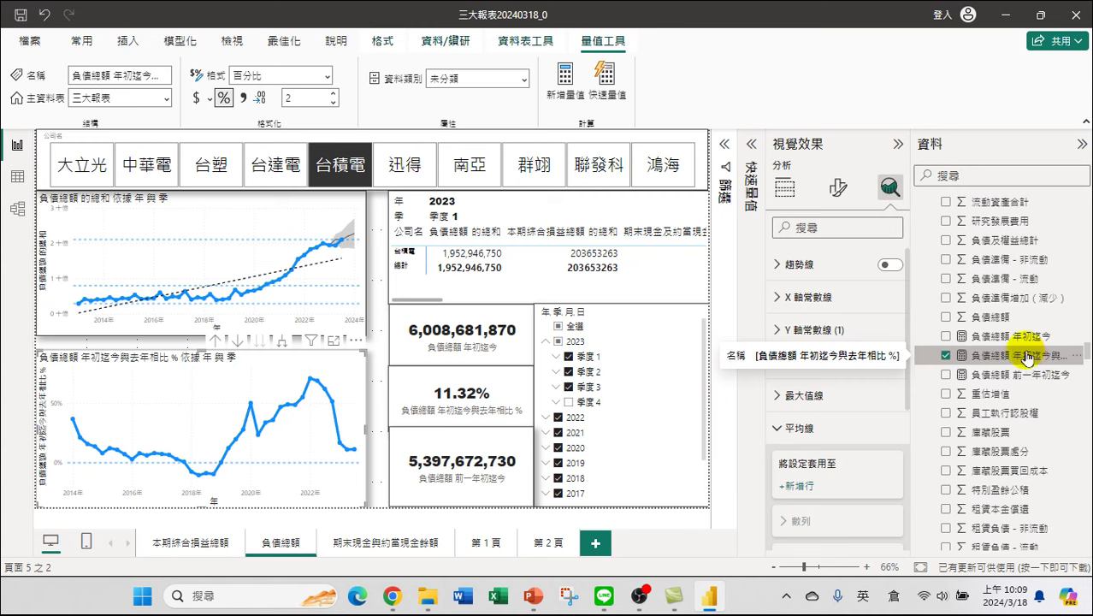
{"action": "left_click", "coordinate": [1029, 358]}
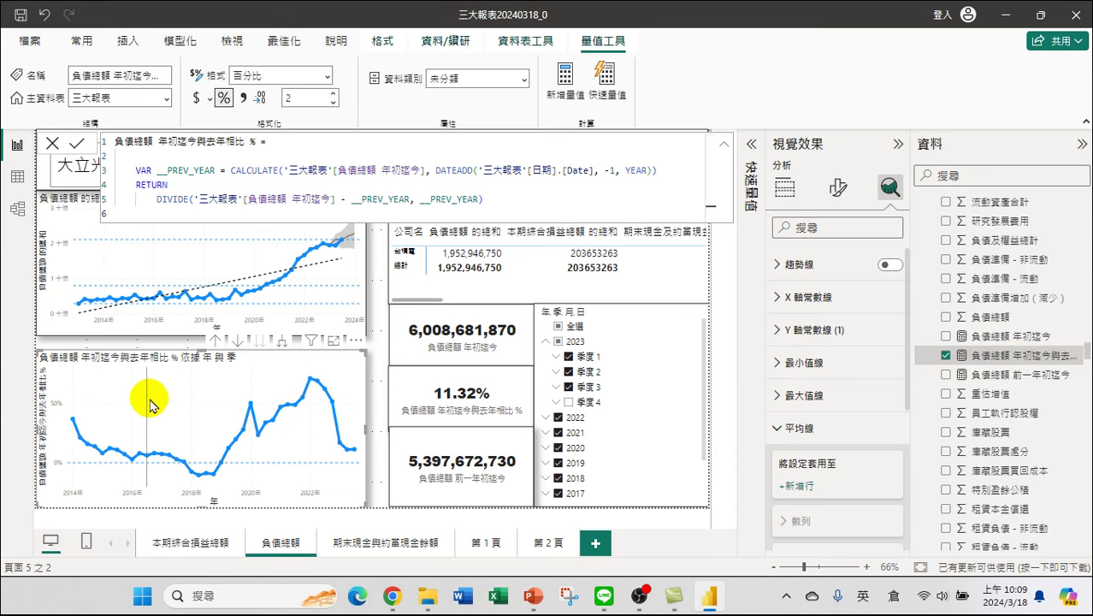
{"action": "mouse_move", "coordinate": [150, 406]}
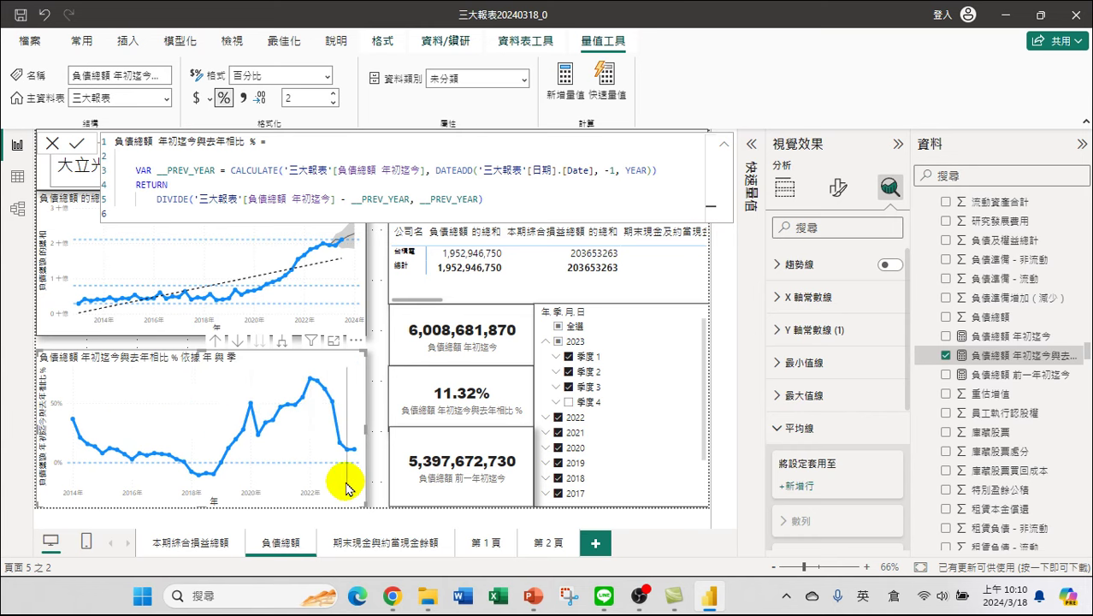
{"action": "mouse_move", "coordinate": [346, 486]}
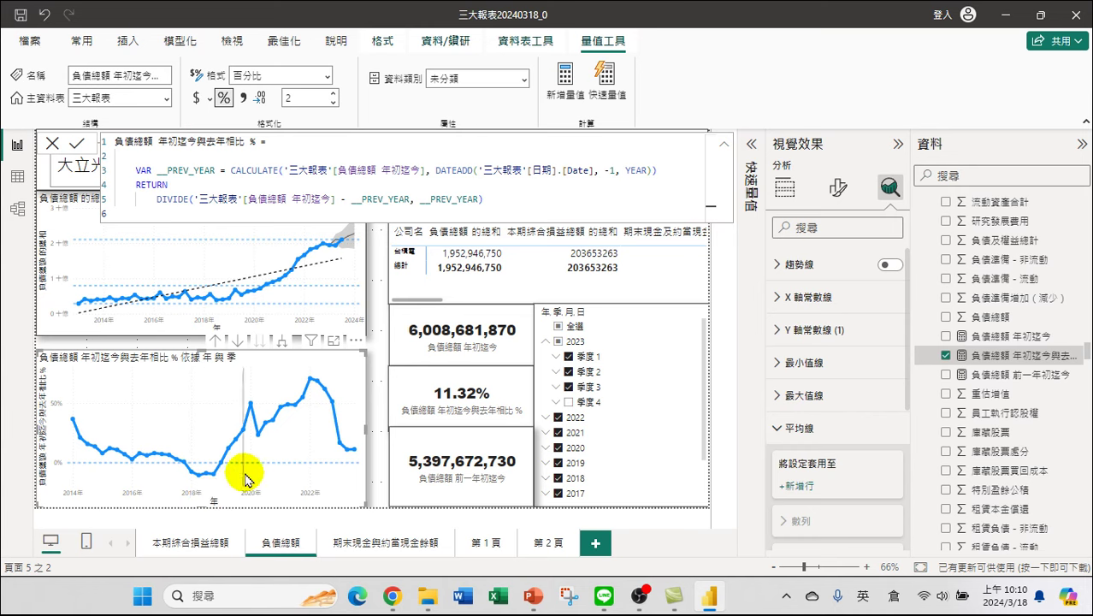
{"action": "mouse_move", "coordinate": [232, 459]}
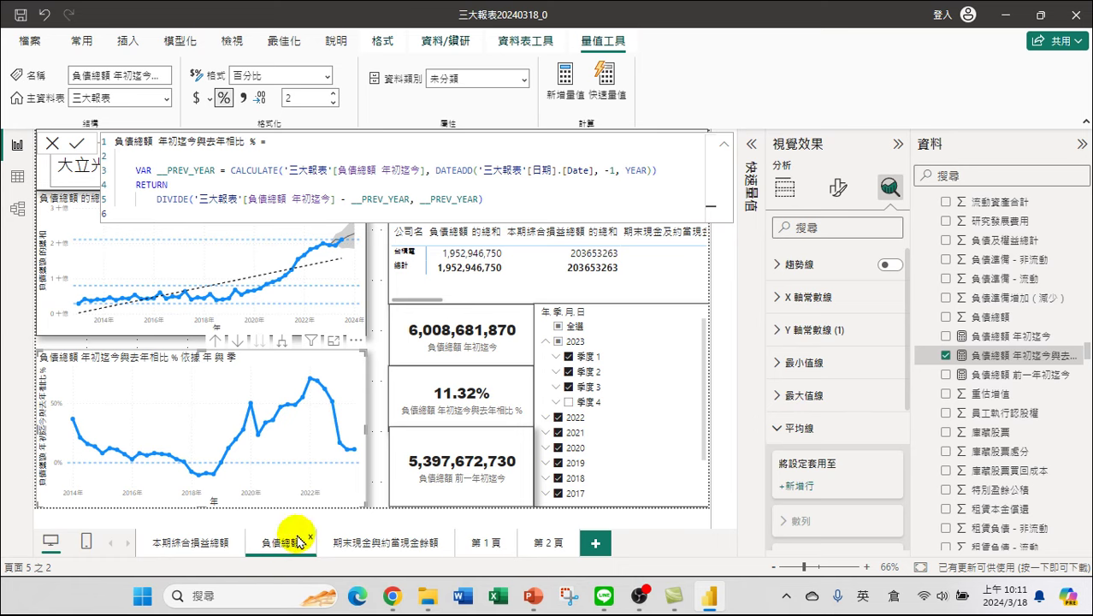
{"action": "mouse_move", "coordinate": [319, 387]}
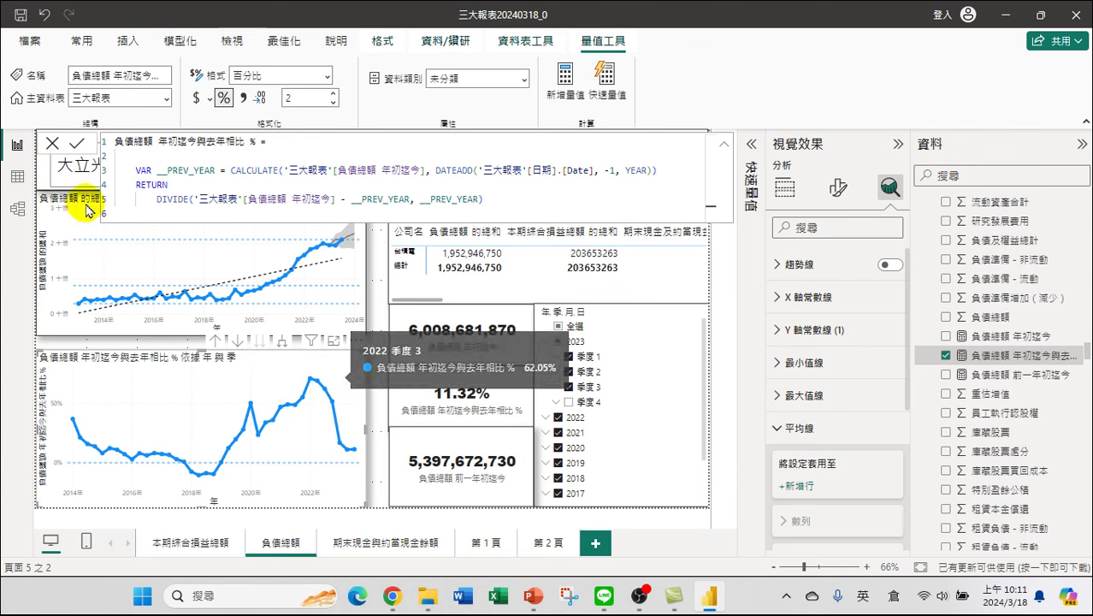
Filter the report to 大立光 only, removing 台積電 from the company slicer, and inspect the year-over-year chart's quarterly points
{"action": "left_click", "coordinate": [66, 158]}
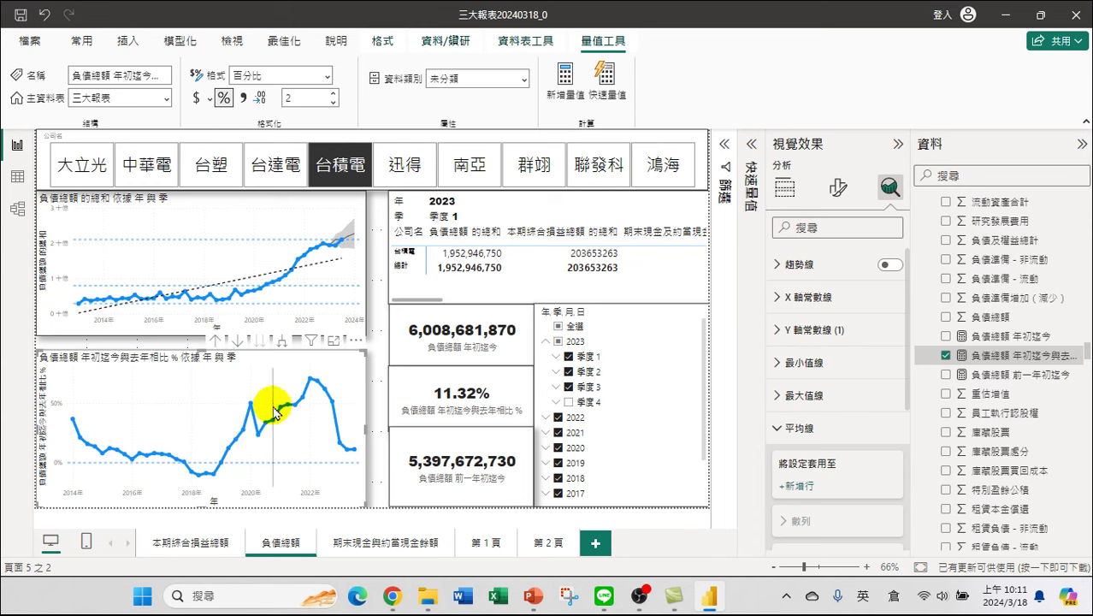
{"action": "left_click", "coordinate": [85, 167]}
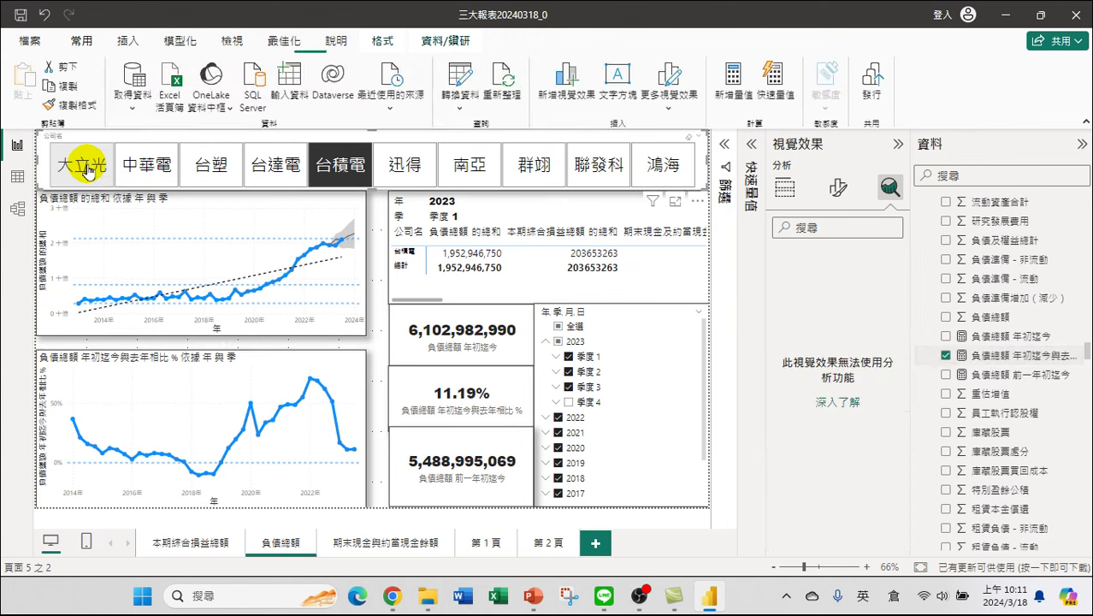
{"action": "left_click", "coordinate": [333, 157]}
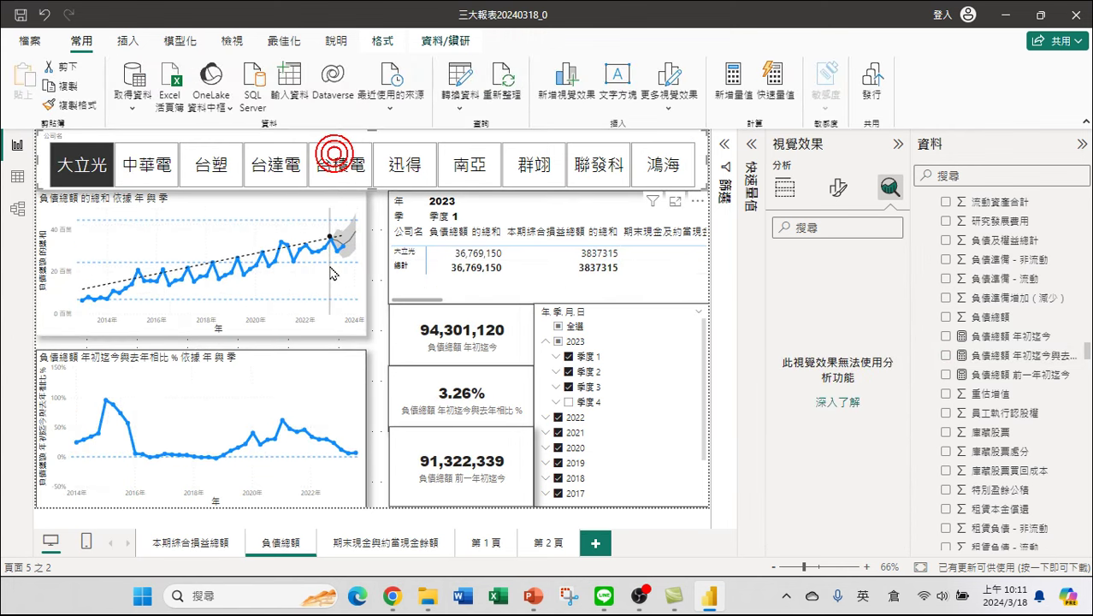
{"action": "mouse_move", "coordinate": [359, 466]}
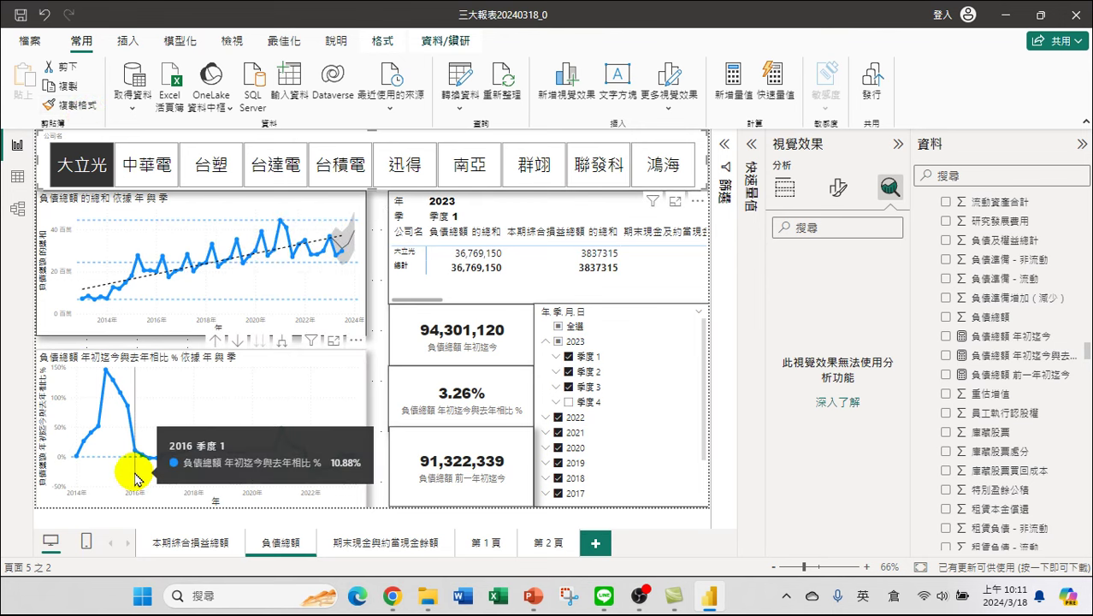
{"action": "mouse_move", "coordinate": [196, 461]}
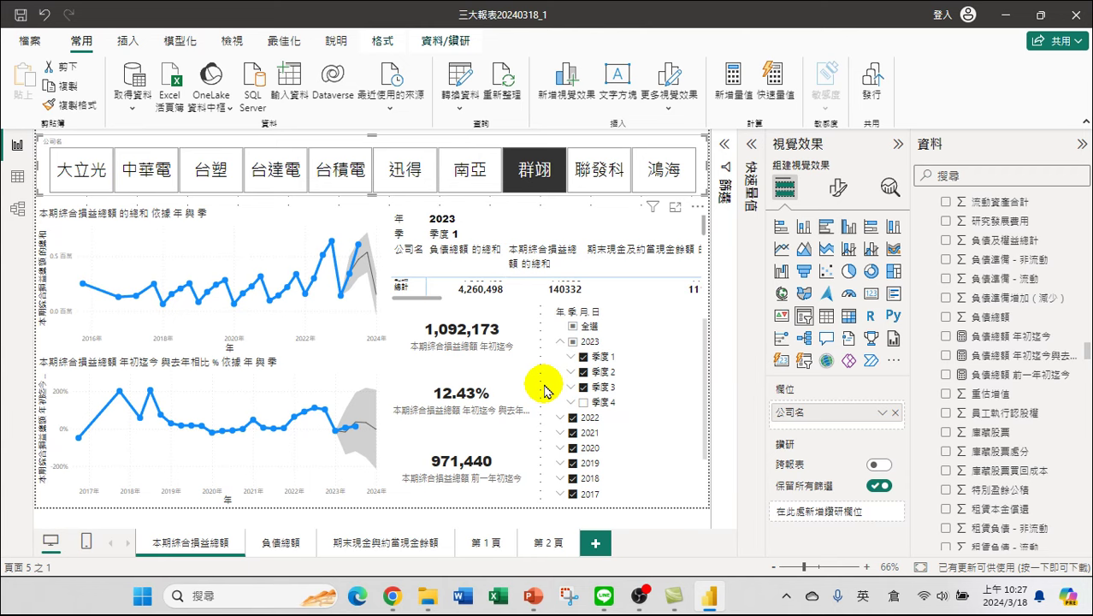
On the 負債總額 page, enable 趨勢預測 for the year-over-year line chart and set the forecast length to 4 points
{"action": "left_click", "coordinate": [279, 537]}
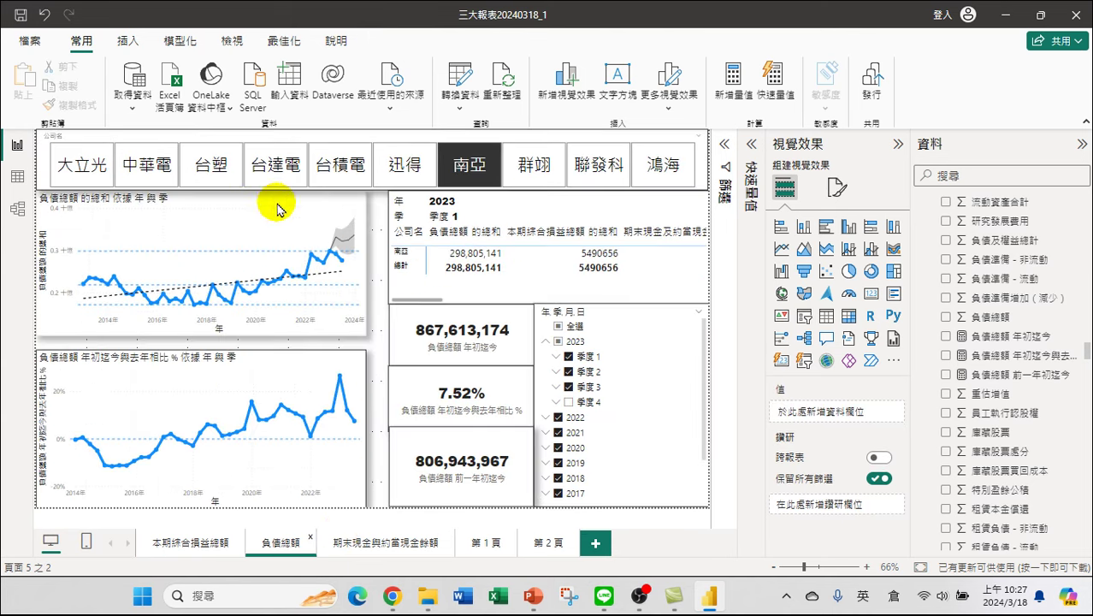
{"action": "left_click", "coordinate": [287, 385]}
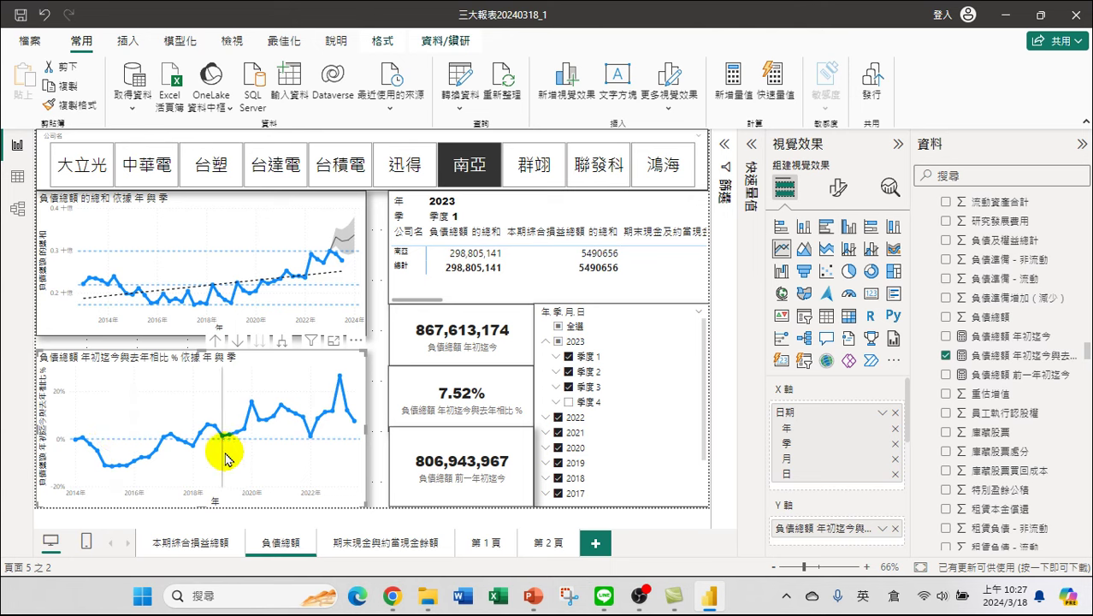
{"action": "mouse_move", "coordinate": [274, 413]}
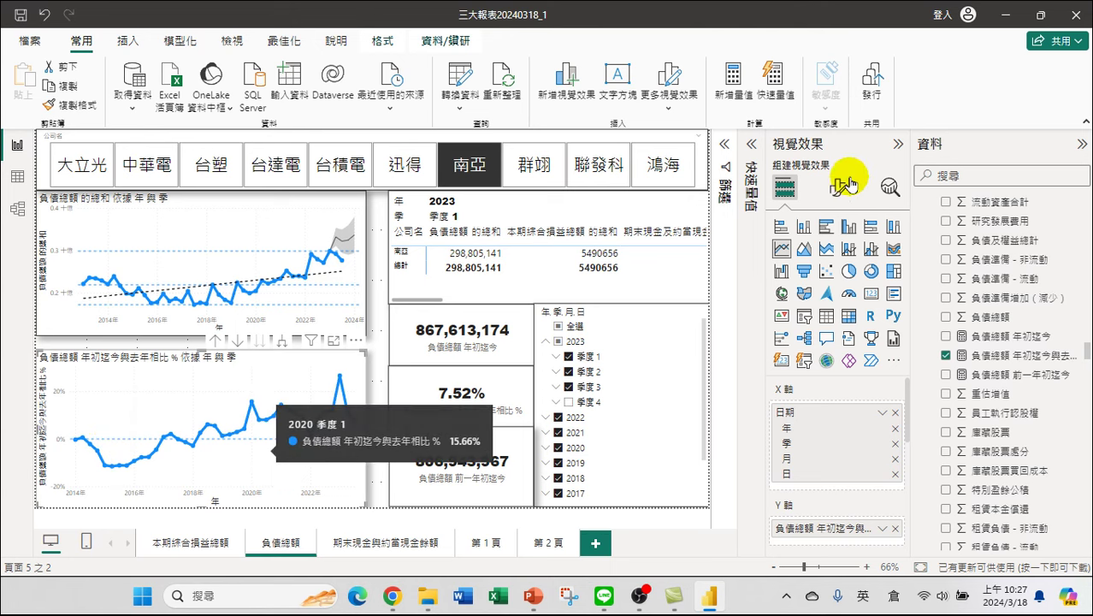
{"action": "left_click", "coordinate": [887, 189]}
{"action": "left_click", "coordinate": [890, 455]}
{"action": "scroll", "coordinate": [818, 481], "scroll_direction": "down", "scroll_amount": 2}
{"action": "left_click", "coordinate": [806, 487]}
{"action": "type", "text": "4"}
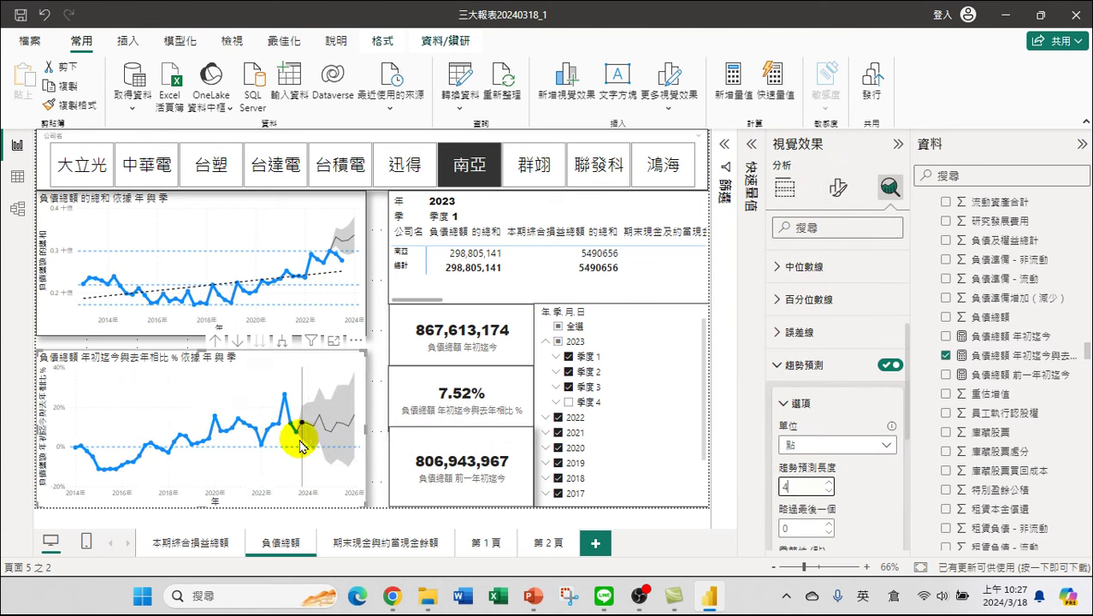
Set the forecast to ignore the last 2 points with a seasonality of 4 points, and apply the settings
{"action": "scroll", "coordinate": [873, 488], "scroll_direction": "down", "scroll_amount": 5}
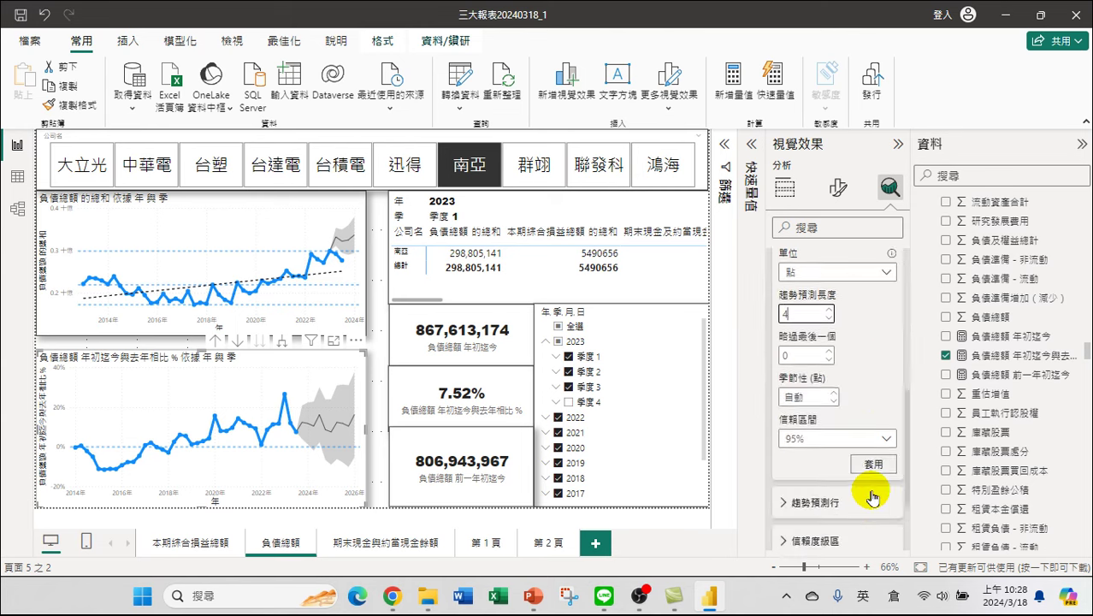
{"action": "double_click", "coordinate": [796, 347]}
{"action": "type", "text": "2"}
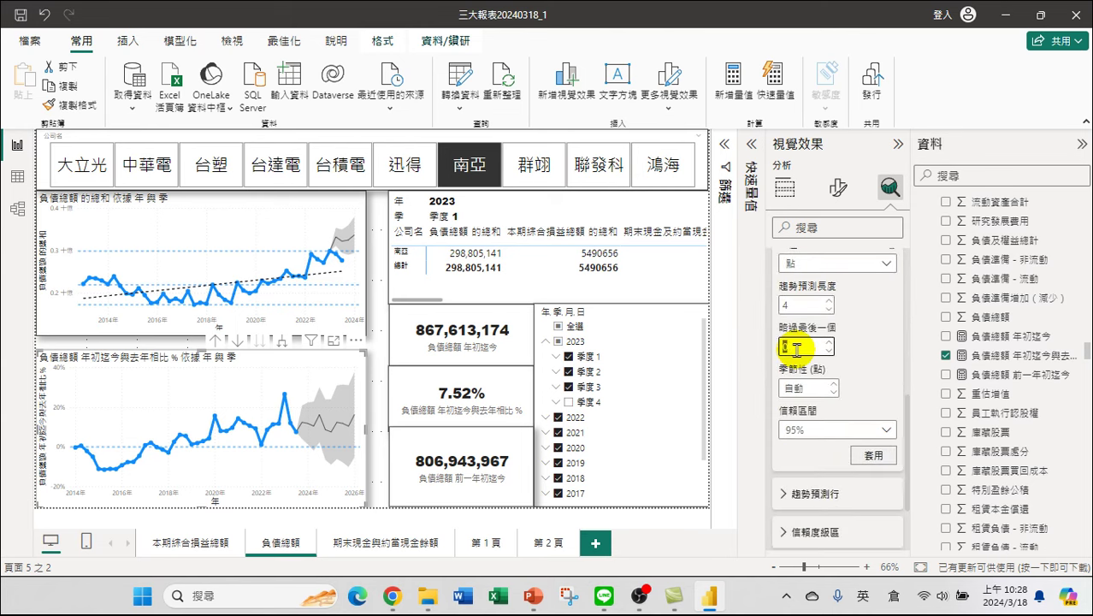
{"action": "left_click", "coordinate": [796, 388]}
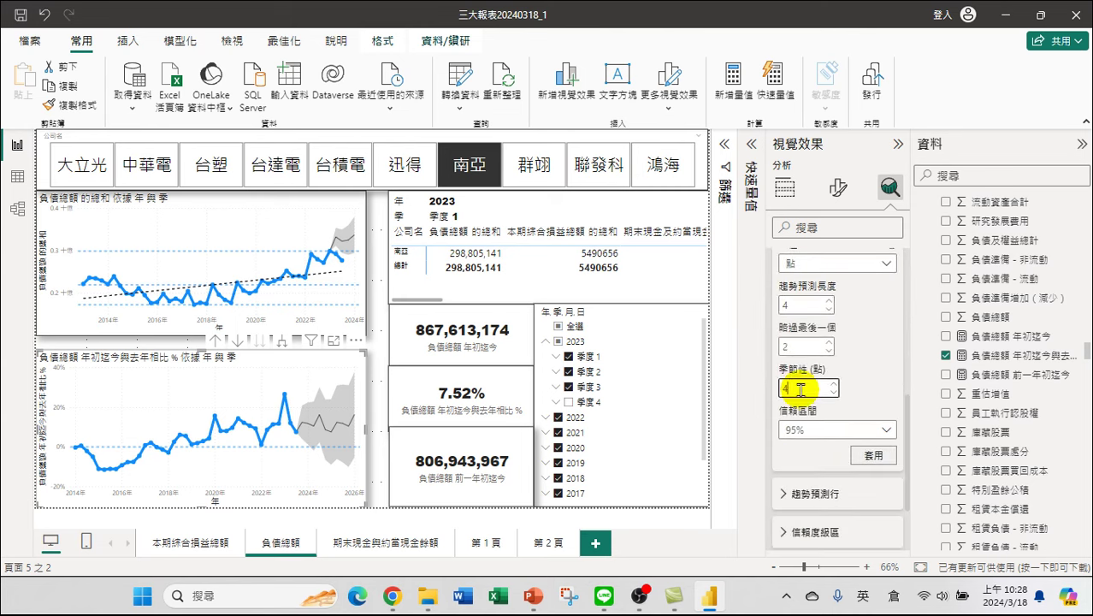
{"action": "type", "text": "4"}
{"action": "left_click", "coordinate": [873, 454]}
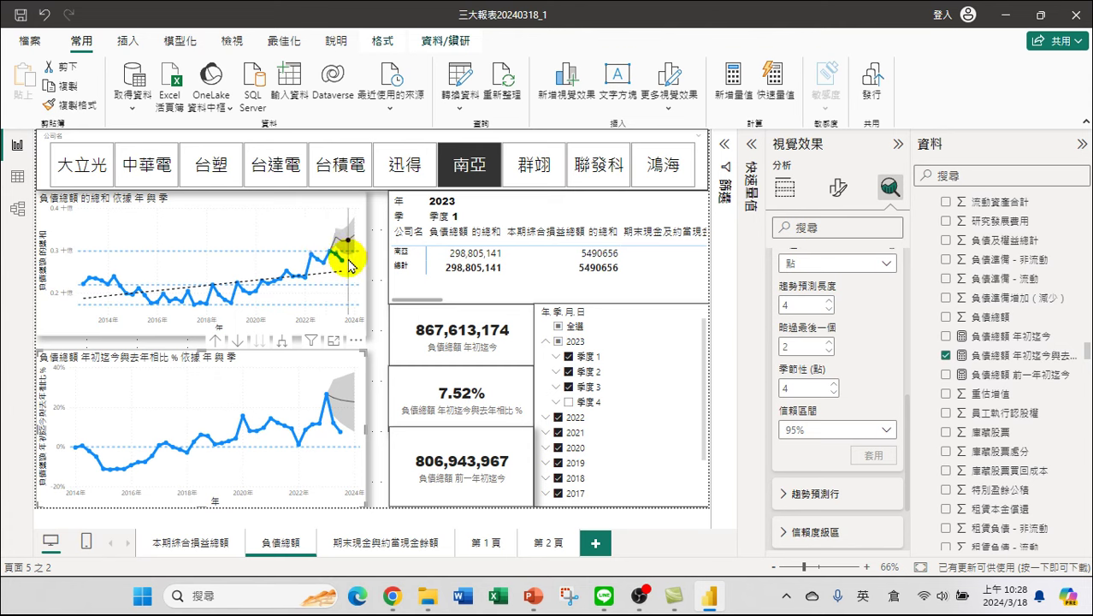
Compare actual values with the forecast and its upper and lower limits for the 2023 quarters in both line charts
{"action": "mouse_move", "coordinate": [335, 260]}
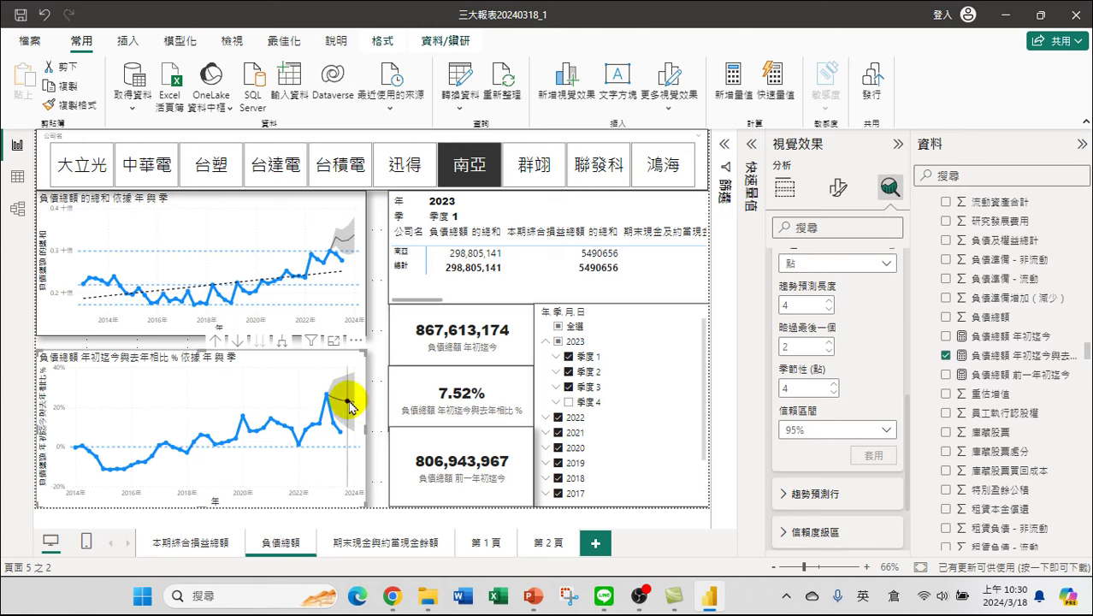
{"action": "mouse_move", "coordinate": [336, 419]}
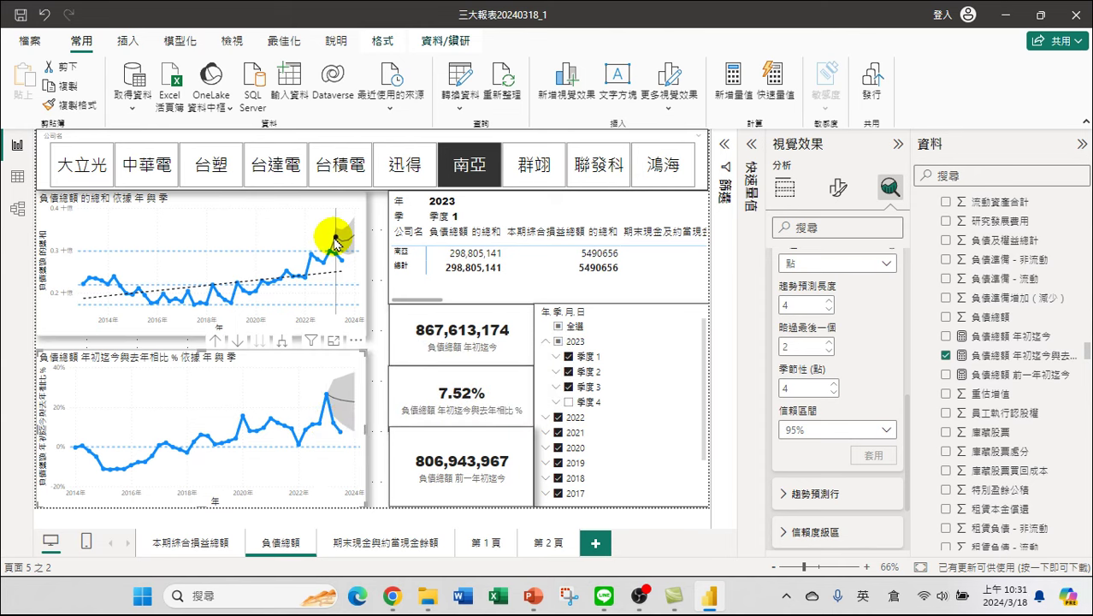
{"action": "mouse_move", "coordinate": [338, 258]}
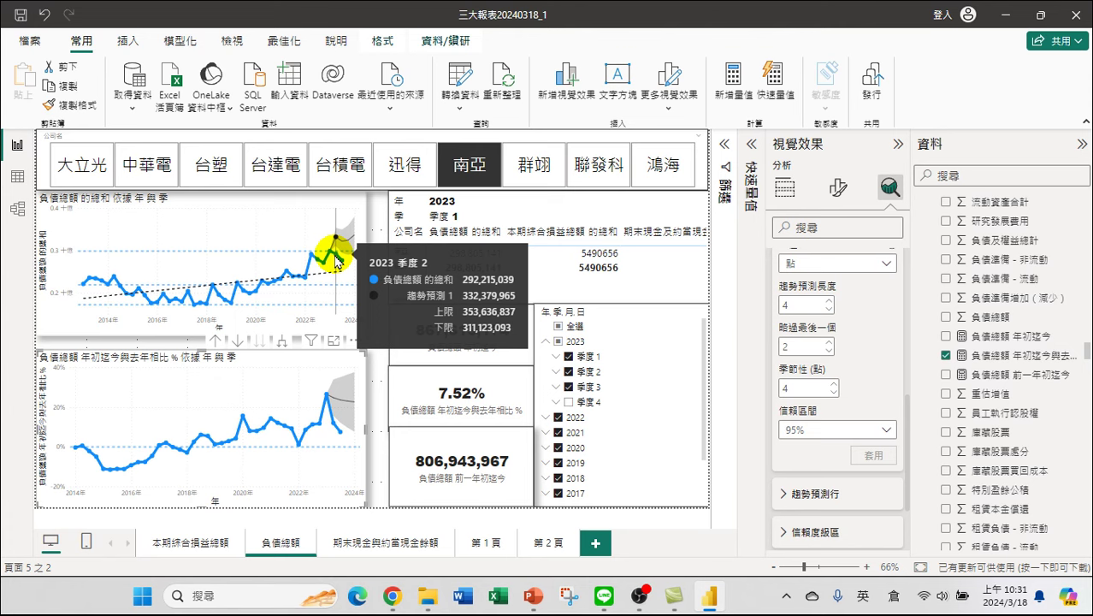
Inspect 南亞's 2023 quarterly values against the forecast limits in the year-over-year line chart
{"action": "mouse_move", "coordinate": [339, 439]}
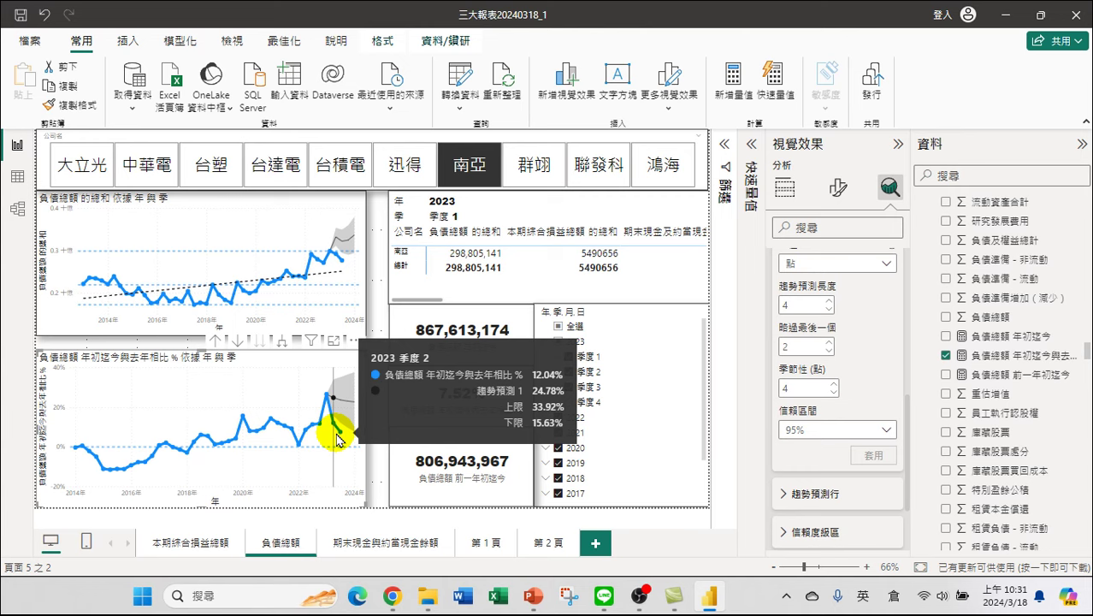
{"action": "mouse_move", "coordinate": [343, 415]}
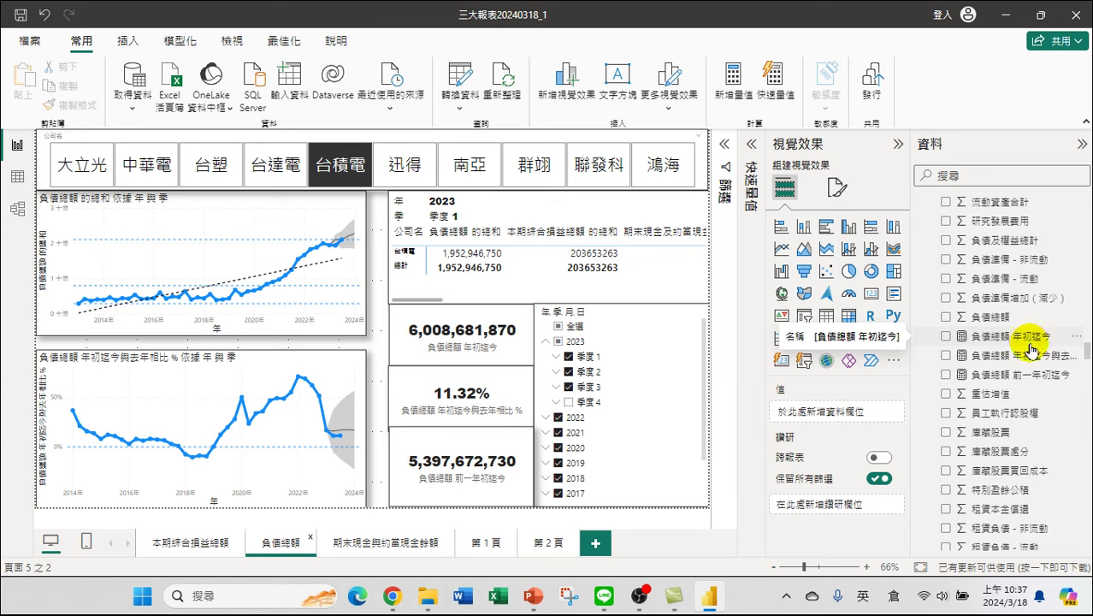
{"action": "right_click", "coordinate": [1003, 333]}
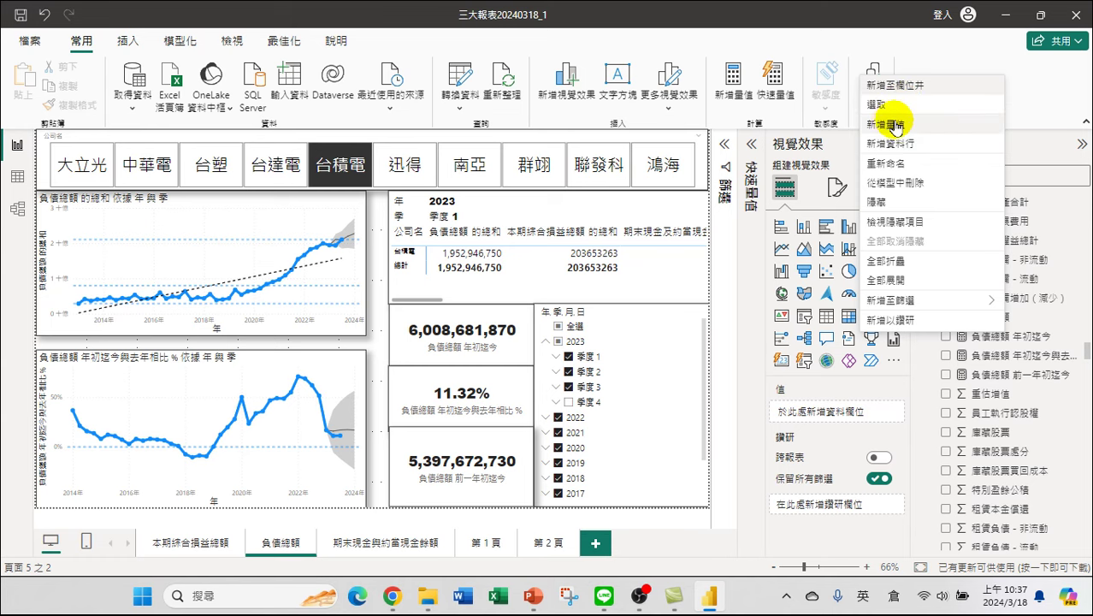
{"action": "left_click", "coordinate": [792, 8]}
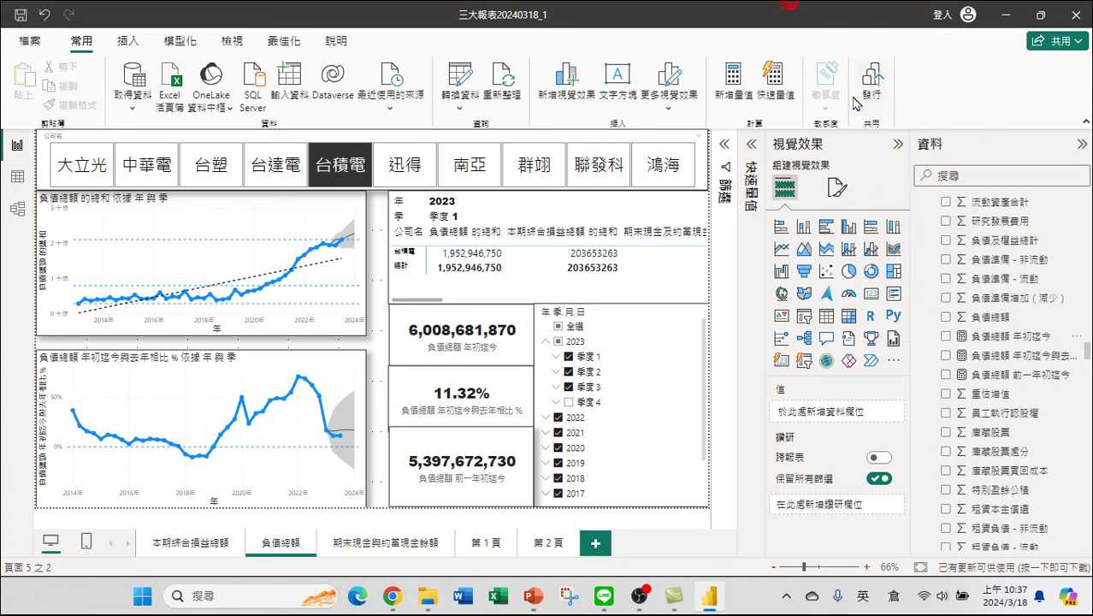
{"action": "left_click", "coordinate": [991, 320]}
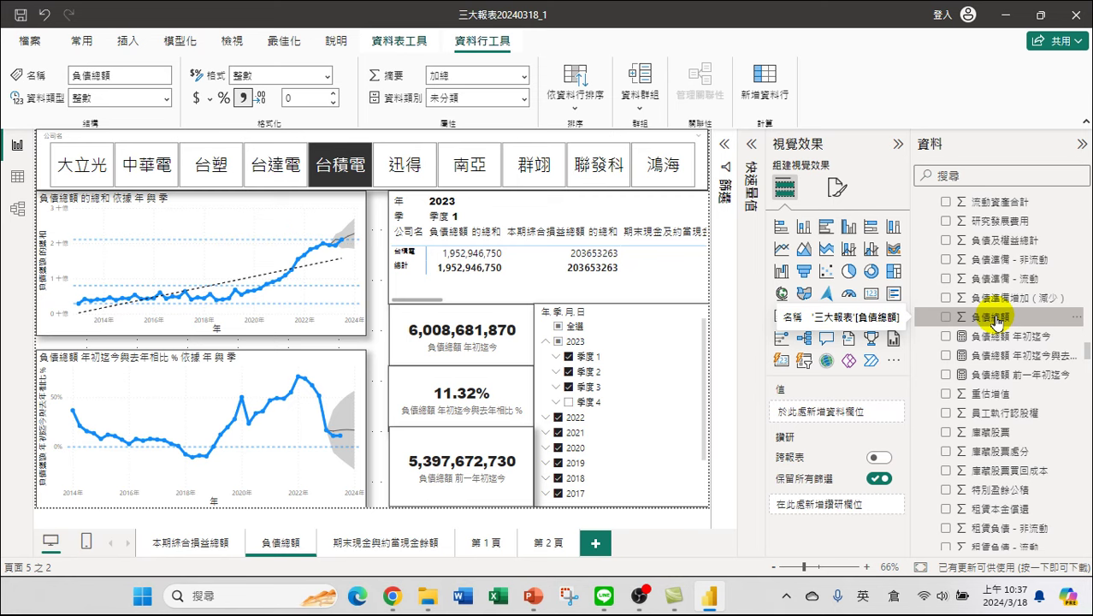
{"action": "right_click", "coordinate": [995, 318]}
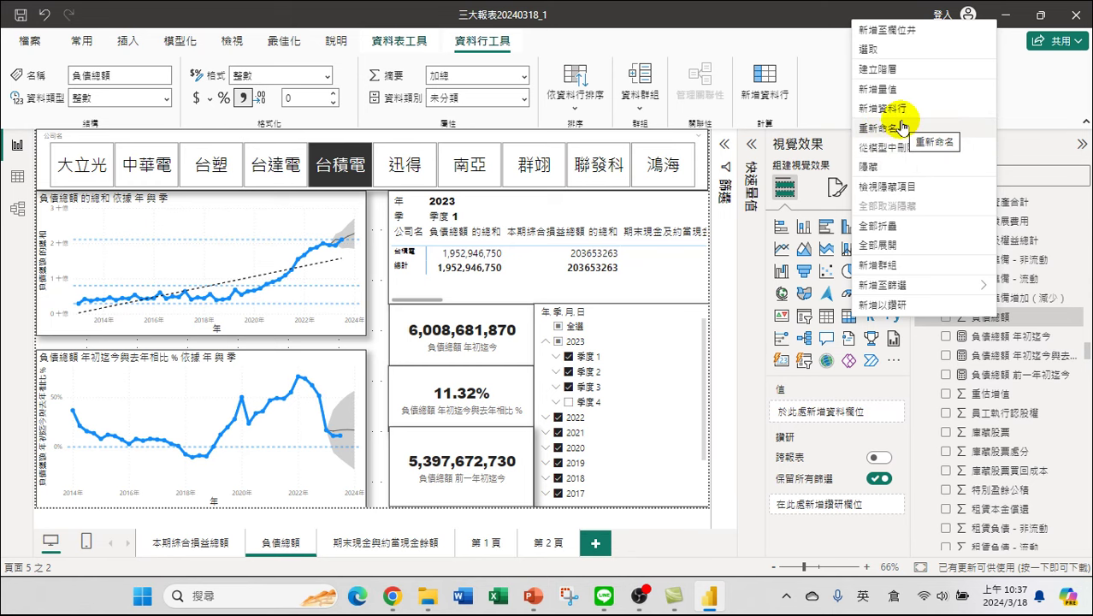
Open the quick measure settings and choose 季初迄今的總計 as the calculation
{"action": "left_click", "coordinate": [751, 145]}
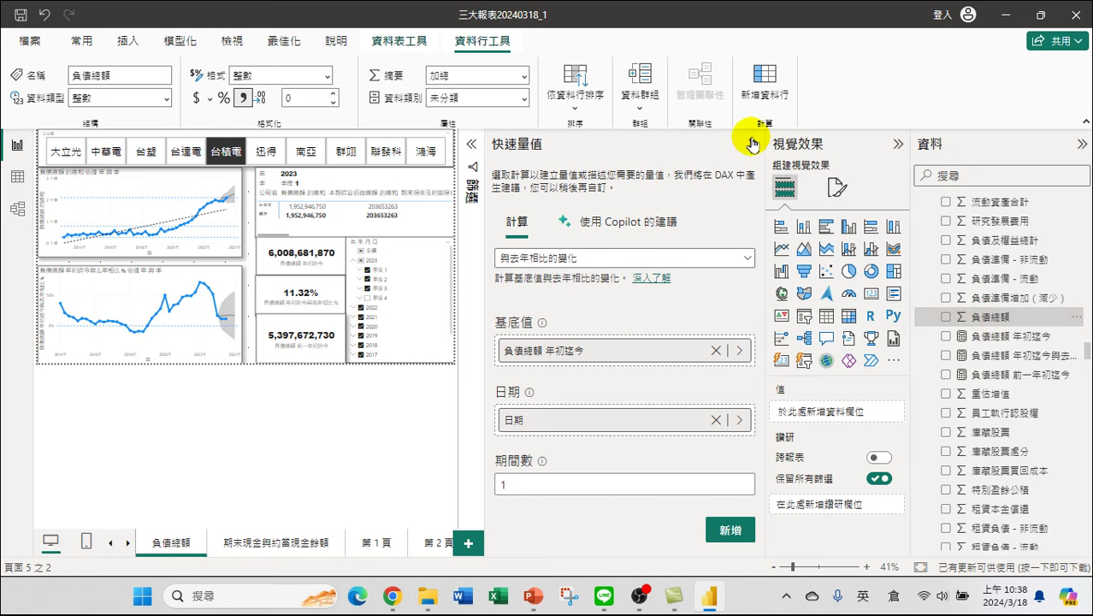
{"action": "left_click", "coordinate": [577, 258]}
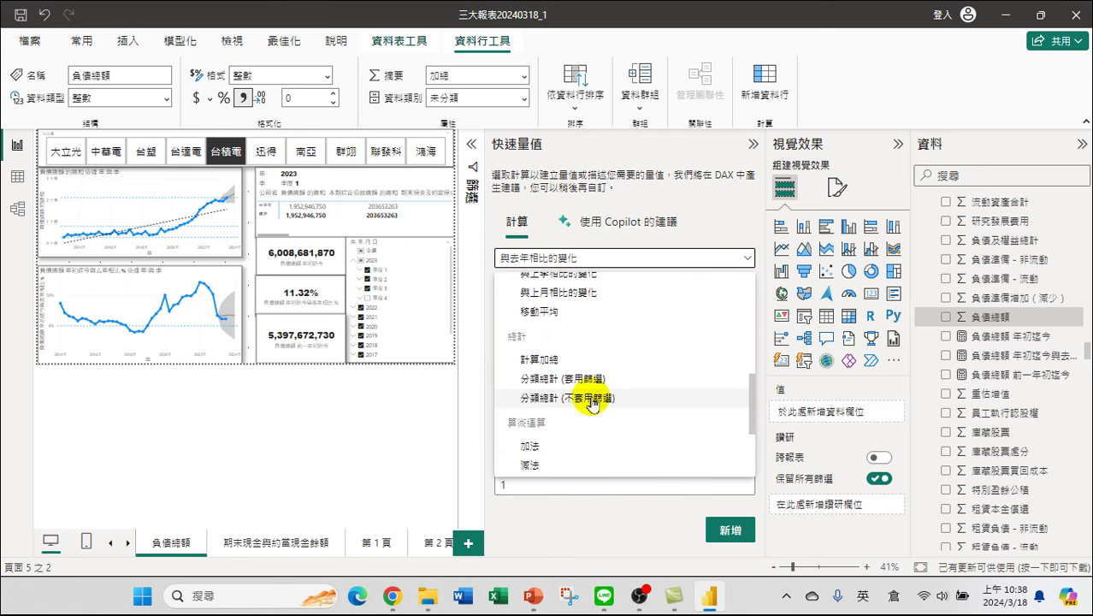
{"action": "left_click_drag", "start_coordinate": [756, 397], "coordinate": [747, 358]}
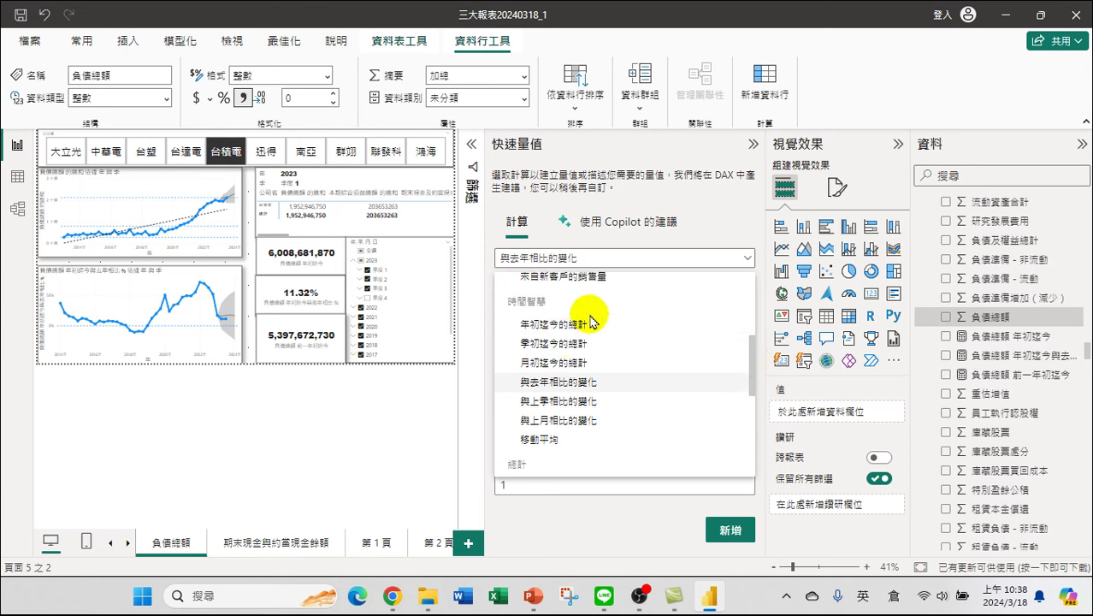
{"action": "left_click", "coordinate": [545, 344]}
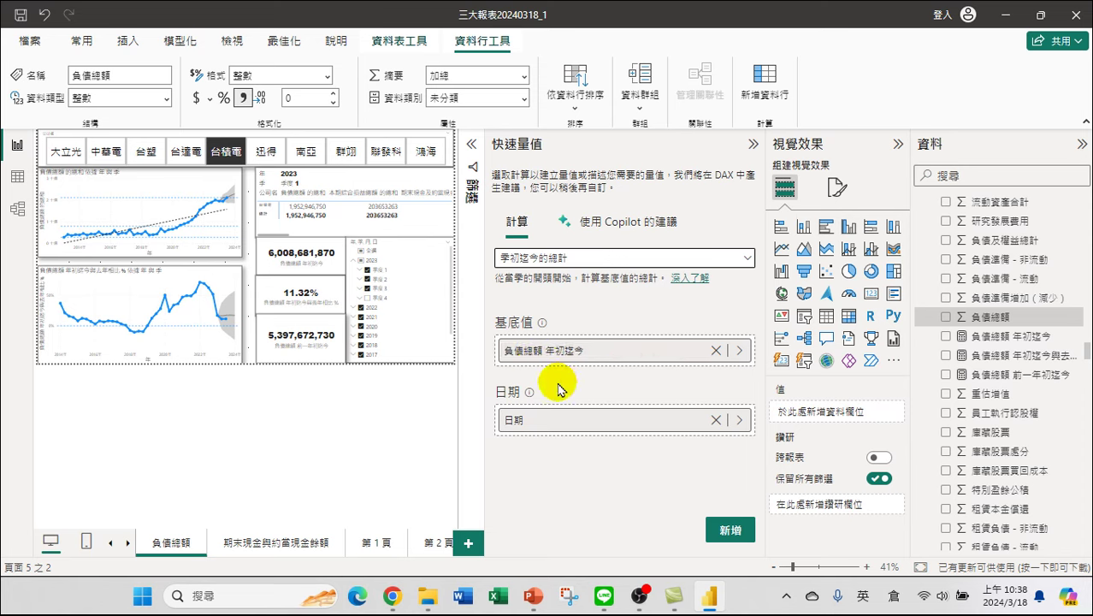
Replace the quick measure's base value with the sum of 負債總額 and add the measure to the model
{"action": "left_click", "coordinate": [716, 351]}
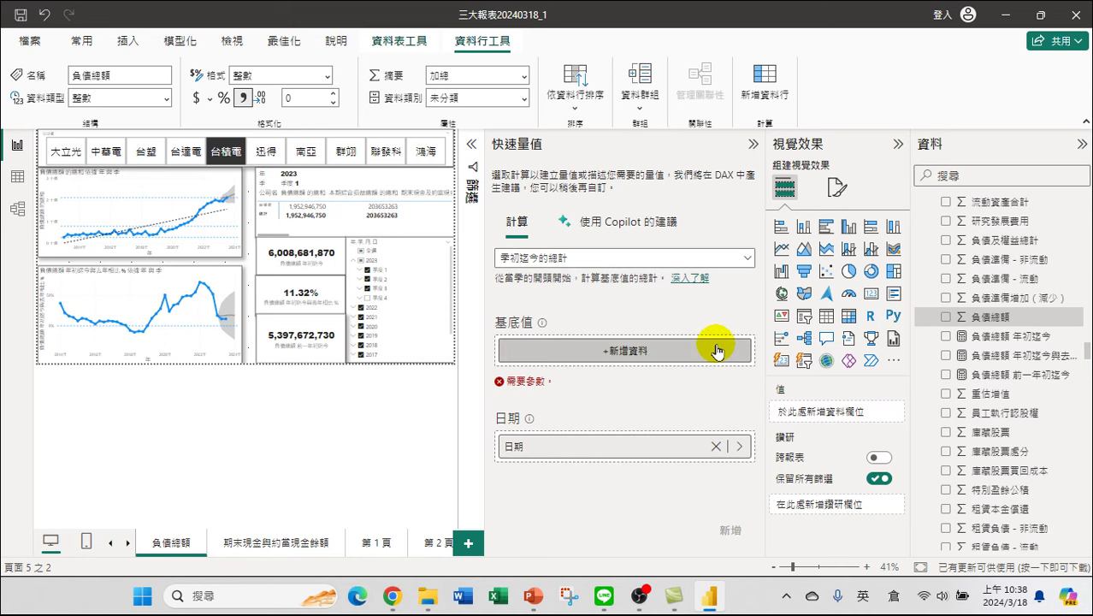
{"action": "left_click", "coordinate": [629, 349]}
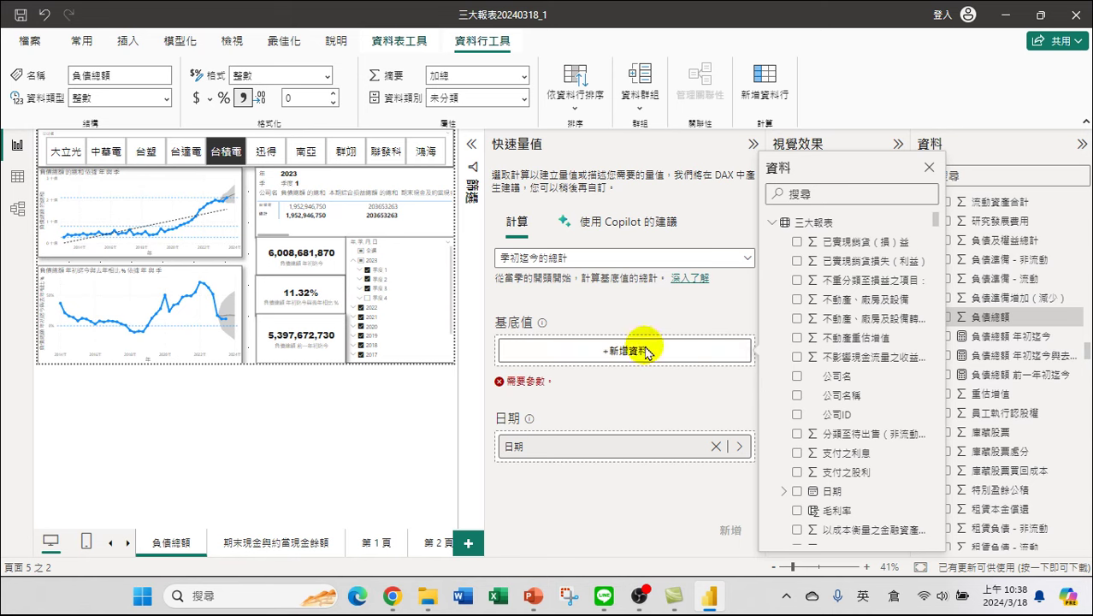
{"action": "left_click", "coordinate": [828, 195]}
{"action": "type", "text": "nbu"}
{"action": "key", "text": "BackSpace"}
{"action": "key", "text": "BackSpace"}
{"action": "key", "text": "BackSpace"}
{"action": "key", "text": "shift"}
{"action": "type", "text": "nbu"}
{"action": "key", "text": "space"}
{"action": "type", "text": "oqmc"}
{"action": "key", "text": "space"}
{"action": "type", "text": "vyh"}
{"action": "key", "text": "space"}
{"action": "type", "text": "1jrmbc"}
{"action": "key", "text": "space"}
{"action": "key", "text": "2"}
{"action": "key", "text": "shift"}
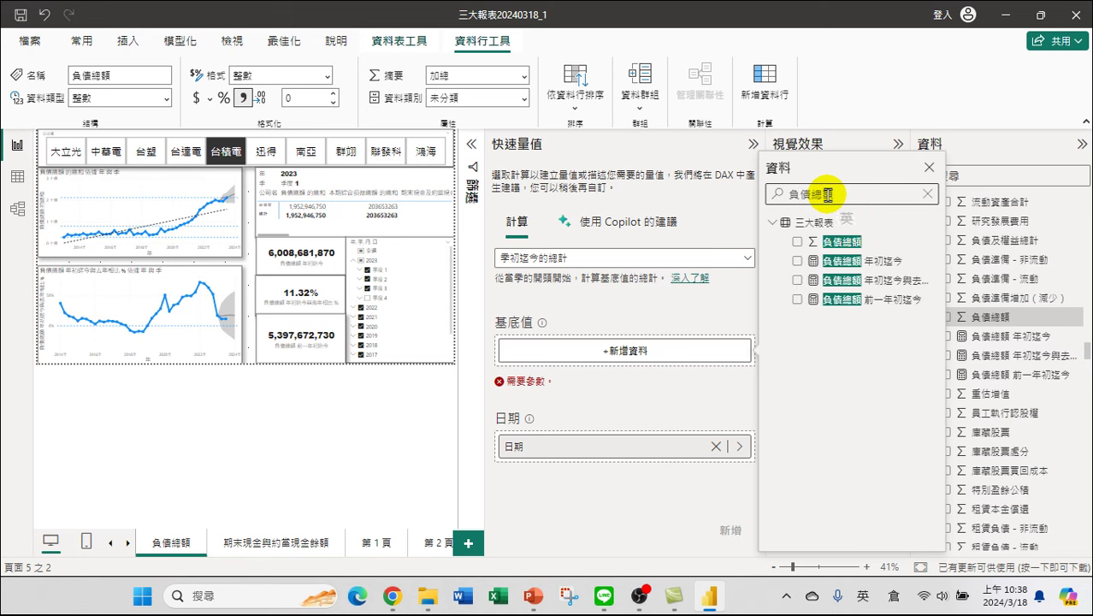
{"action": "left_click", "coordinate": [841, 243]}
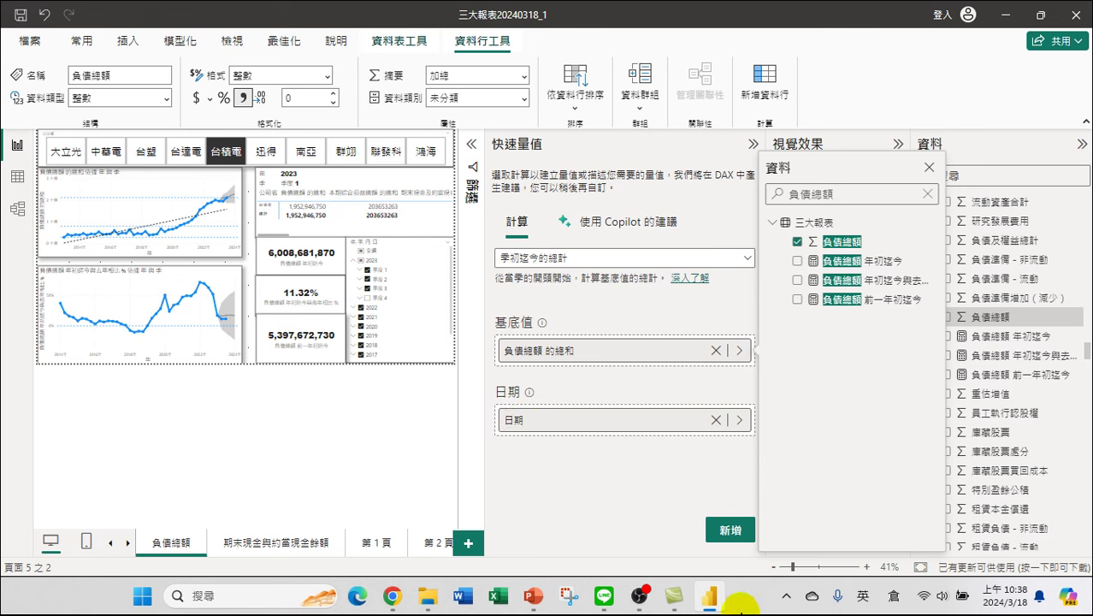
{"action": "left_click", "coordinate": [725, 532]}
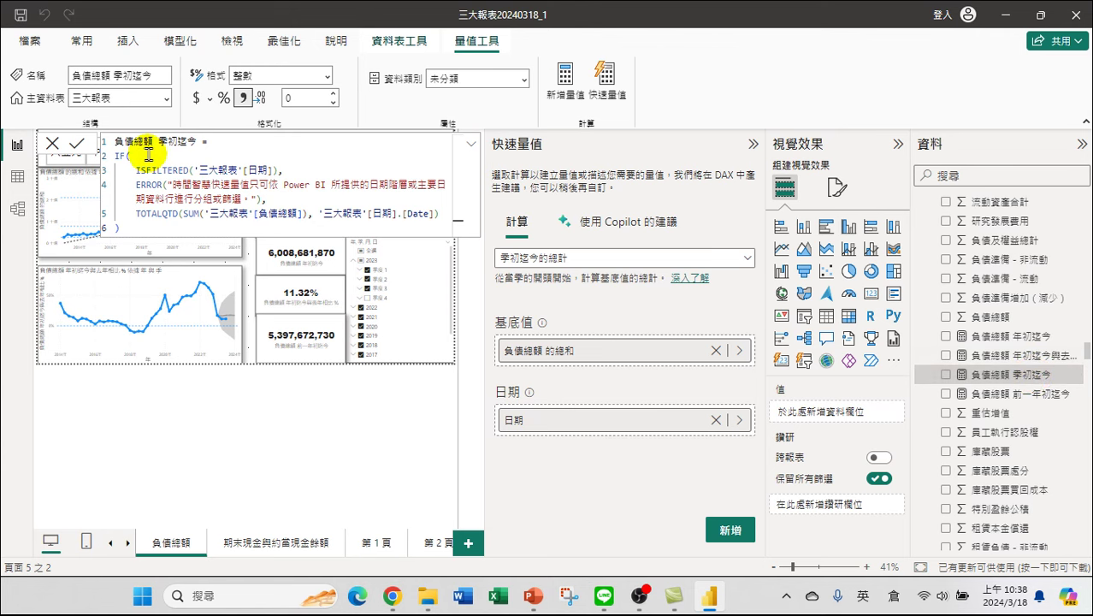
Try to strip the IF date check and its closing parenthesis from the 負債總額 季初迄今 formula, and undo the edits
{"action": "left_click_drag", "start_coordinate": [115, 155], "coordinate": [287, 196]}
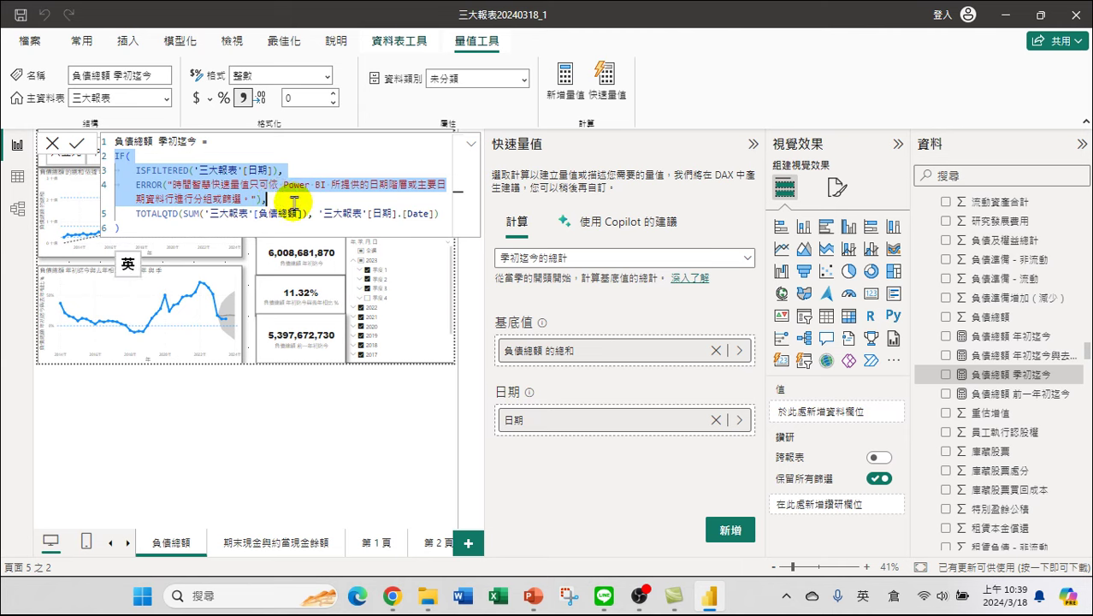
{"action": "key", "text": "Delete"}
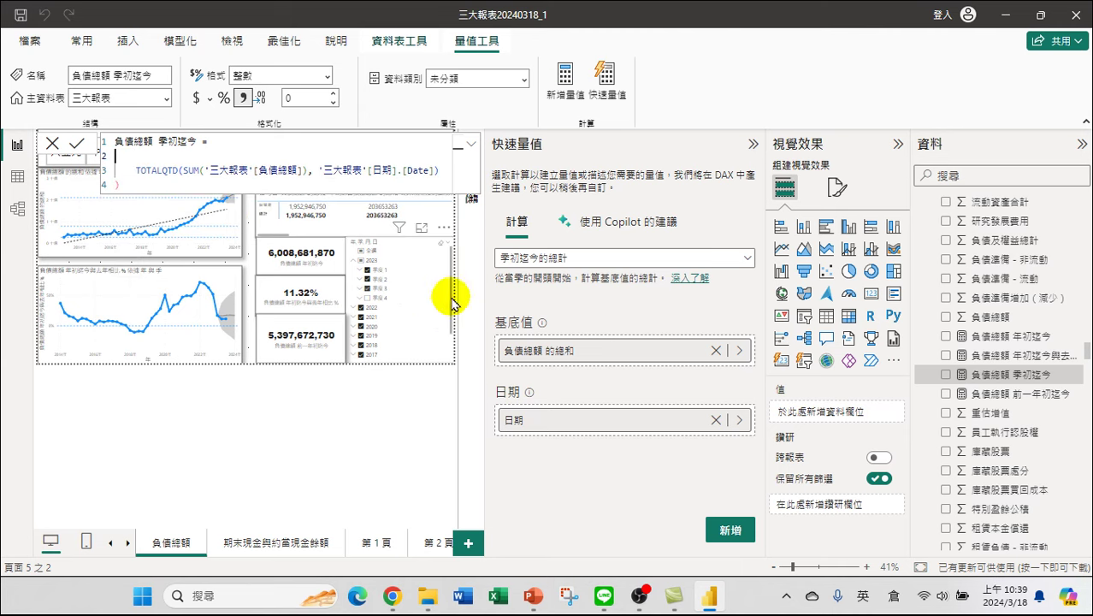
{"action": "left_click", "coordinate": [154, 183]}
{"action": "left_click", "coordinate": [160, 189]}
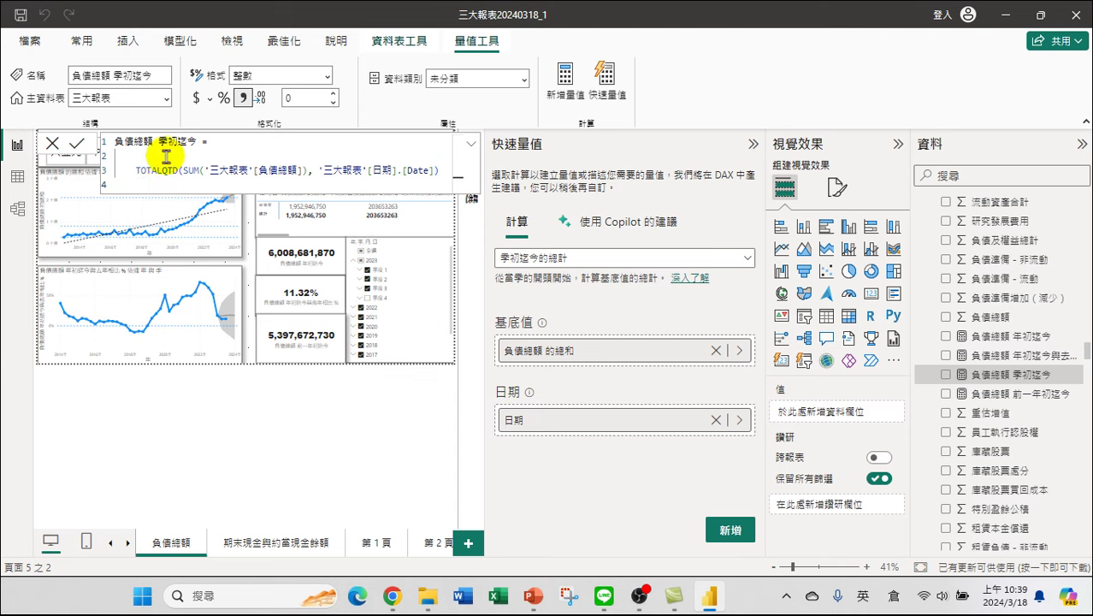
{"action": "key", "text": "BackSpace"}
{"action": "key", "text": "Return"}
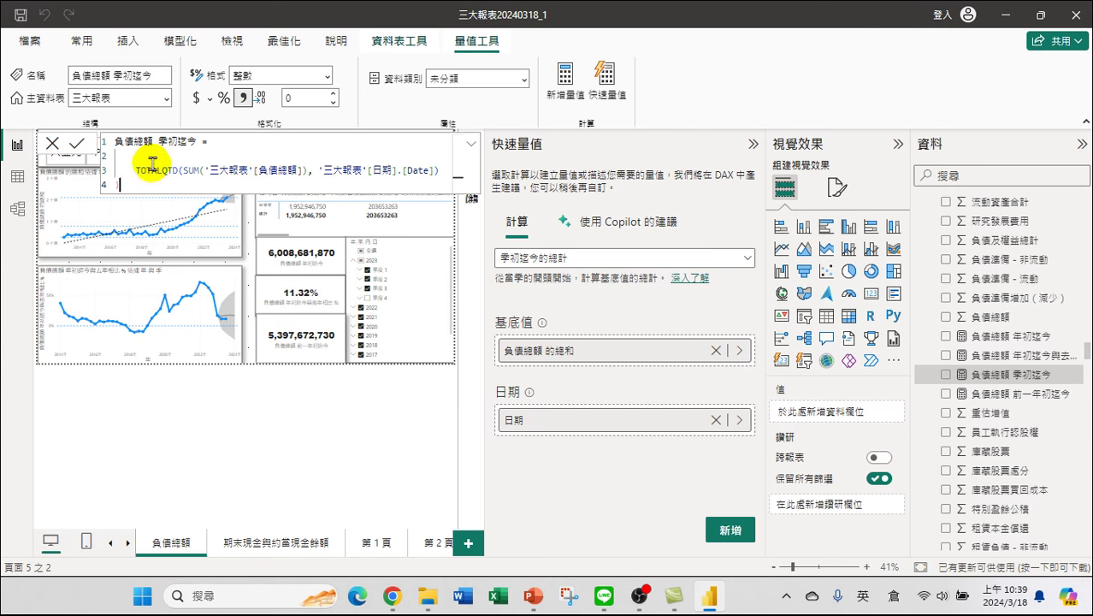
{"action": "key", "text": "ctrl+z"}
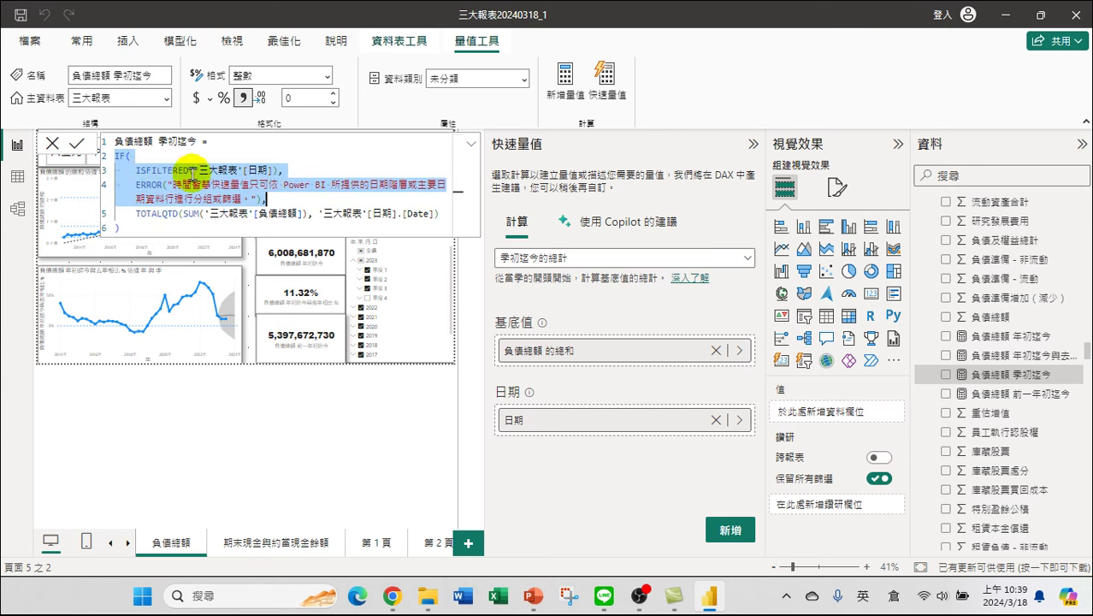
Examine the IF condition, the ISFILTERED test, the ERROR message and the TOTALQTD expression in the 負債總額 季初迄今 formula
{"action": "left_click", "coordinate": [128, 158]}
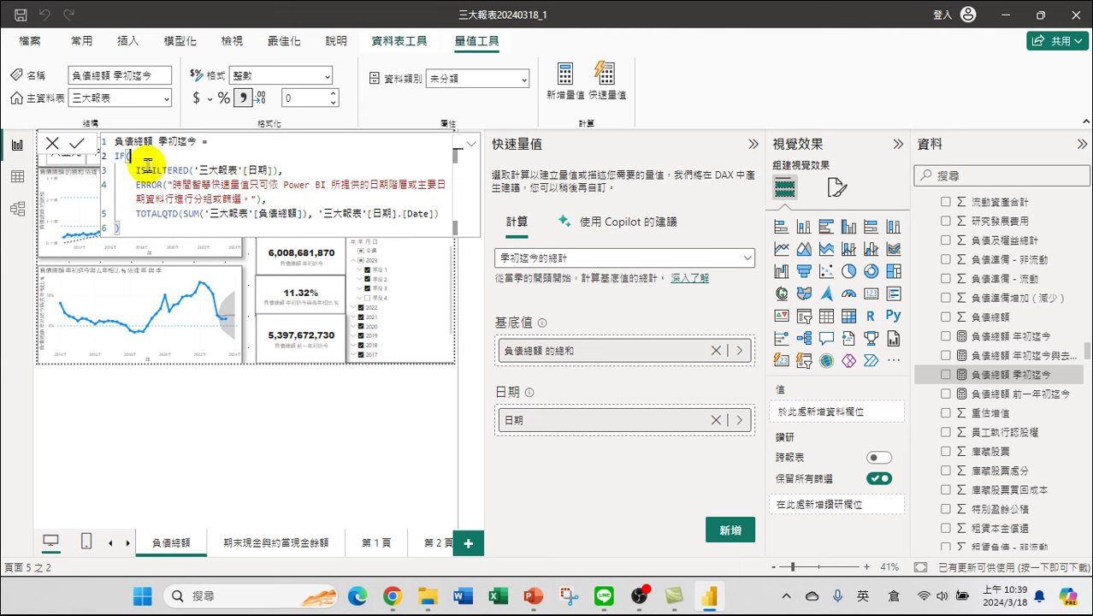
{"action": "left_click_drag", "start_coordinate": [135, 170], "coordinate": [281, 168]}
{"action": "left_click_drag", "start_coordinate": [134, 184], "coordinate": [256, 198]}
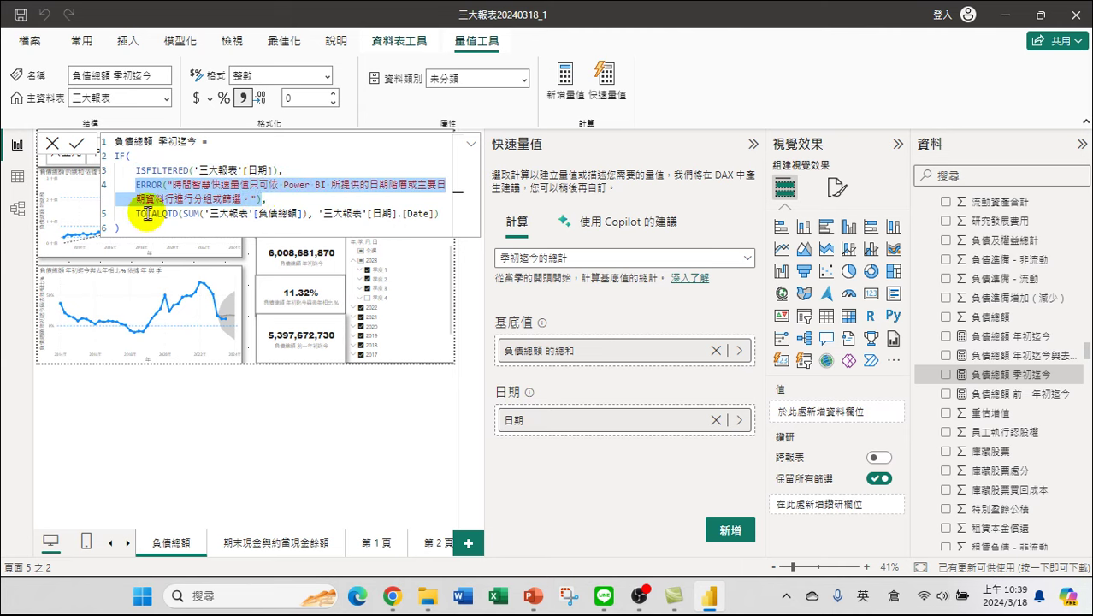
{"action": "left_click_drag", "start_coordinate": [135, 214], "coordinate": [438, 214]}
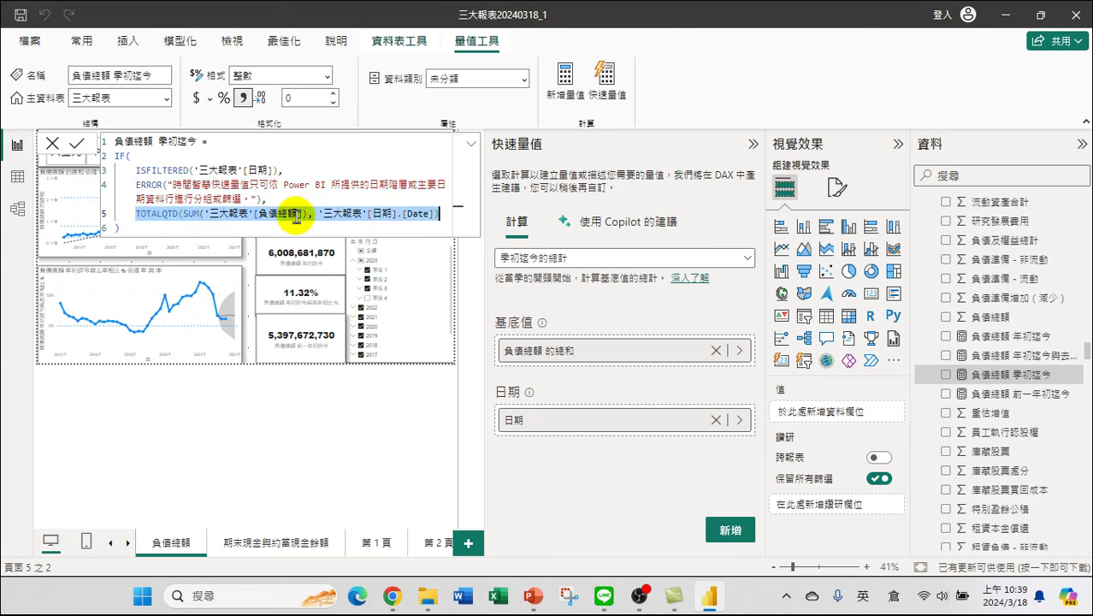
Remove the IF, ISFILTERED and ERROR parts and the closing parenthesis from the formula, keeping only the TOTALQTD expression
{"action": "left_click_drag", "start_coordinate": [113, 156], "coordinate": [289, 203]}
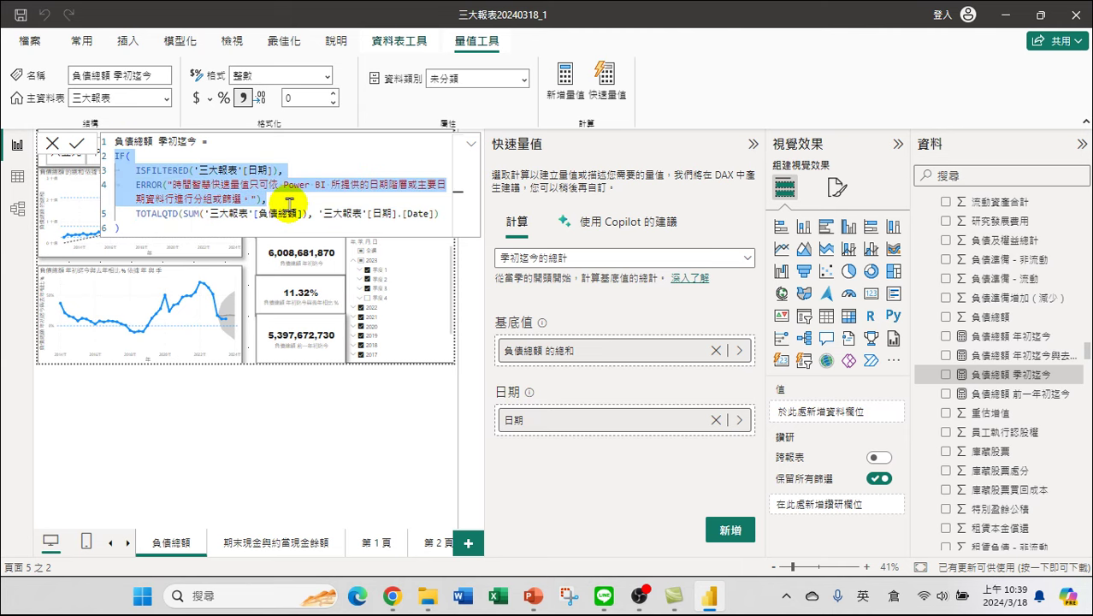
{"action": "key", "text": "Delete"}
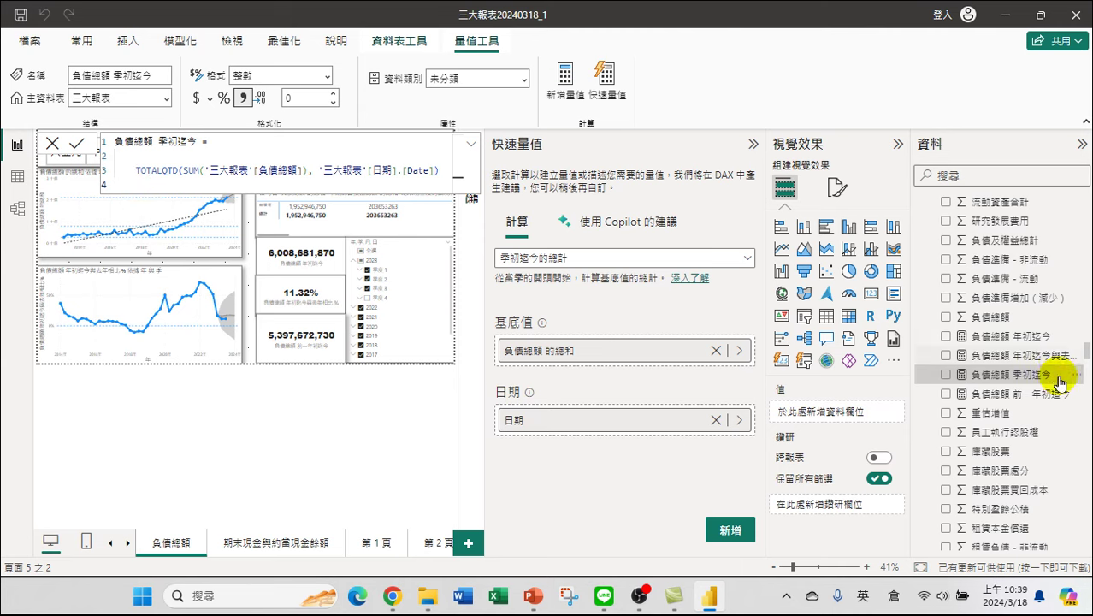
{"action": "left_click", "coordinate": [334, 253]}
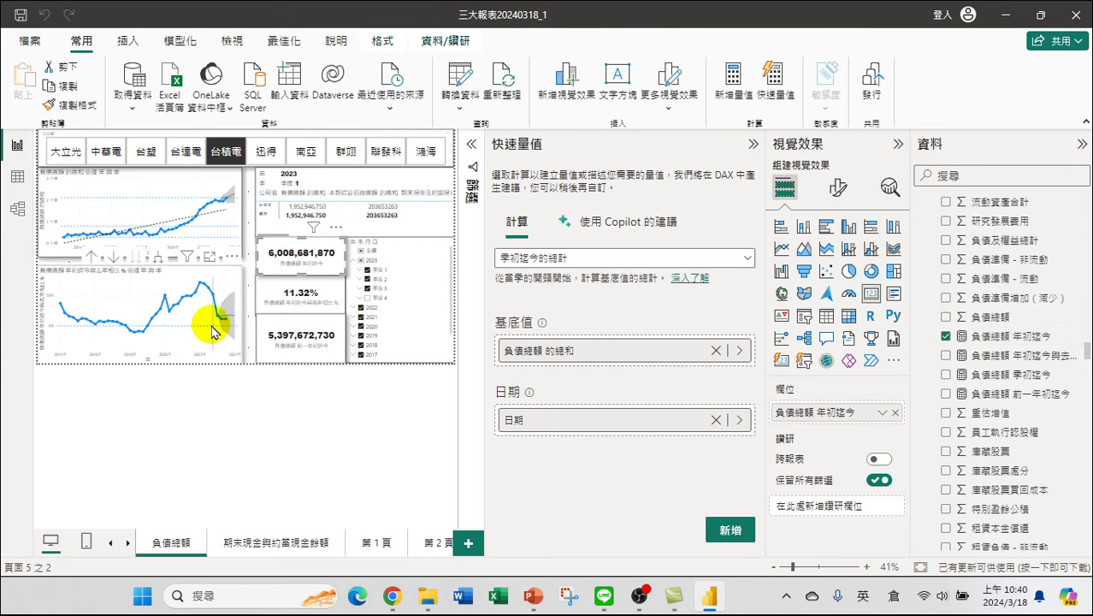
Duplicate the 負債總額 page and replace 負債總額 年初迄今 with 負債總額 季初迄今 in the copy's first card
{"action": "right_click", "coordinate": [164, 547]}
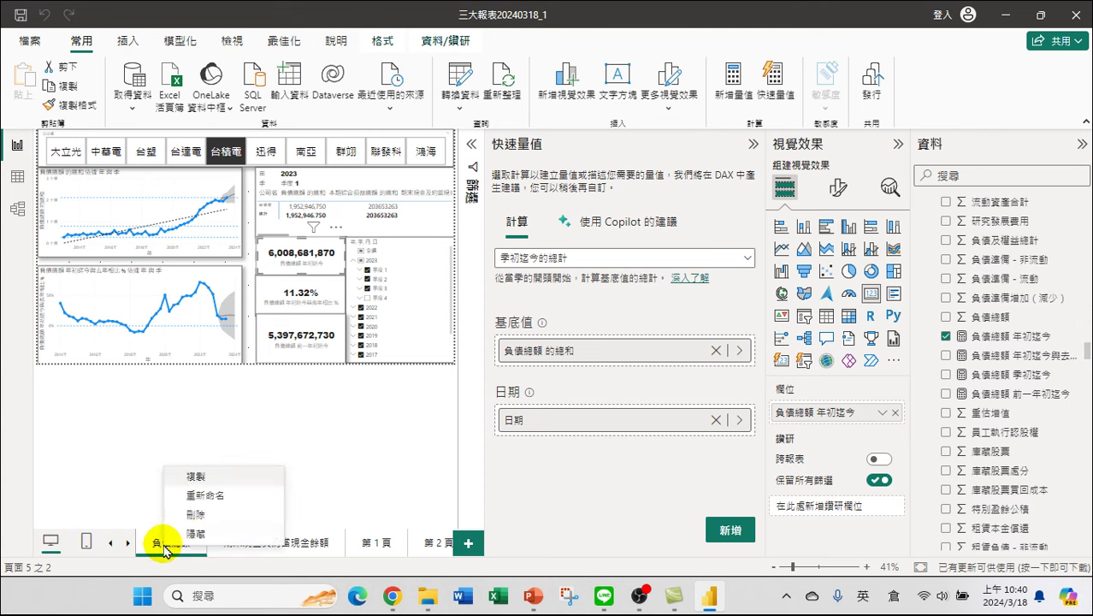
{"action": "left_click", "coordinate": [199, 478]}
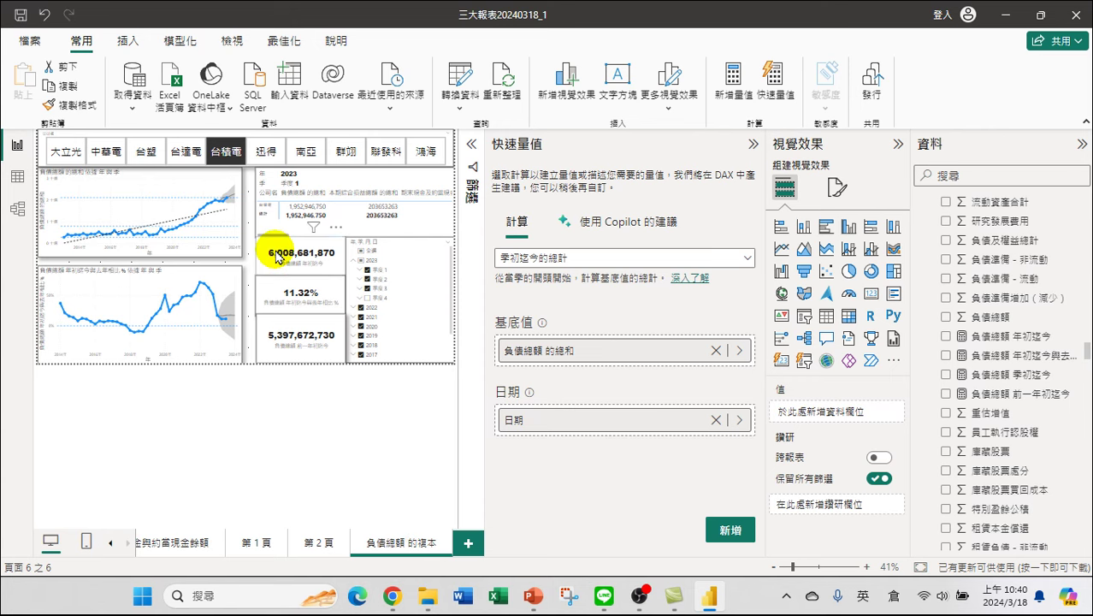
{"action": "left_click", "coordinate": [299, 266]}
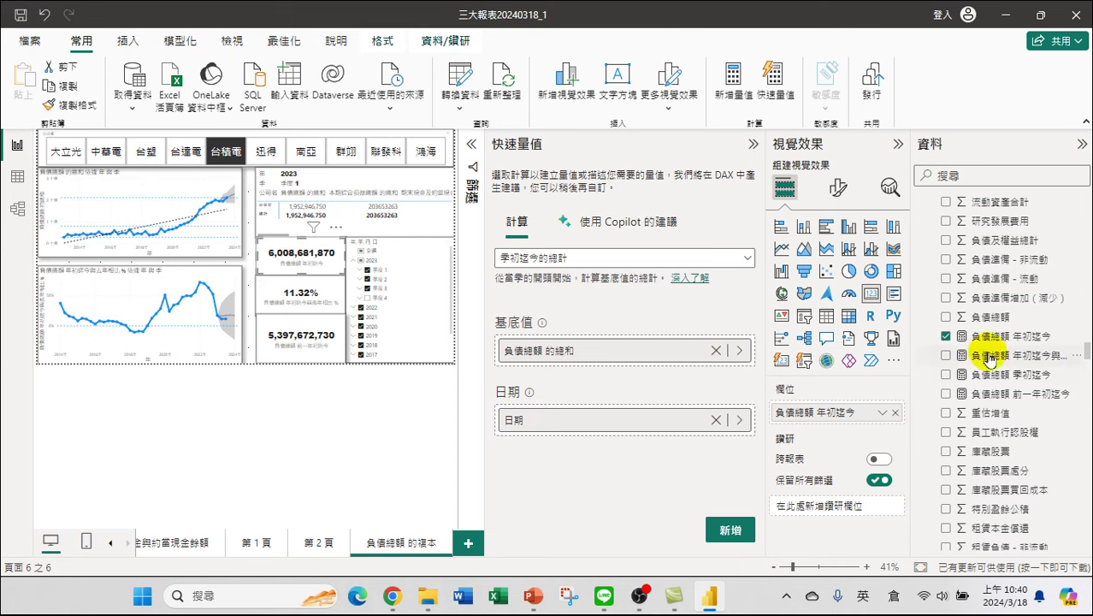
{"action": "left_click", "coordinate": [946, 337]}
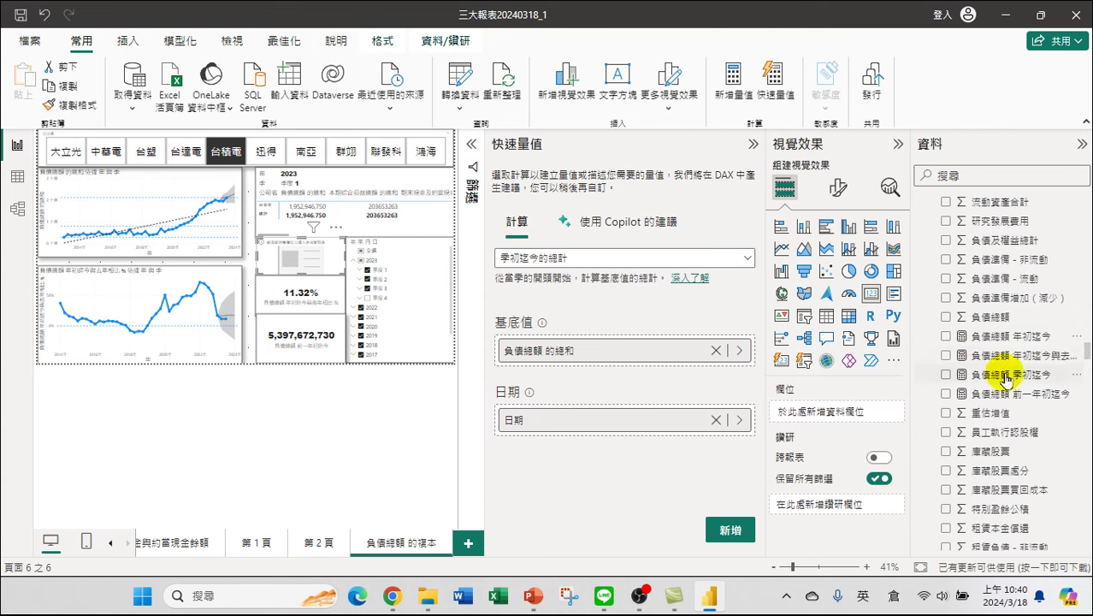
{"action": "left_click", "coordinate": [946, 375]}
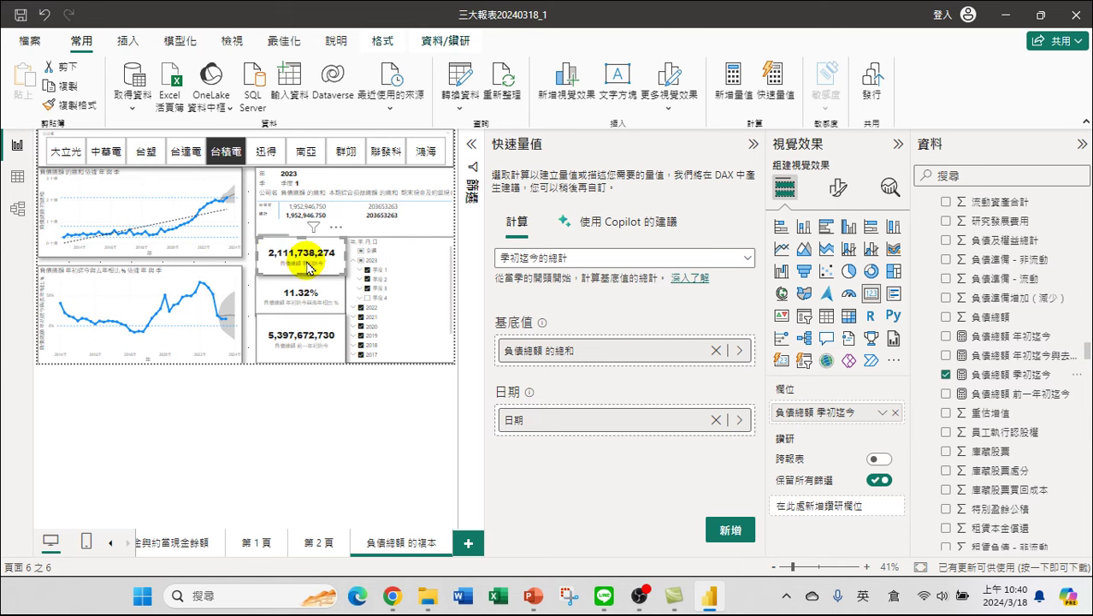
Exclude 季度 3 of 2023 in the date slicer and examine the quarter-to-date card
{"action": "left_click", "coordinate": [369, 289]}
{"action": "left_click", "coordinate": [370, 285]}
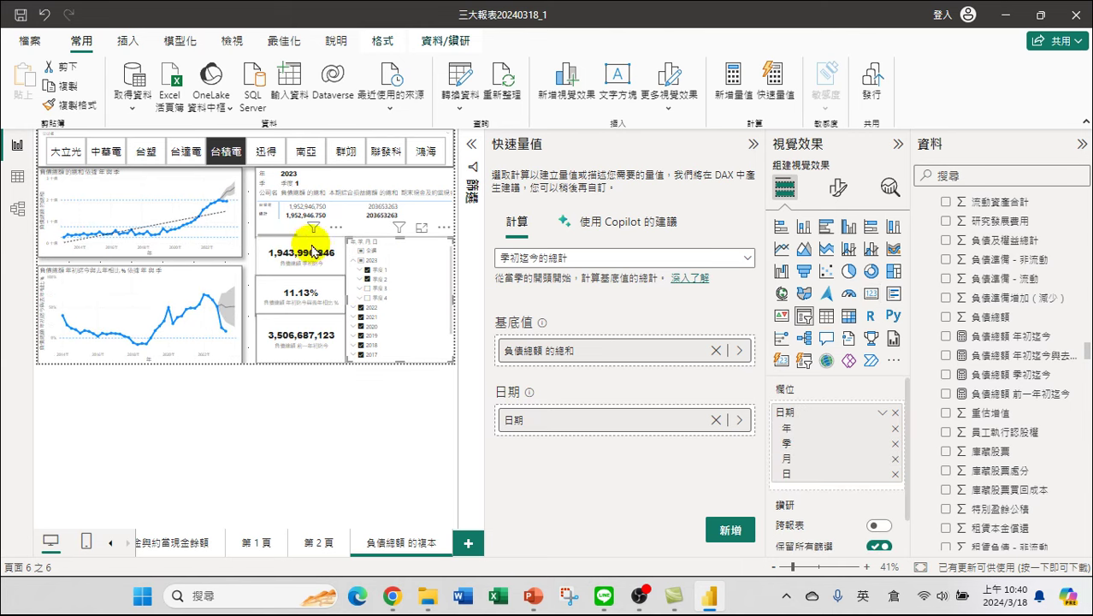
{"action": "left_click", "coordinate": [373, 269]}
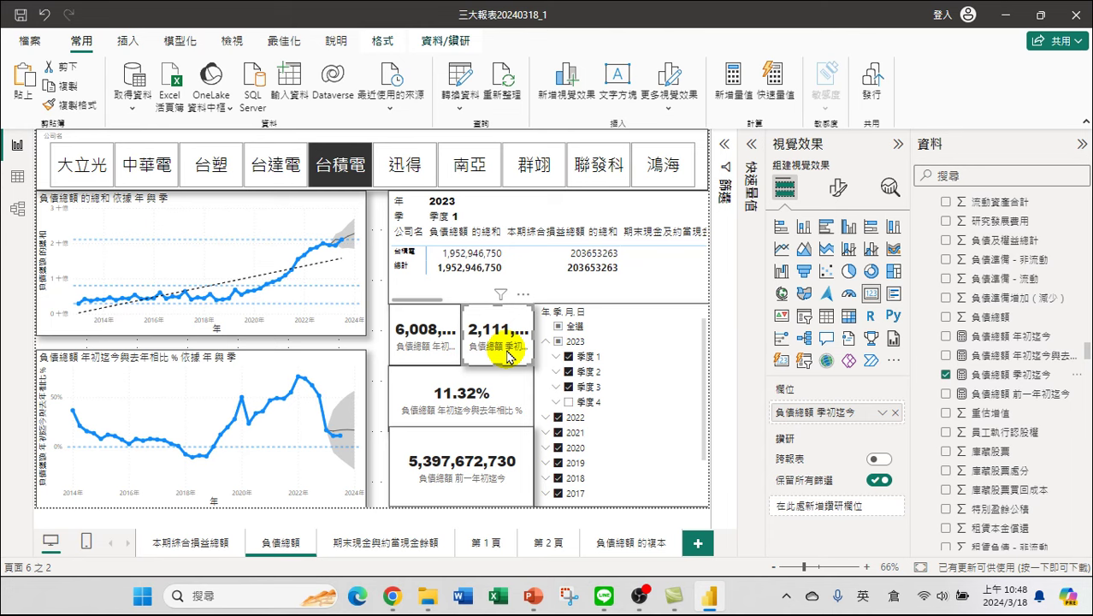
On the 負債總額 page, narrow the 年初迄今與去年相比 % card to half width and open the 負債總額 季初迄今 measure's formula
{"action": "left_click", "coordinate": [501, 375]}
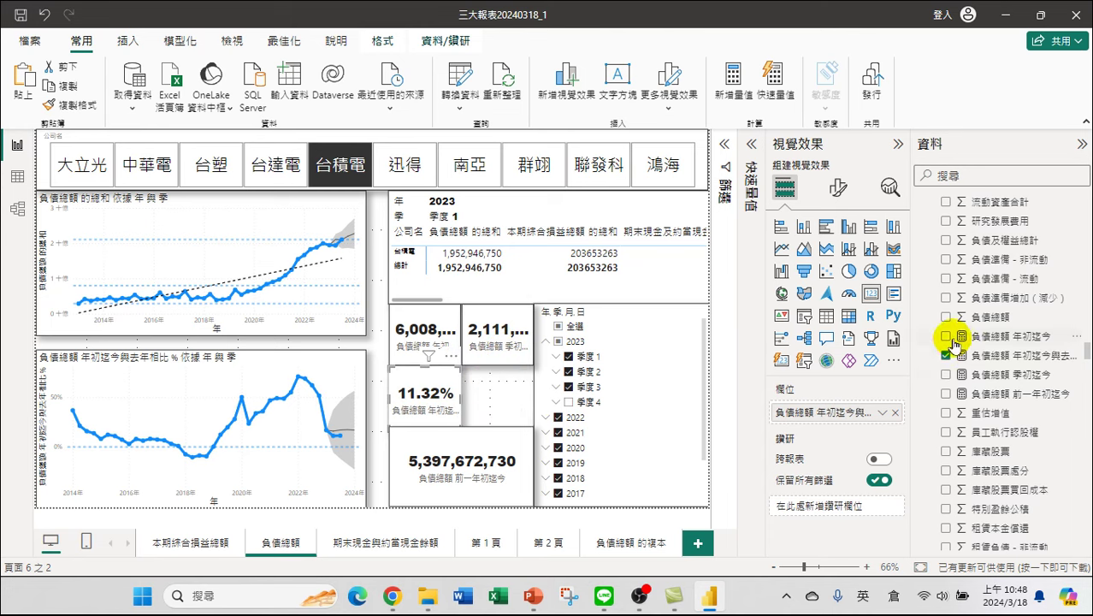
{"action": "left_click", "coordinate": [985, 376]}
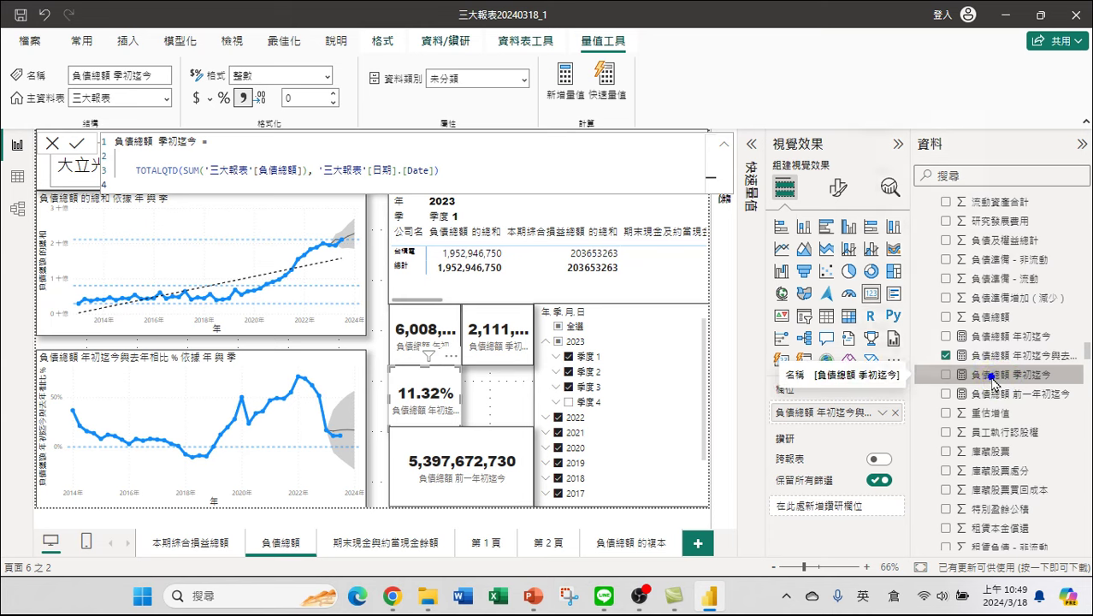
Choose 與去年相比的變化 as the calculation for a new quick measure
{"action": "right_click", "coordinate": [994, 385]}
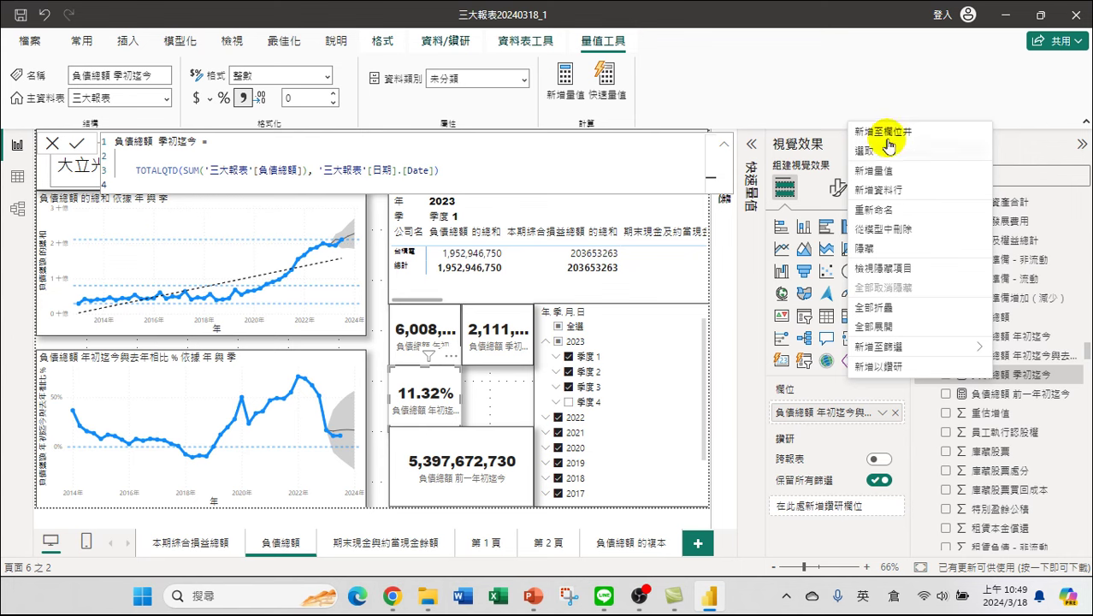
{"action": "key", "text": "Escape"}
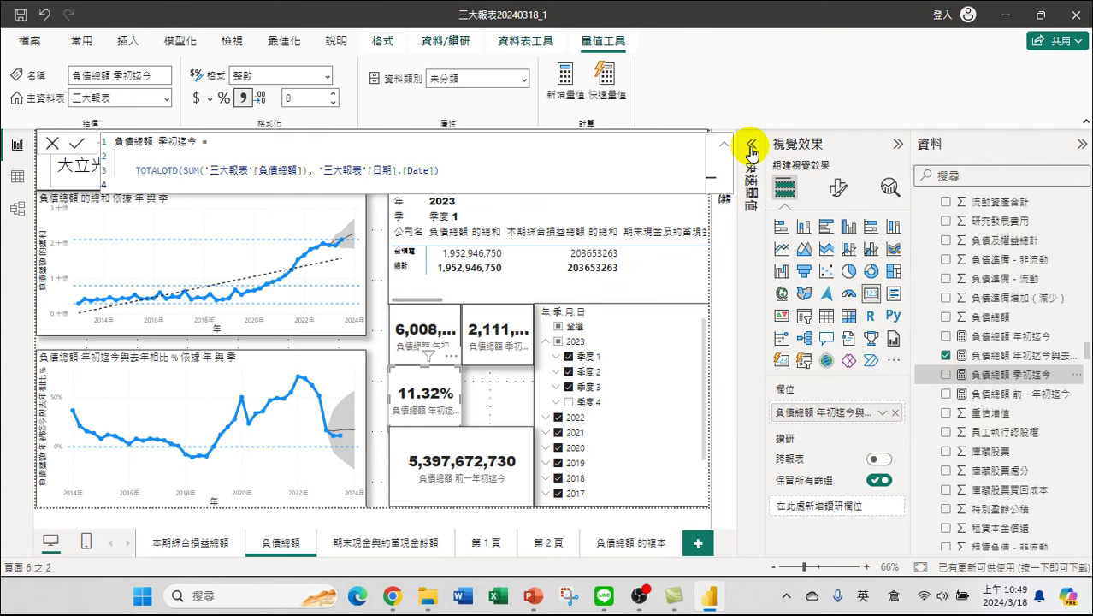
{"action": "left_click", "coordinate": [751, 151]}
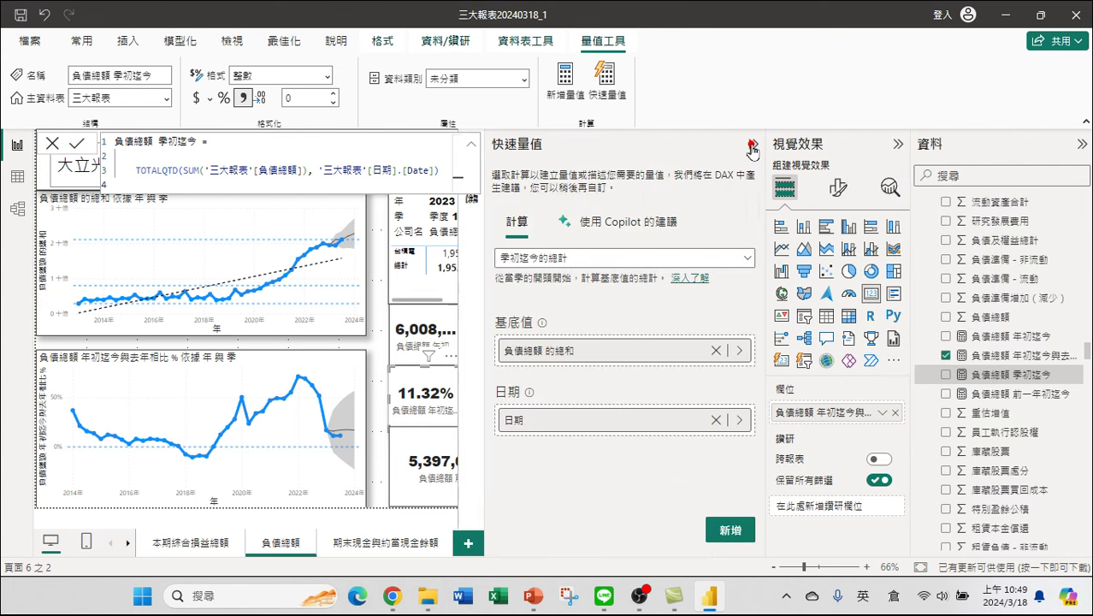
{"action": "left_click", "coordinate": [577, 257]}
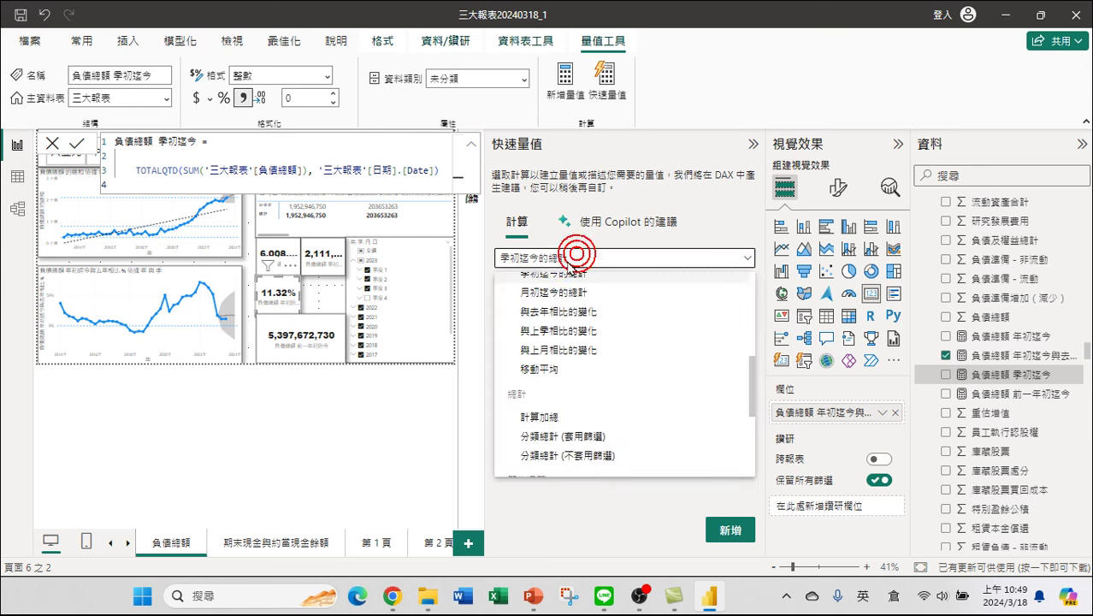
{"action": "left_click", "coordinate": [543, 318]}
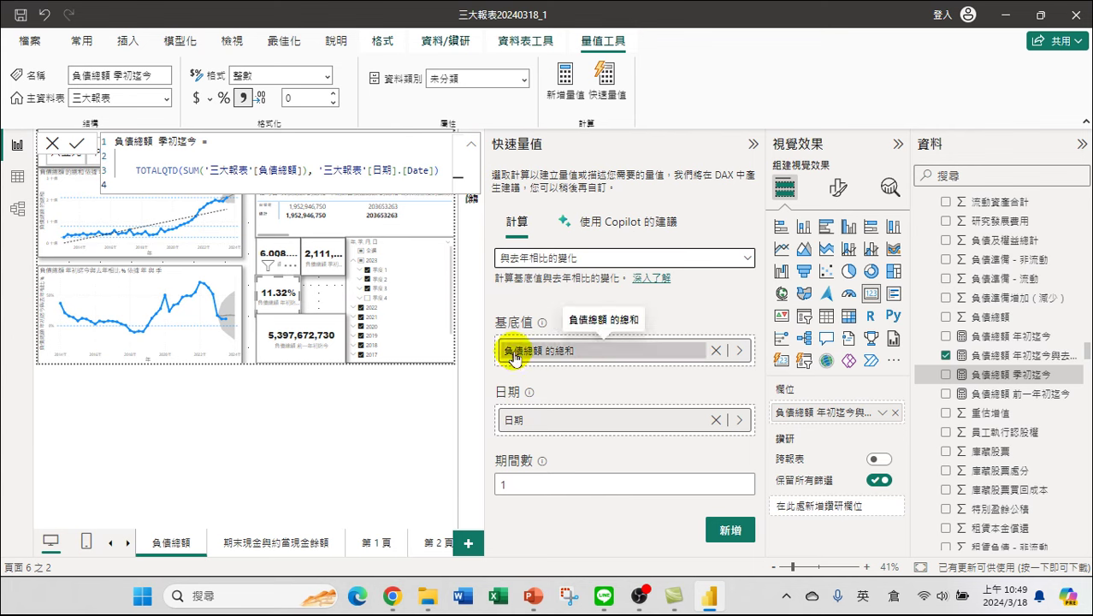
Replace the quick measure's base value with 負債總額 季初迄今, searching the fields for 負債總額
{"action": "left_click", "coordinate": [715, 350]}
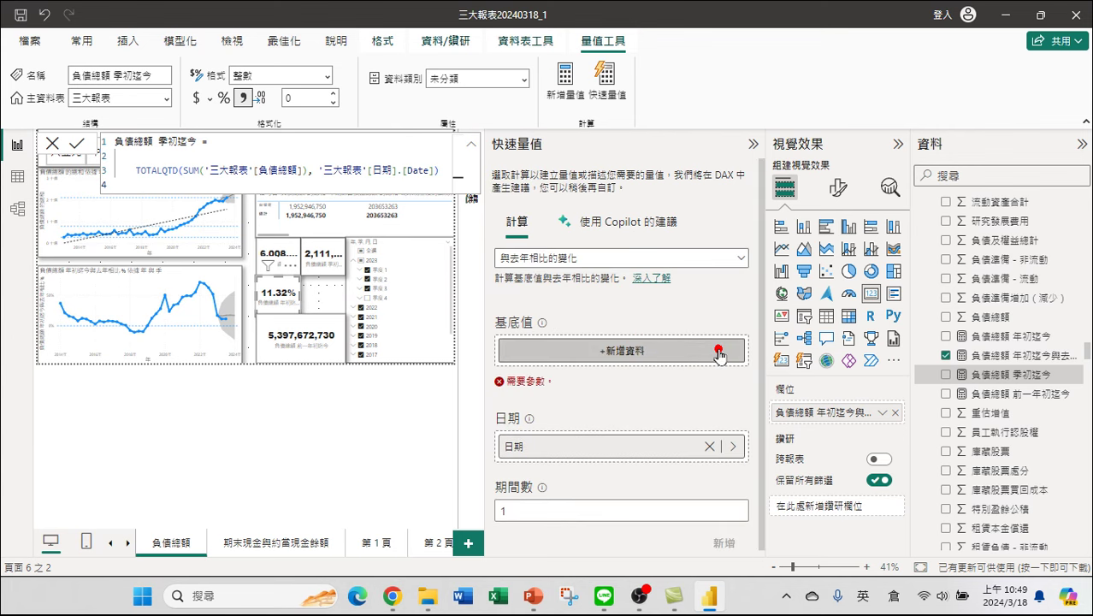
{"action": "left_click", "coordinate": [622, 351]}
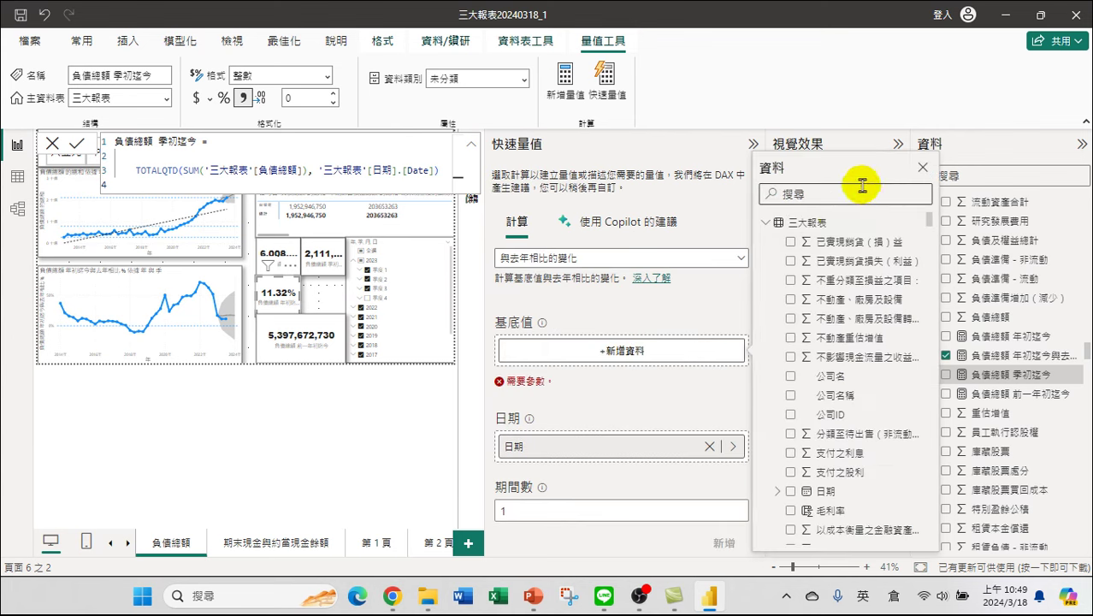
{"action": "left_click", "coordinate": [827, 189]}
{"action": "type", "text": "nbuc"}
{"action": "key", "text": "BackSpace"}
{"action": "key", "text": "BackSpace"}
{"action": "key", "text": "BackSpace"}
{"action": "key", "text": "BackSpace"}
{"action": "key", "text": "shift"}
{"action": "type", "text": "nbuc"}
{"action": "key", "text": "space"}
{"action": "type", "text": "oqmc"}
{"action": "key", "text": "space"}
{"action": "type", "text": "y"}
{"action": "type", "text": "總額"}
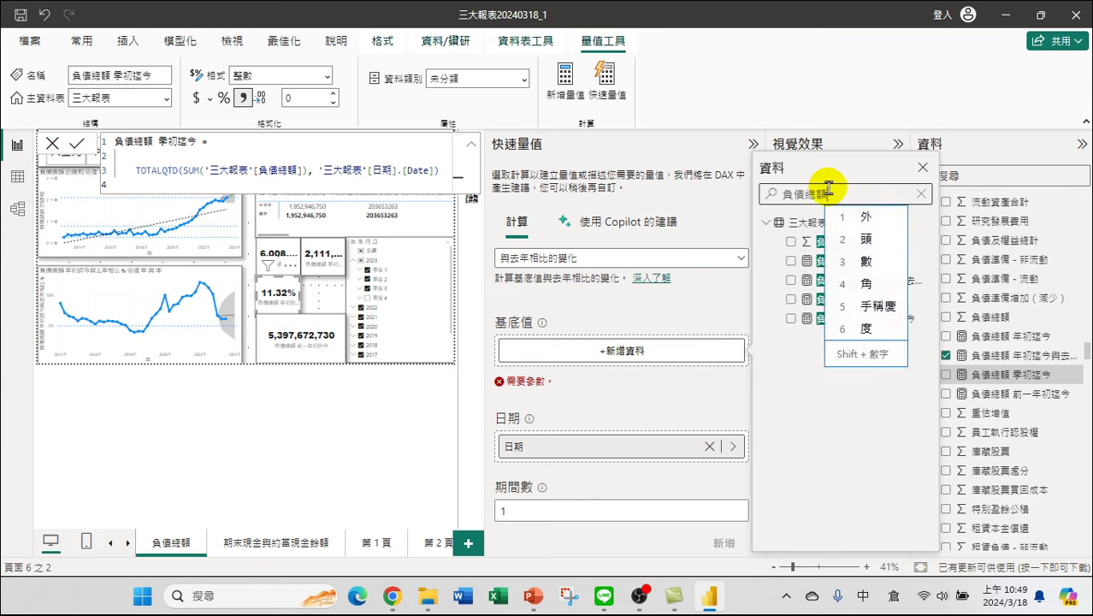
{"action": "key", "text": "shift"}
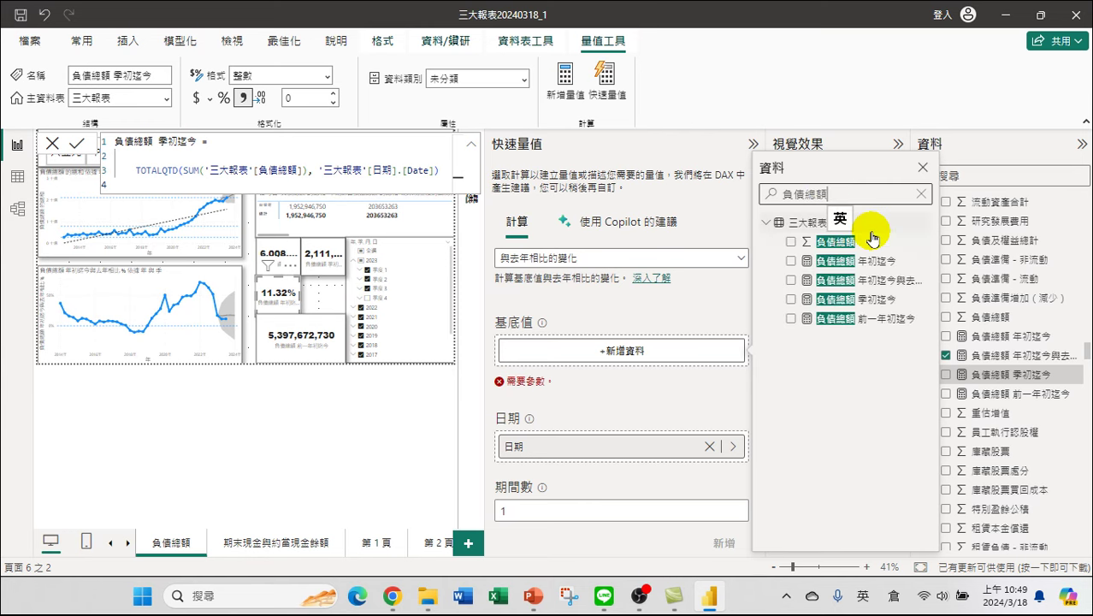
{"action": "left_click", "coordinate": [880, 302]}
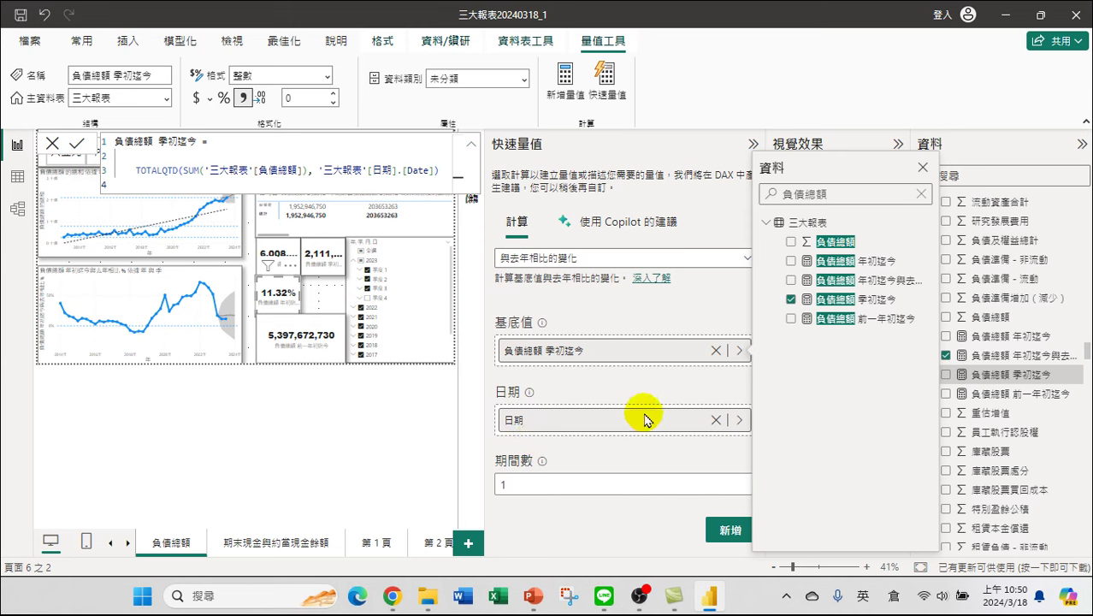
Create the quick measure with 日期 as its date and remove the IF, ISFILTERED and ERROR parts and closing parenthesis from its formula
{"action": "left_click", "coordinate": [739, 420]}
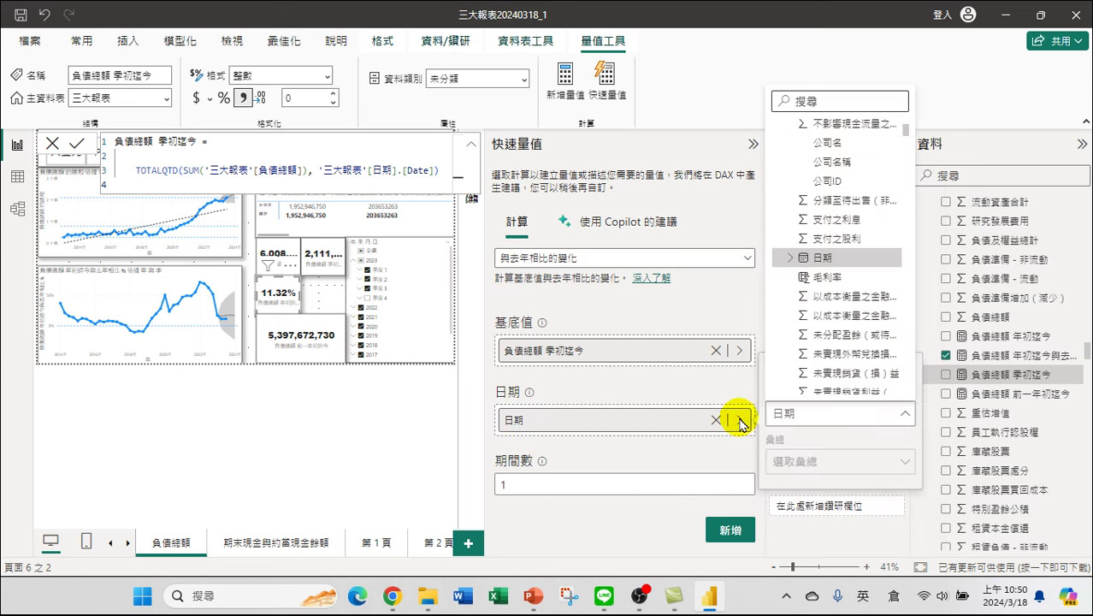
{"action": "left_click", "coordinate": [717, 451]}
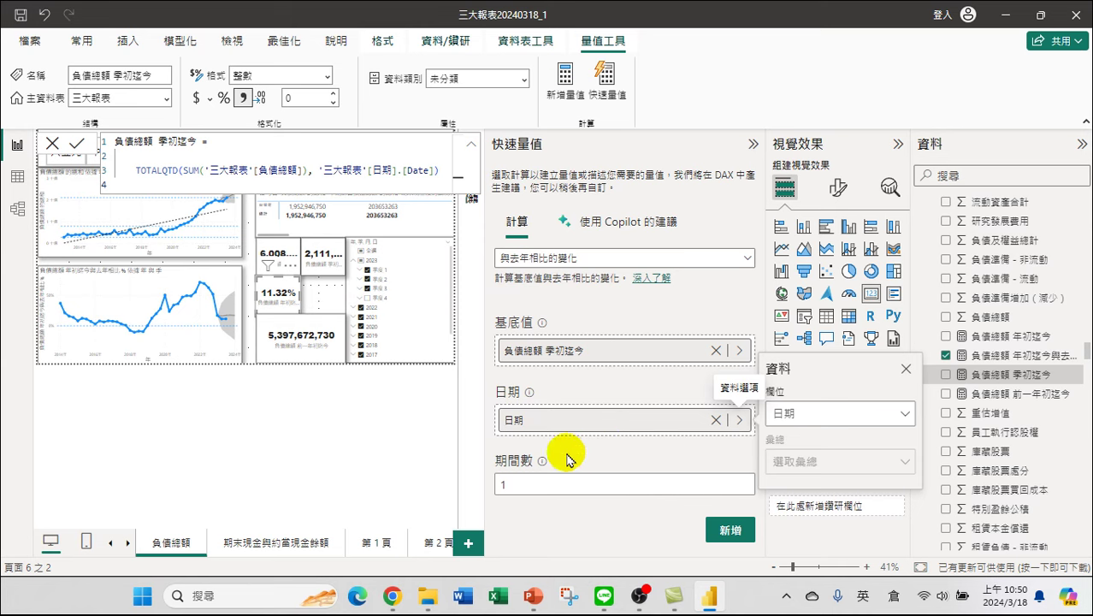
{"action": "left_click", "coordinate": [730, 531]}
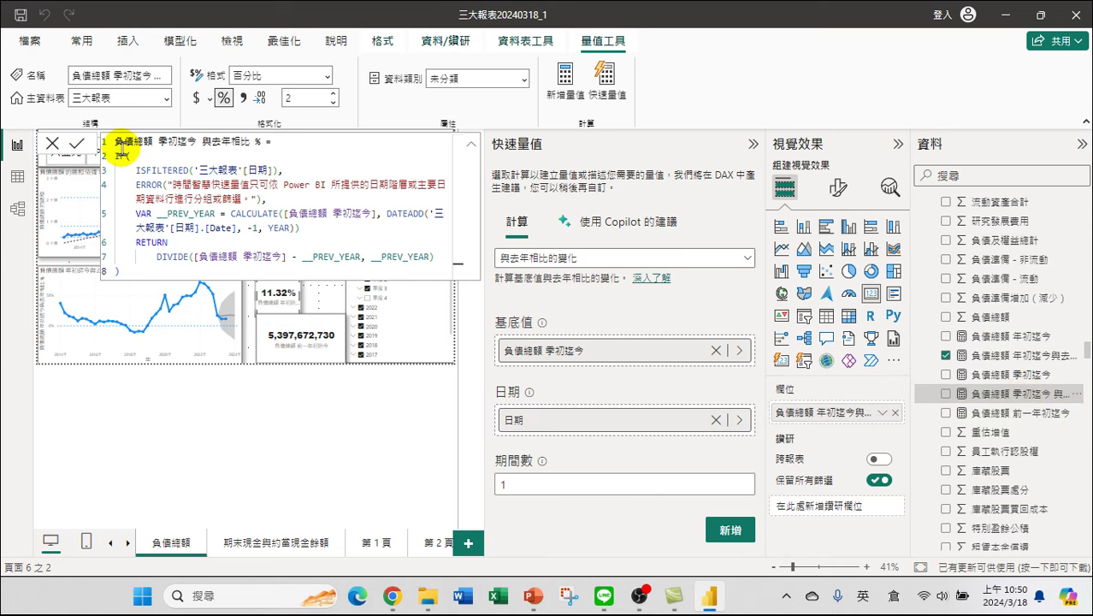
{"action": "left_click_drag", "start_coordinate": [115, 155], "coordinate": [267, 198]}
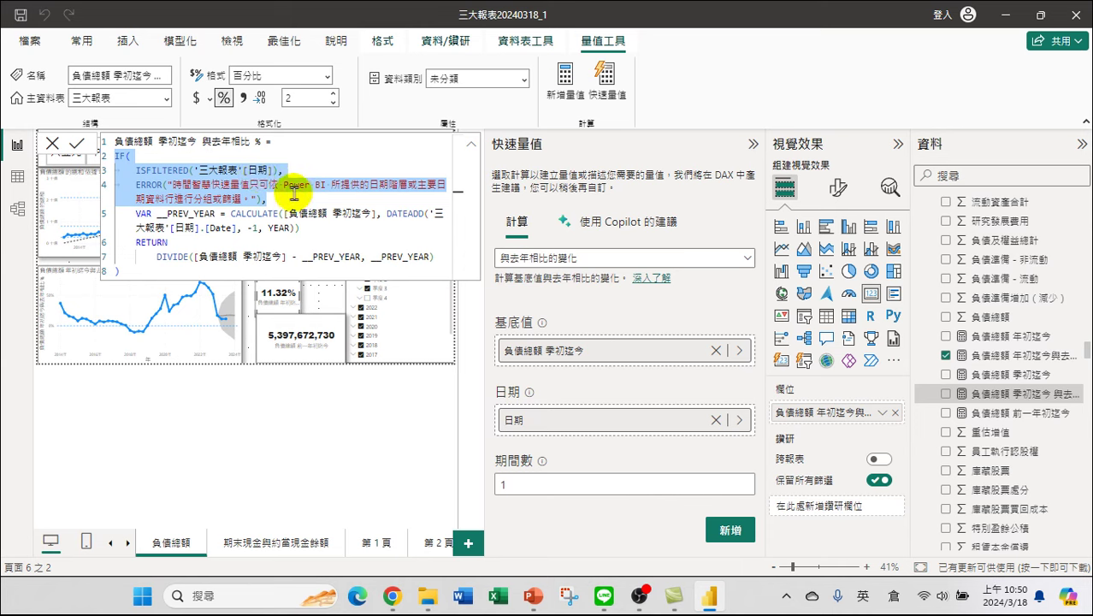
{"action": "key", "text": "Delete"}
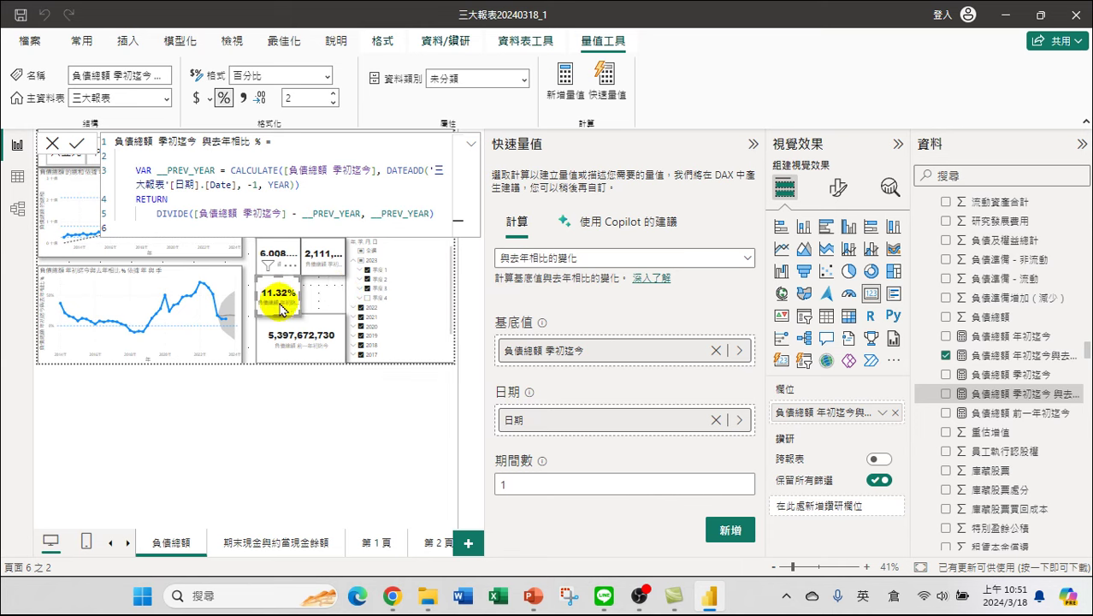
Duplicate the 年初迄今與去年相比 % card, place the copy beside the original, and replace its field with 負債總額 季初迄今 與去年相比 %
{"action": "left_click", "coordinate": [80, 41]}
{"action": "left_click", "coordinate": [62, 86]}
{"action": "left_click", "coordinate": [28, 75]}
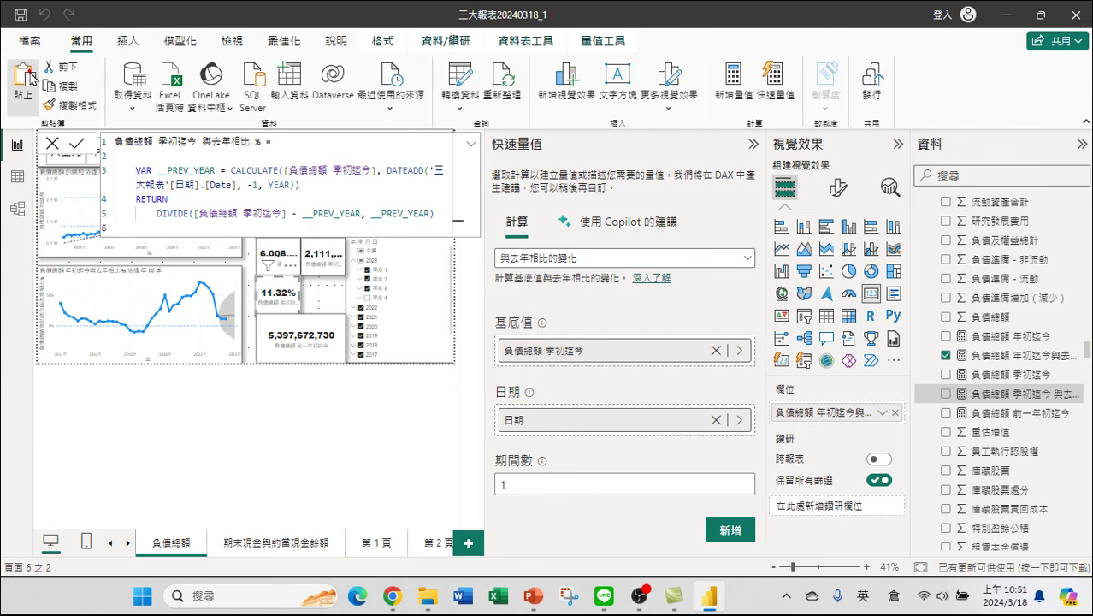
{"action": "left_click_drag", "start_coordinate": [267, 273], "coordinate": [330, 290]}
{"action": "left_click", "coordinate": [753, 144]}
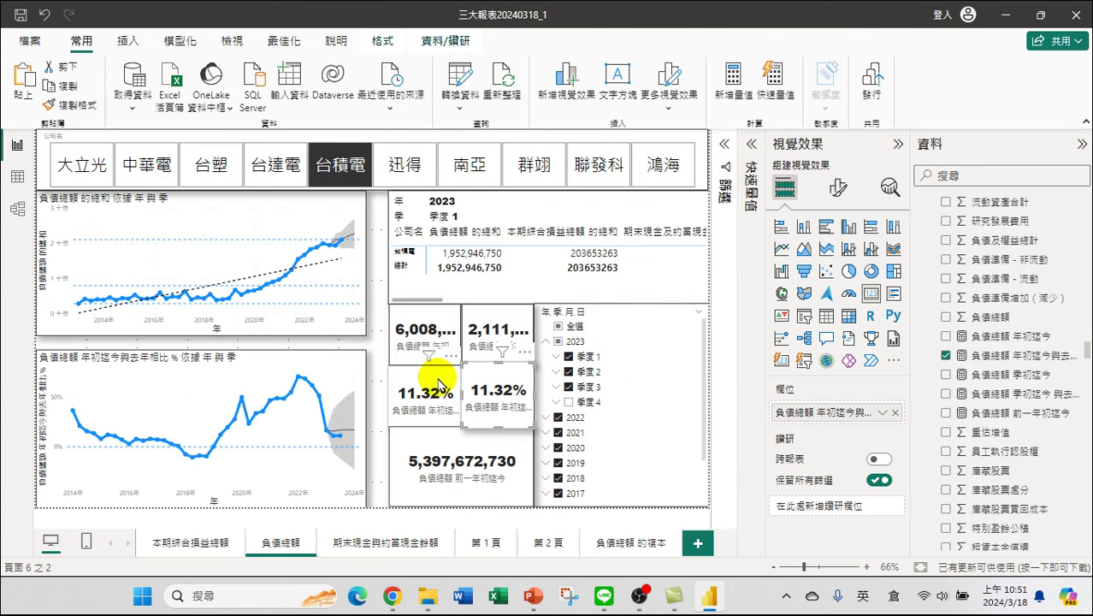
{"action": "left_click", "coordinate": [895, 413]}
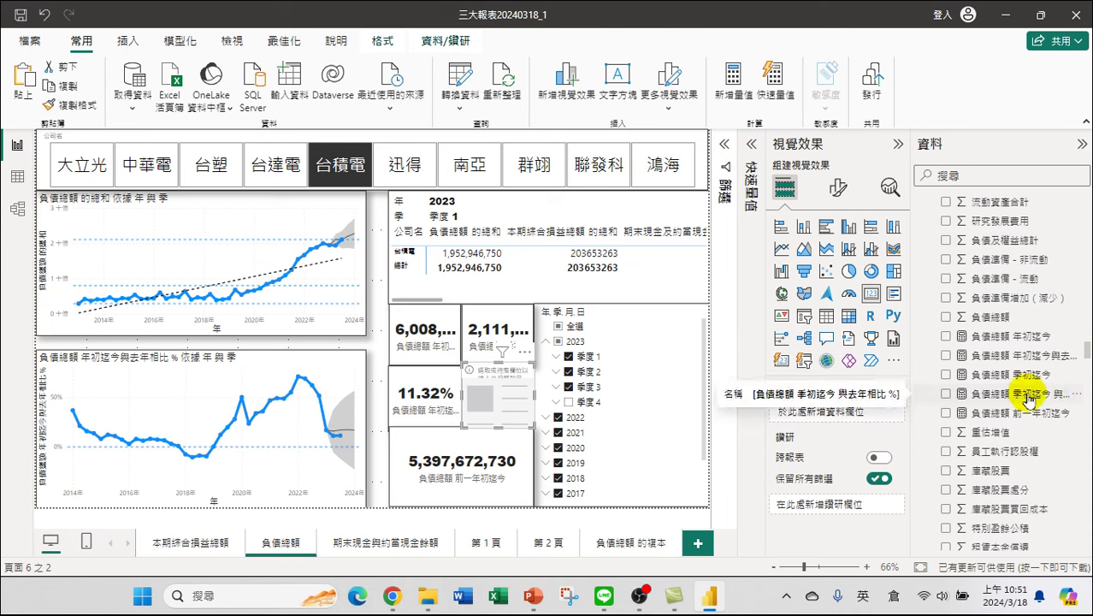
{"action": "left_click", "coordinate": [946, 395]}
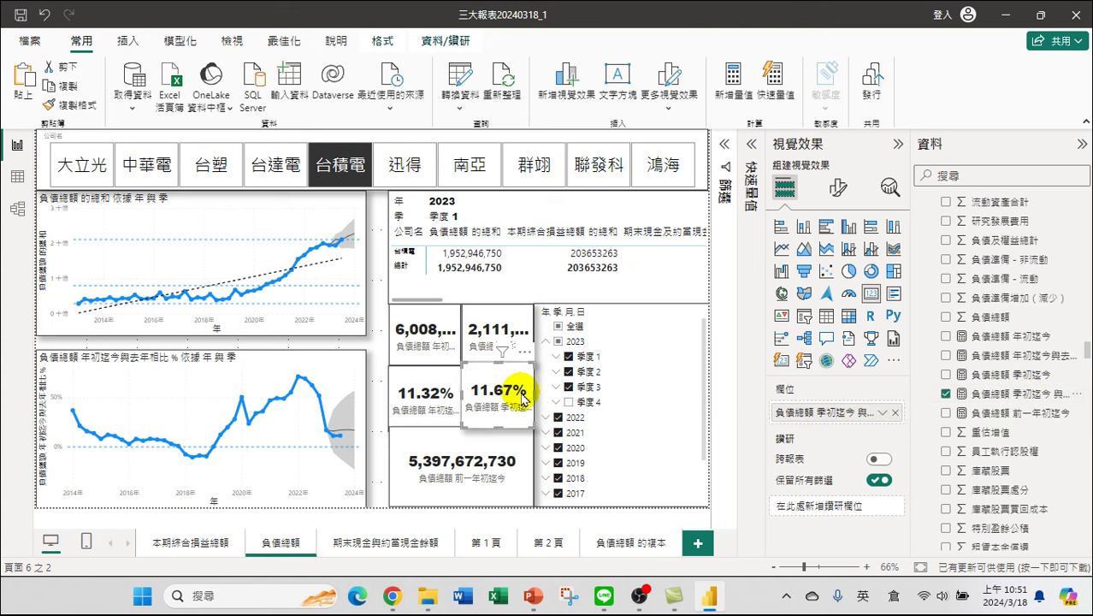
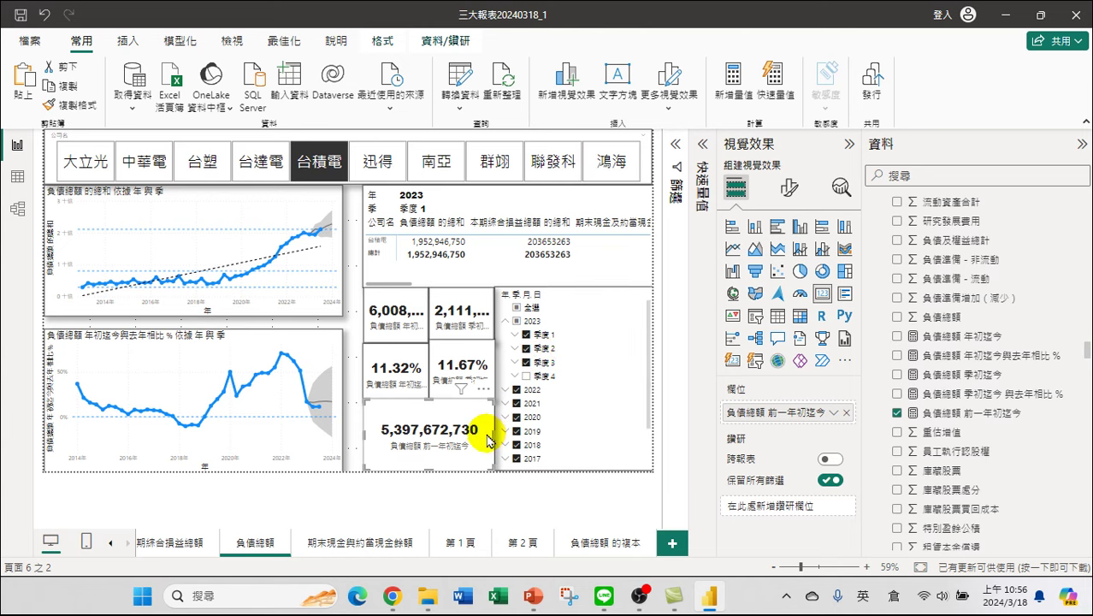
Narrow the 負債總額 前一年初迄今 card to half width and copy the whole formula of the 負債總額 季初迄今 measure
{"action": "left_click_drag", "start_coordinate": [497, 439], "coordinate": [430, 445]}
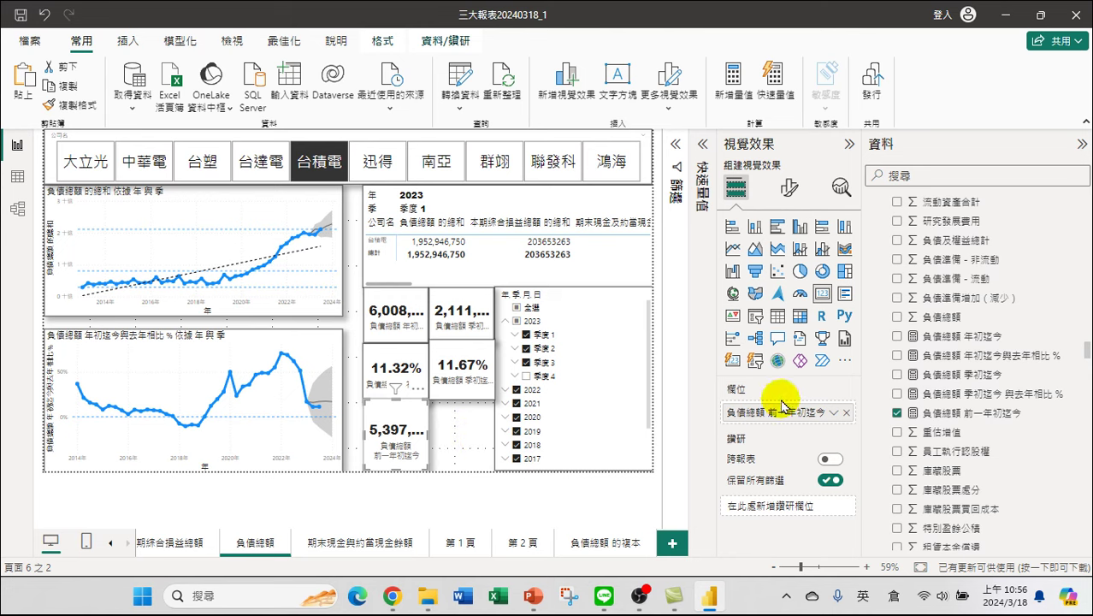
{"action": "left_click", "coordinate": [978, 373]}
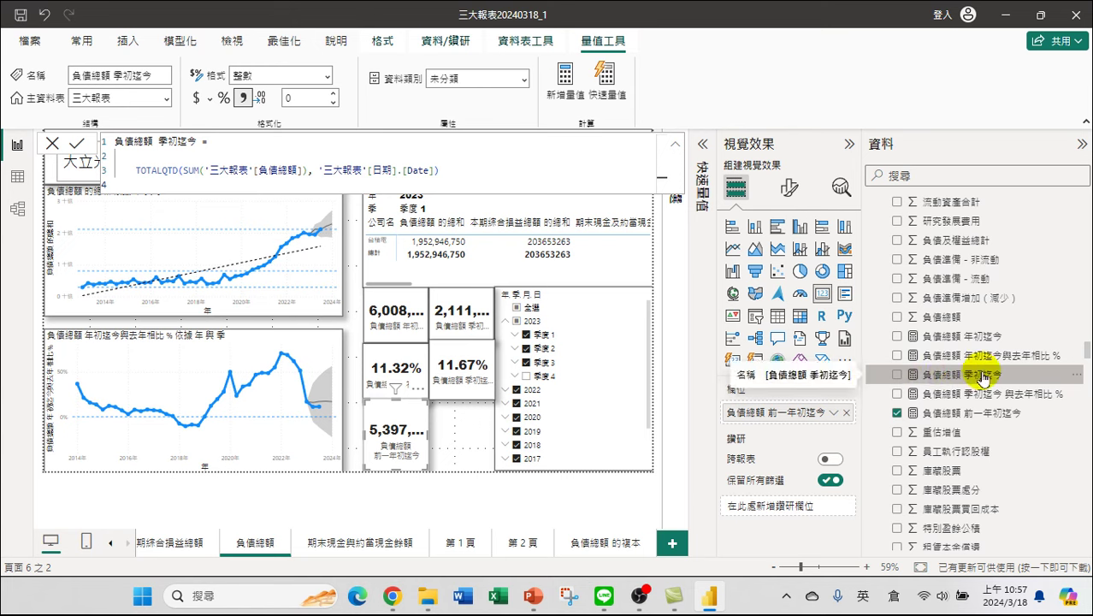
{"action": "left_click_drag", "start_coordinate": [120, 142], "coordinate": [508, 207]}
{"action": "key", "text": "ctrl+c"}
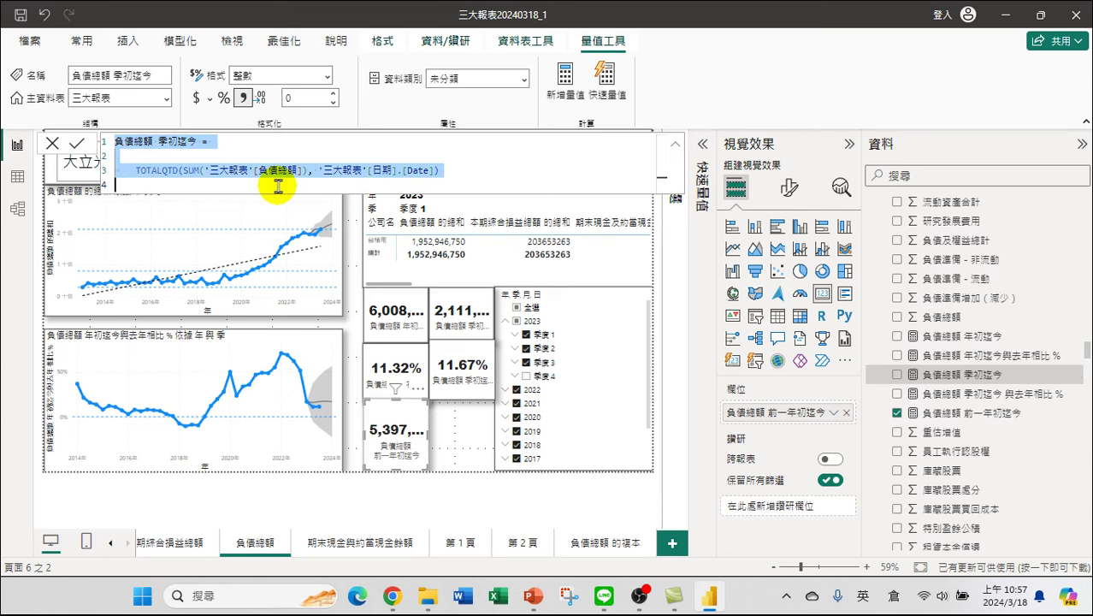
Add a new measure from the copied formula and name it 負債總額 前一年季初迄今
{"action": "right_click", "coordinate": [946, 376]}
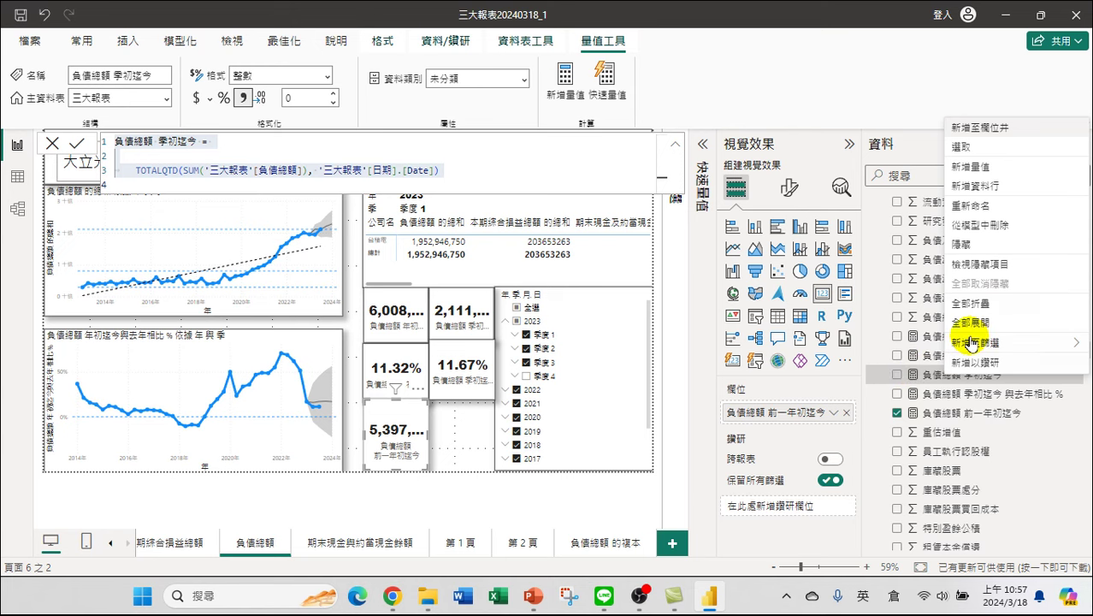
{"action": "mouse_move", "coordinate": [941, 343]}
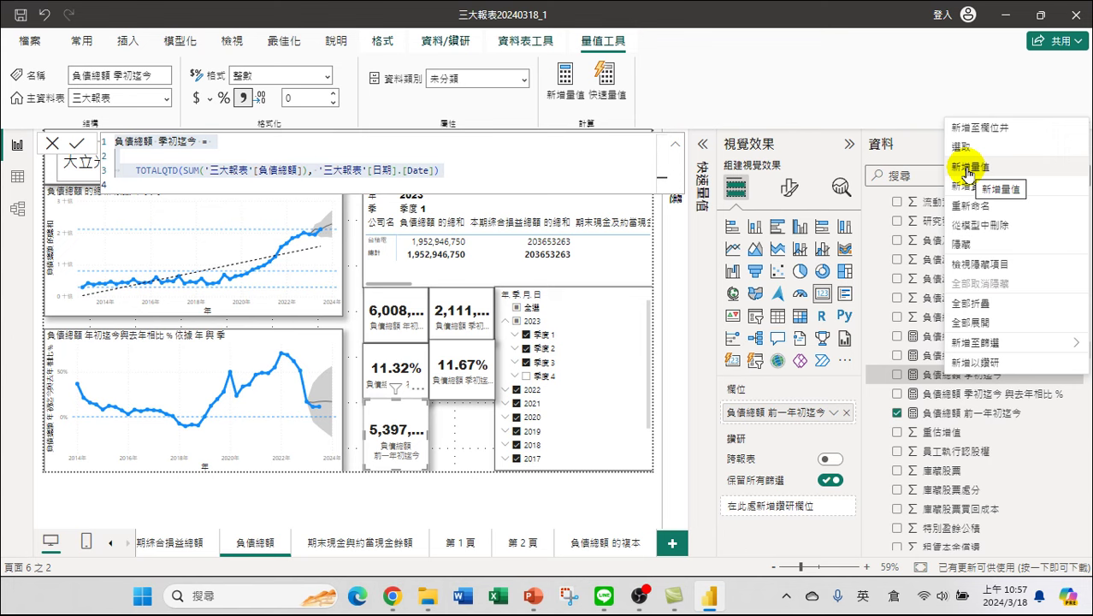
{"action": "left_click", "coordinate": [966, 171]}
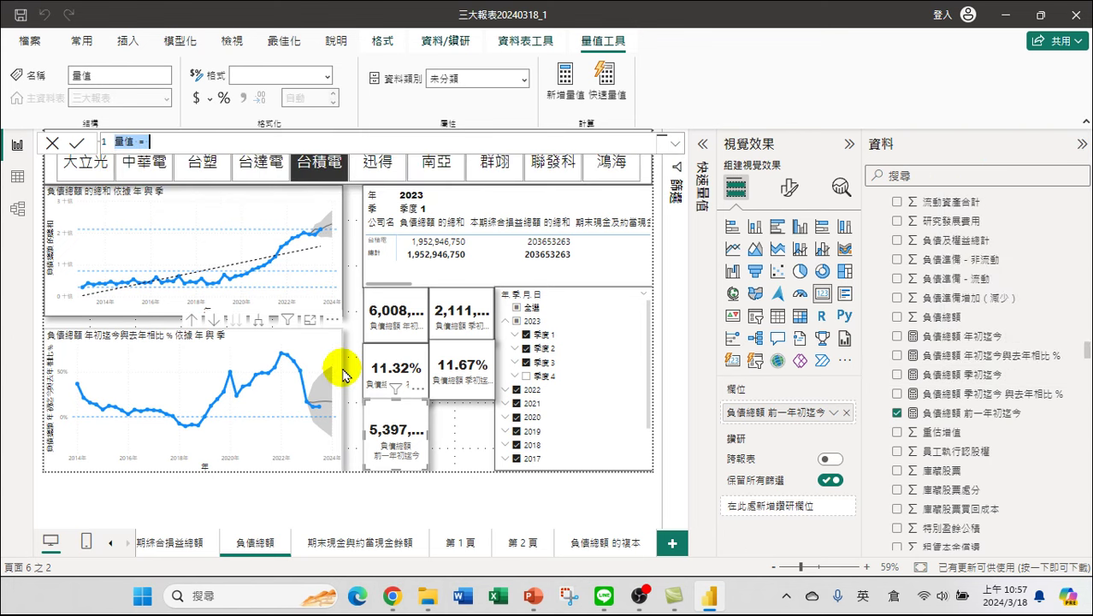
{"action": "key", "text": "ctrl+v"}
{"action": "double_click", "coordinate": [175, 141]}
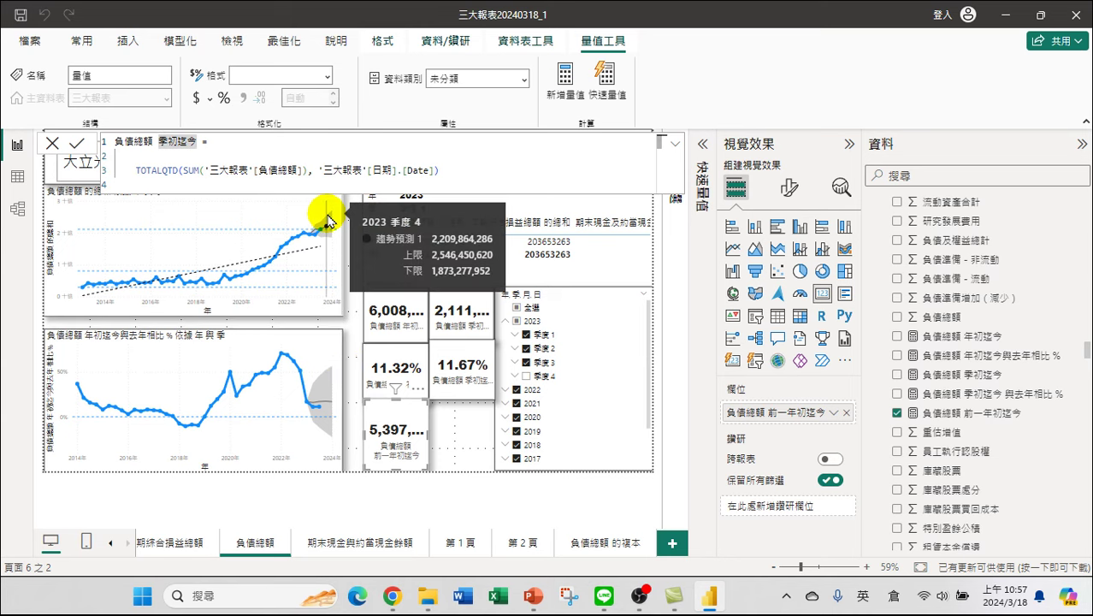
{"action": "key", "text": "Left"}
{"action": "type", "text": "前一人"}
{"action": "key", "text": "Down"}
{"action": "key", "text": "Return"}
{"action": "key", "text": "shift"}
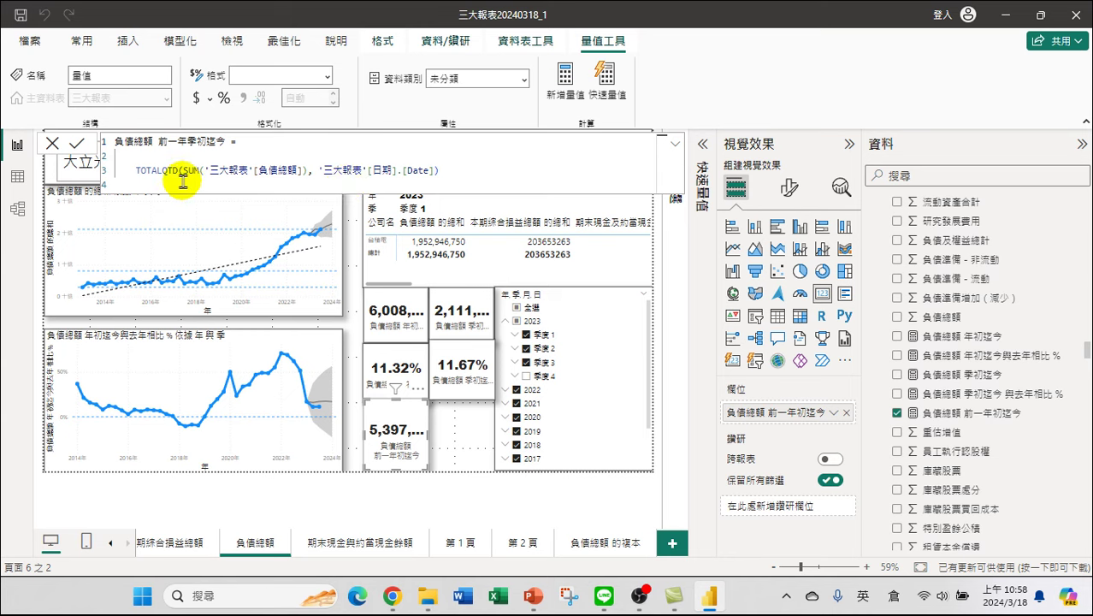
Wrap the '三大報表'[日期].[Date] argument of TOTALQTD in SAMEPERIODLASTYEAR and commit the new measure
{"action": "left_click", "coordinate": [317, 171]}
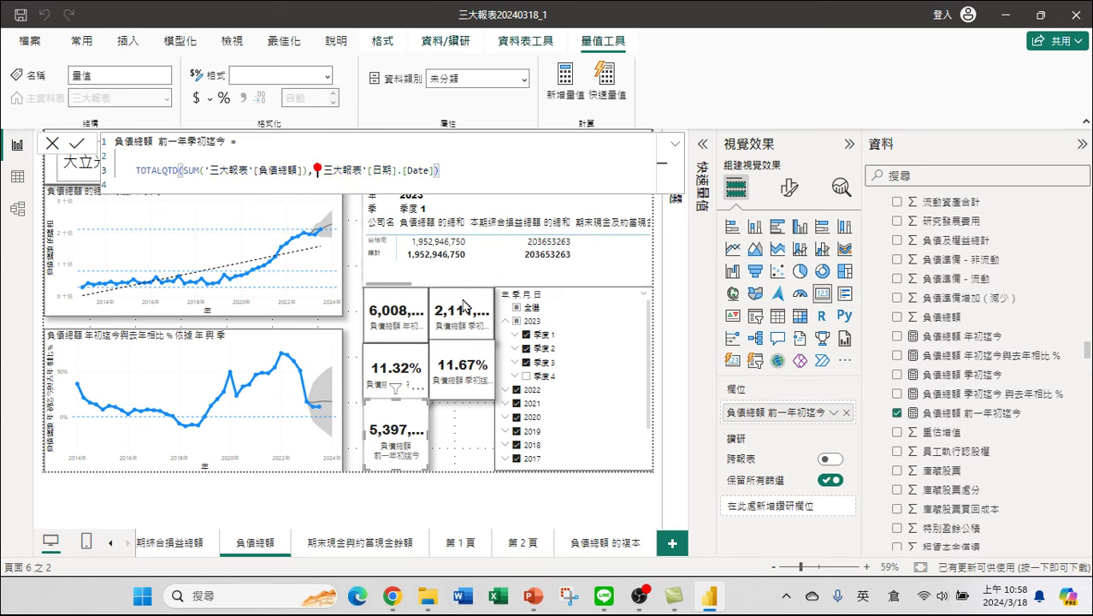
{"action": "type", "text": "s"}
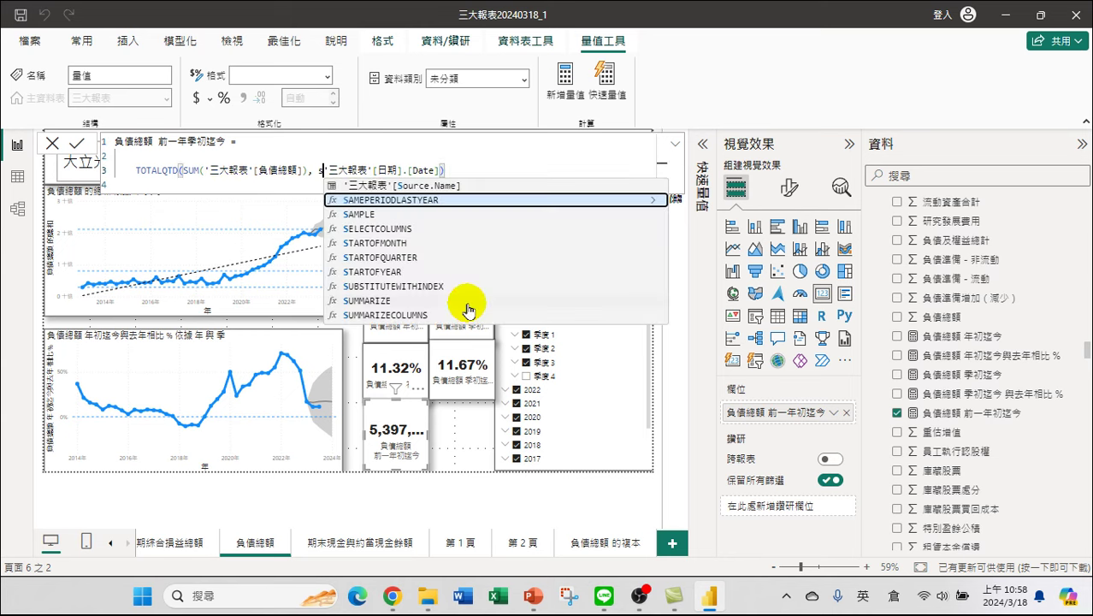
{"action": "type", "text": "am"}
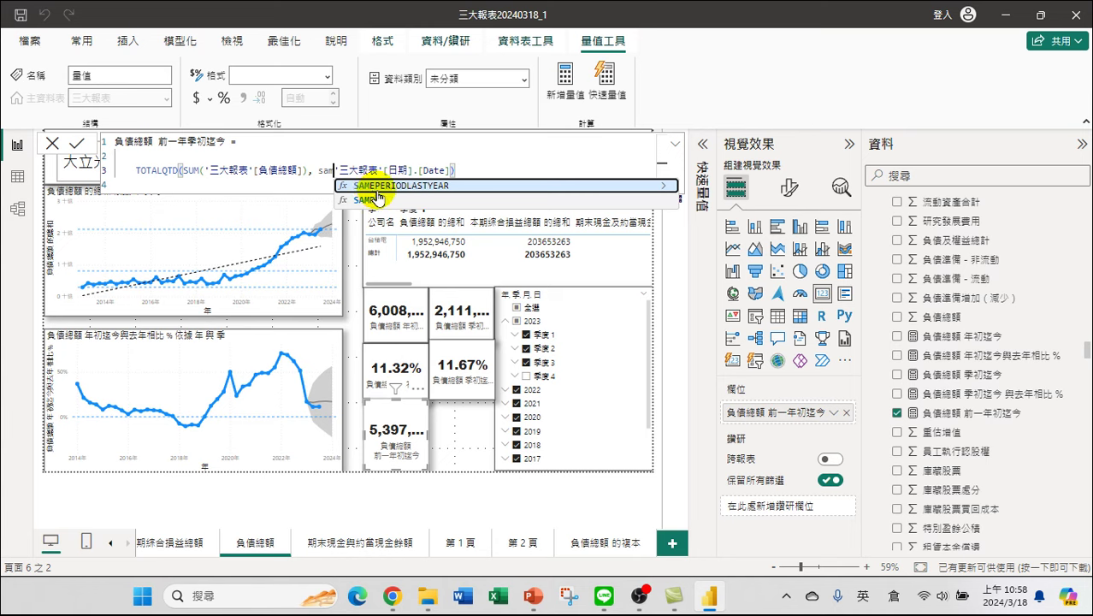
{"action": "key", "text": "Tab"}
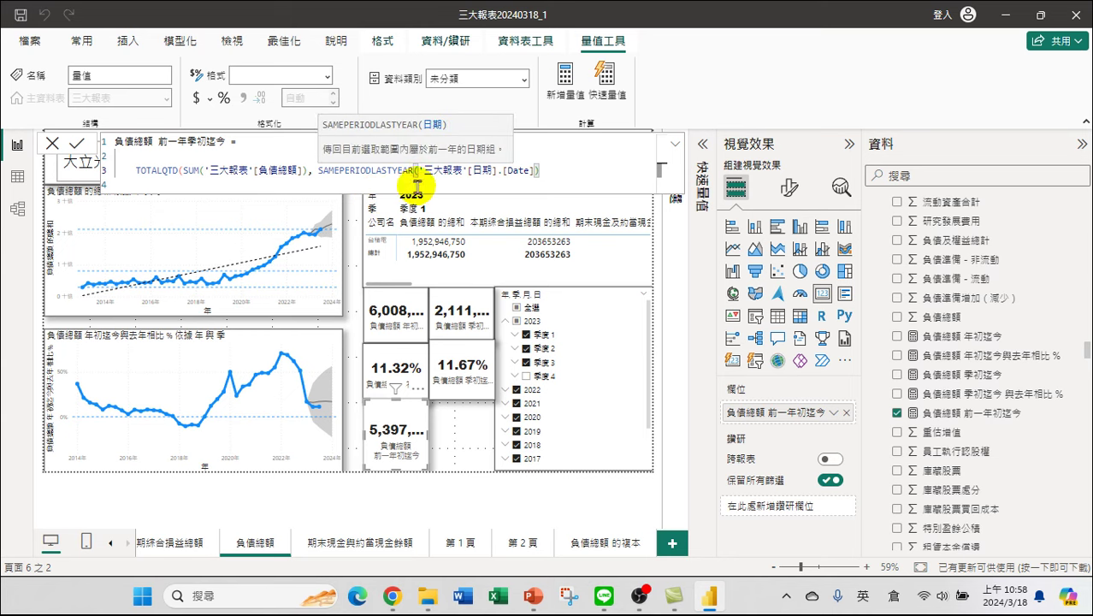
{"action": "left_click", "coordinate": [568, 172]}
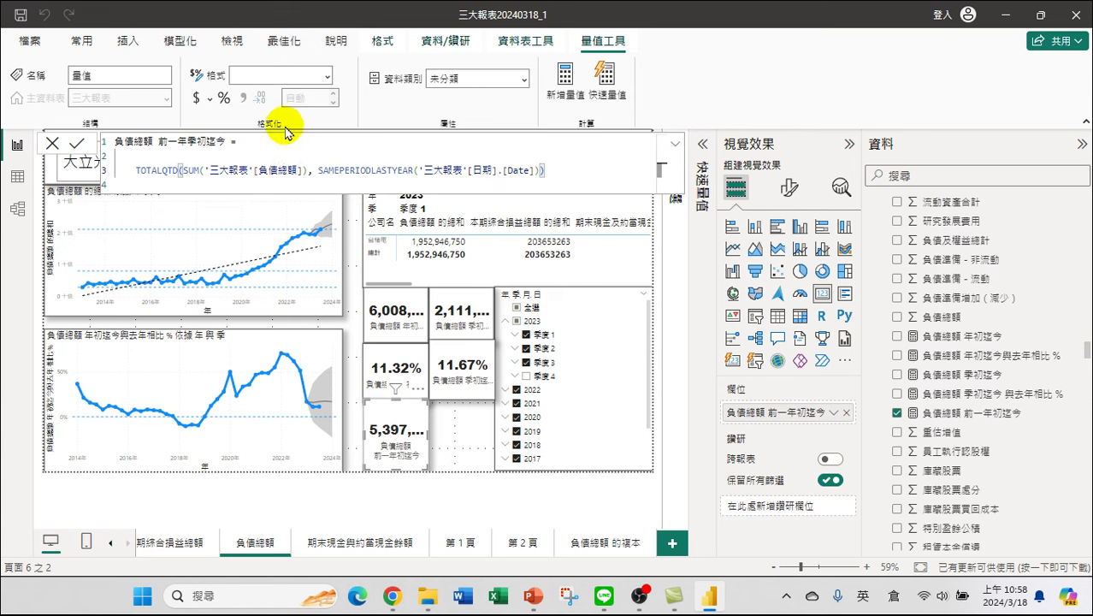
{"action": "left_click", "coordinate": [78, 143]}
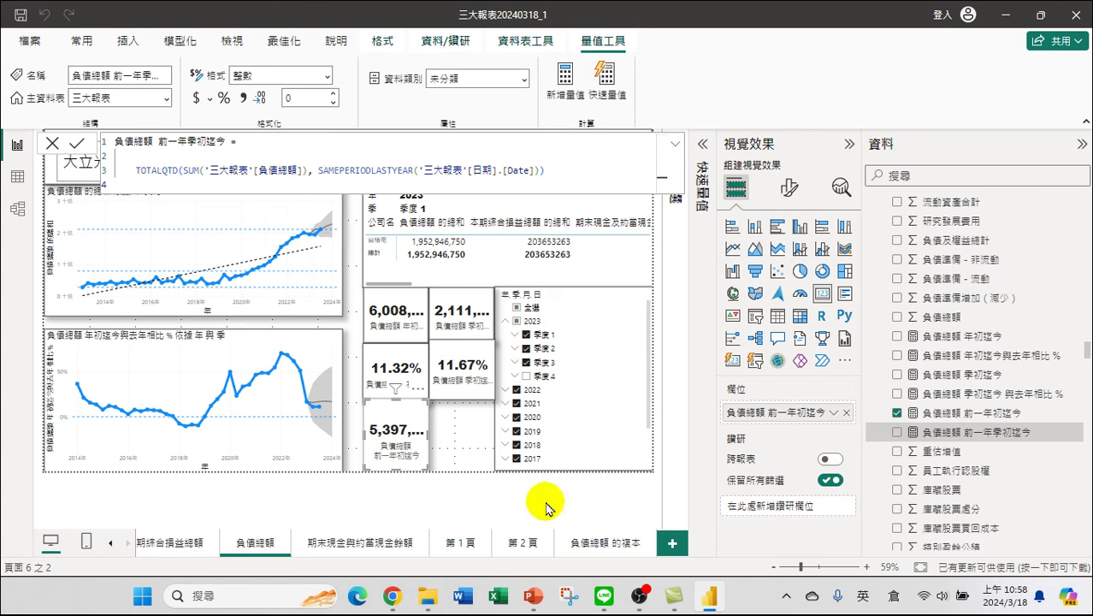
Duplicate the 負債總額 前一年初迄今 card and place the copy directly beside the original
{"action": "left_click", "coordinate": [80, 43]}
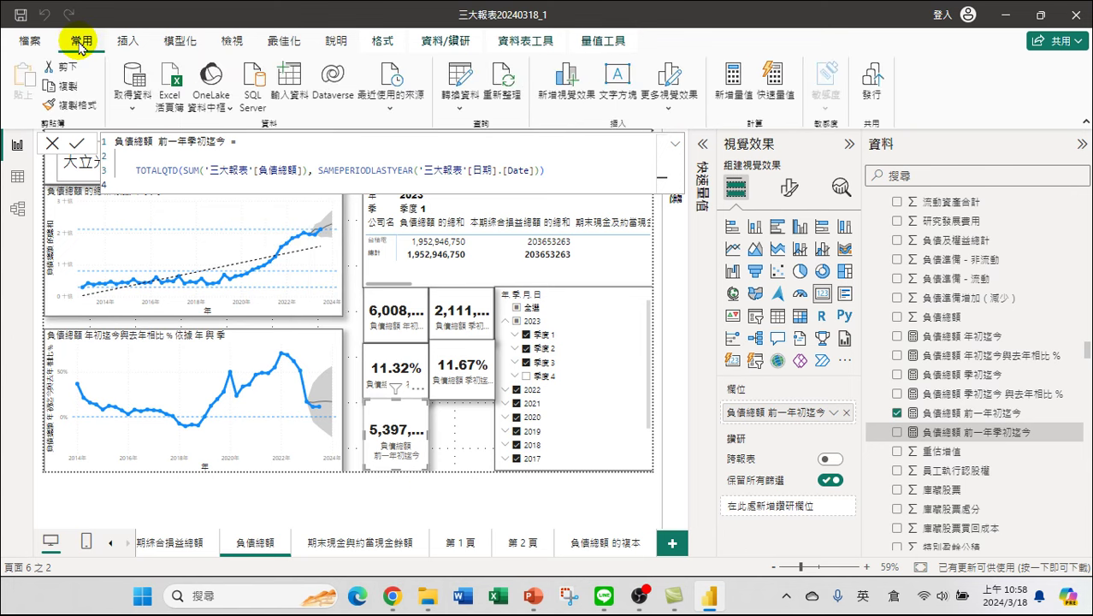
{"action": "left_click", "coordinate": [65, 85]}
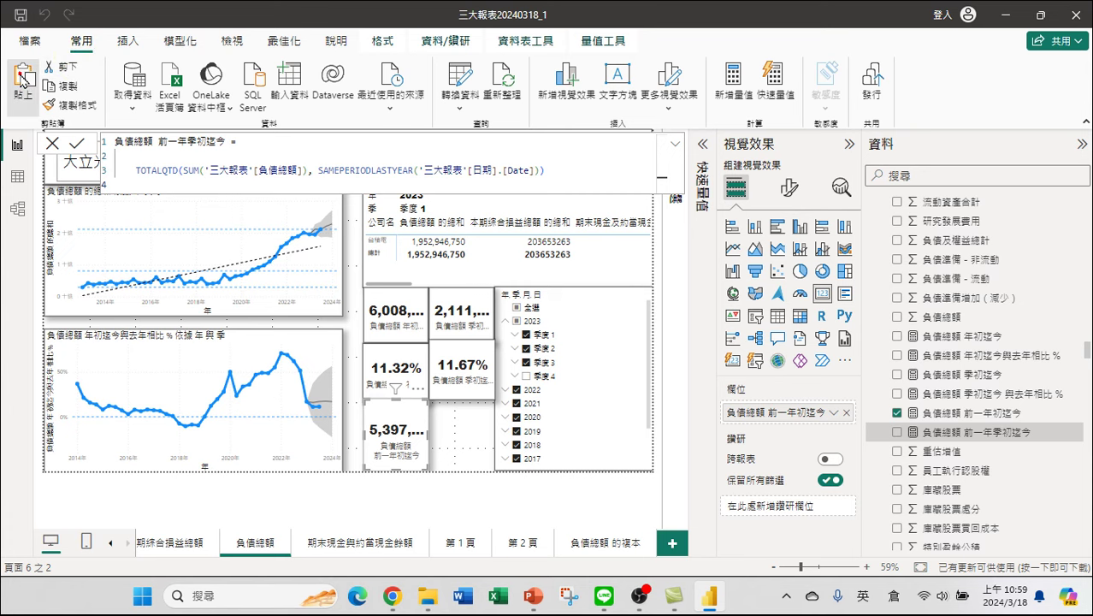
{"action": "left_click", "coordinate": [21, 77]}
{"action": "left_click_drag", "start_coordinate": [398, 403], "coordinate": [475, 431]}
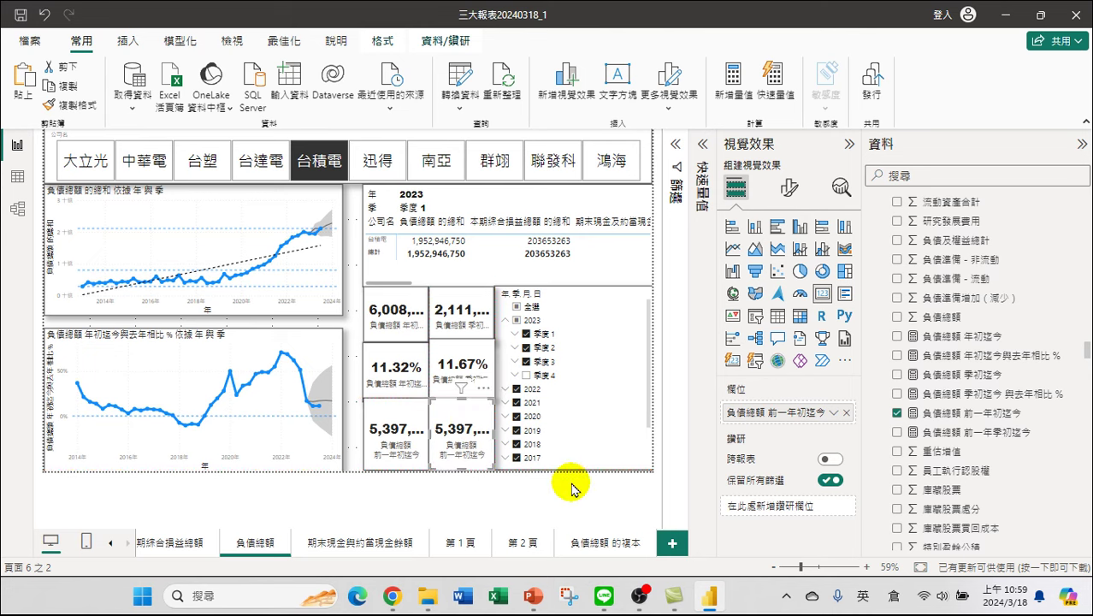
Replace the copied card's field with 負債總額 前一年季初迄今 and format that measure with thousands separators
{"action": "left_click", "coordinate": [896, 413]}
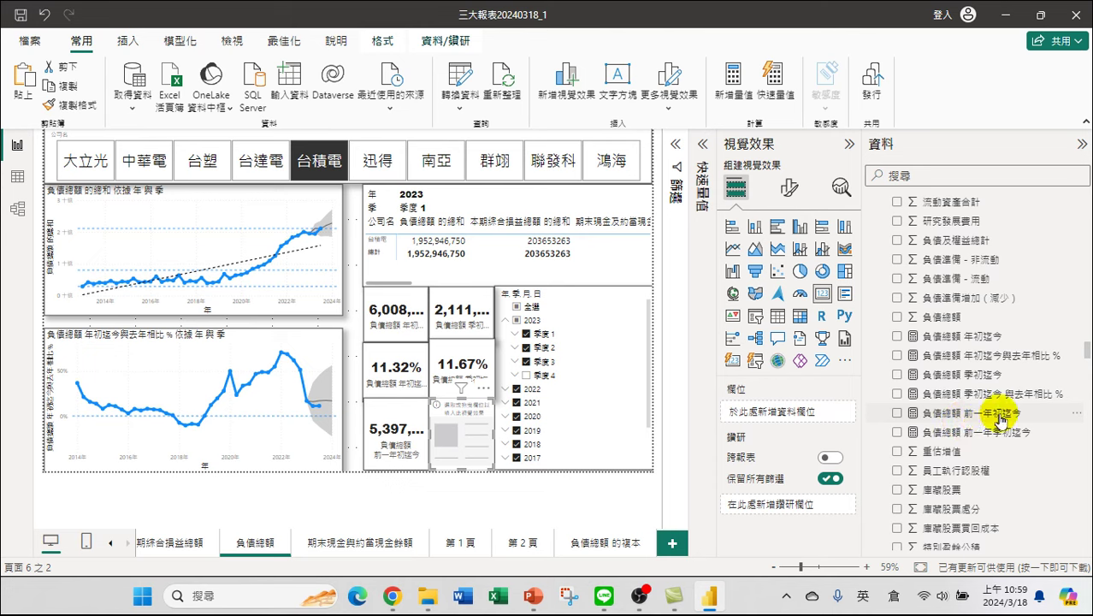
{"action": "left_click", "coordinate": [896, 433]}
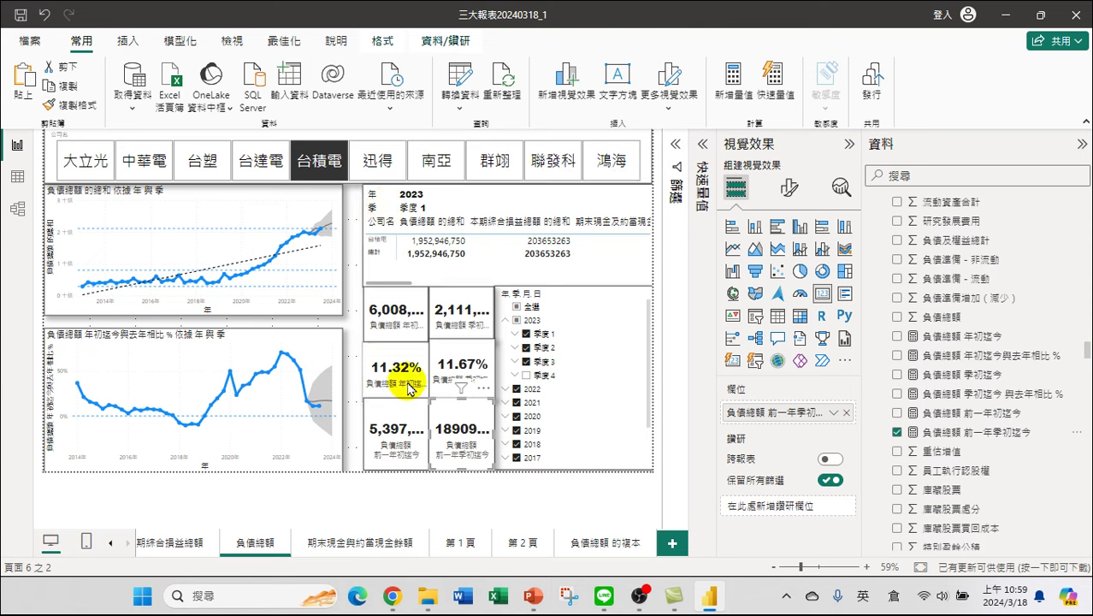
{"action": "left_click", "coordinate": [312, 159]}
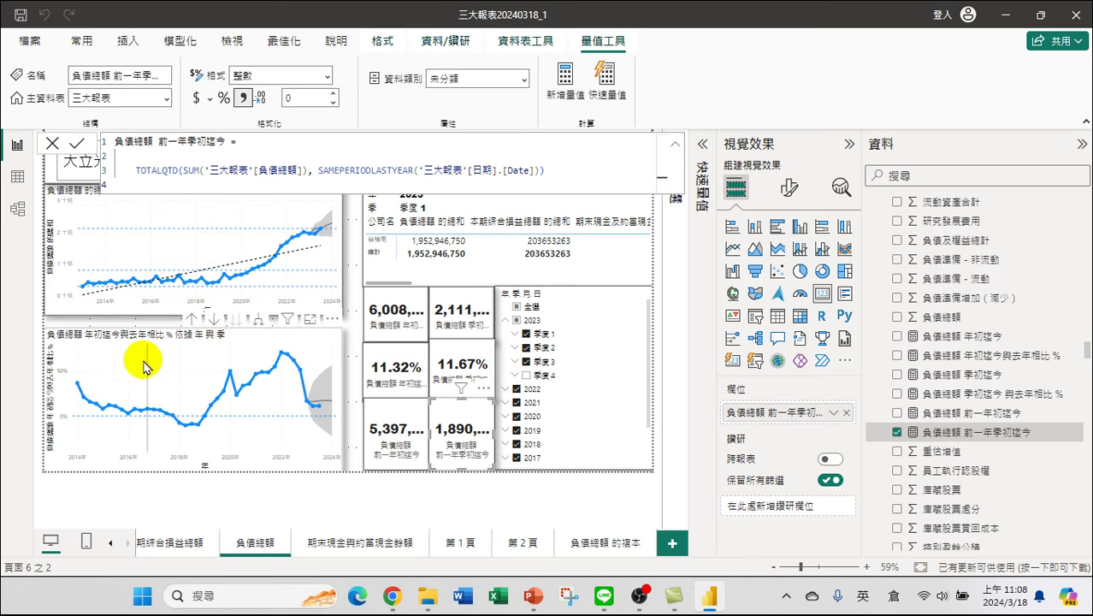
Fit the 負債總額 年初迄今與去年相比 % line chart directly under the upper chart and narrow it to about half its width
{"action": "left_click", "coordinate": [139, 364]}
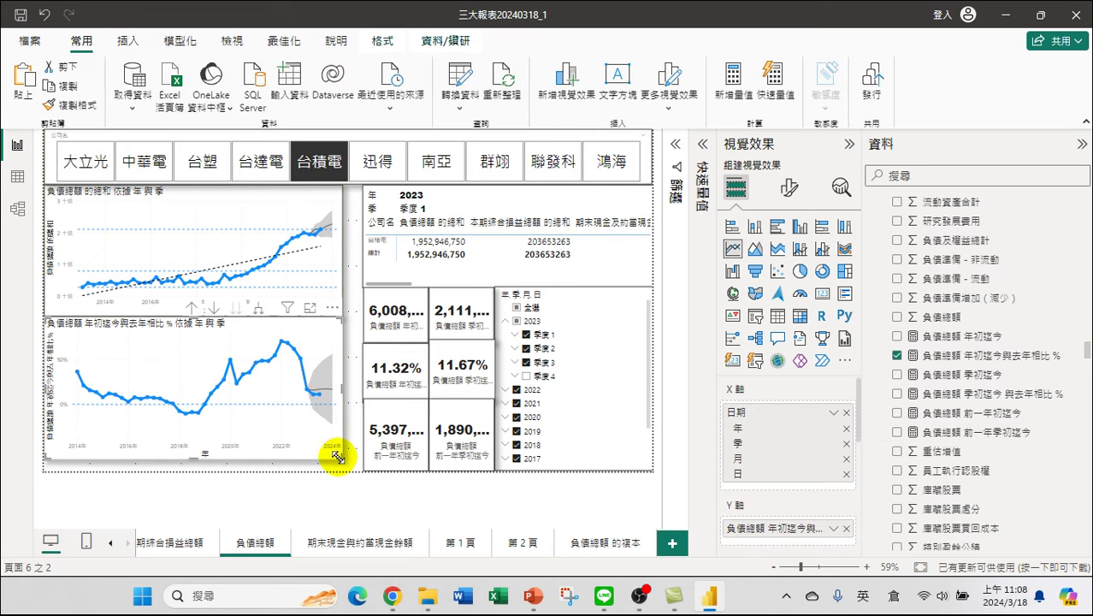
{"action": "left_click_drag", "start_coordinate": [342, 452], "coordinate": [202, 472]}
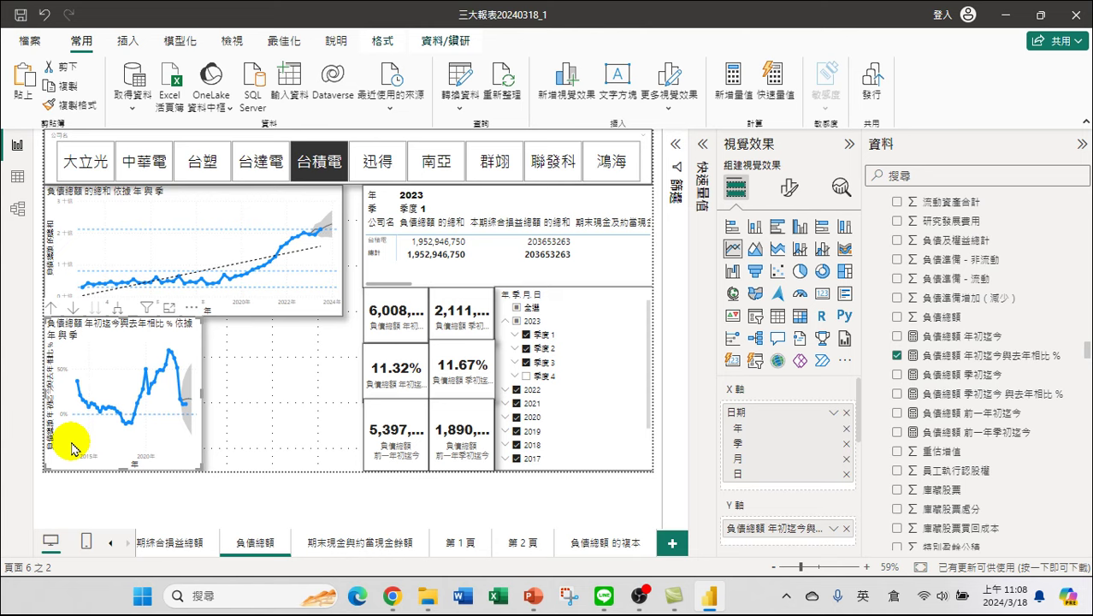
Duplicate the narrowed line chart into the free space beside it and replace the copy's Y-axis field with 負債總額 季初迄今 與去年相比 %
{"action": "left_click", "coordinate": [106, 354]}
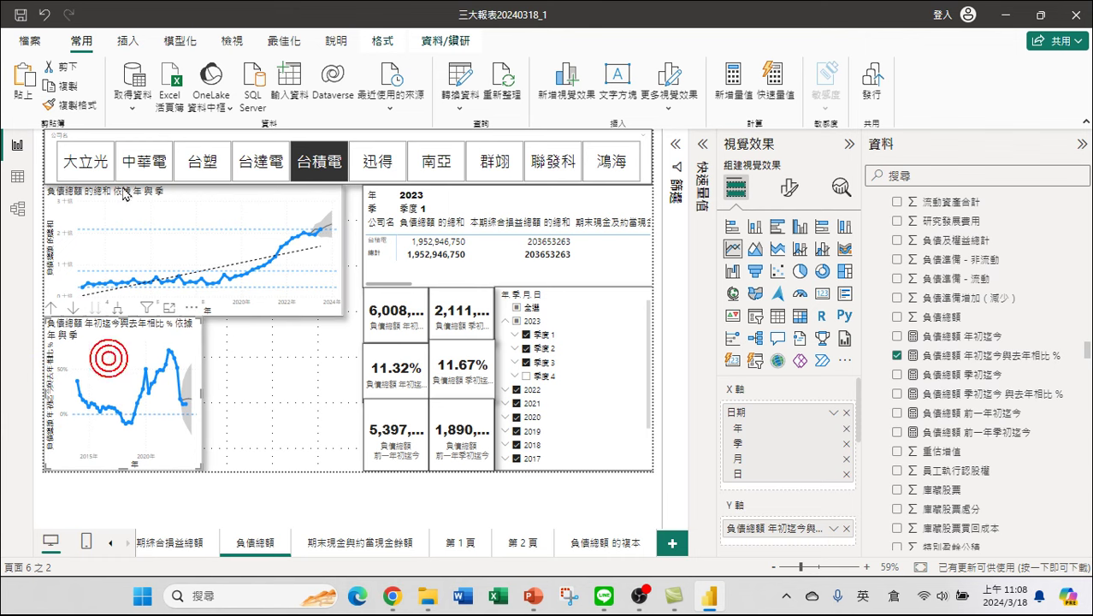
{"action": "left_click", "coordinate": [68, 85]}
{"action": "left_click", "coordinate": [24, 82]}
{"action": "left_click_drag", "start_coordinate": [107, 344], "coordinate": [254, 382]}
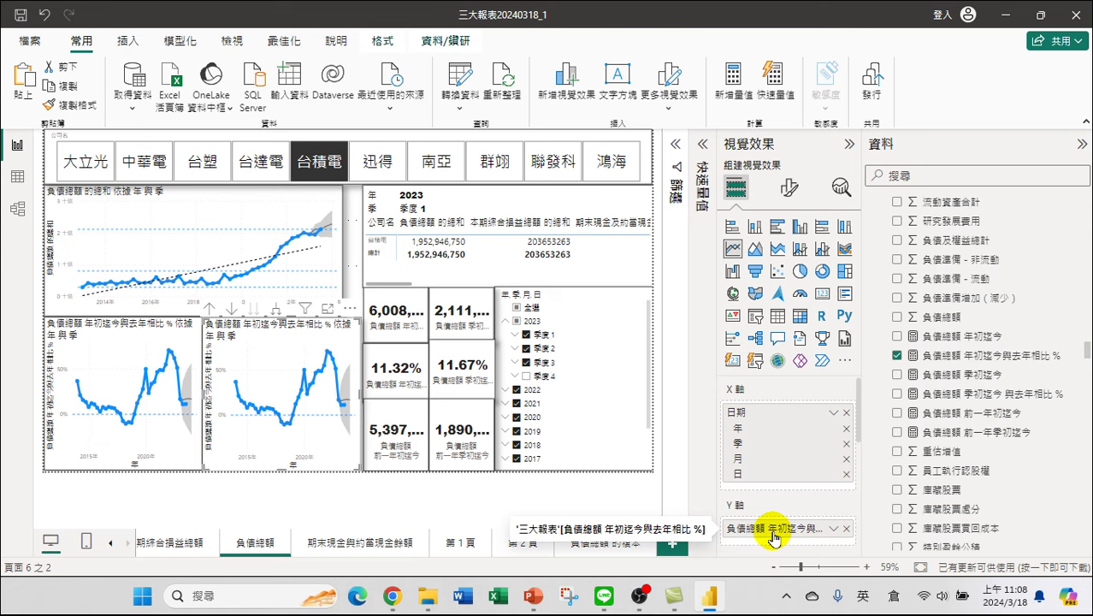
{"action": "left_click", "coordinate": [847, 529]}
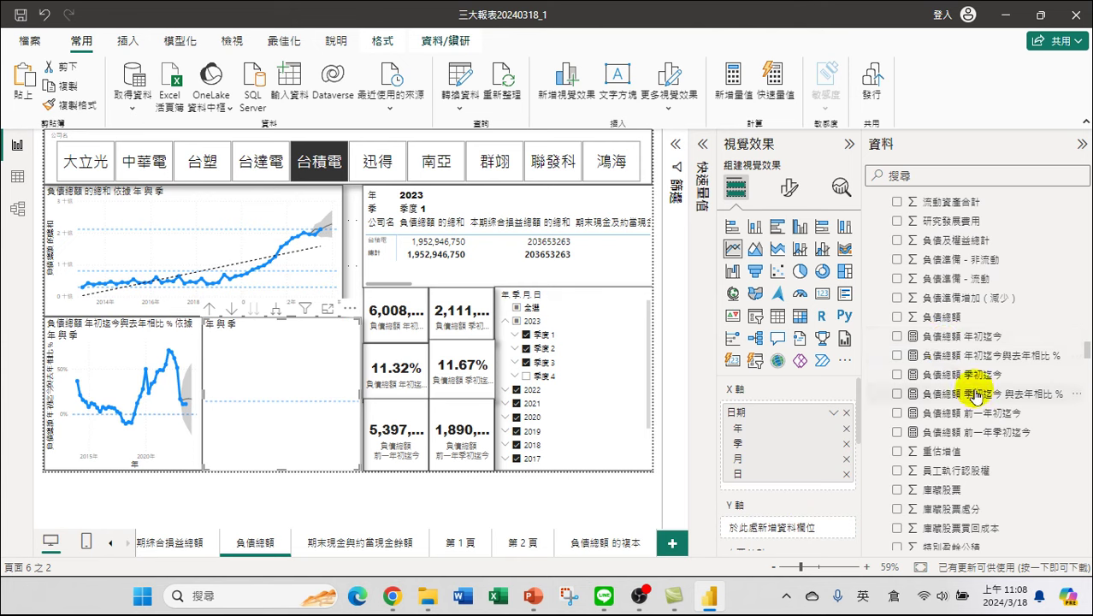
{"action": "left_click", "coordinate": [896, 393]}
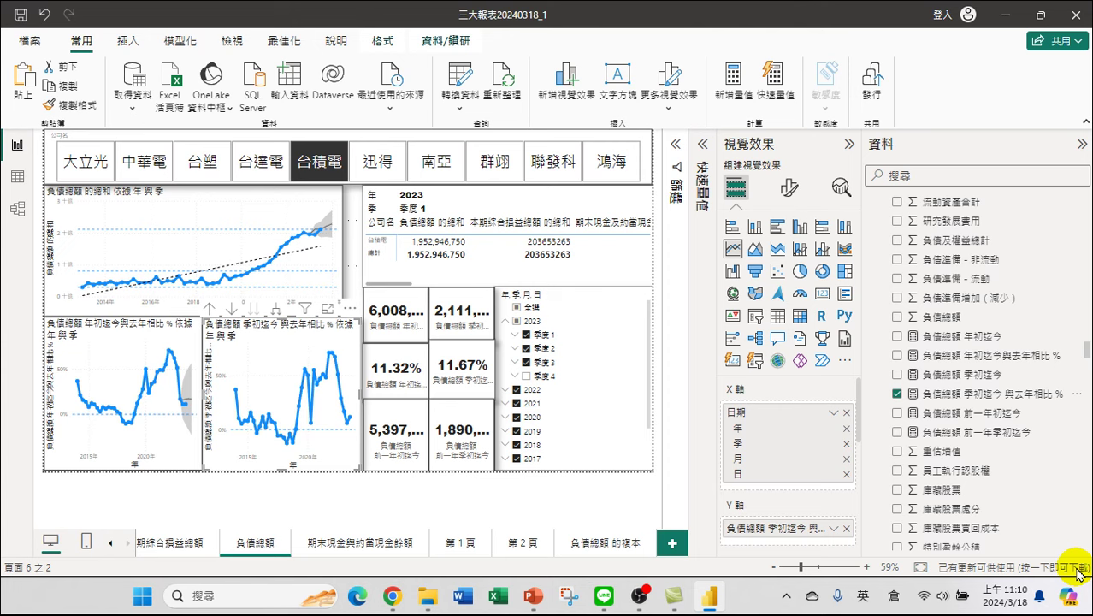
Compare the year-to-date and quarter-to-date year-over-year line charts, examining the data points around the 2021 peak and in 2014
{"action": "left_click", "coordinate": [97, 376]}
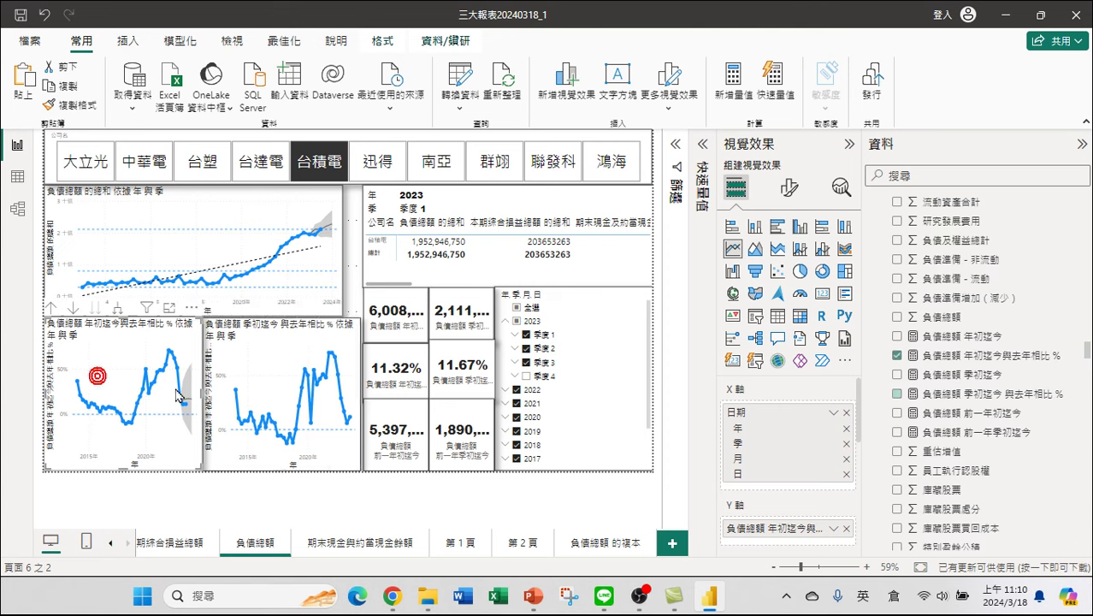
{"action": "left_click", "coordinate": [274, 373]}
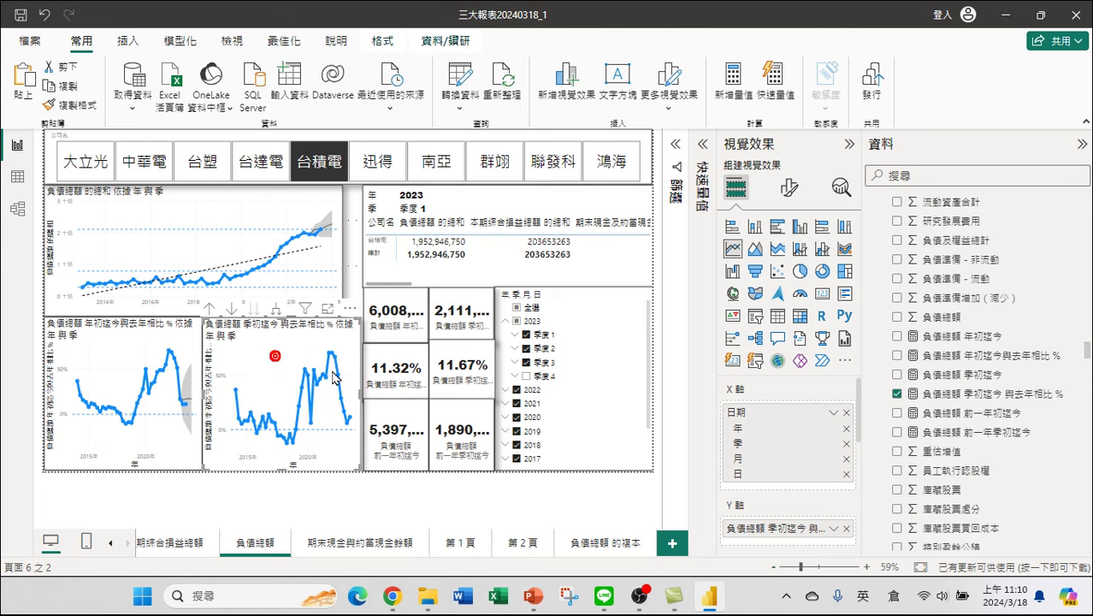
{"action": "mouse_move", "coordinate": [331, 408]}
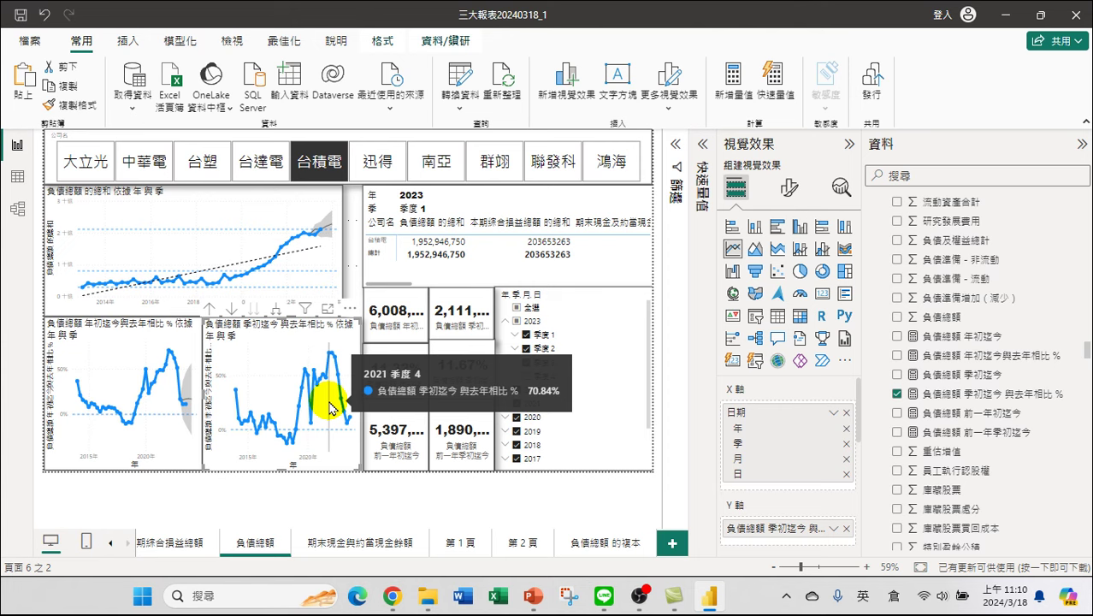
{"action": "left_click", "coordinate": [109, 371]}
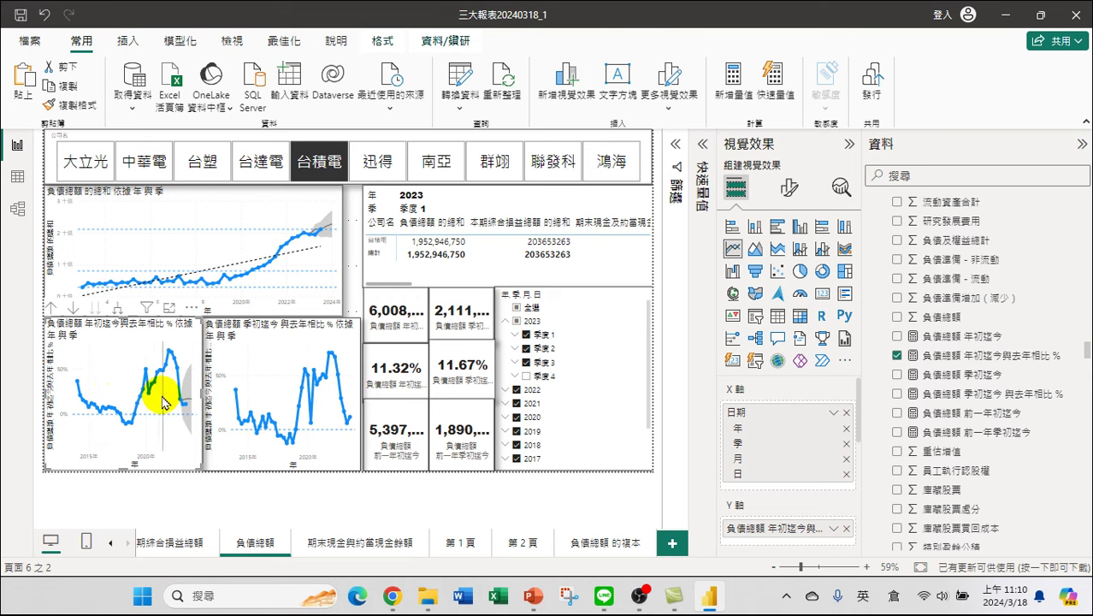
{"action": "mouse_move", "coordinate": [163, 413]}
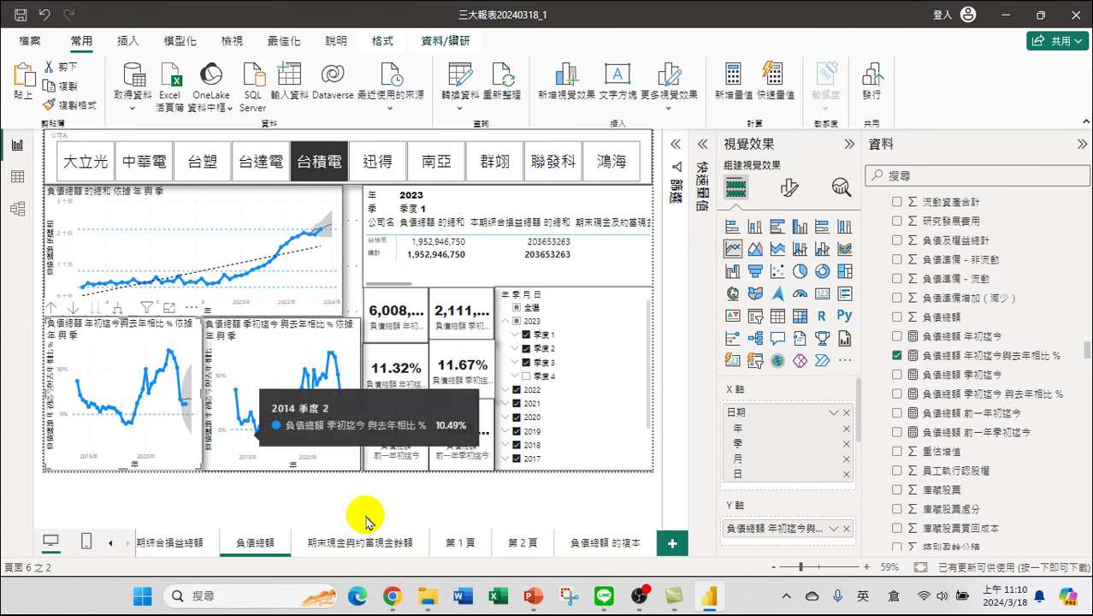
{"action": "left_click", "coordinate": [246, 373]}
{"action": "left_click", "coordinate": [105, 349]}
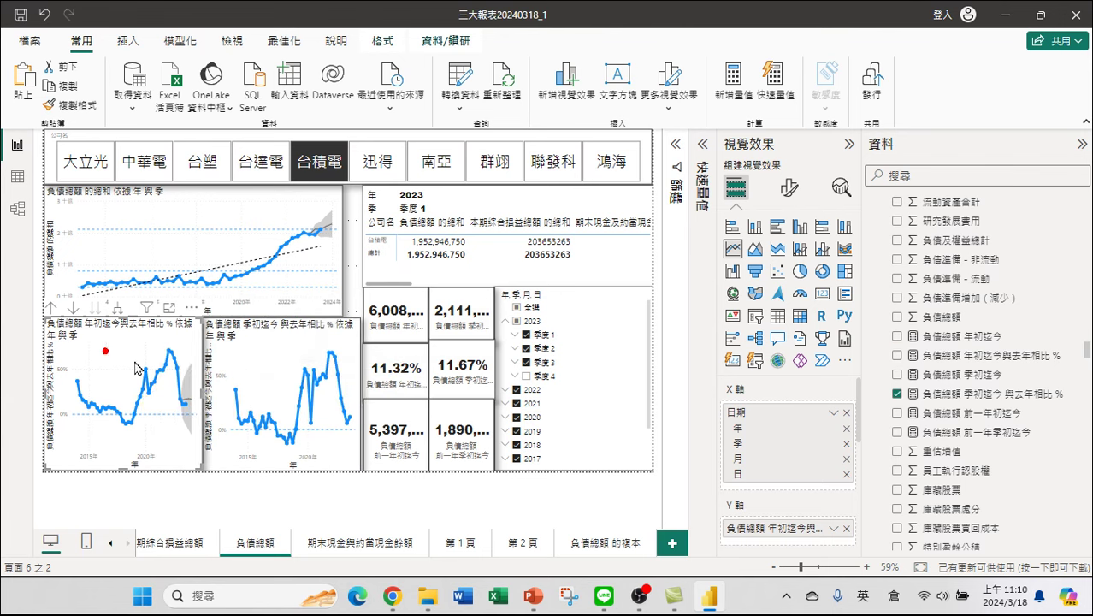
{"action": "left_click", "coordinate": [267, 366]}
{"action": "scroll", "coordinate": [778, 520], "scroll_direction": "down", "scroll_amount": 1}
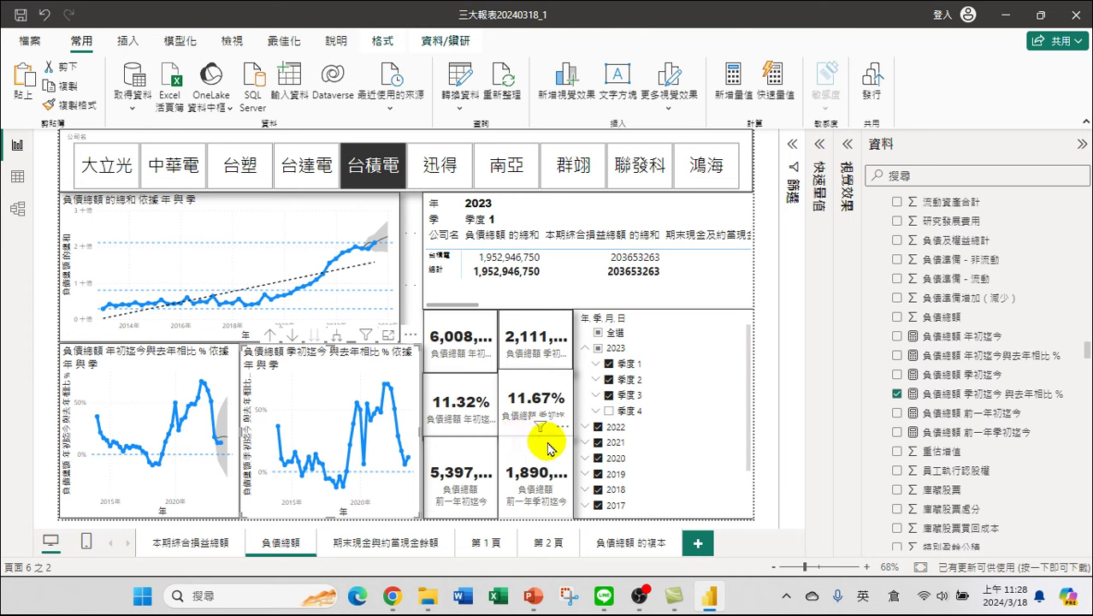
Set the callout value font size of the 負債總額 年初迄今 card to 12 and reduce the card's height
{"action": "left_click", "coordinate": [455, 356]}
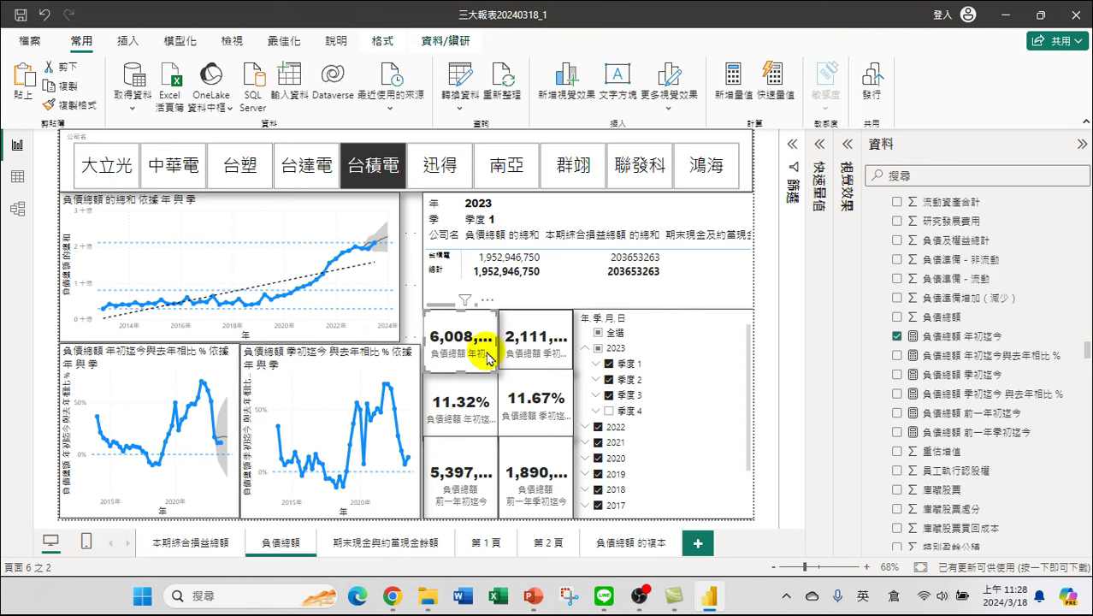
{"action": "left_click", "coordinate": [850, 147]}
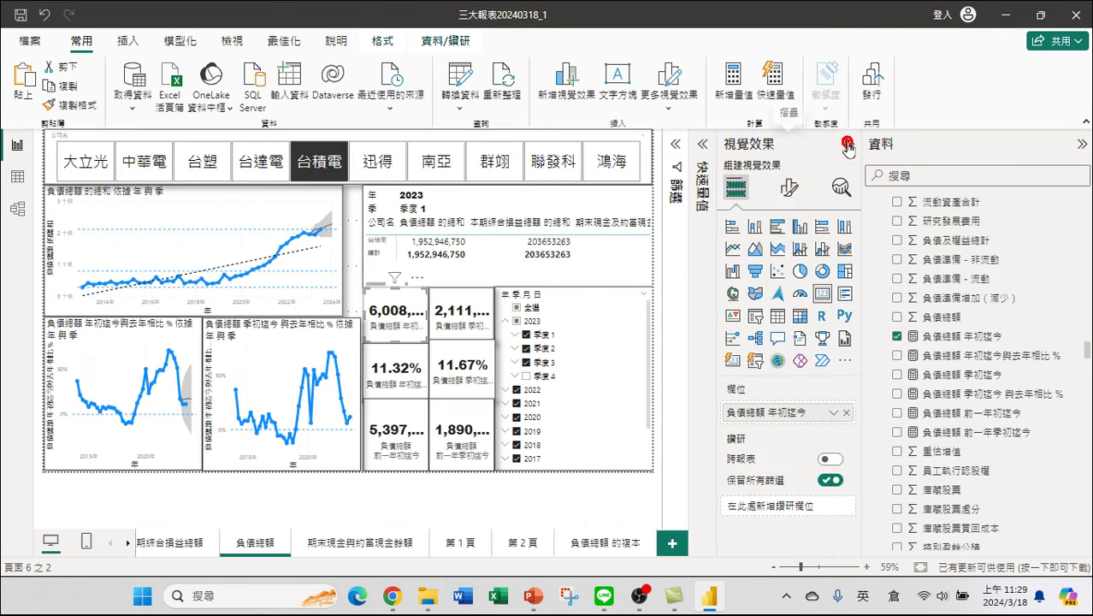
{"action": "left_click", "coordinate": [790, 188]}
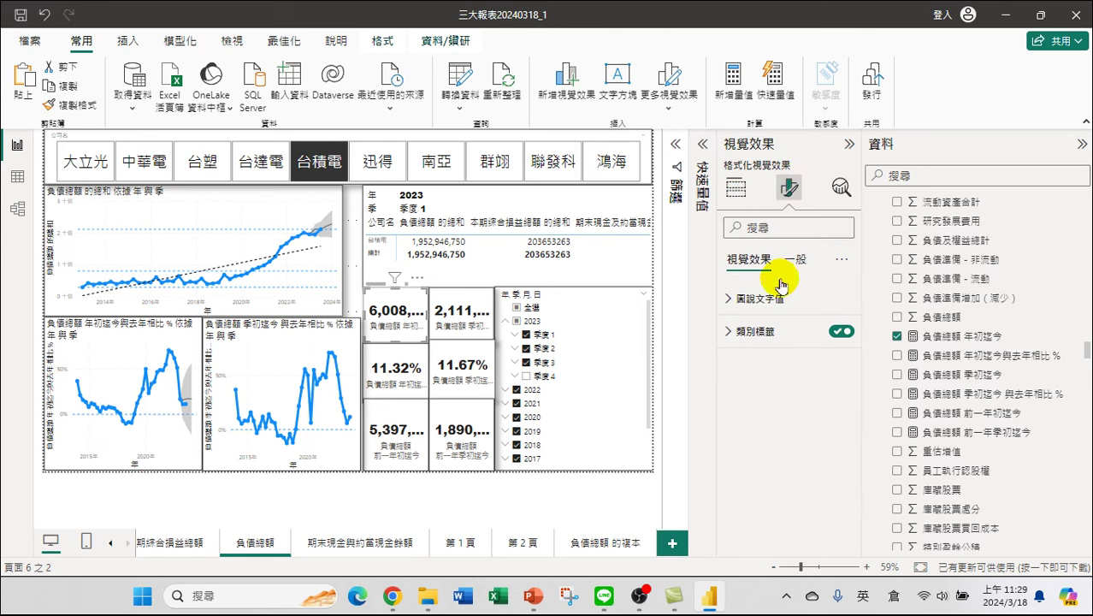
{"action": "left_click", "coordinate": [746, 269]}
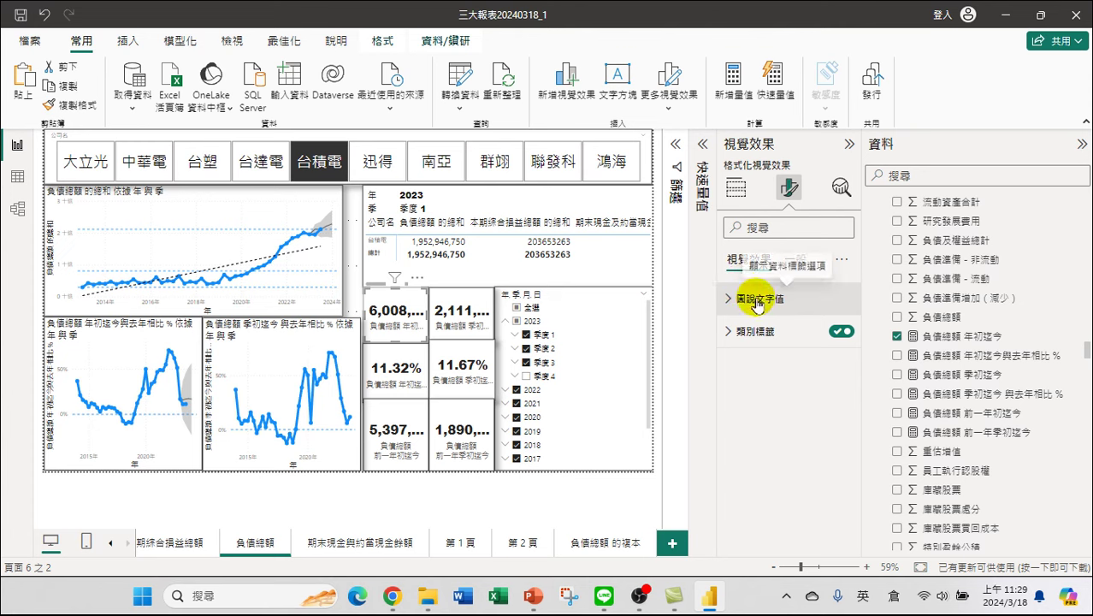
{"action": "left_click", "coordinate": [756, 298]}
{"action": "double_click", "coordinate": [829, 352]}
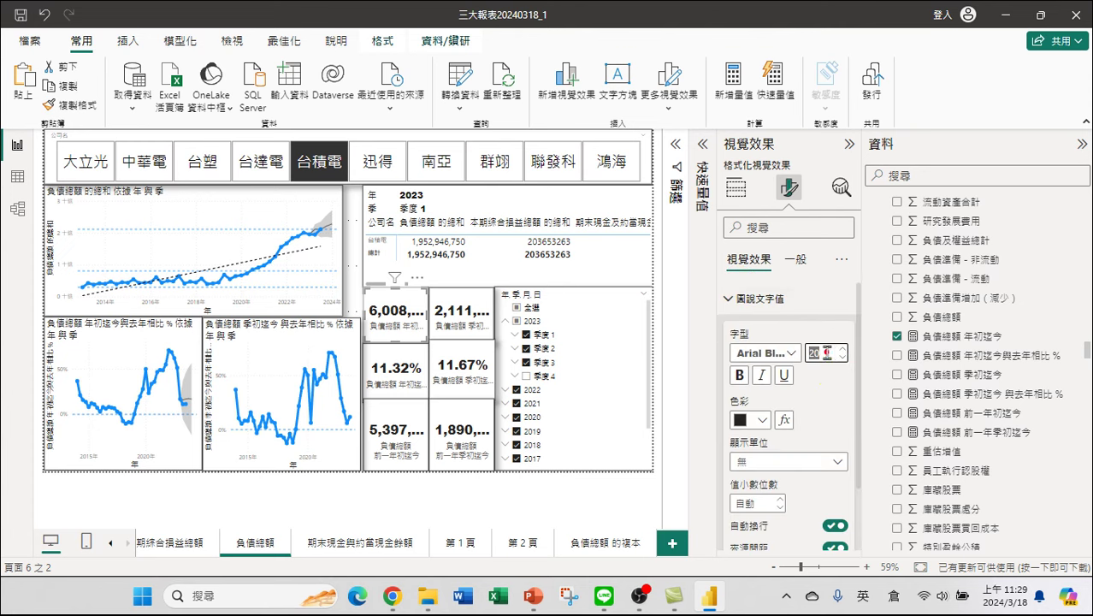
{"action": "type", "text": "12"}
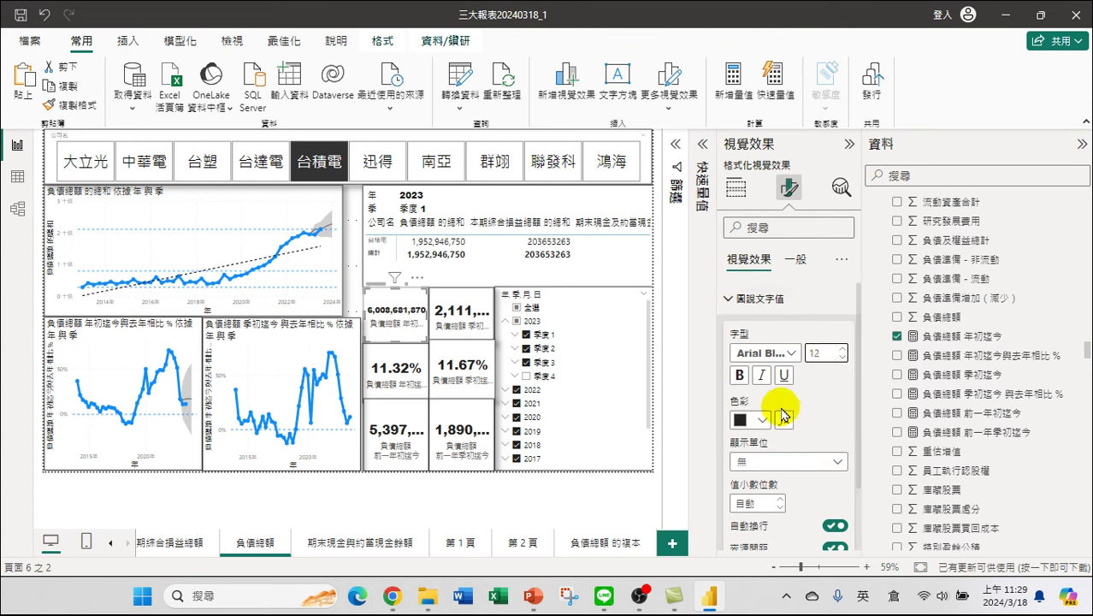
{"action": "key", "text": "Return"}
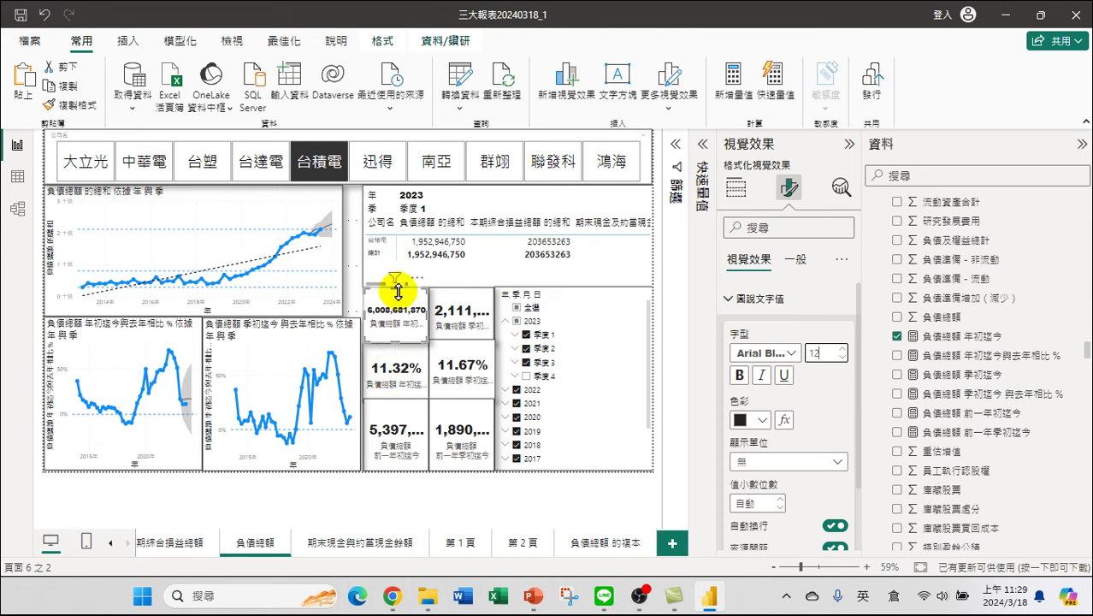
{"action": "left_click_drag", "start_coordinate": [395, 283], "coordinate": [399, 330]}
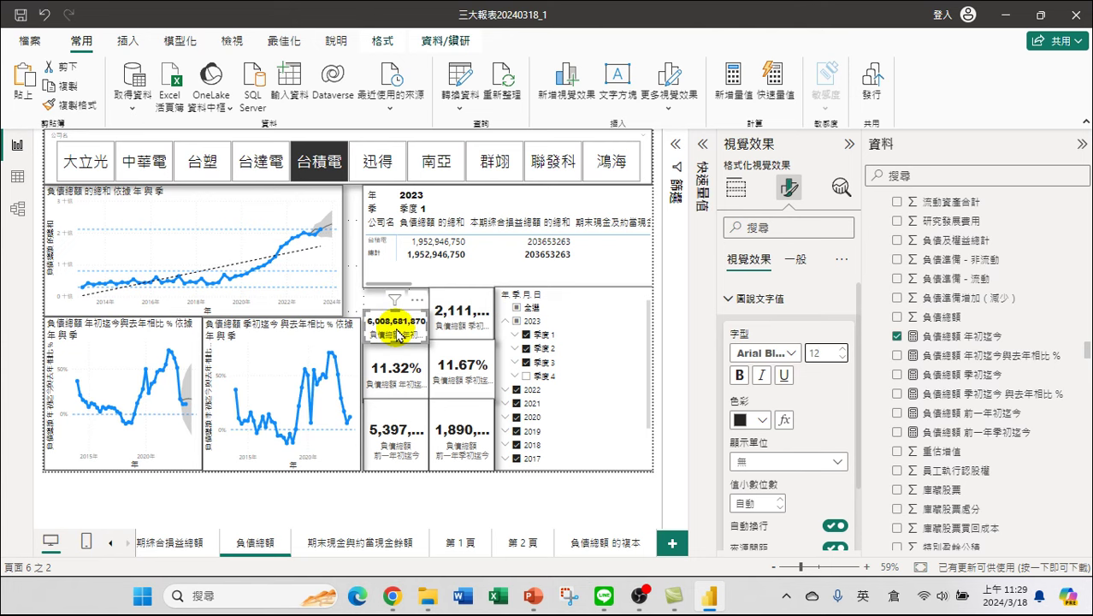
Copy the 負債總額 年初迄今 card's format to the 年初迄今與去年相比 % card and reduce that card's height
{"action": "left_click", "coordinate": [74, 105]}
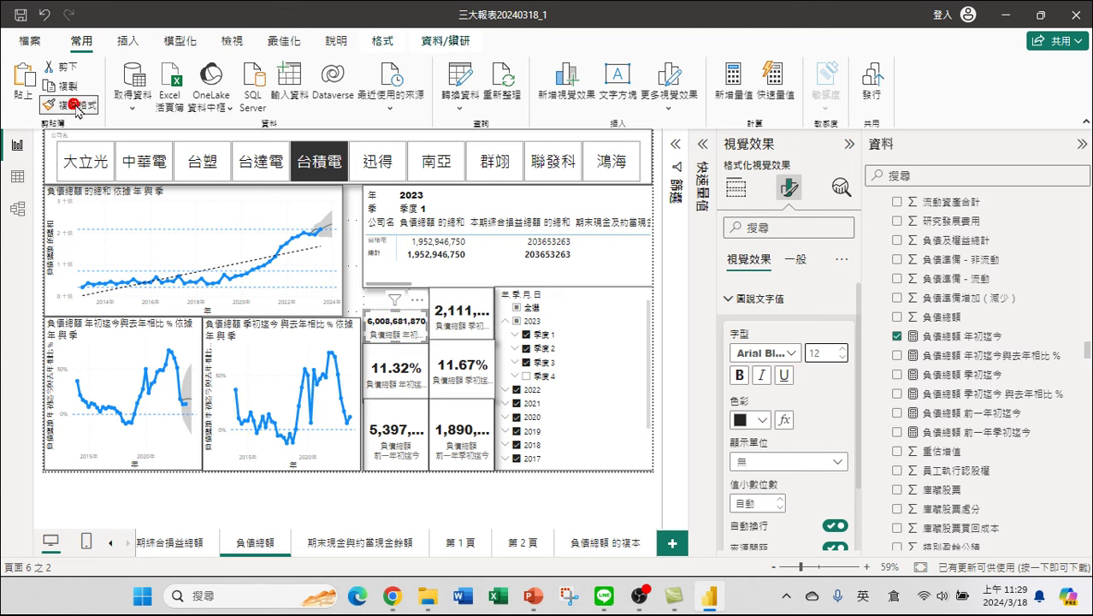
{"action": "left_click", "coordinate": [387, 357]}
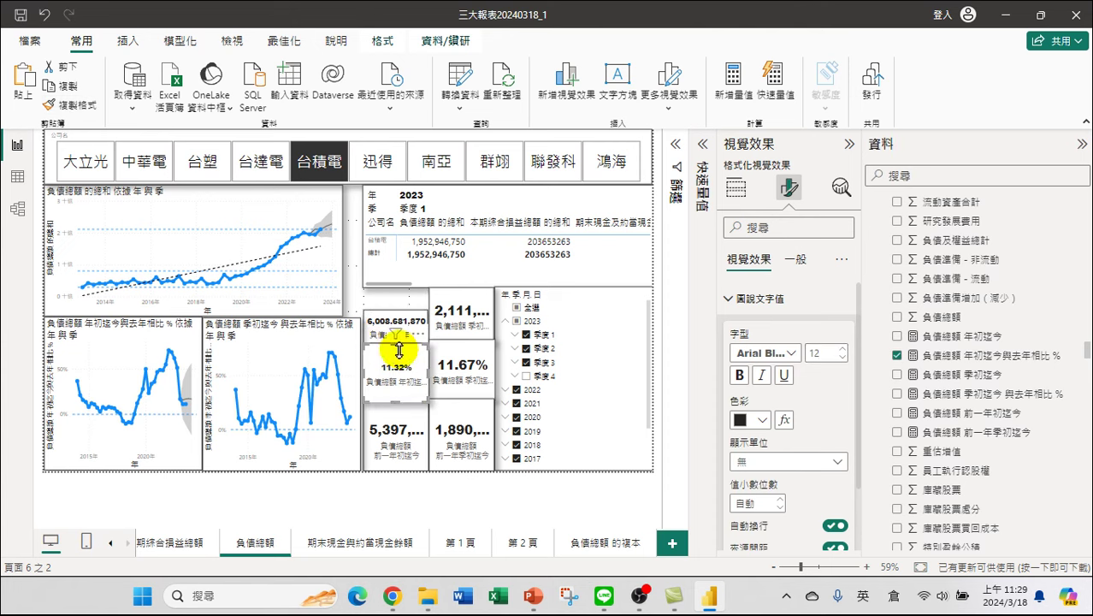
{"action": "left_click_drag", "start_coordinate": [398, 349], "coordinate": [398, 382]}
Copy the card format to the 負債總額 前一年初迄今 card, shrink its height, and stack the three year-to-date cards closely above the page's lower edge
{"action": "left_click", "coordinate": [70, 105]}
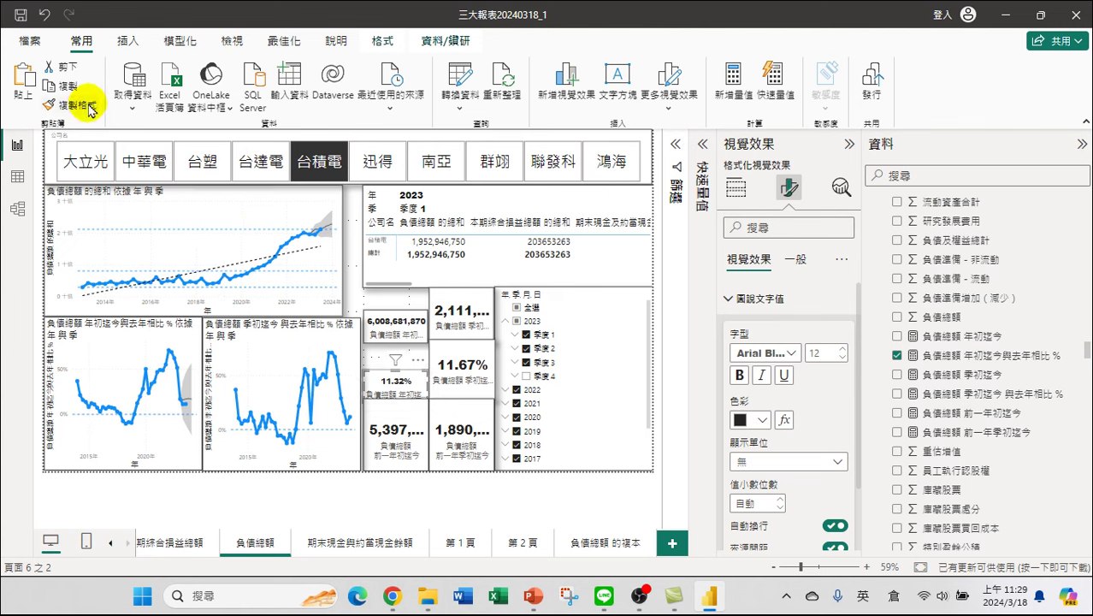
{"action": "left_click", "coordinate": [396, 425]}
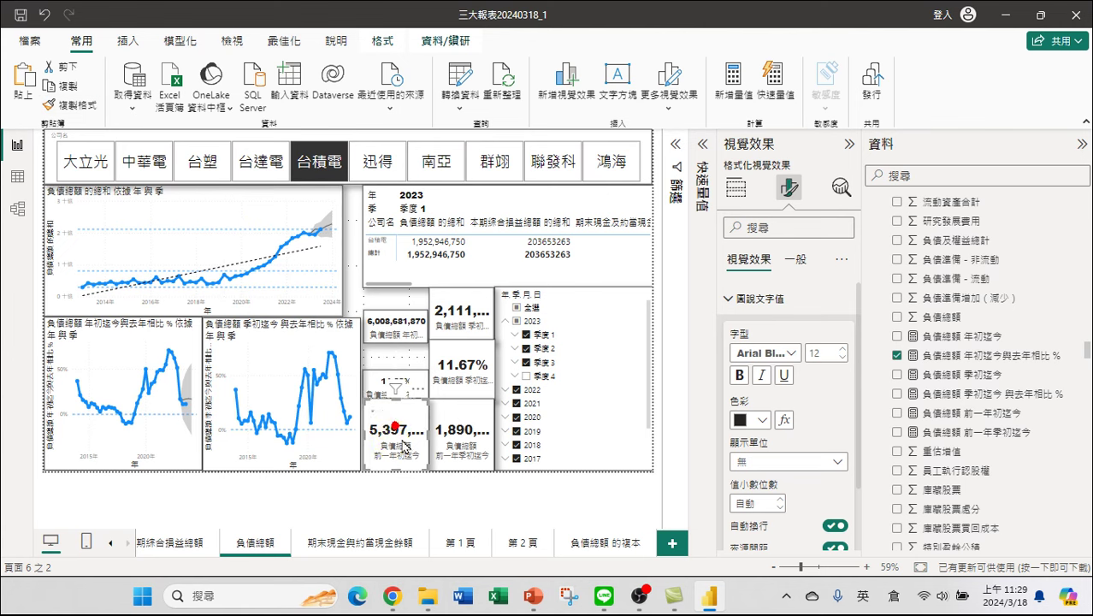
{"action": "left_click_drag", "start_coordinate": [399, 425], "coordinate": [396, 444]}
{"action": "left_click_drag", "start_coordinate": [393, 382], "coordinate": [406, 419]}
{"action": "left_click_drag", "start_coordinate": [400, 322], "coordinate": [399, 383]}
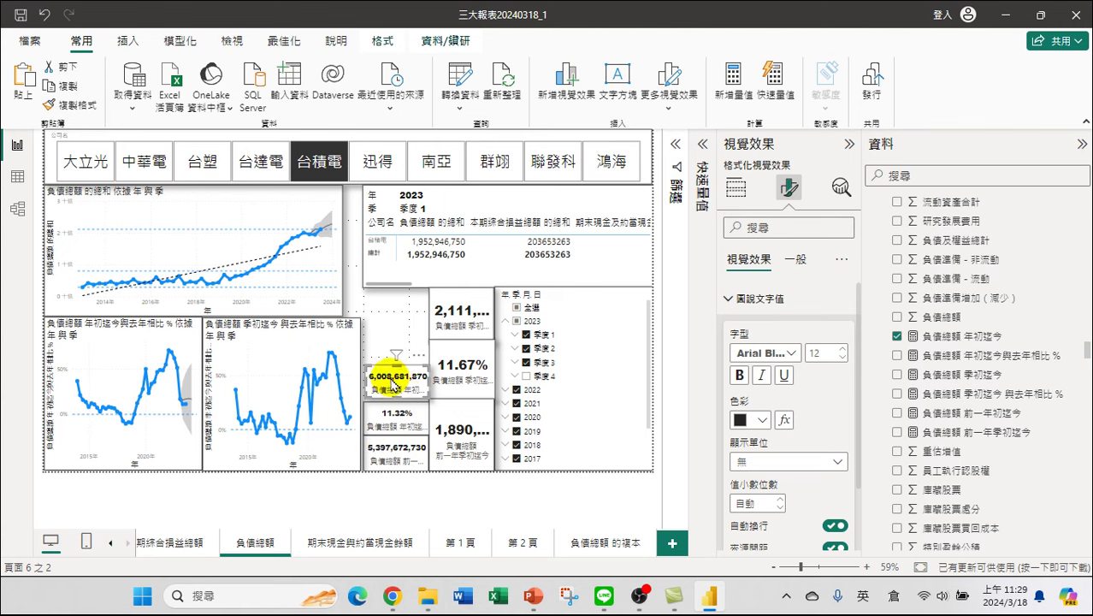
Copy the 負債總額 年初迄今 card's format to the 負債總額 季初迄今 card and reduce that card's height
{"action": "left_click", "coordinate": [77, 113]}
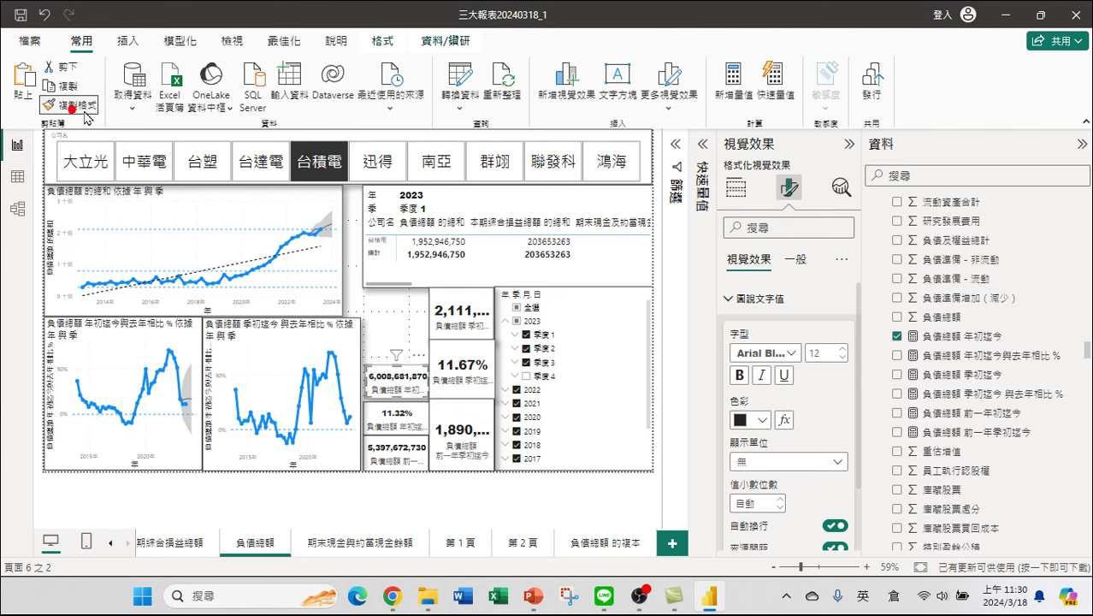
{"action": "left_click", "coordinate": [469, 296]}
{"action": "left_click_drag", "start_coordinate": [470, 291], "coordinate": [469, 329]}
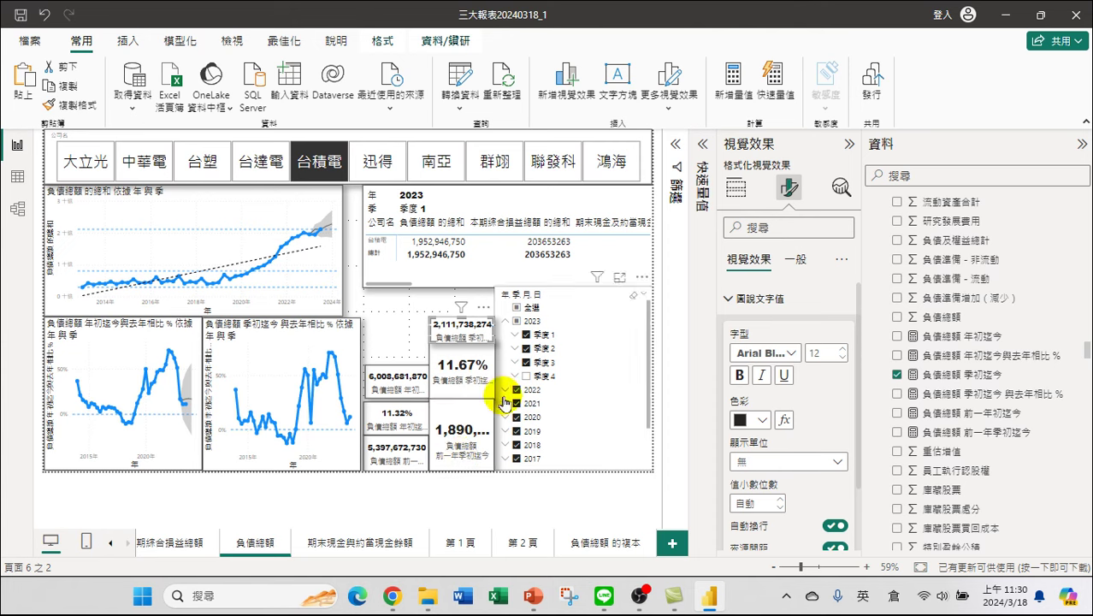
{"action": "key", "text": "ctrl+z"}
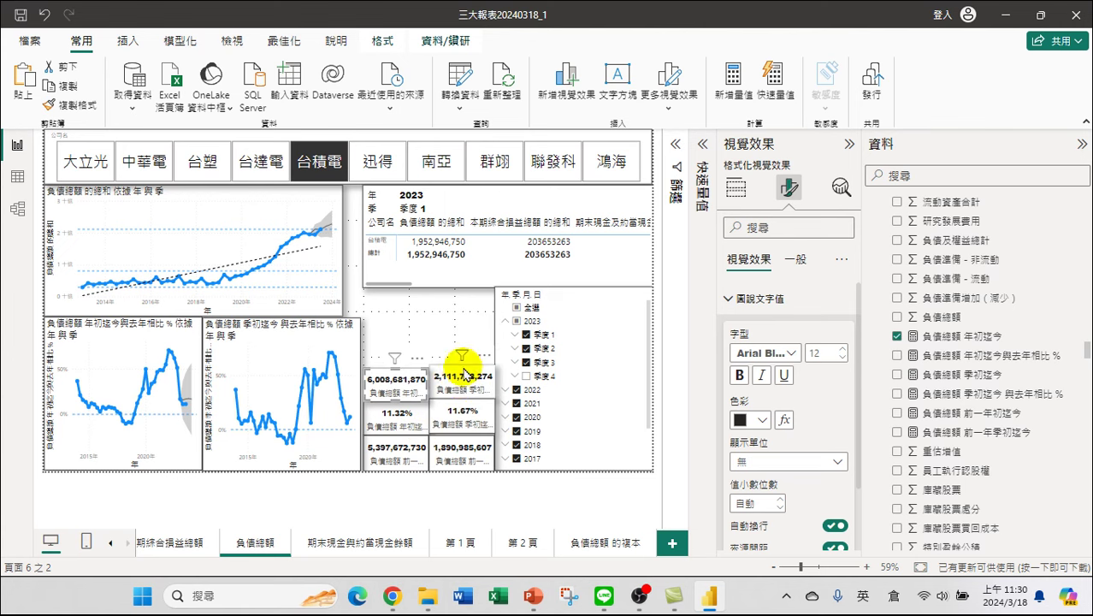
Add a KPI visual in the gap above the compact cards with 負債總額 年初迄今 as its value
{"action": "left_click", "coordinate": [463, 378]}
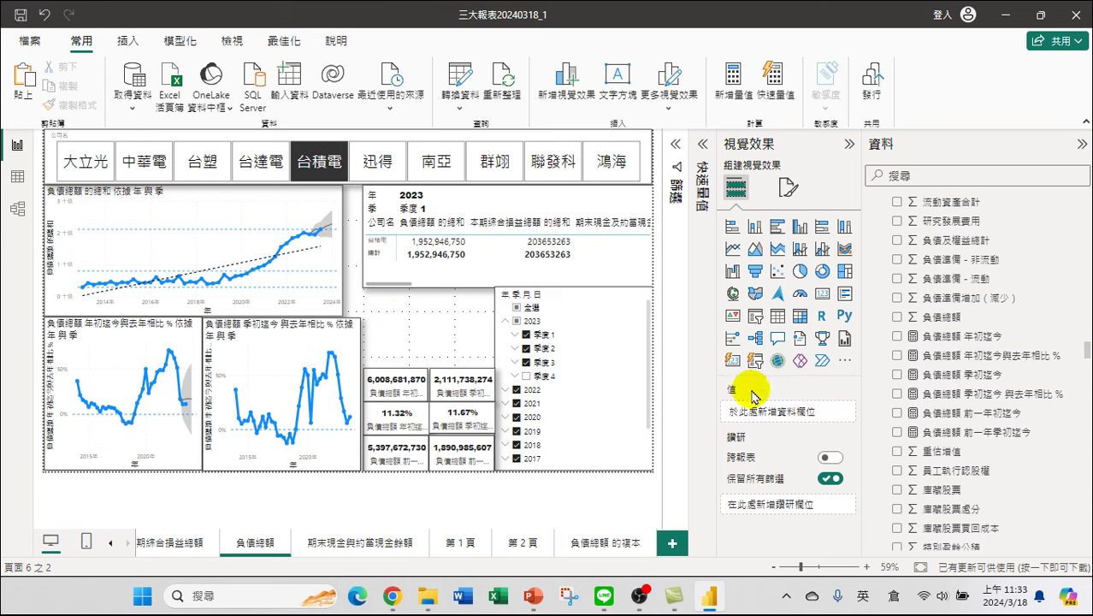
{"action": "left_click", "coordinate": [733, 317]}
{"action": "left_click_drag", "start_coordinate": [544, 349], "coordinate": [468, 336]}
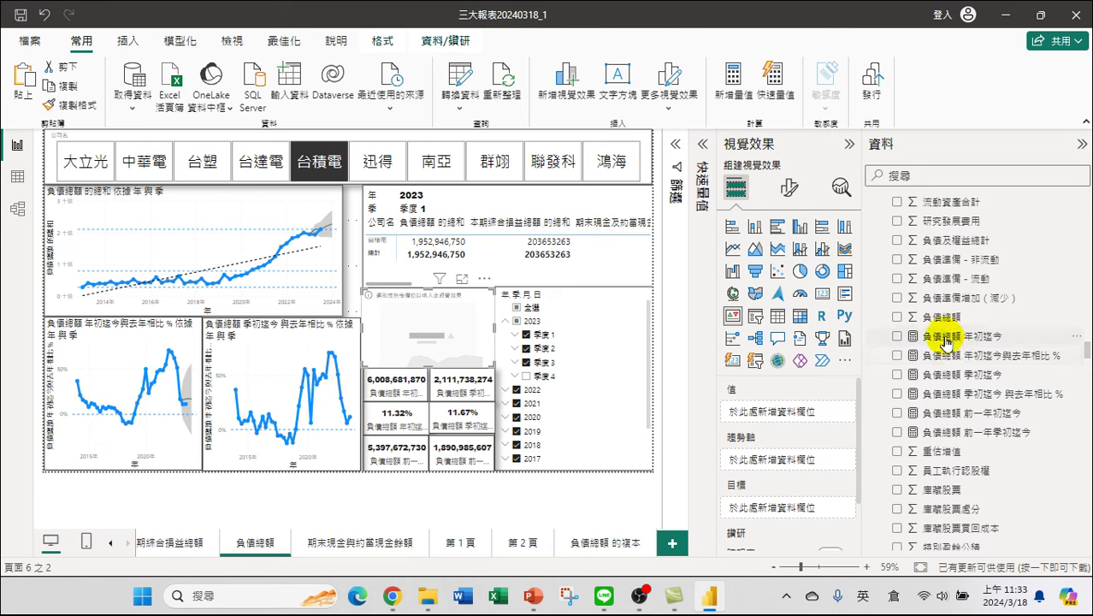
{"action": "left_click", "coordinate": [898, 340]}
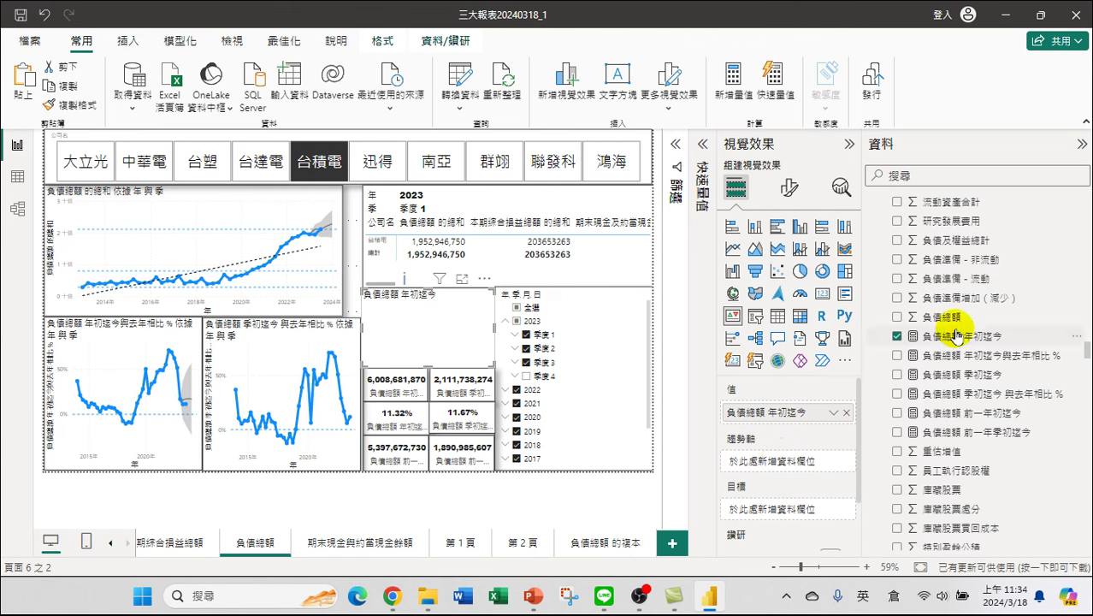
Set 日期 as the KPI's trend axis and 負債總額 前一年初迄今 as its target
{"action": "scroll", "coordinate": [977, 327], "scroll_direction": "up", "scroll_amount": 2}
{"action": "left_click_drag", "start_coordinate": [1086, 345], "coordinate": [1086, 200]}
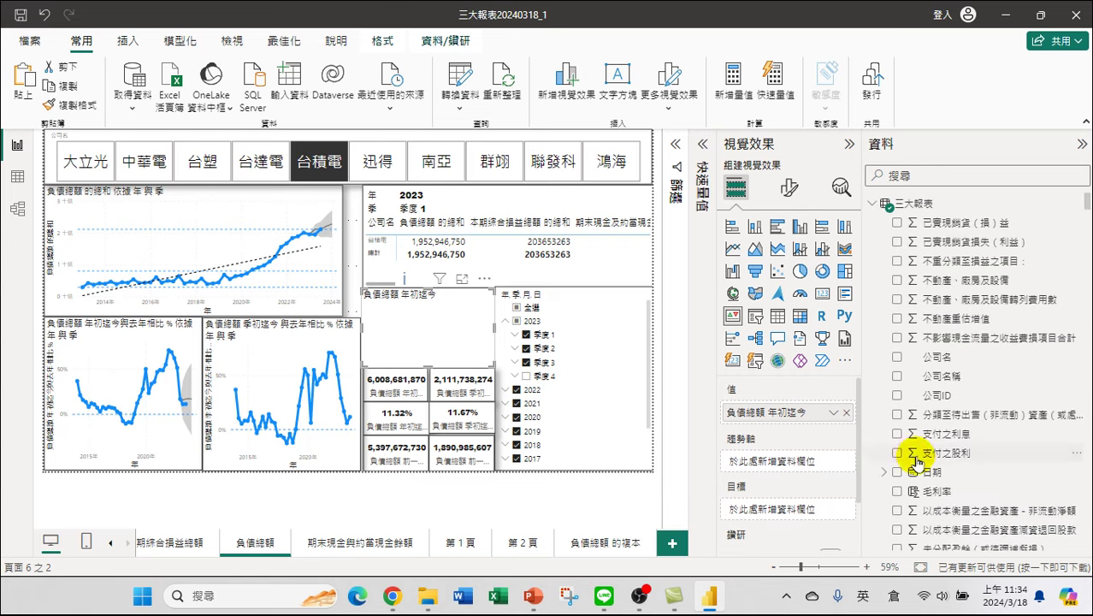
{"action": "left_click_drag", "start_coordinate": [898, 472], "coordinate": [780, 462]}
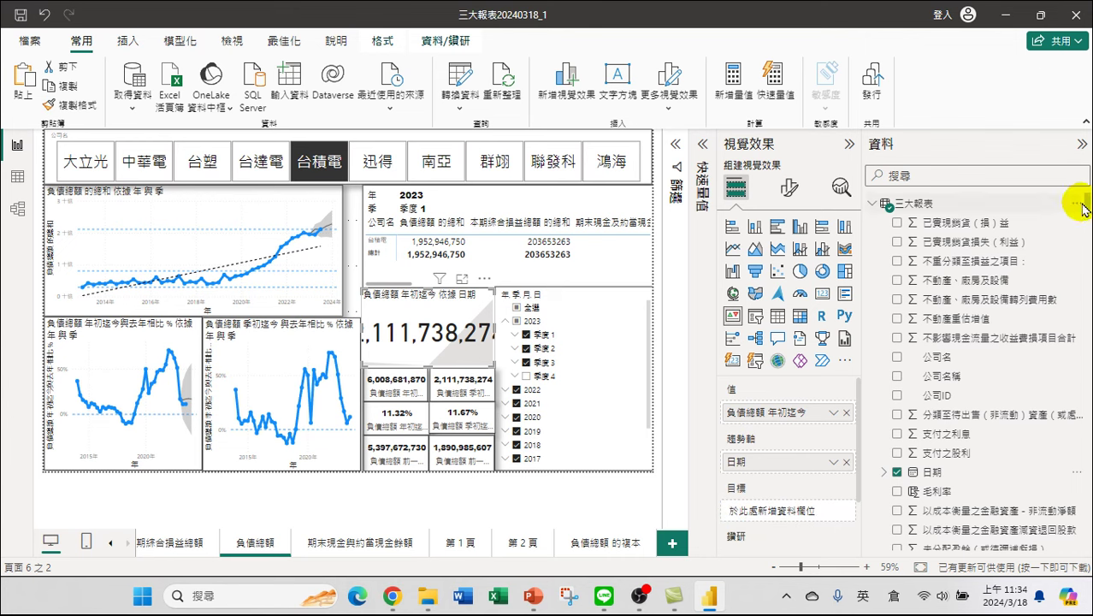
{"action": "left_click_drag", "start_coordinate": [1085, 198], "coordinate": [1086, 350]}
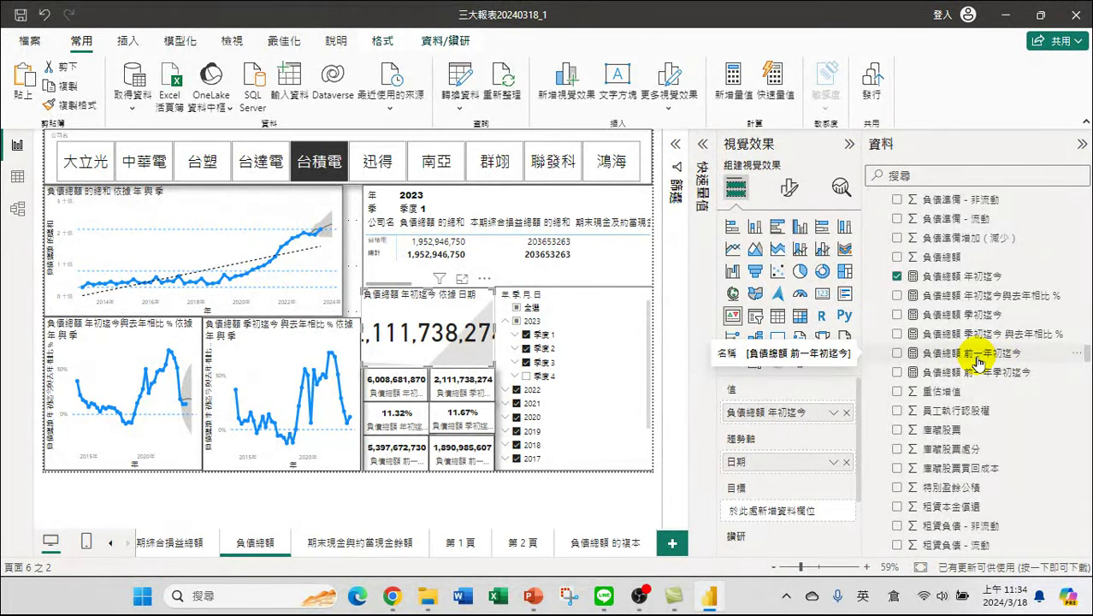
{"action": "left_click_drag", "start_coordinate": [953, 352], "coordinate": [775, 507]}
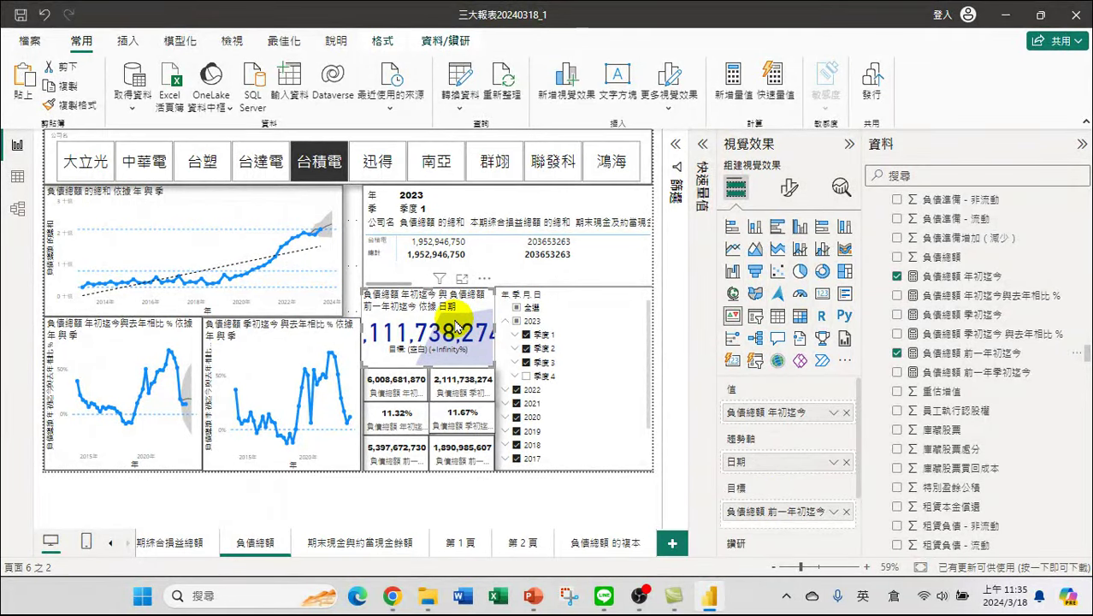
Format the KPI's callout value in Arial Black at font size 20
{"action": "left_click", "coordinate": [789, 188]}
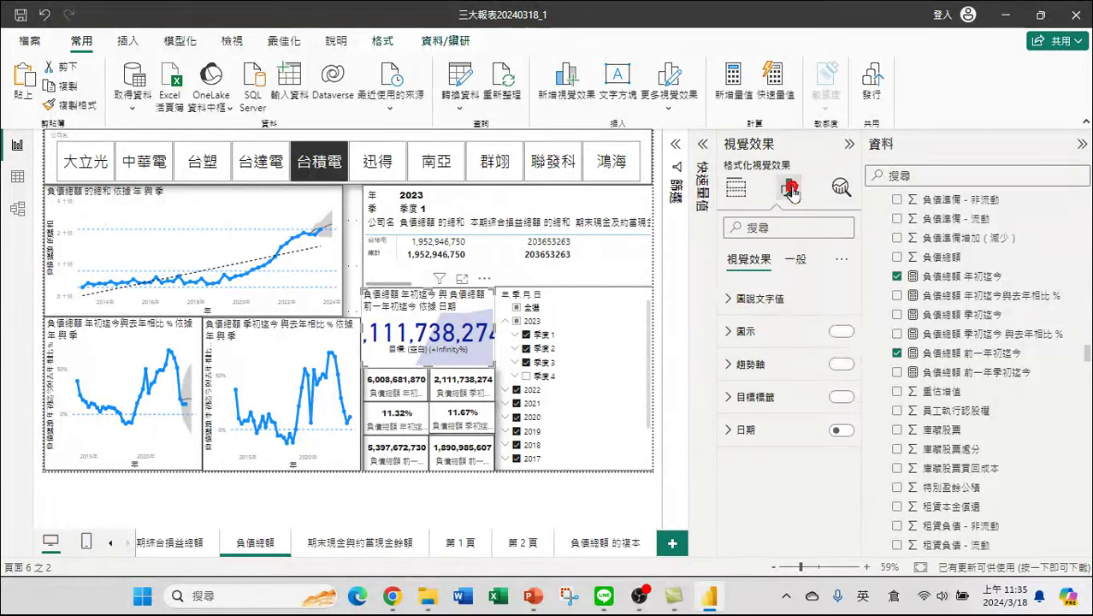
{"action": "left_click", "coordinate": [745, 299]}
{"action": "double_click", "coordinate": [825, 354]}
{"action": "type", "text": "20"}
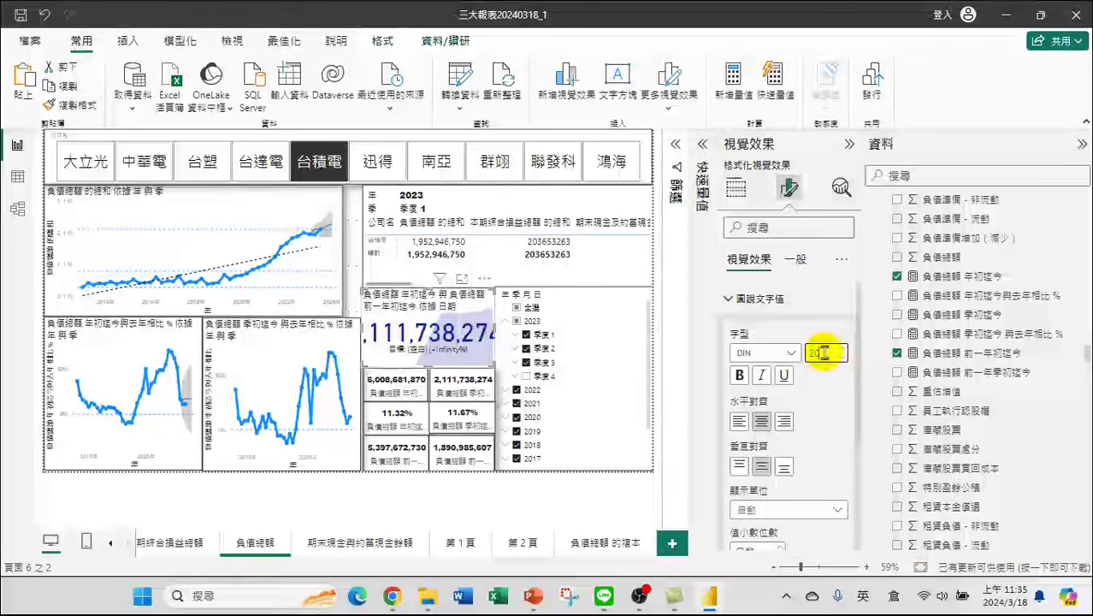
{"action": "key", "text": "Return"}
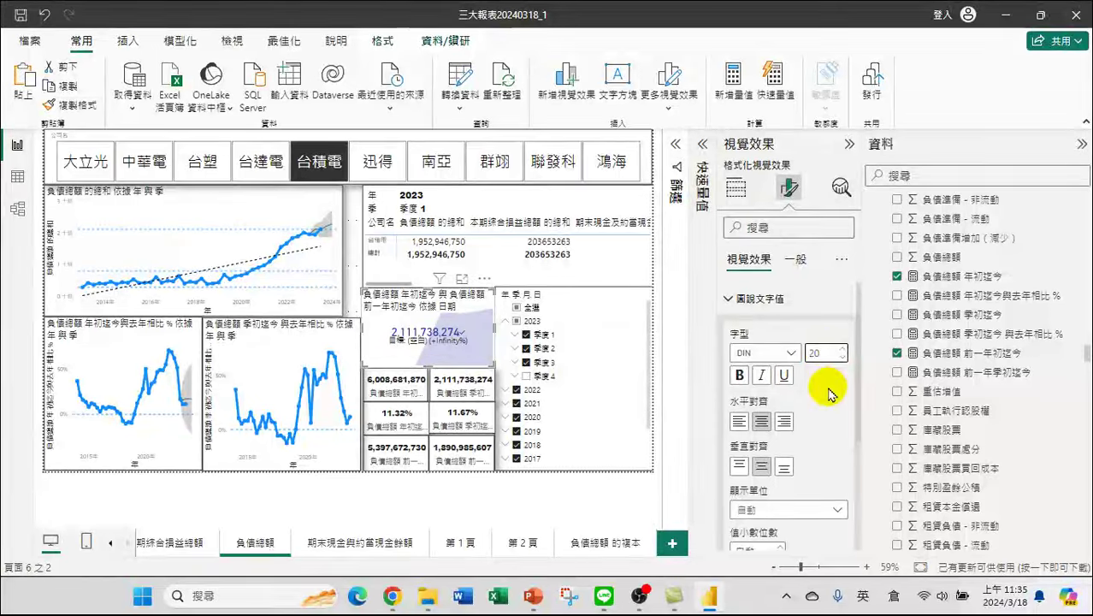
{"action": "left_click", "coordinate": [760, 352]}
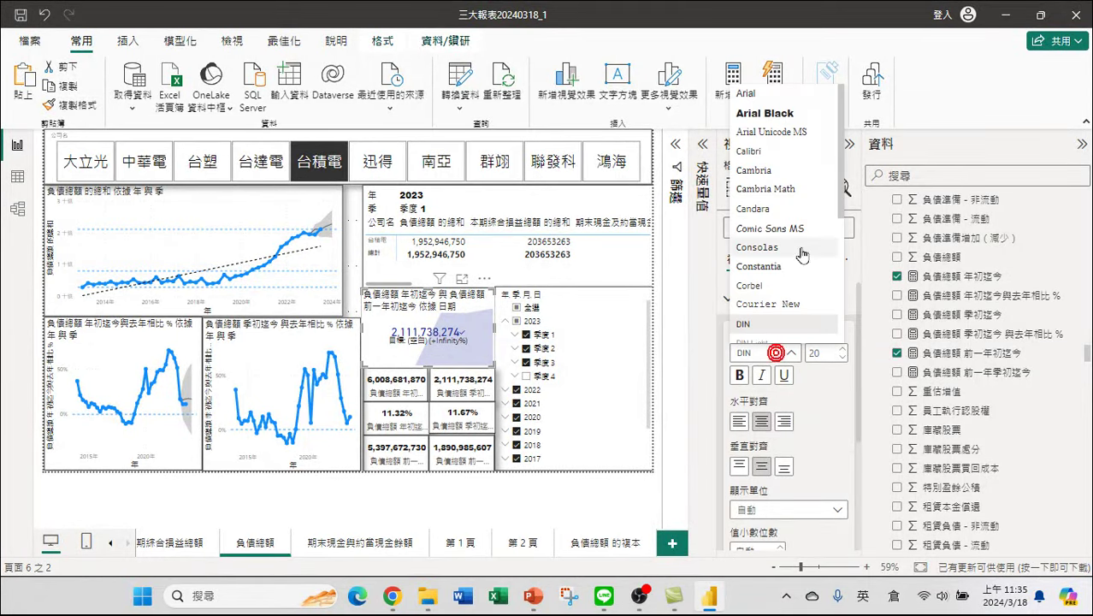
{"action": "left_click", "coordinate": [764, 114]}
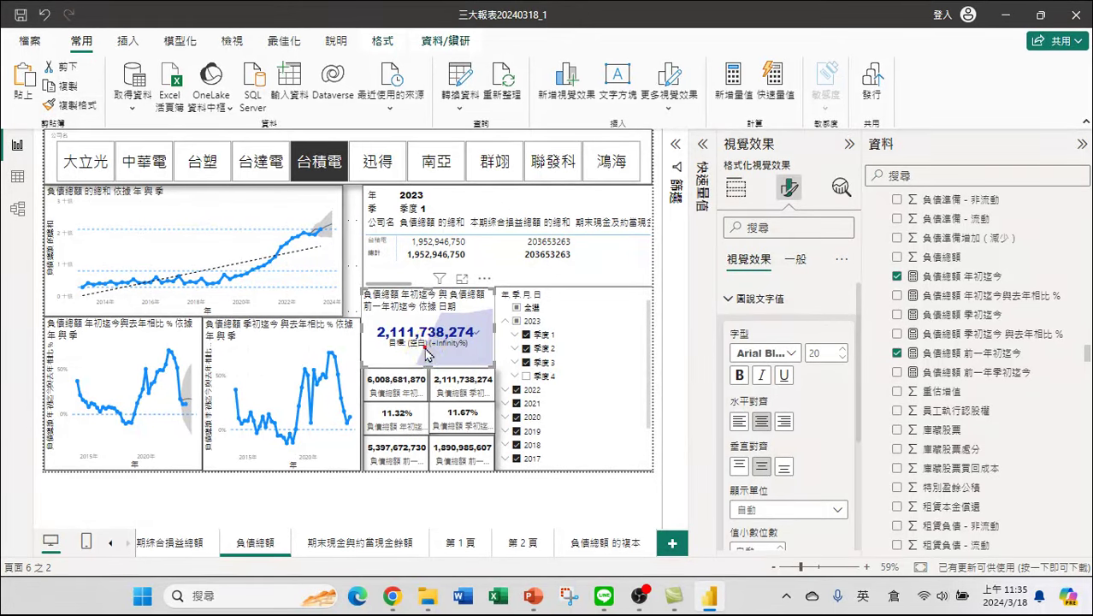
Toggle 季度 3 of 2023 off and back on in the date slicer
{"action": "left_click", "coordinate": [526, 362]}
{"action": "left_click", "coordinate": [525, 366]}
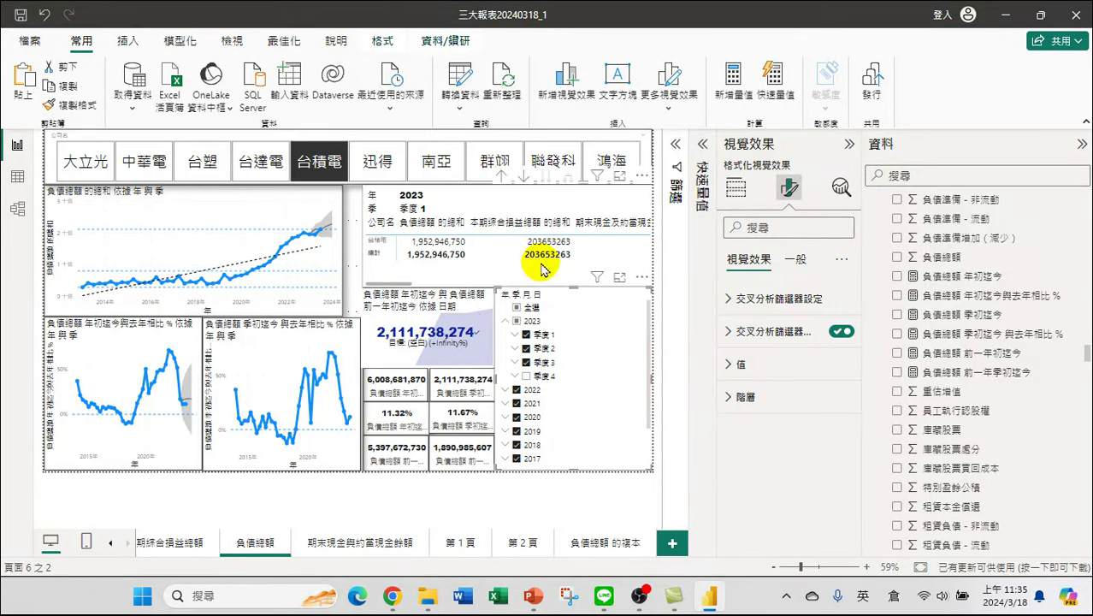
Switch the 負債總額 年初迄今 KPI's trend axis from plain 日期 to the 日期階層 date hierarchy
{"action": "left_click", "coordinate": [436, 312]}
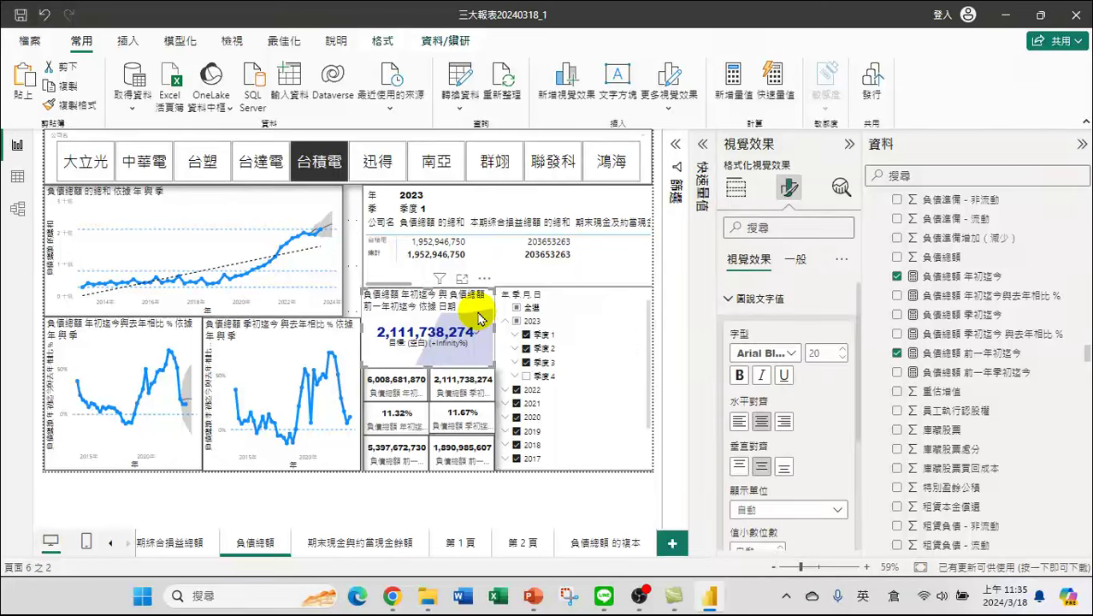
{"action": "left_click", "coordinate": [736, 187]}
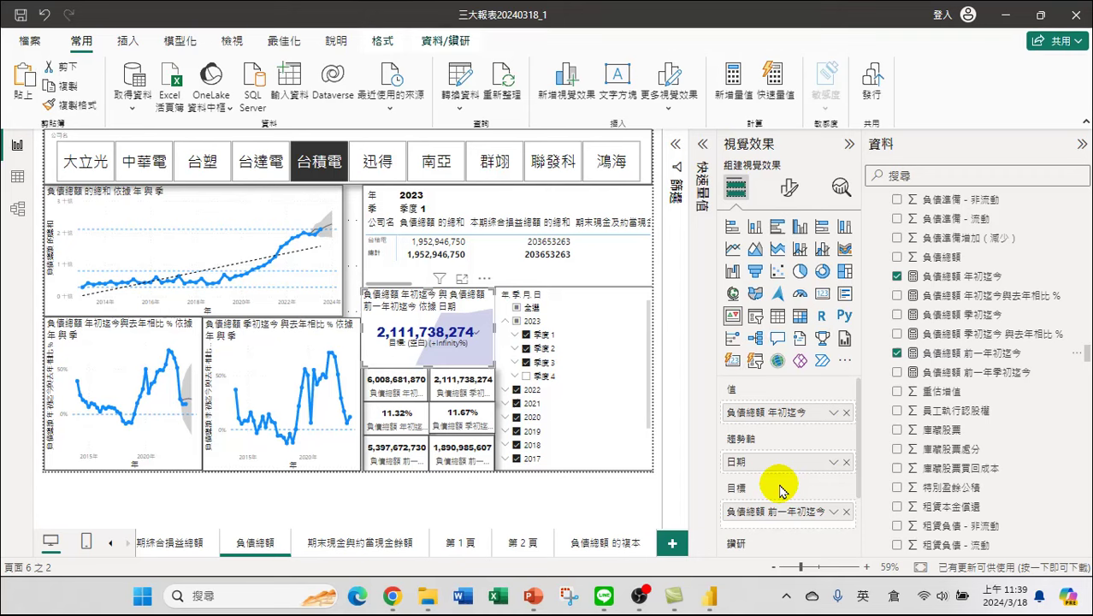
{"action": "left_click", "coordinate": [834, 463]}
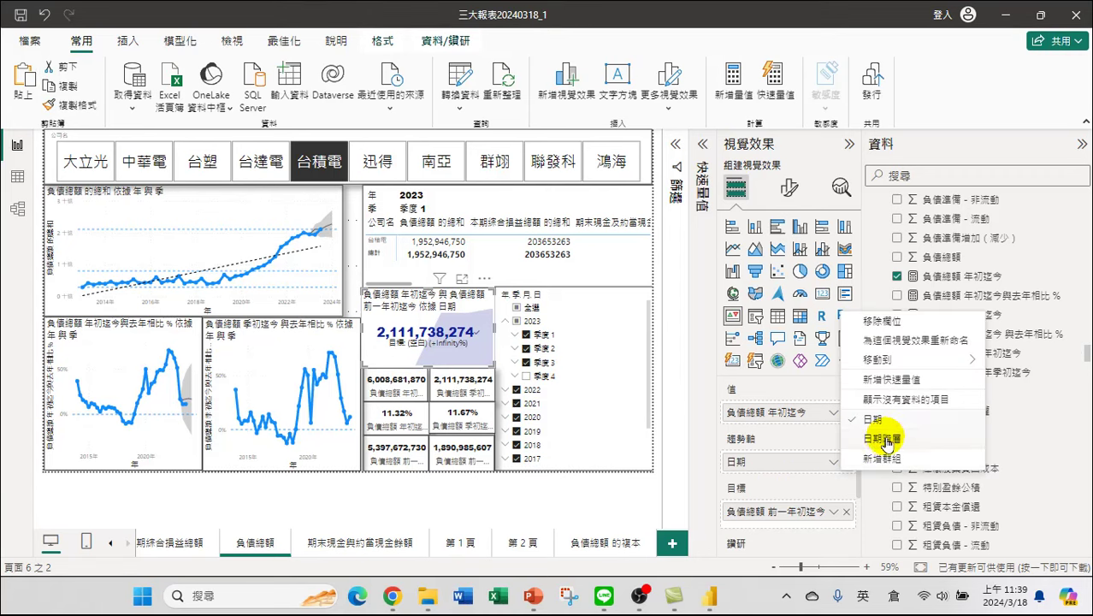
{"action": "left_click", "coordinate": [882, 439]}
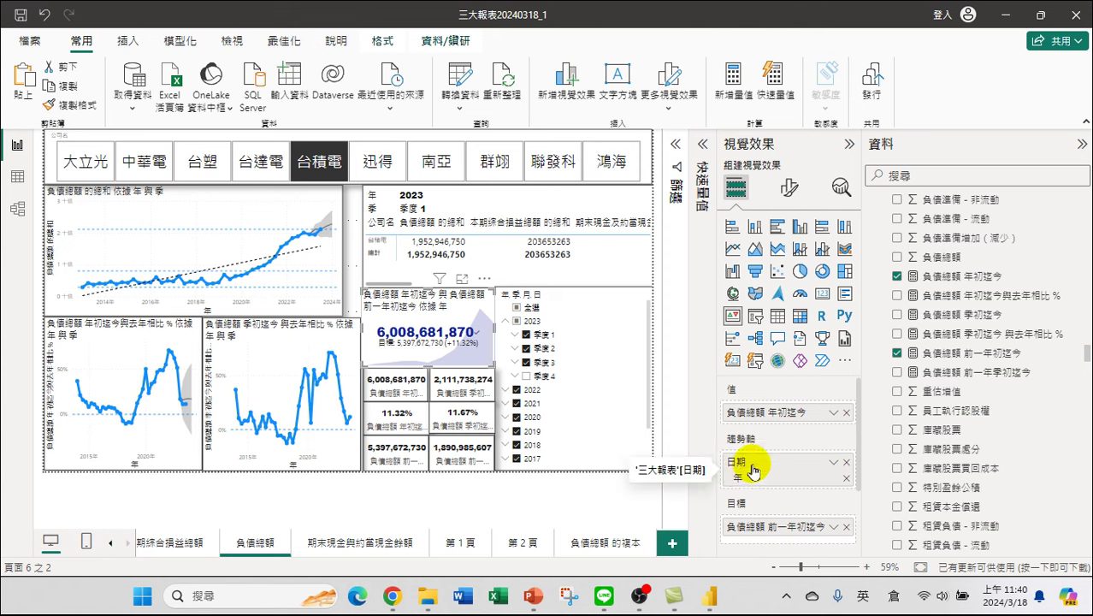
Compare the KPI's trend axis settings by switching to plain 日期 and back to 日期階層
{"action": "left_click", "coordinate": [833, 463]}
{"action": "left_click", "coordinate": [871, 439]}
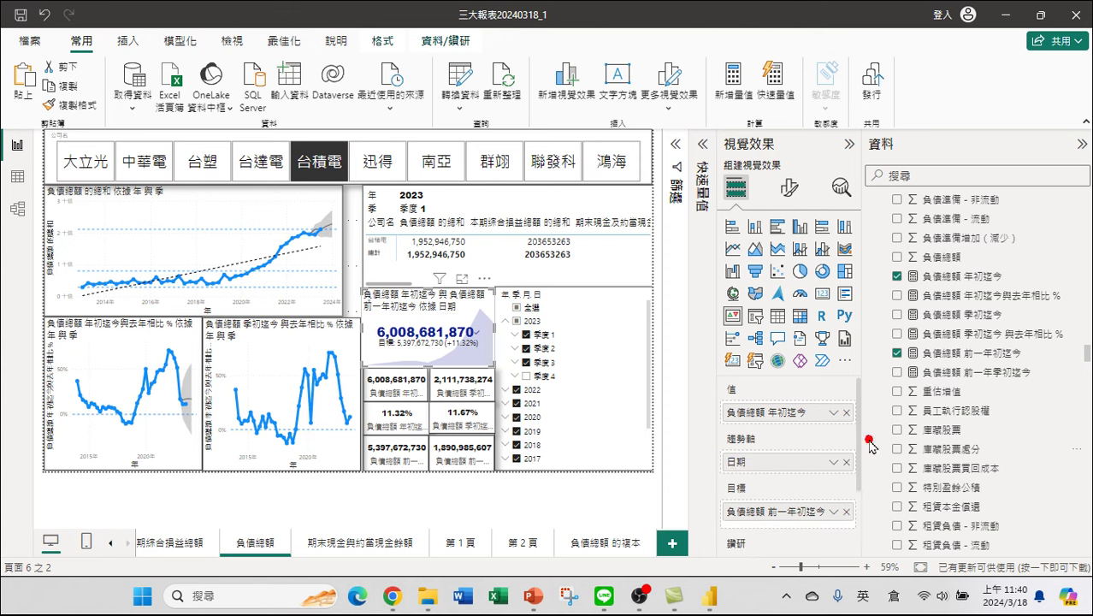
{"action": "left_click", "coordinate": [833, 467]}
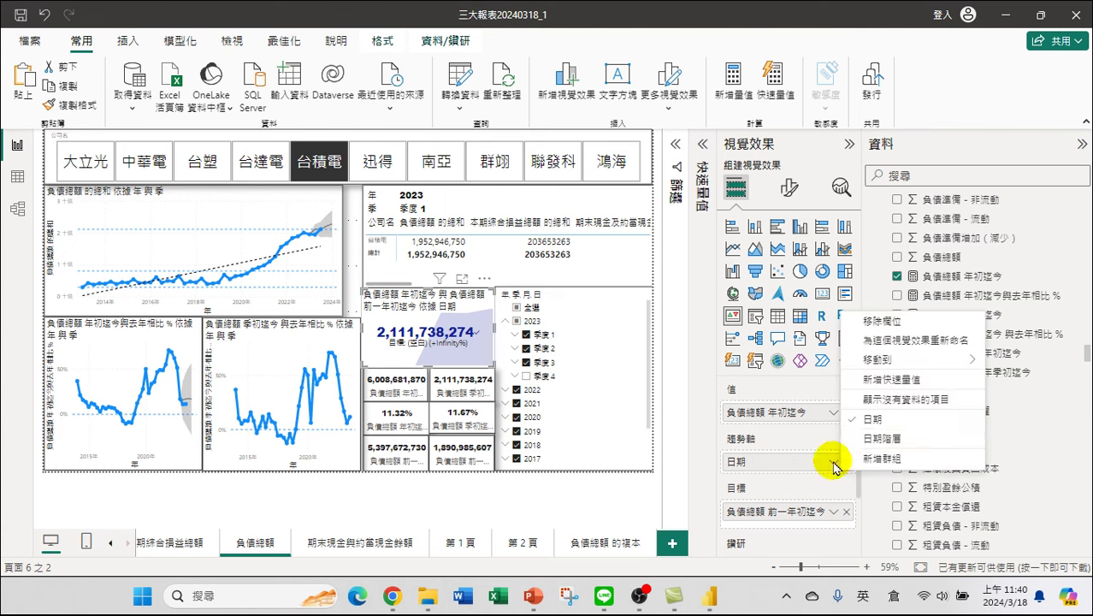
{"action": "left_click", "coordinate": [866, 435]}
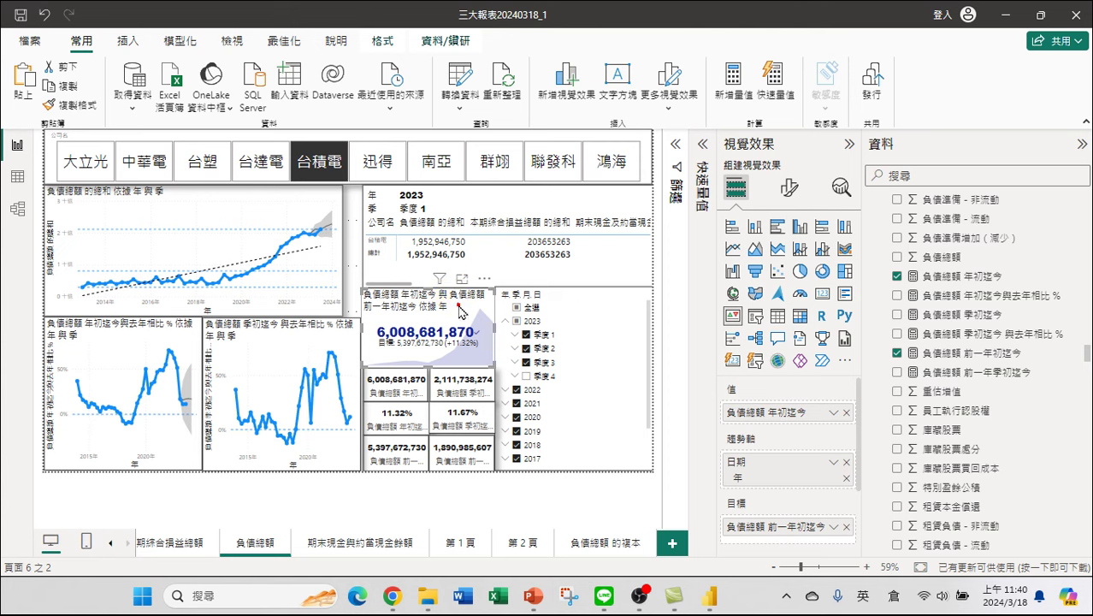
Narrow the KPI to the width of the card column below and place a copy of it beside the original
{"action": "left_click_drag", "start_coordinate": [493, 326], "coordinate": [431, 328]}
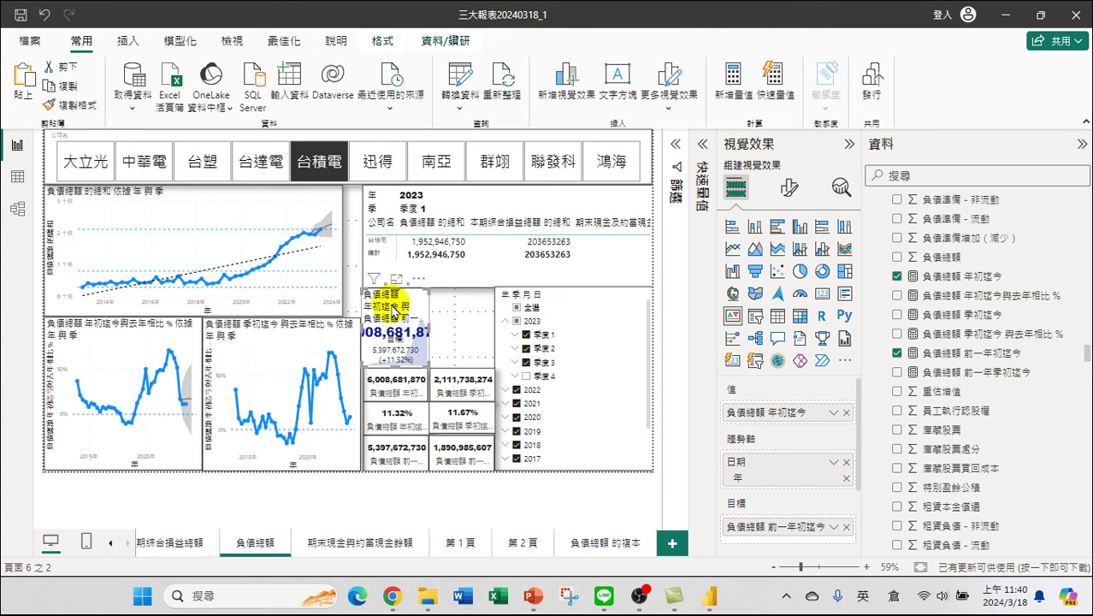
{"action": "left_click", "coordinate": [68, 85]}
{"action": "left_click", "coordinate": [24, 81]}
{"action": "mouse_move", "coordinate": [405, 303]}
{"action": "left_mouse_down"}
{"action": "mouse_move", "coordinate": [469, 313]}
{"action": "mouse_move", "coordinate": [474, 302]}
{"action": "left_mouse_up"}
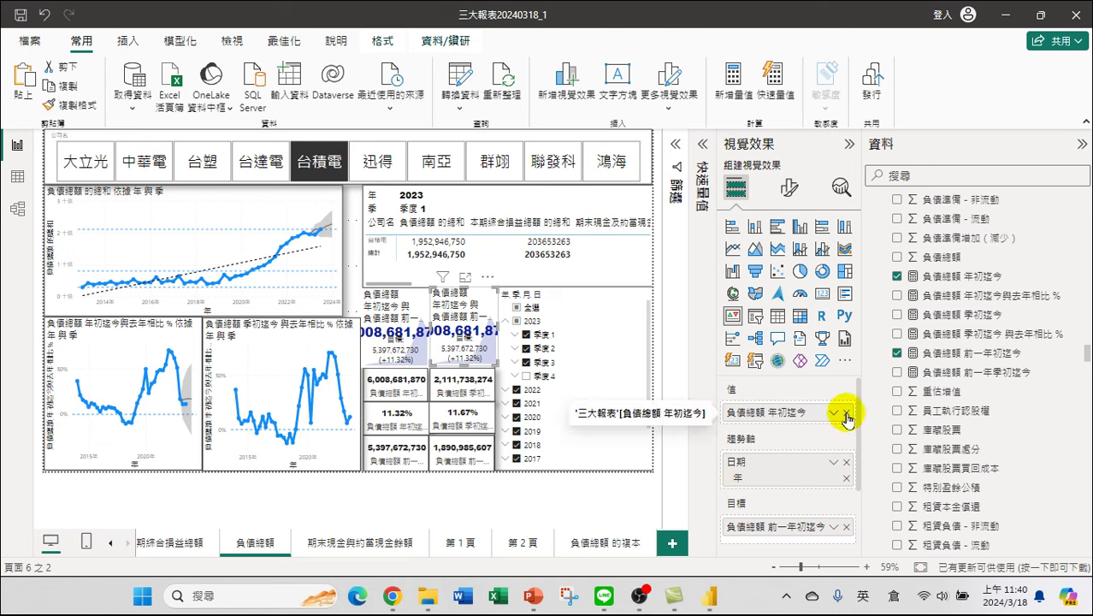
Replace the copied KPI's value with 負債總額 季初迄今 and its target with 負債總額 前一年季初迄今
{"action": "left_click", "coordinate": [846, 414]}
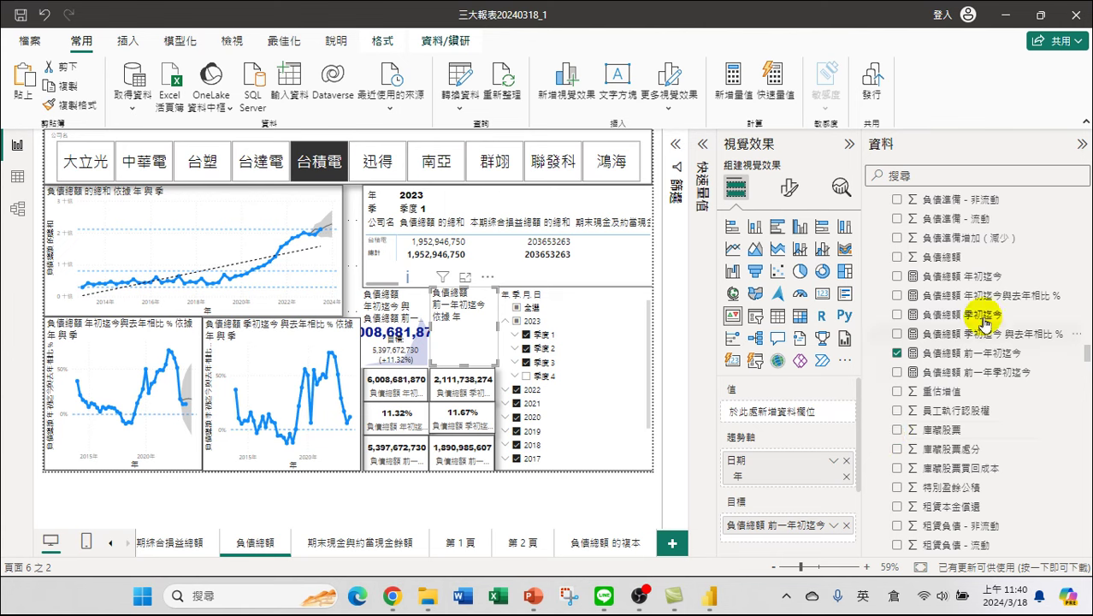
{"action": "left_click", "coordinate": [951, 314]}
{"action": "left_click_drag", "start_coordinate": [951, 314], "coordinate": [819, 412]}
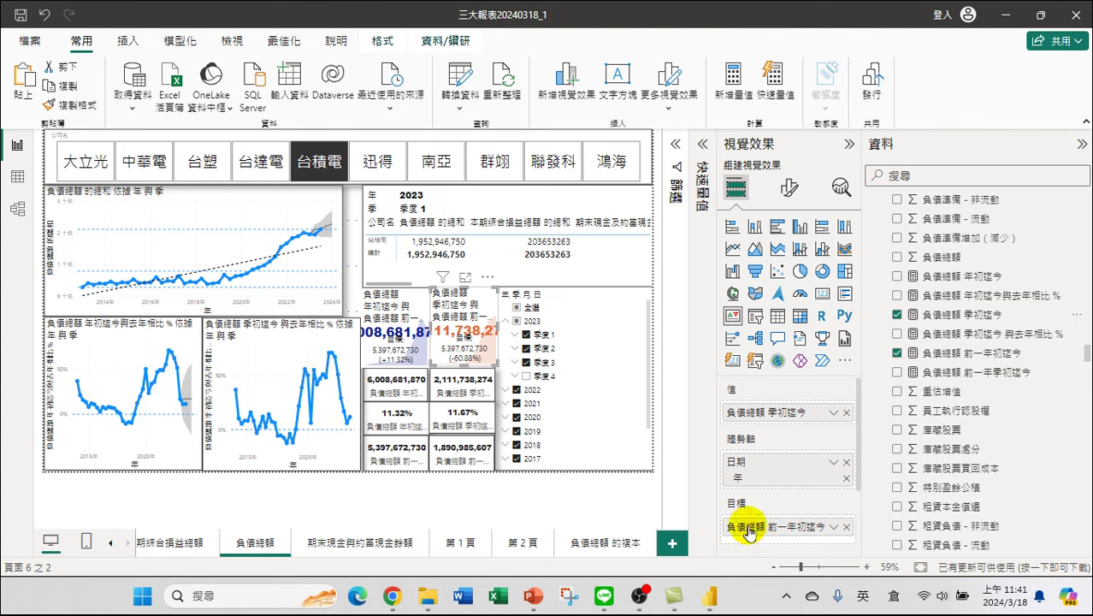
{"action": "left_click", "coordinate": [846, 527]}
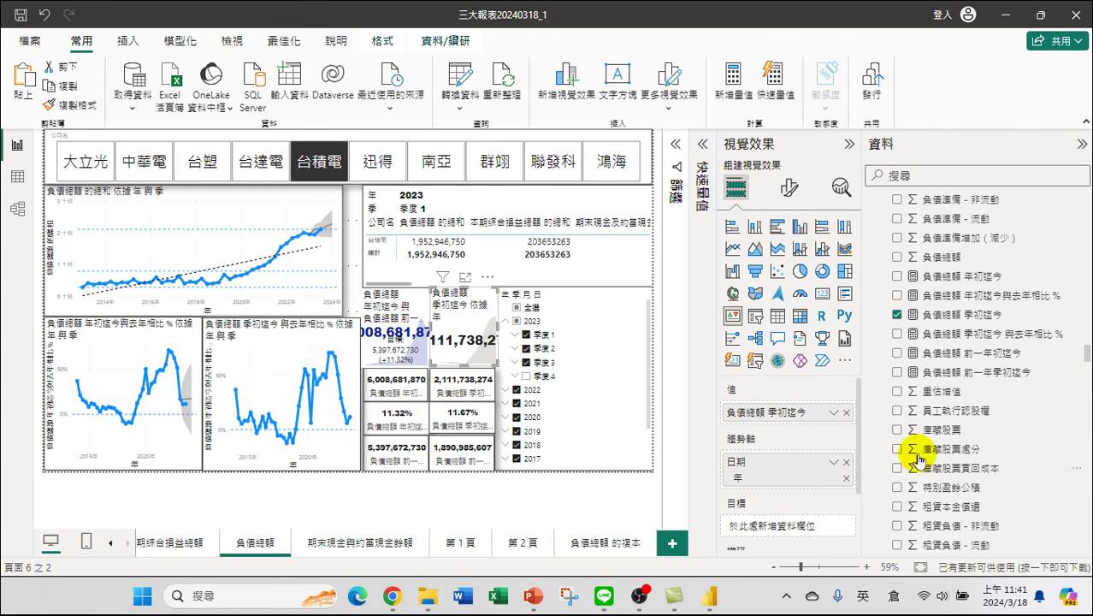
{"action": "left_click_drag", "start_coordinate": [962, 372], "coordinate": [823, 525]}
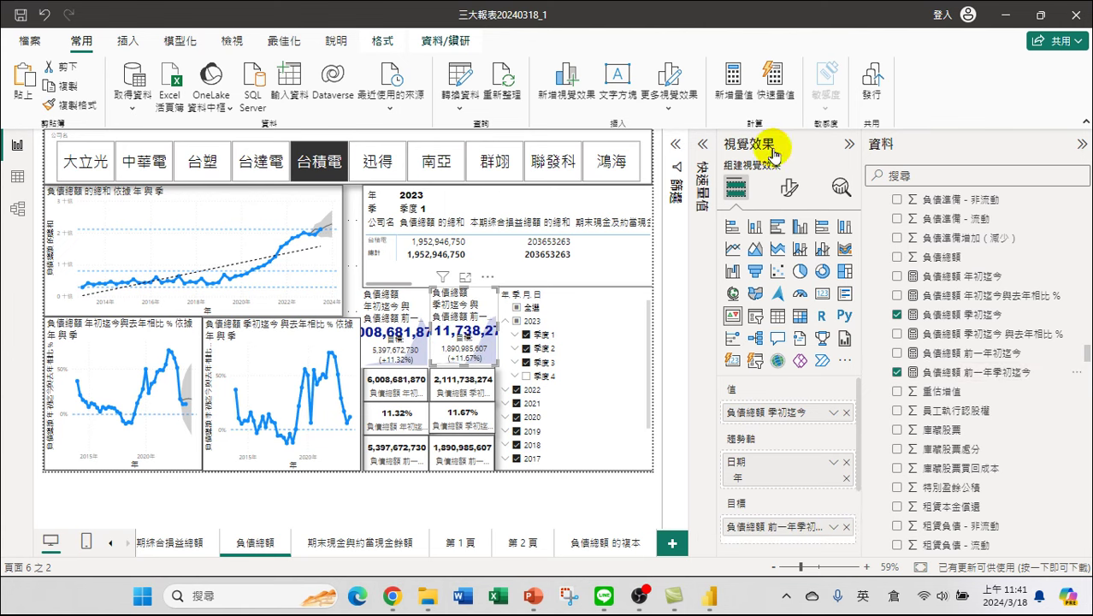
{"action": "left_click", "coordinate": [392, 334]}
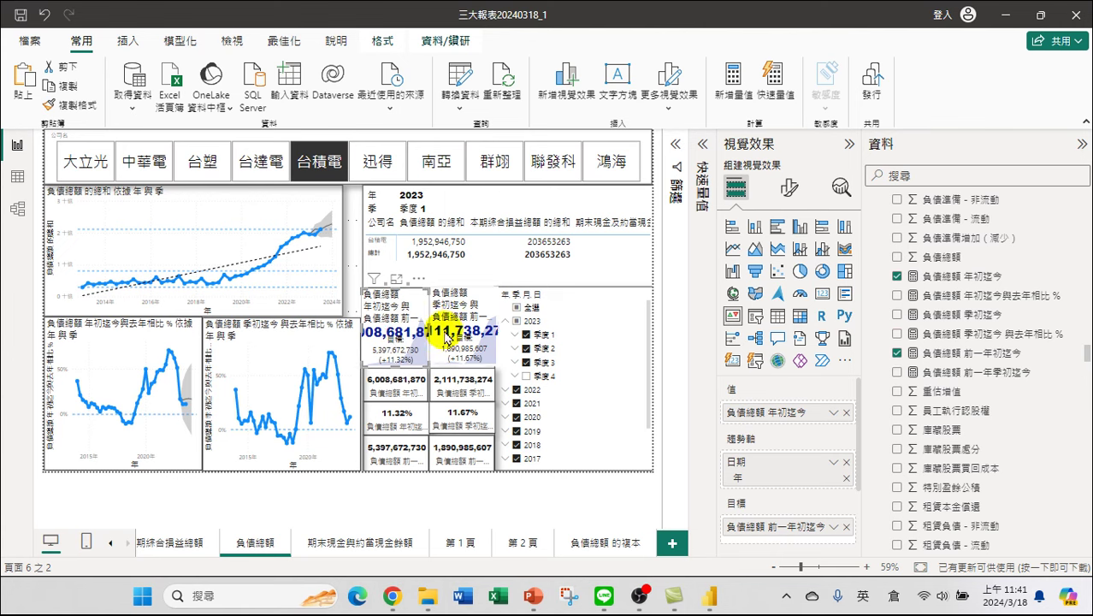
{"action": "left_click", "coordinate": [788, 187]}
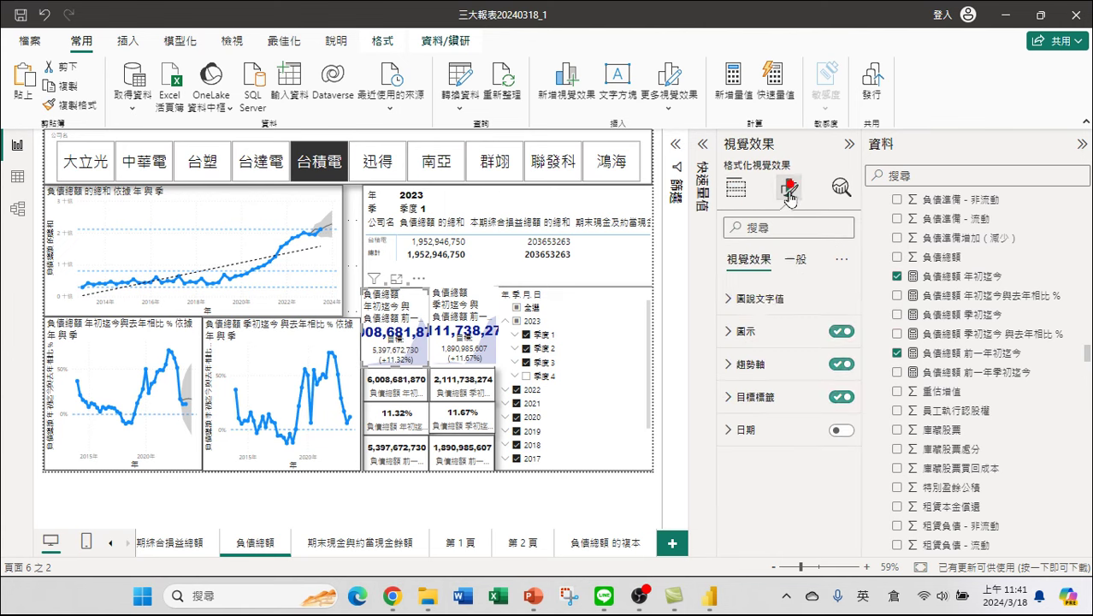
{"action": "left_click", "coordinate": [769, 301]}
{"action": "double_click", "coordinate": [823, 350]}
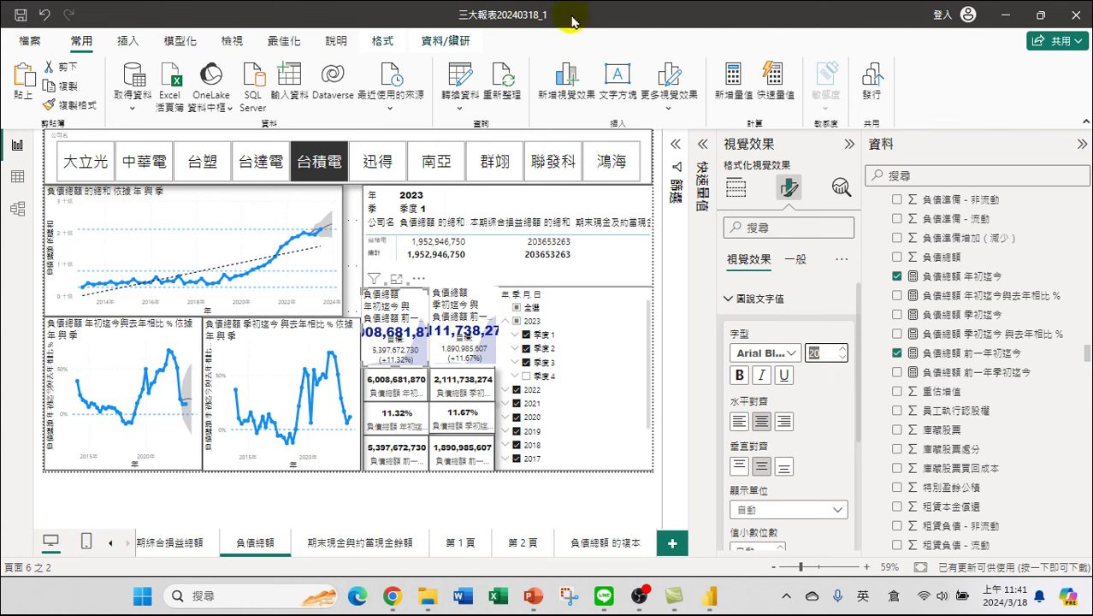
Narrow the date slicer and widen the two KPI visuals side by side to fill the freed space
{"action": "left_click", "coordinate": [535, 338]}
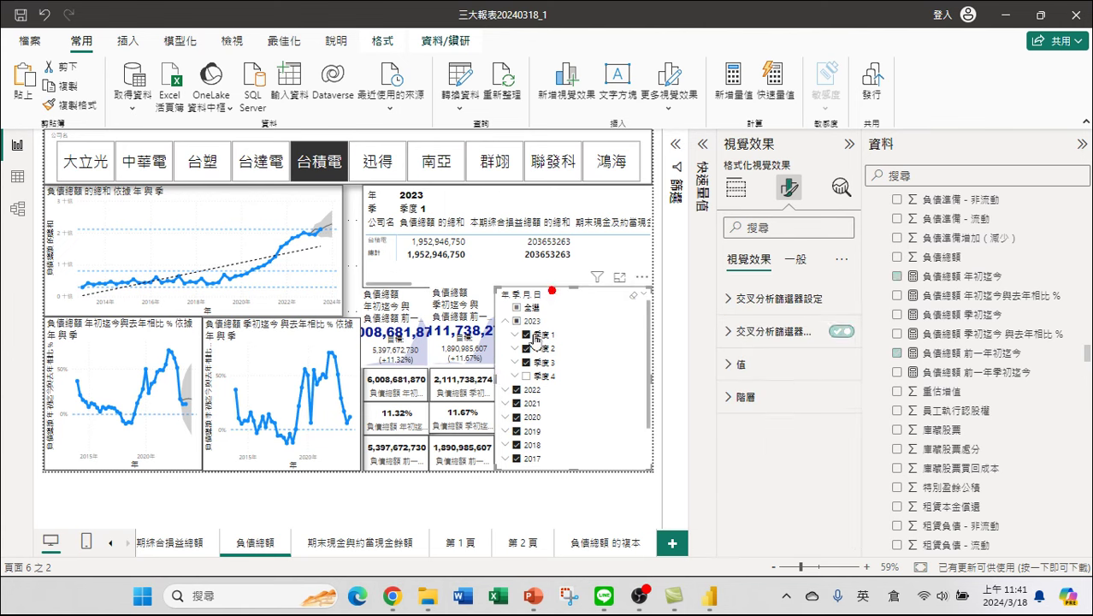
{"action": "left_click_drag", "start_coordinate": [499, 385], "coordinate": [568, 385]}
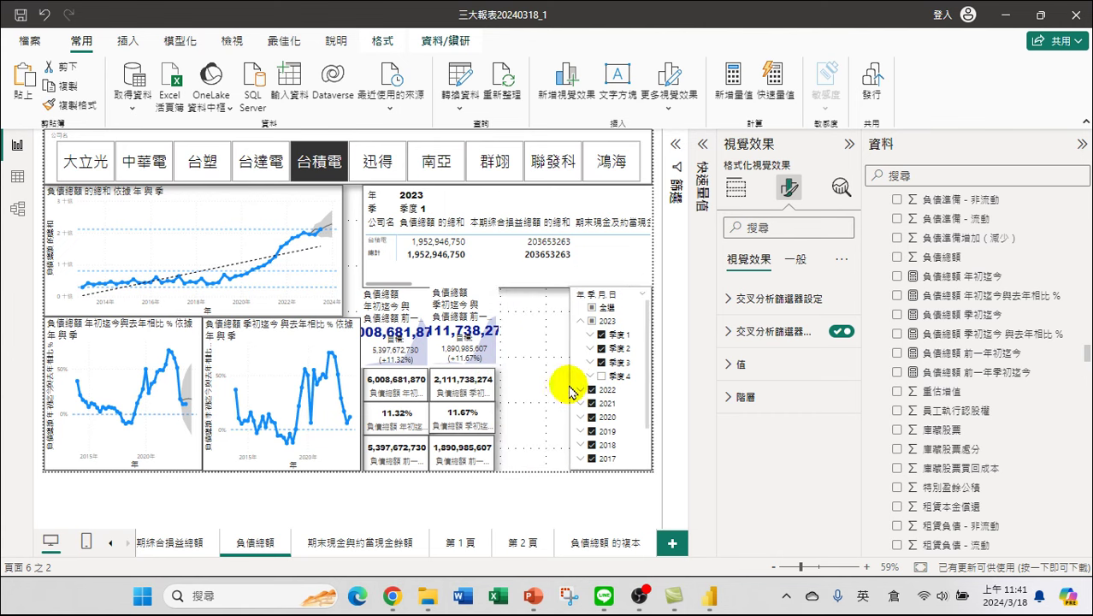
{"action": "left_click", "coordinate": [483, 331]}
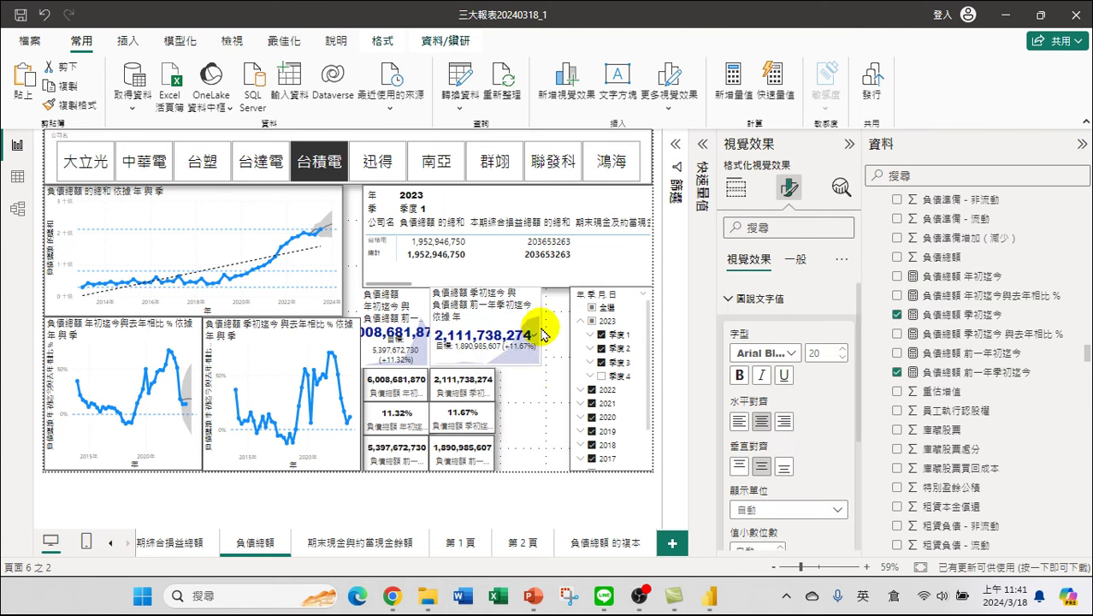
{"action": "left_click_drag", "start_coordinate": [491, 295], "coordinate": [528, 311]}
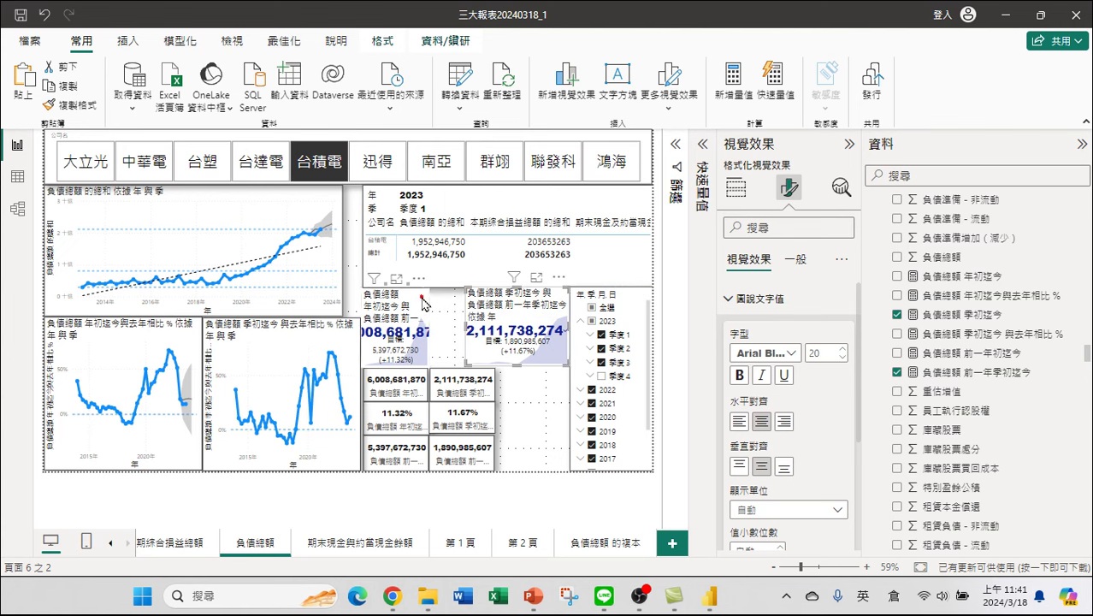
{"action": "left_click", "coordinate": [427, 327]}
{"action": "left_click_drag", "start_coordinate": [428, 328], "coordinate": [456, 339]}
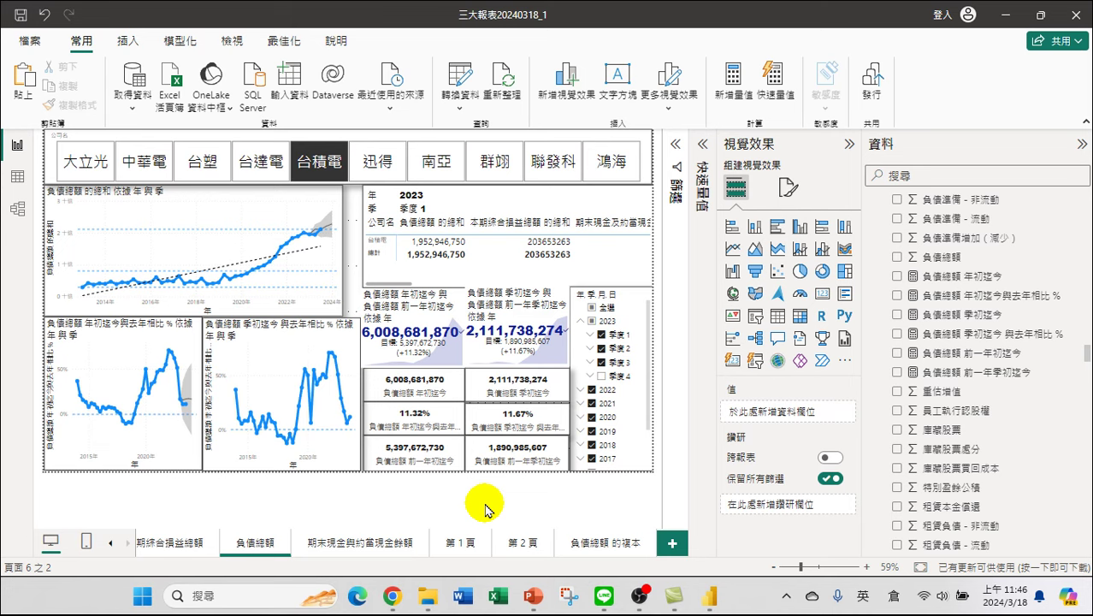
{"action": "left_click", "coordinate": [406, 316]}
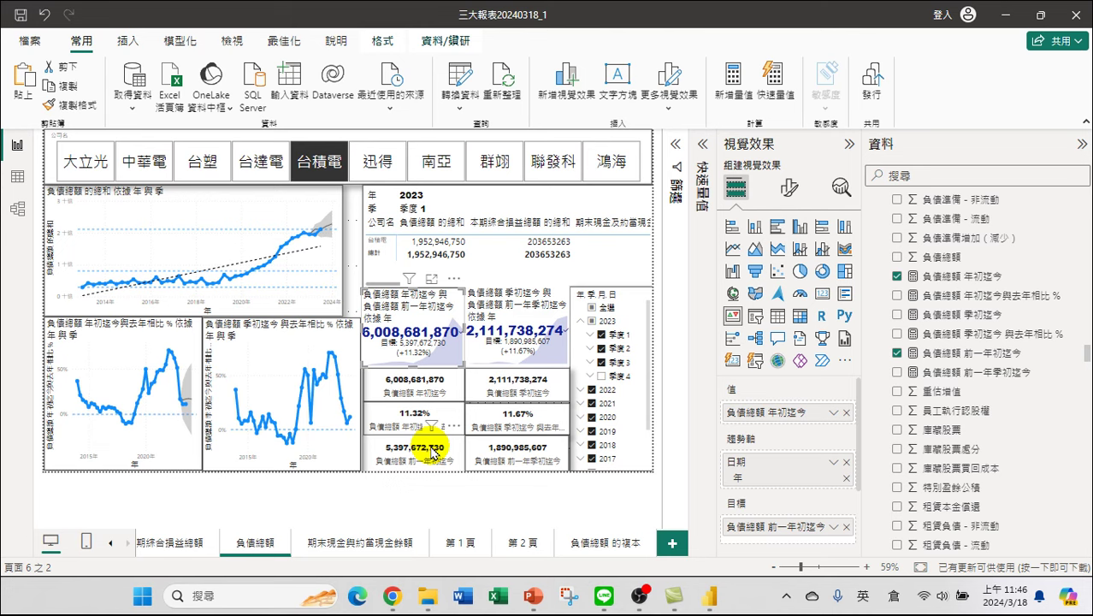
Delete the three year-to-date cards below the 負債總額 年初迄今 KPI
{"action": "left_click", "coordinate": [413, 392]}
{"action": "left_click", "coordinate": [413, 419]}
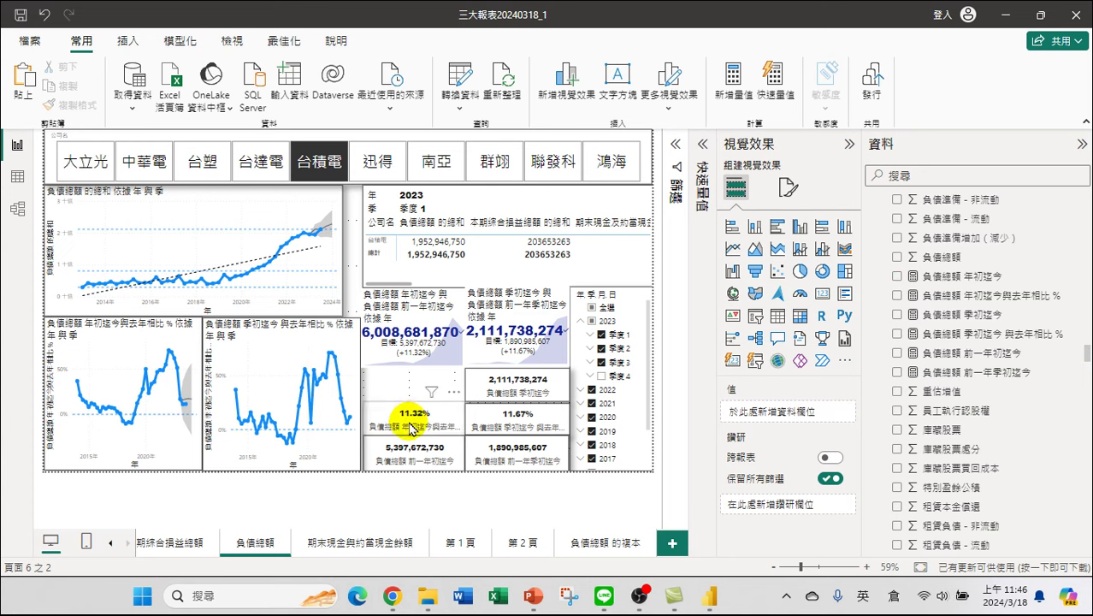
{"action": "key", "text": "Delete"}
{"action": "left_click", "coordinate": [412, 449]}
{"action": "key", "text": "Delete"}
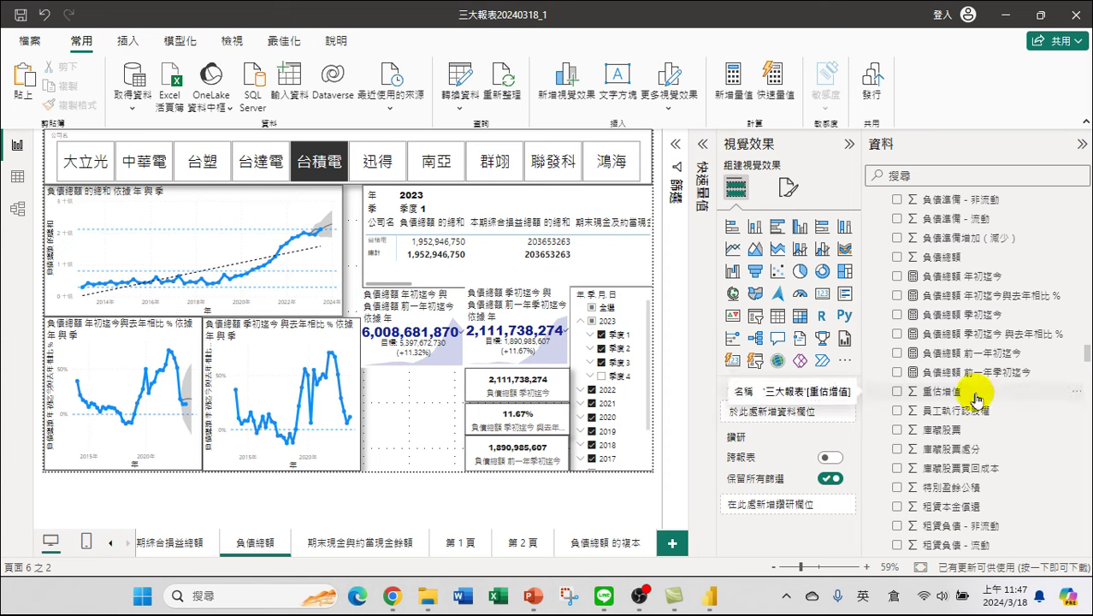
Delete the three quarter-to-date cards below the 負債總額 季初迄今 KPI
{"action": "left_click", "coordinate": [534, 402]}
{"action": "left_click", "coordinate": [504, 395]}
{"action": "key", "text": "Delete"}
{"action": "left_click", "coordinate": [501, 412]}
{"action": "key", "text": "Delete"}
{"action": "key", "text": "Delete"}
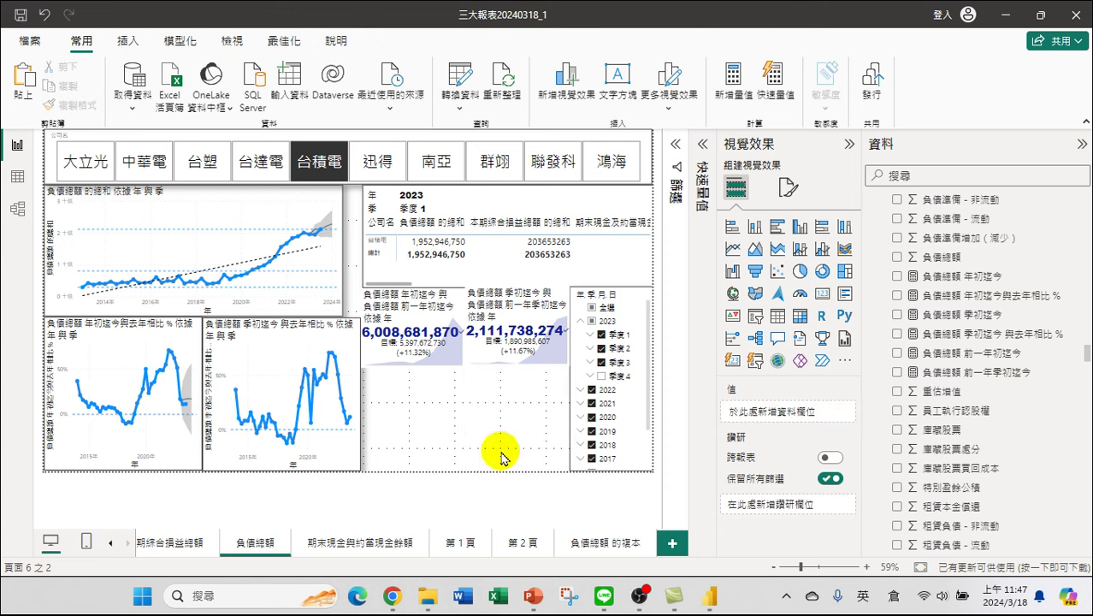
Change the title of the year-to-date KPI to 負債總額(YTD)KPI
{"action": "left_click", "coordinate": [403, 302]}
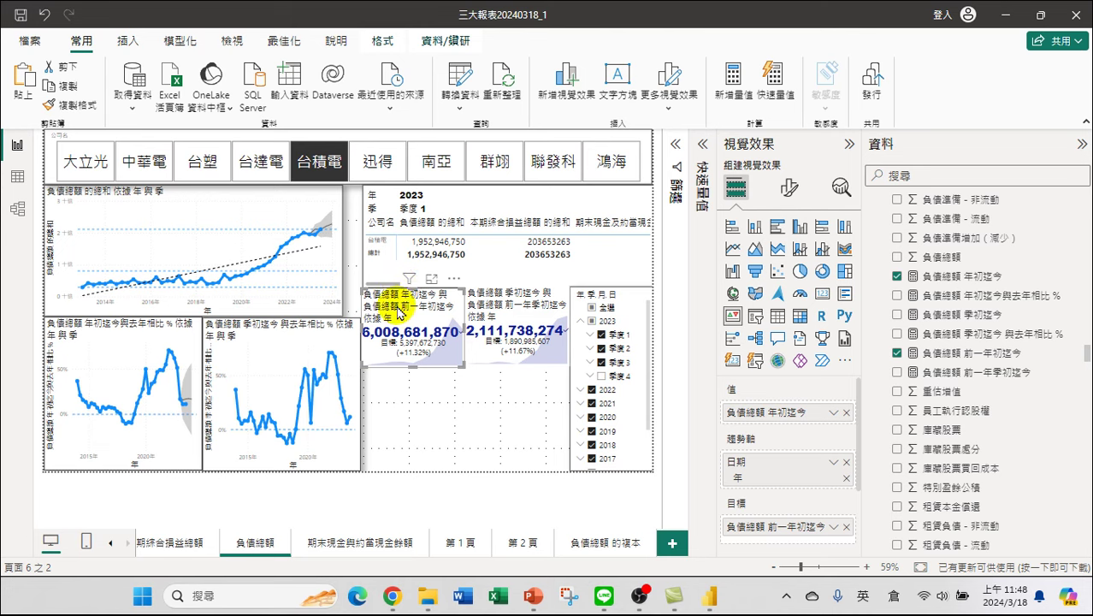
{"action": "left_click", "coordinate": [789, 188]}
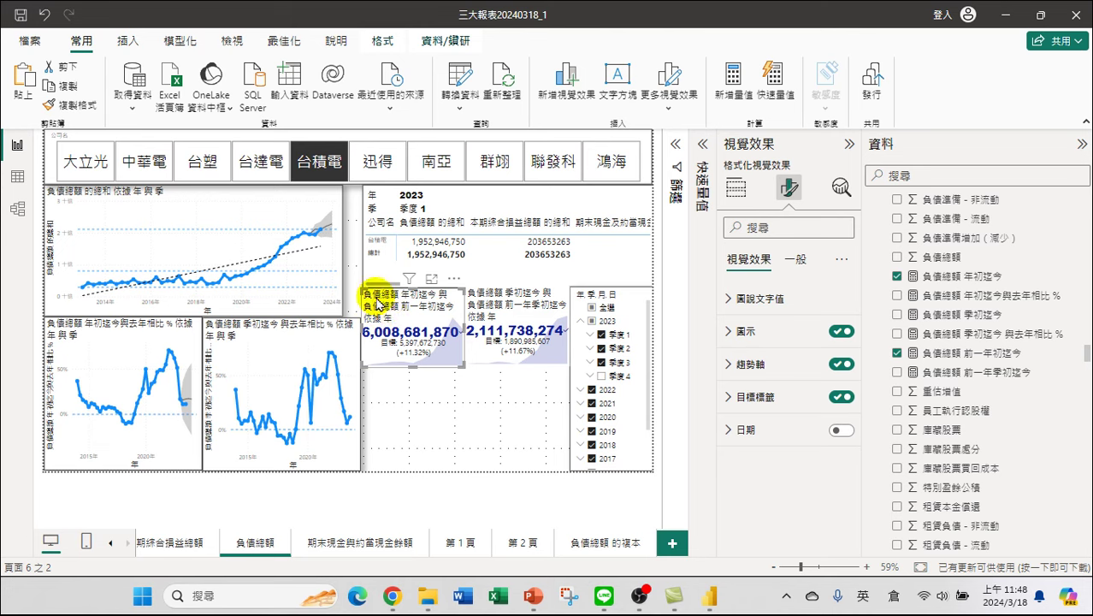
{"action": "left_click", "coordinate": [792, 189]}
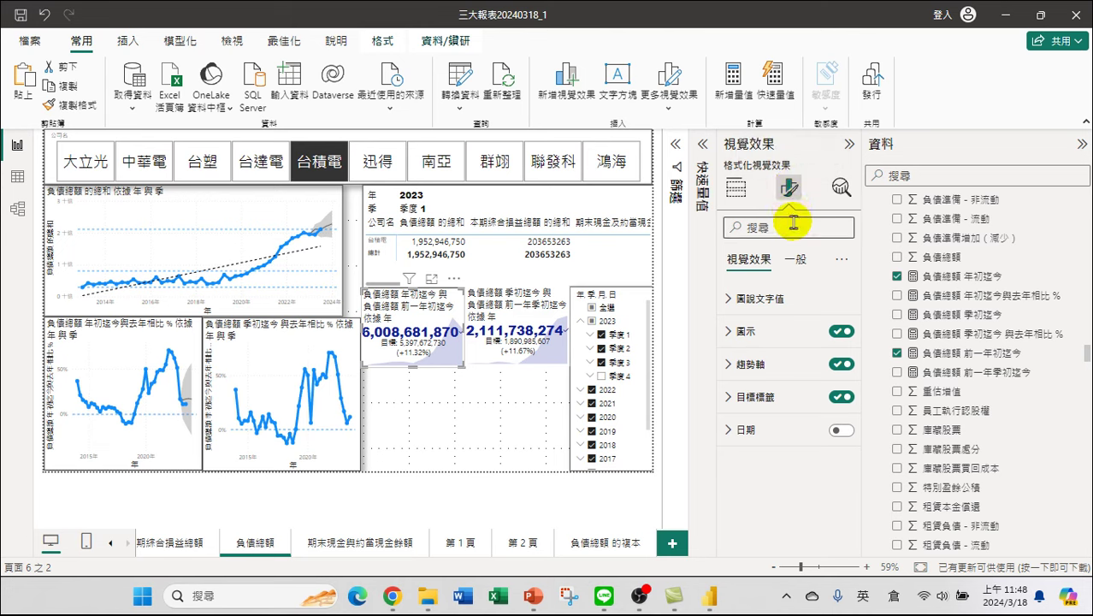
{"action": "left_click", "coordinate": [795, 259]}
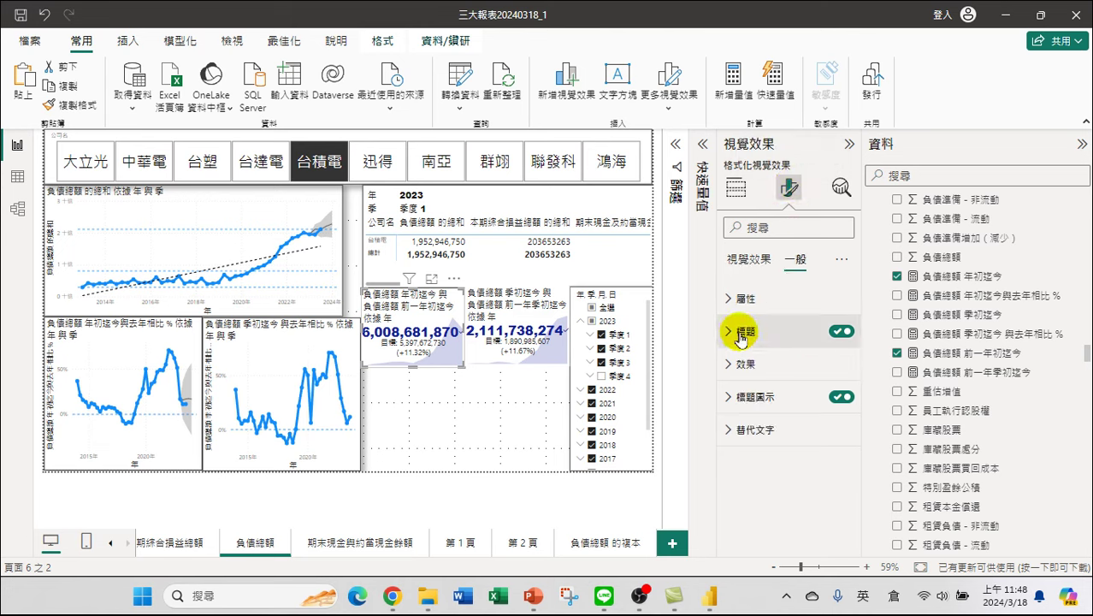
{"action": "left_click", "coordinate": [749, 332]}
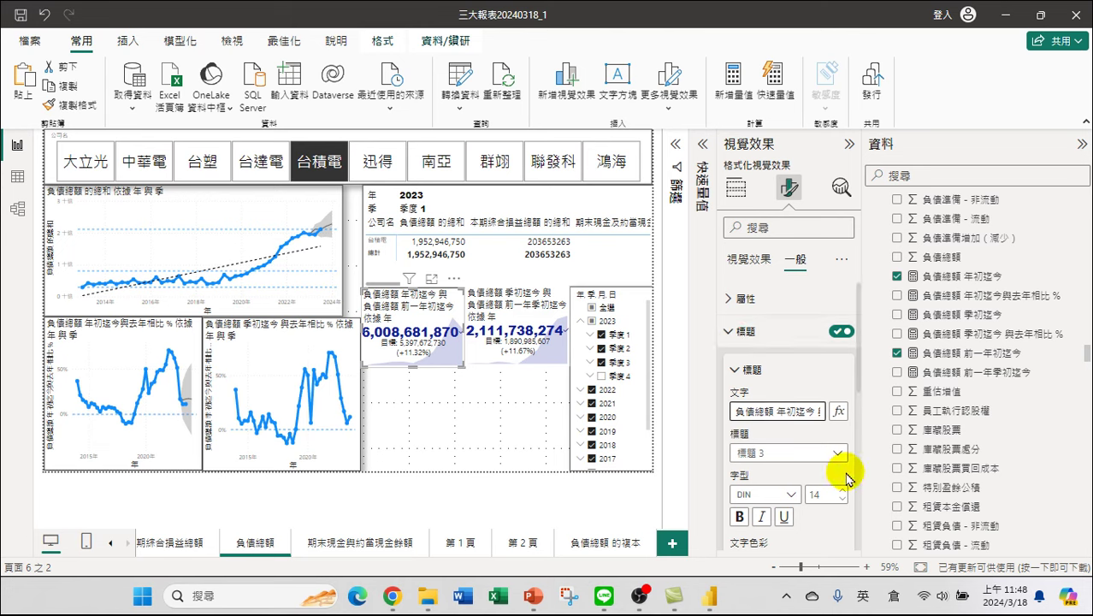
{"action": "type", "text": "("}
{"action": "key", "text": "Delete"}
{"action": "type", "text": ")"}
{"action": "key", "text": "Left"}
{"action": "type", "text": "ㄚTD"}
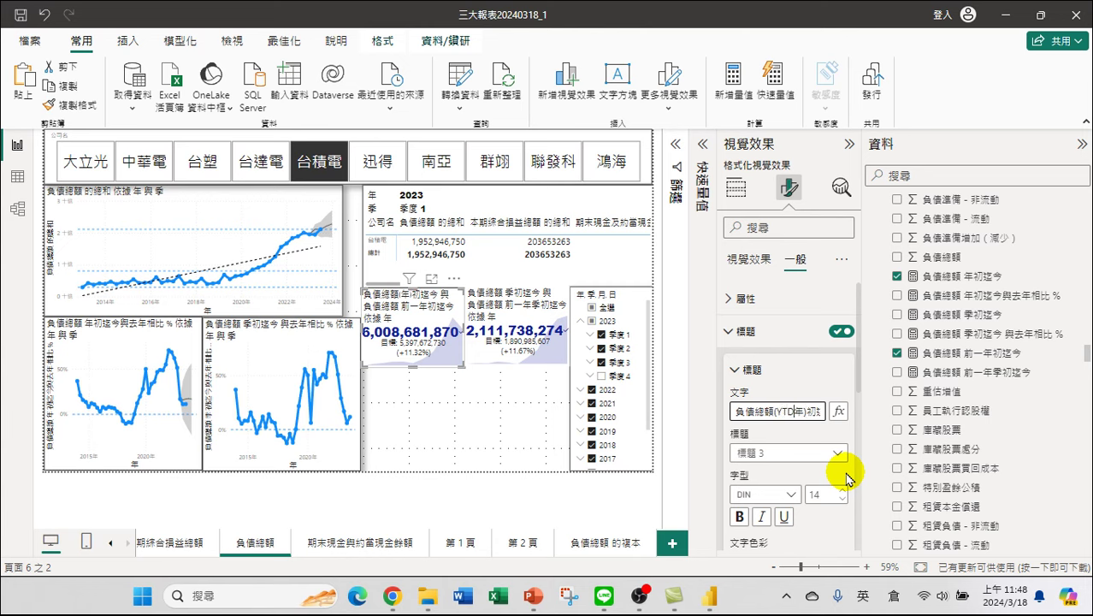
{"action": "key", "text": "Delete"}
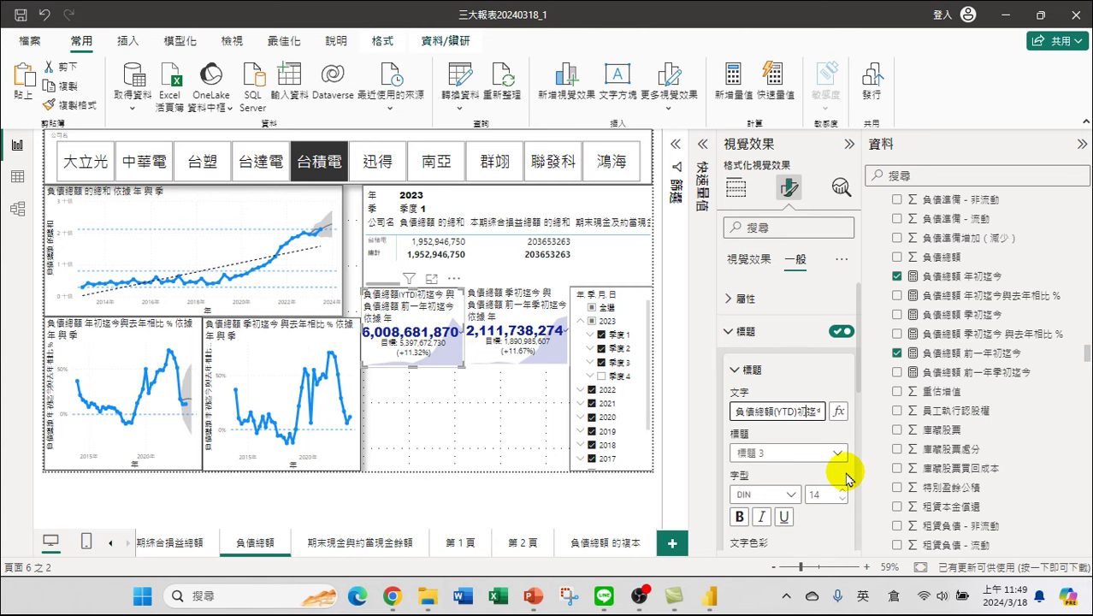
{"action": "key", "text": "shift+Right"}
{"action": "key", "text": "shift+End"}
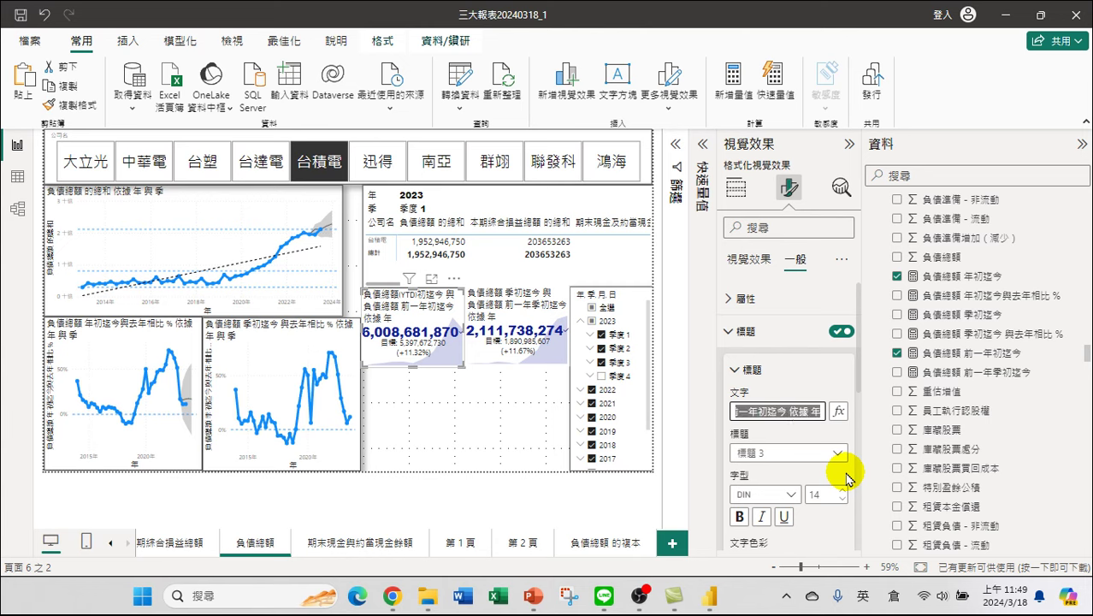
{"action": "type", "text": "KPI"}
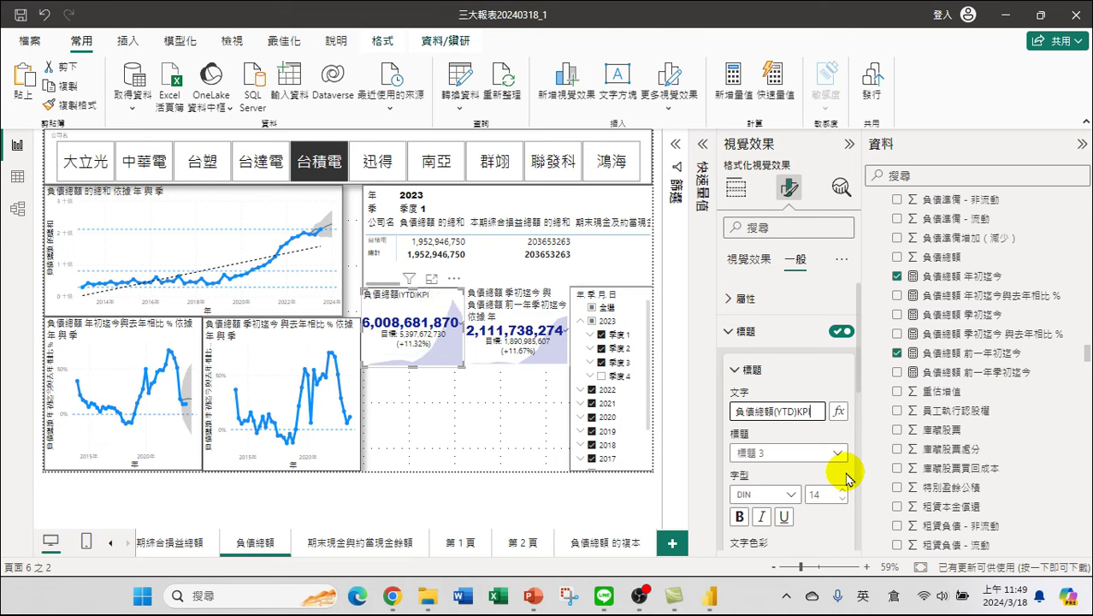
Change the title of the quarter-to-date KPI to 負債總額(QTD) KPI
{"action": "left_click", "coordinate": [475, 306]}
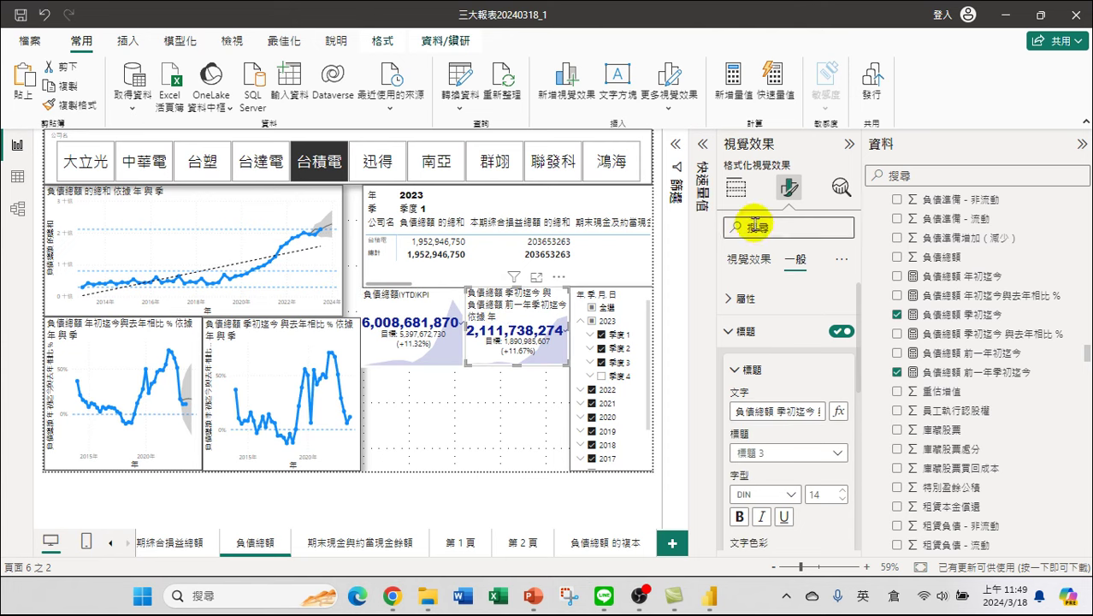
{"action": "left_click", "coordinate": [775, 413]}
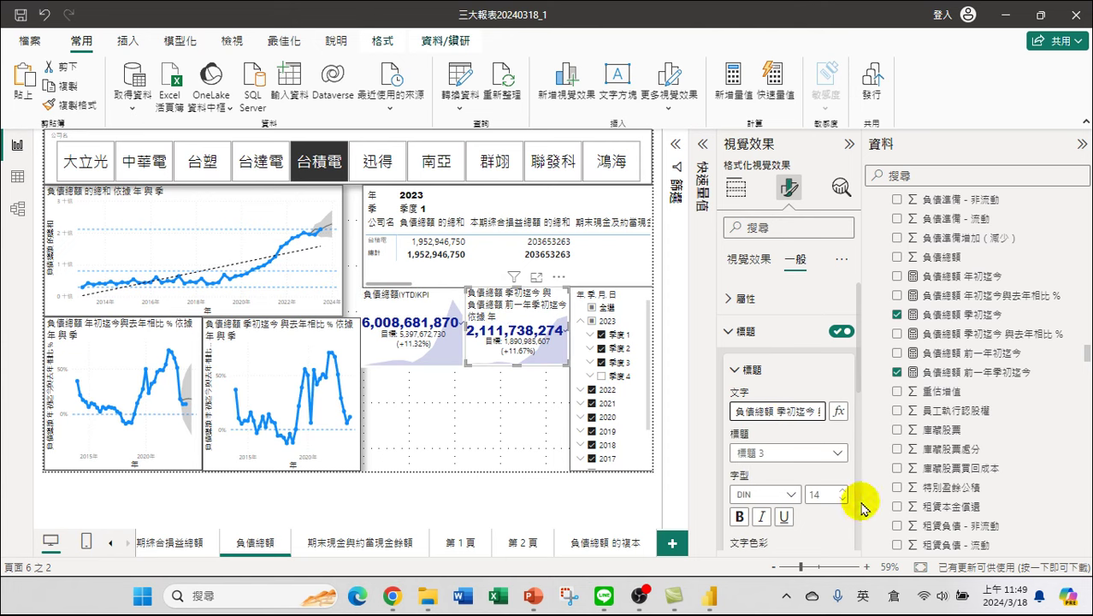
{"action": "type", "text": "(QTD)"}
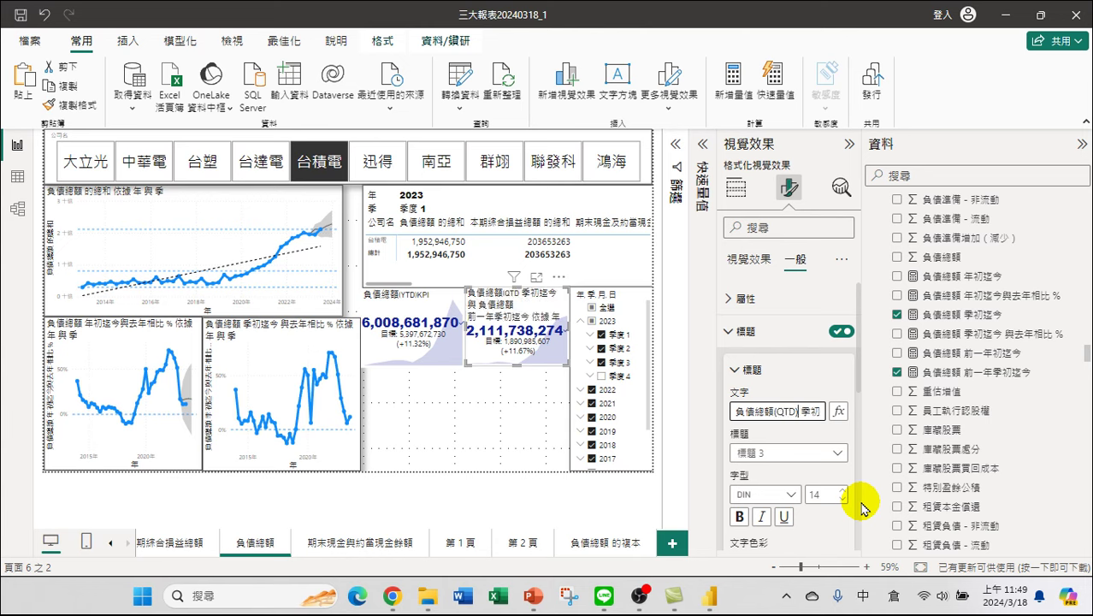
{"action": "key", "text": "shift"}
{"action": "type", "text": "KPI"}
{"action": "key", "text": "shift+End"}
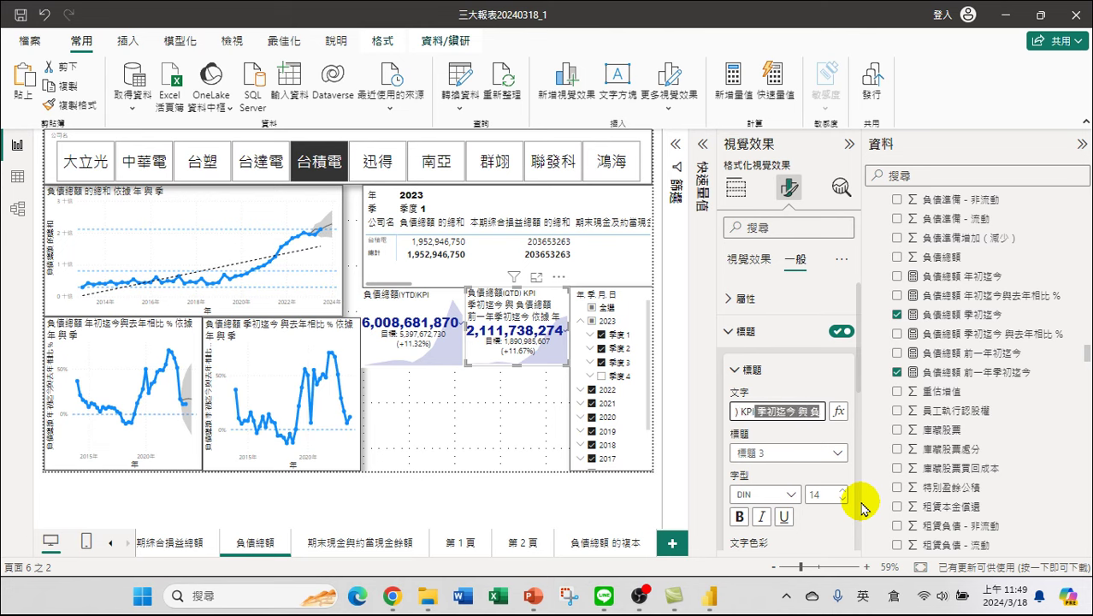
{"action": "key", "text": "Delete"}
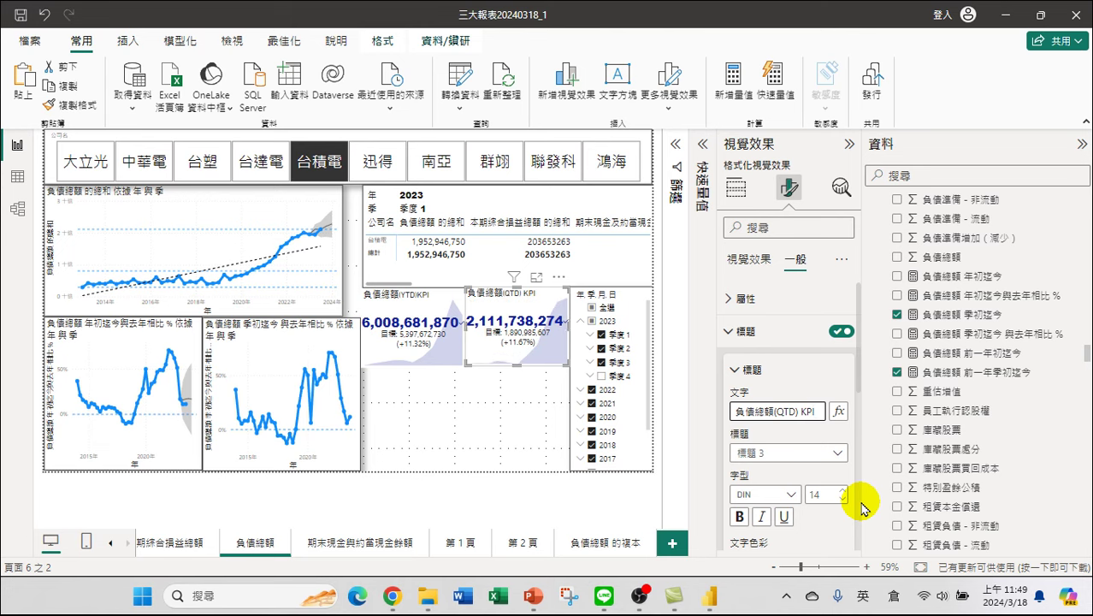
Save the report as a new file named 三大報表20240318_2.pbix in the 下載 folder
{"action": "left_click", "coordinate": [410, 333]}
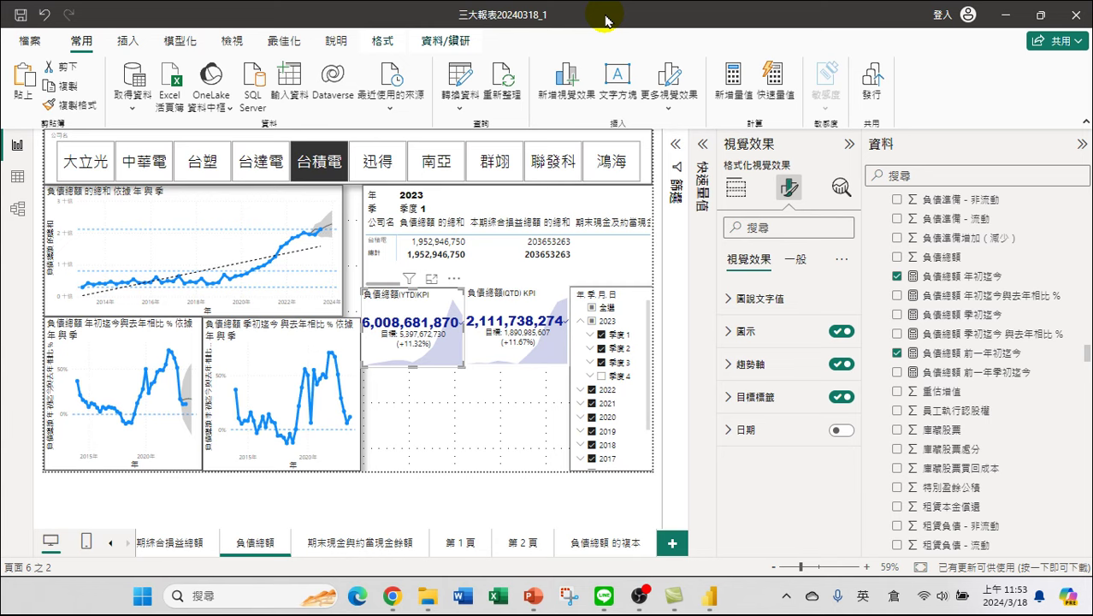
{"action": "left_click", "coordinate": [28, 42]}
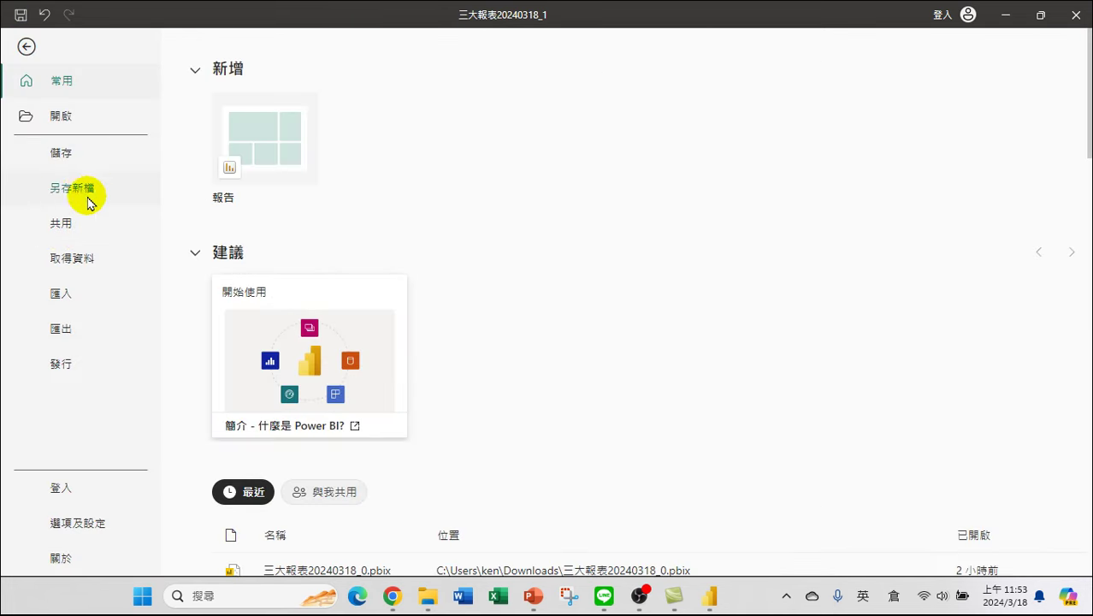
{"action": "left_click", "coordinate": [83, 189]}
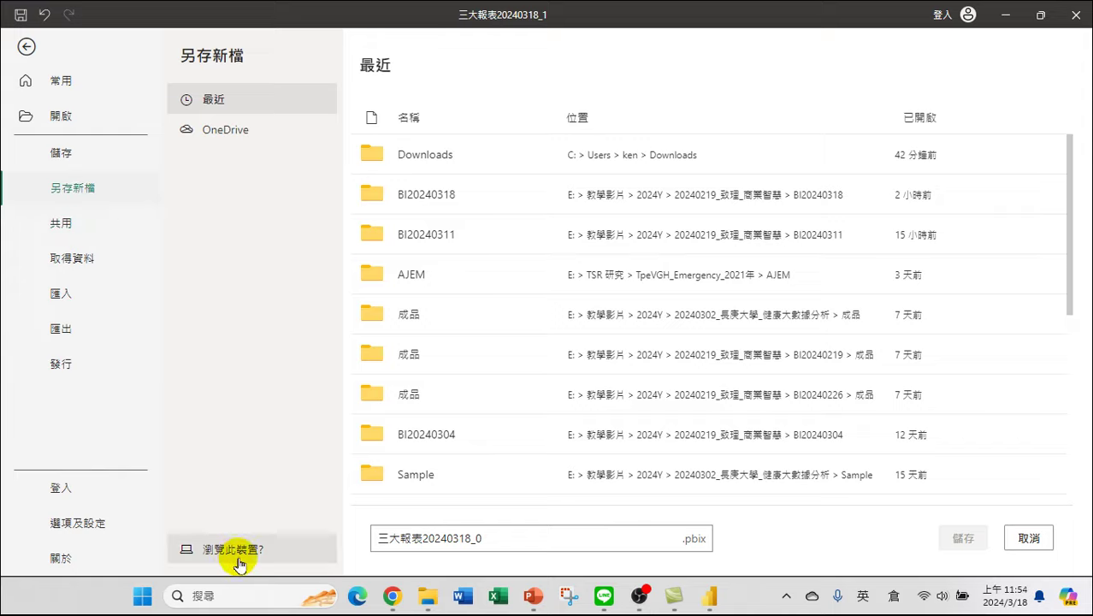
{"action": "left_click", "coordinate": [238, 559]}
{"action": "left_click", "coordinate": [202, 302]}
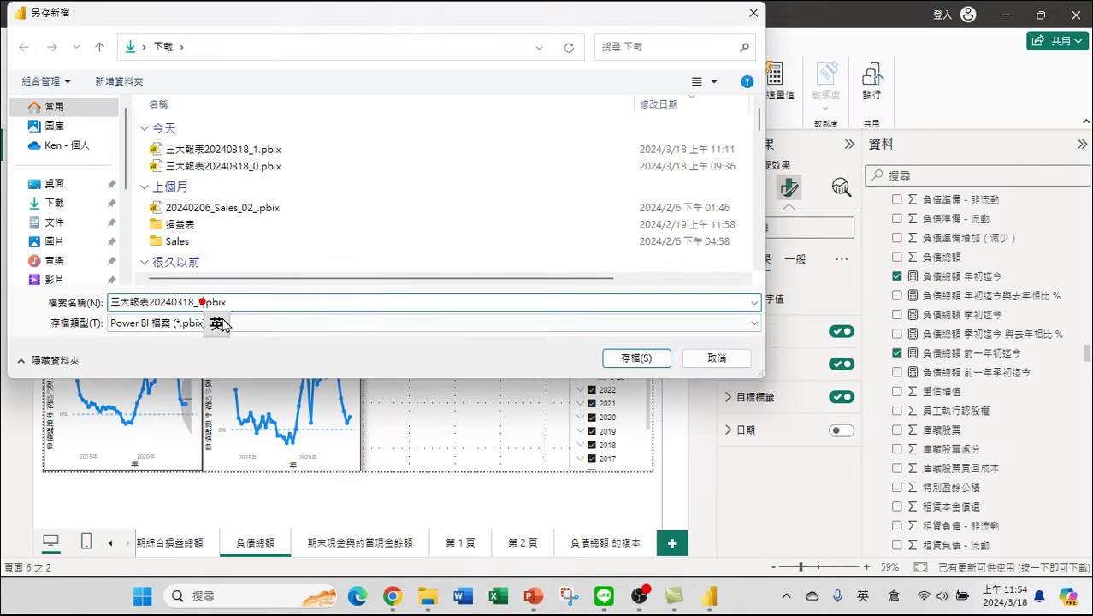
{"action": "key", "text": "BackSpace"}
{"action": "type", "text": "2"}
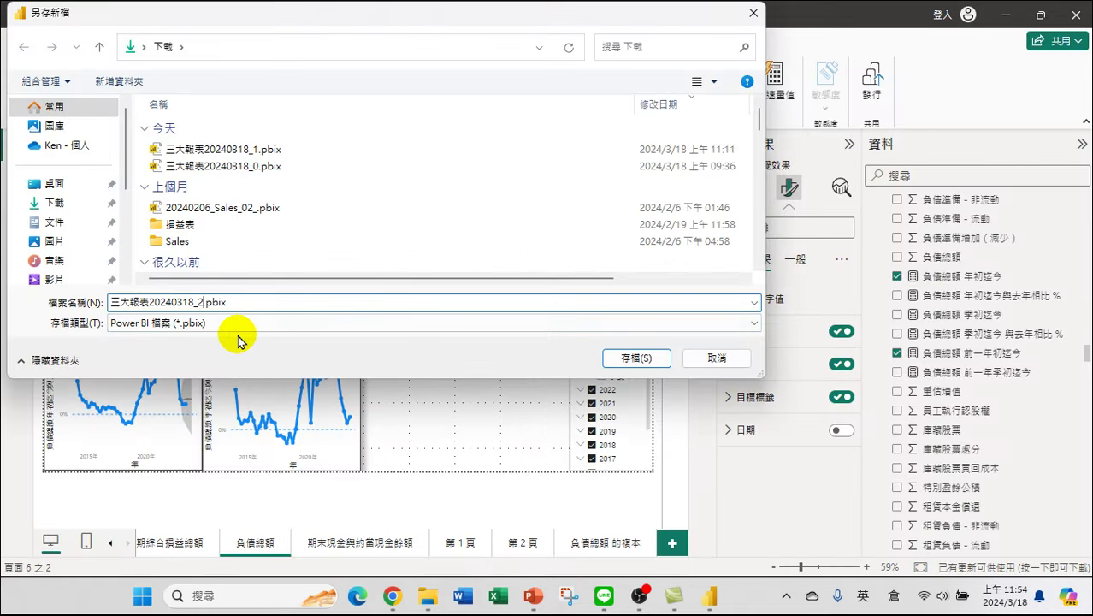
{"action": "left_click", "coordinate": [633, 357]}
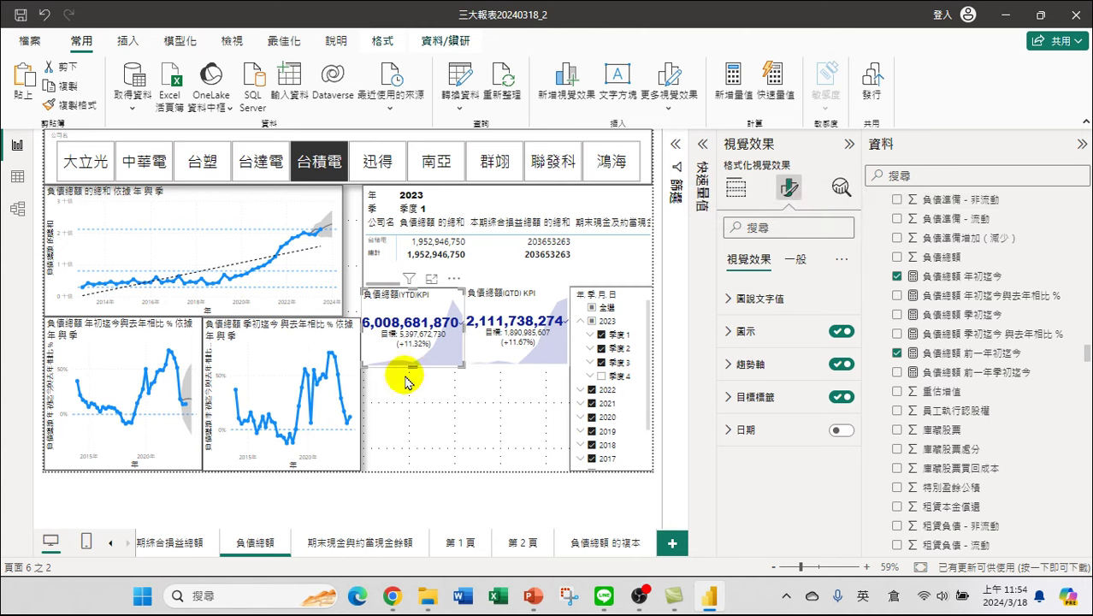
Check the YouTube Studio livestream page in Chrome and minimize the browser
{"action": "mouse_move", "coordinate": [399, 603]}
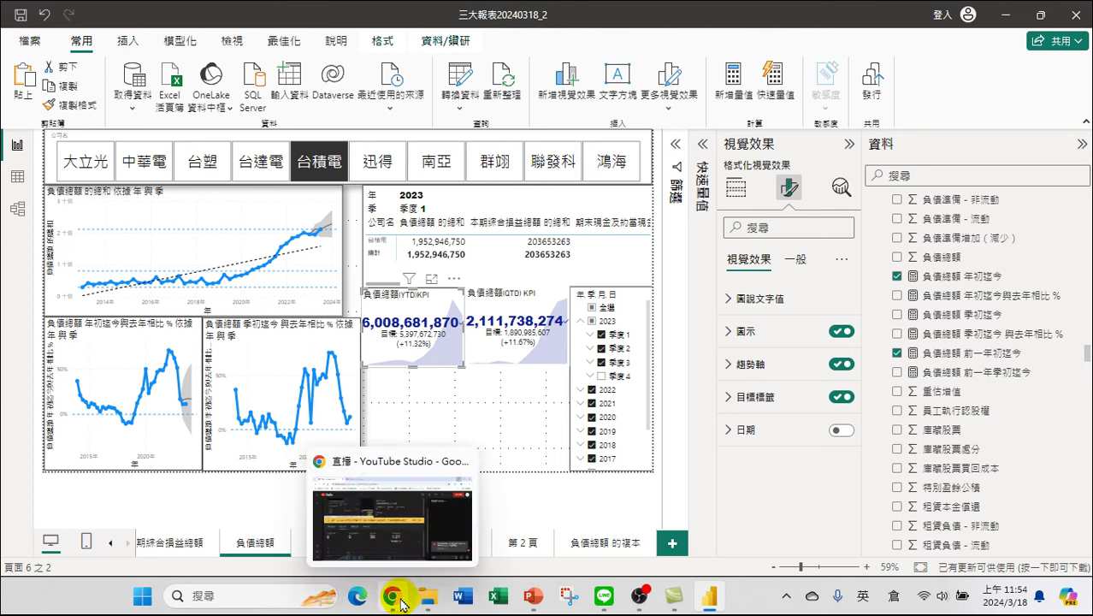
{"action": "left_click", "coordinate": [397, 600]}
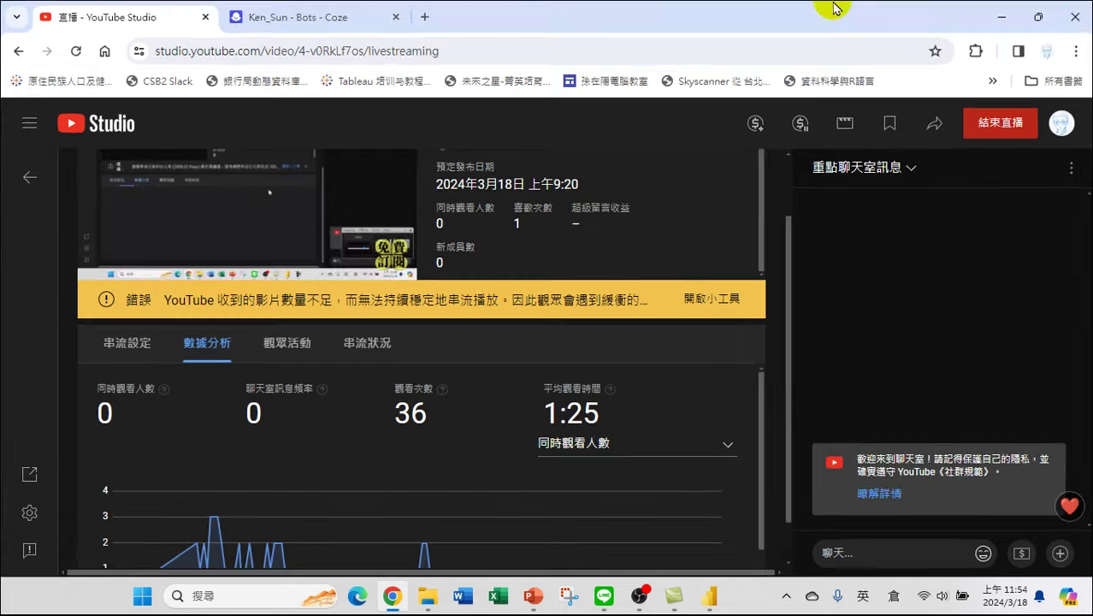
{"action": "left_click", "coordinate": [1001, 17]}
Switch to File Explorer and open the data2 folder on the USB drive (G:)
{"action": "mouse_move", "coordinate": [442, 587]}
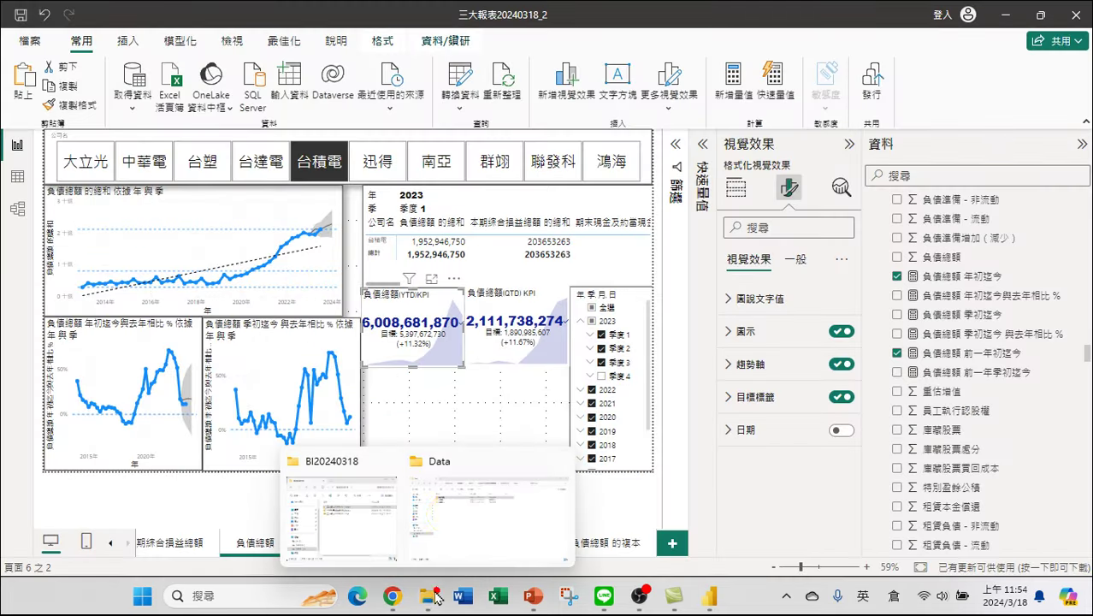
{"action": "left_click", "coordinate": [453, 518]}
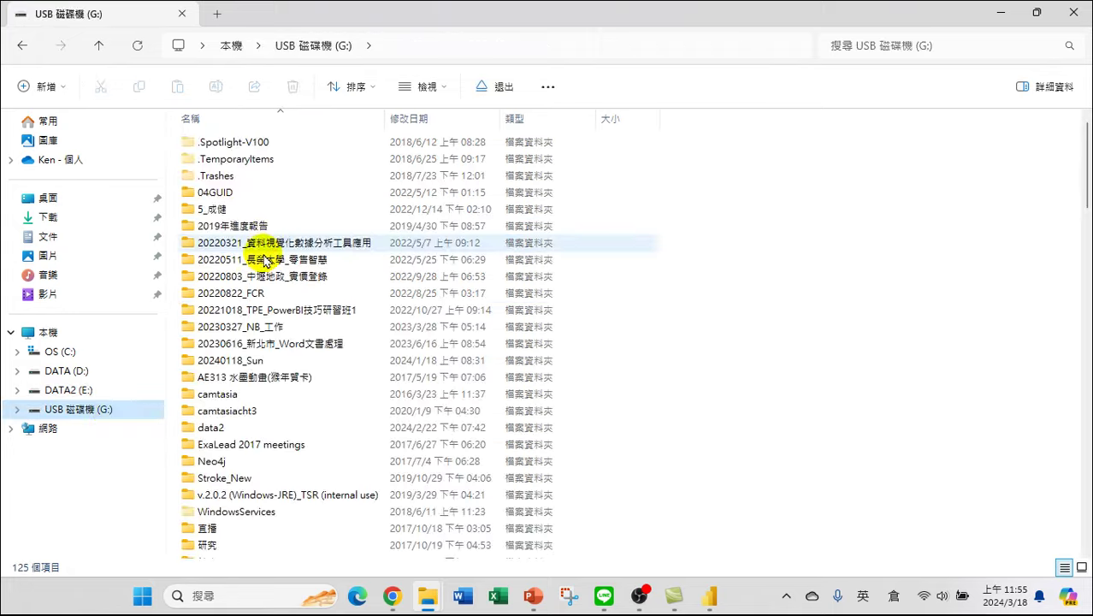
{"action": "left_click_drag", "start_coordinate": [1084, 158], "coordinate": [1084, 188]}
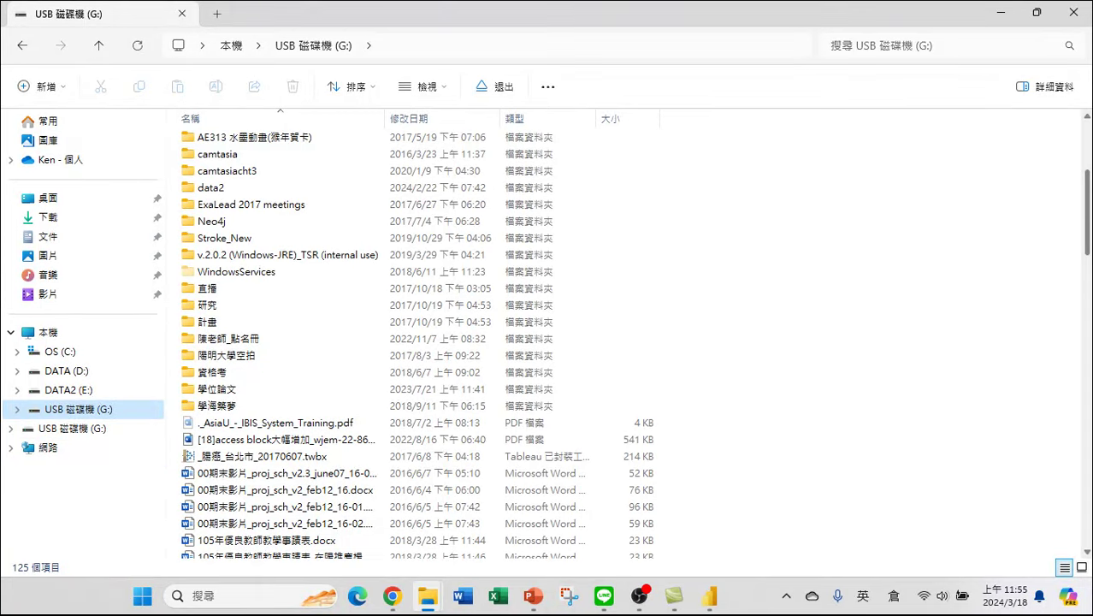
{"action": "double_click", "coordinate": [214, 189]}
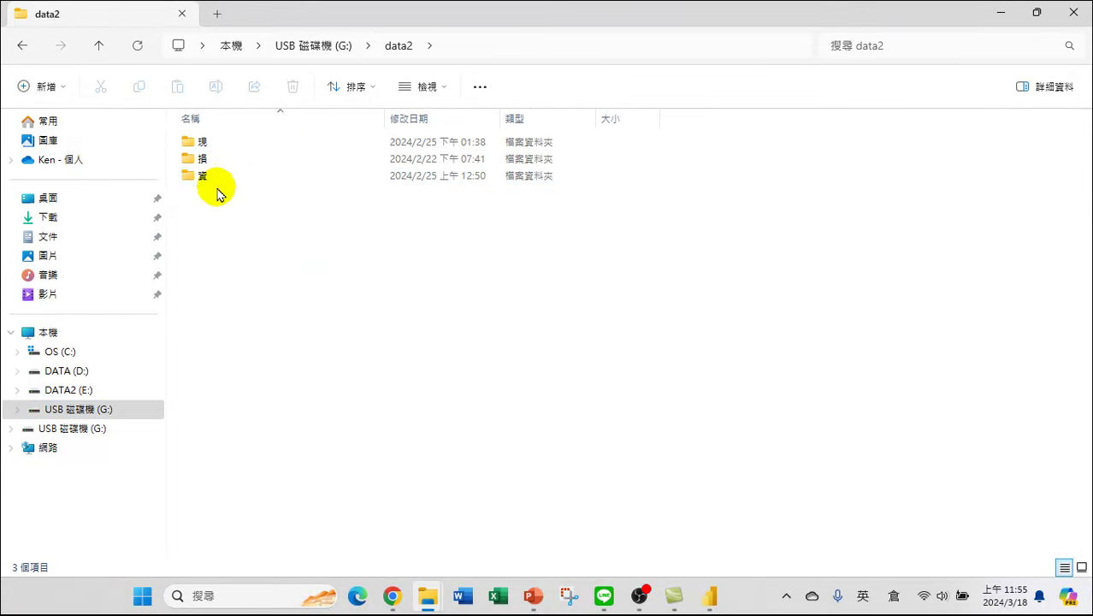
Look through the quarterly Excel workbooks in the 現, 損 and 資 folders, returning to data2 after each one
{"action": "double_click", "coordinate": [191, 142]}
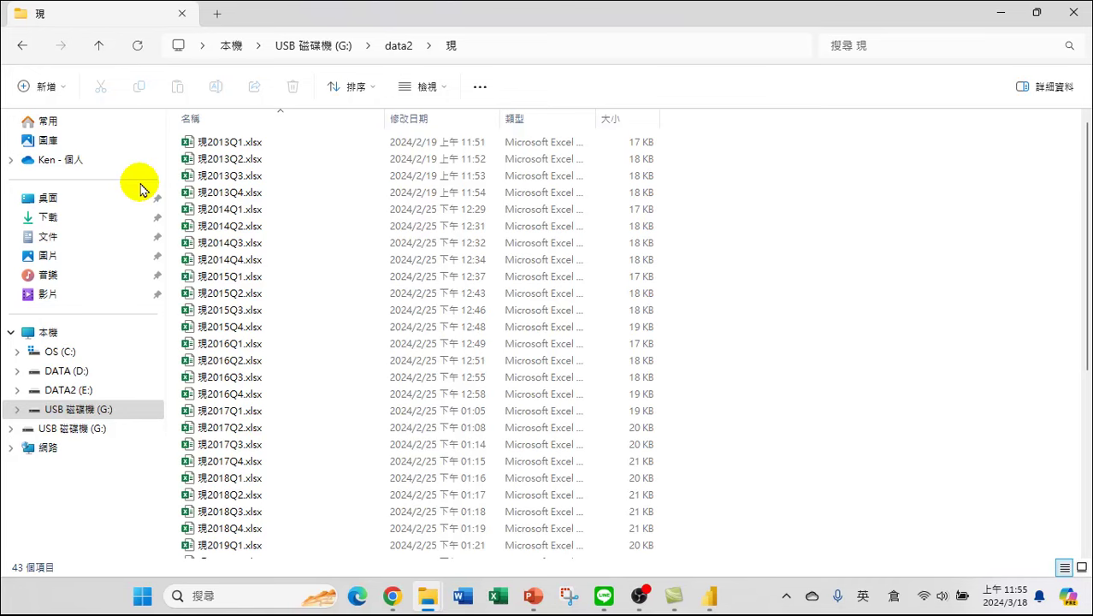
{"action": "left_click", "coordinate": [22, 45]}
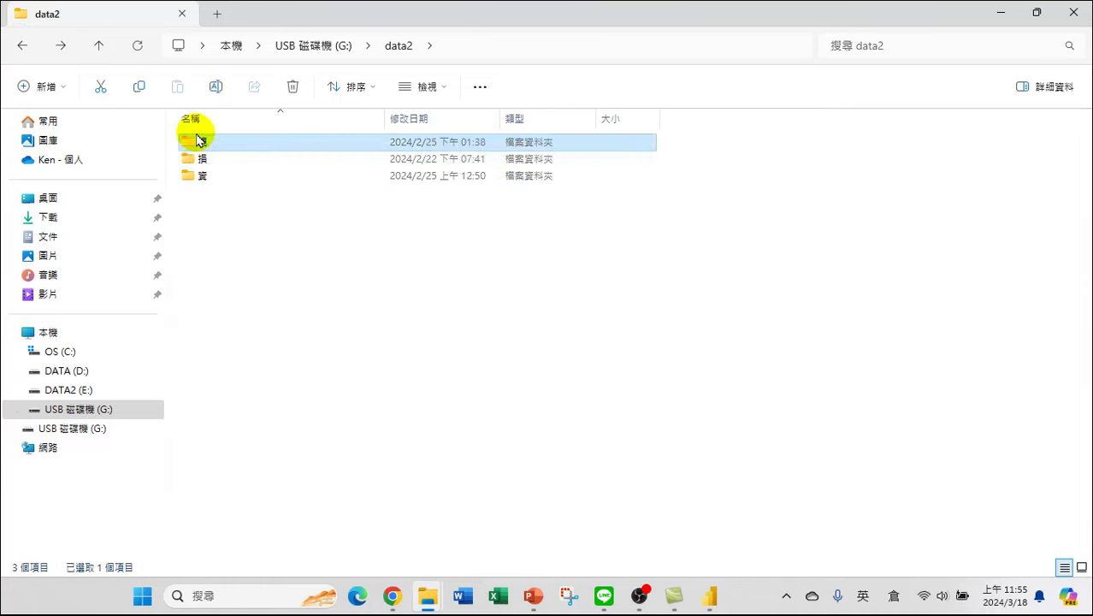
{"action": "double_click", "coordinate": [208, 160]}
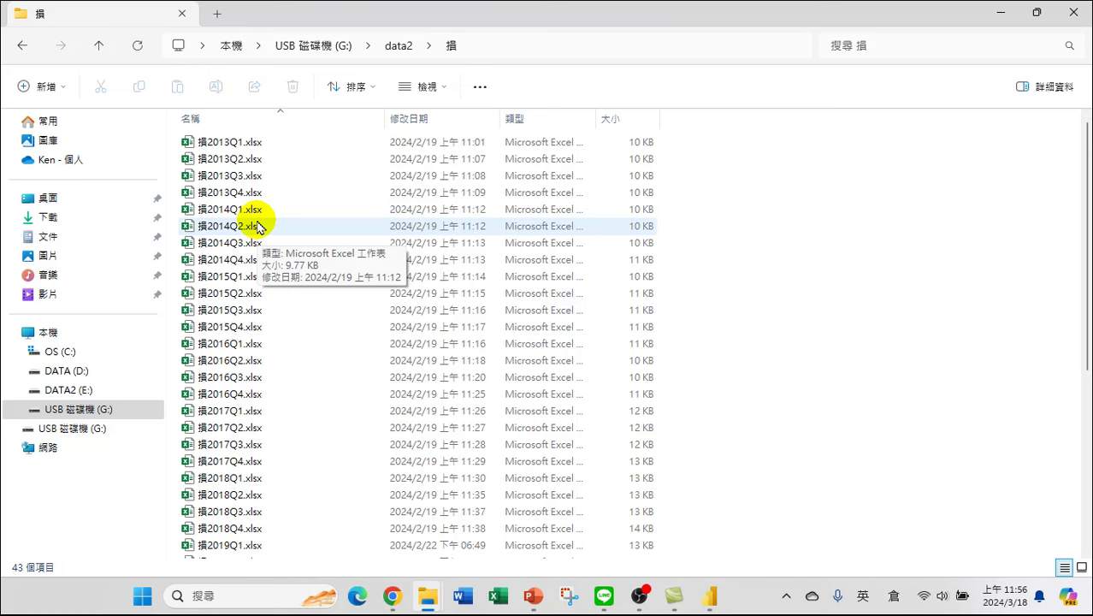
{"action": "left_click", "coordinate": [21, 47]}
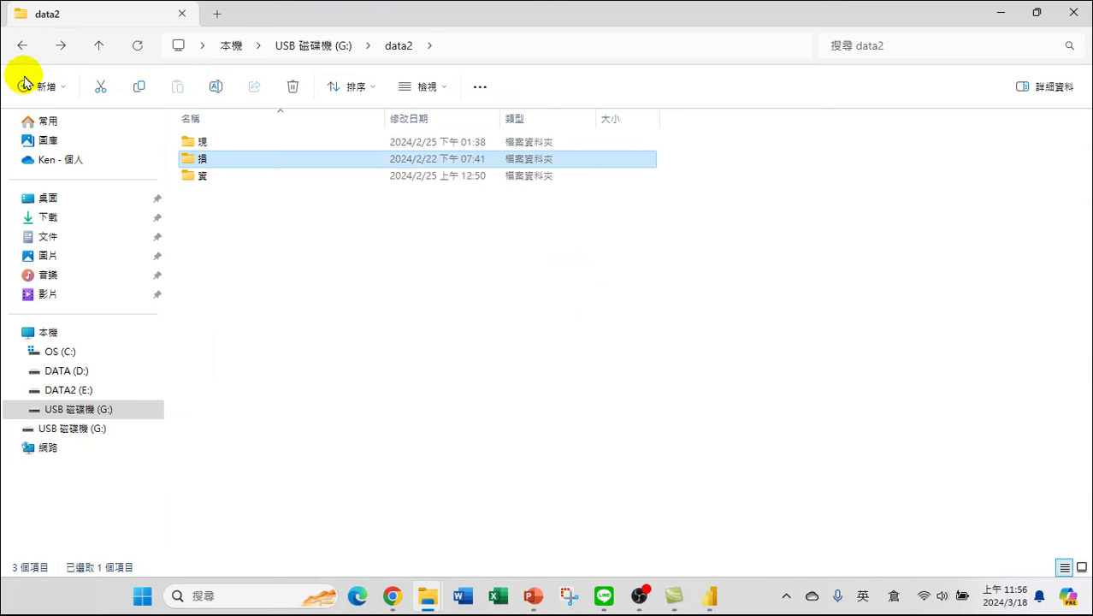
{"action": "double_click", "coordinate": [207, 177]}
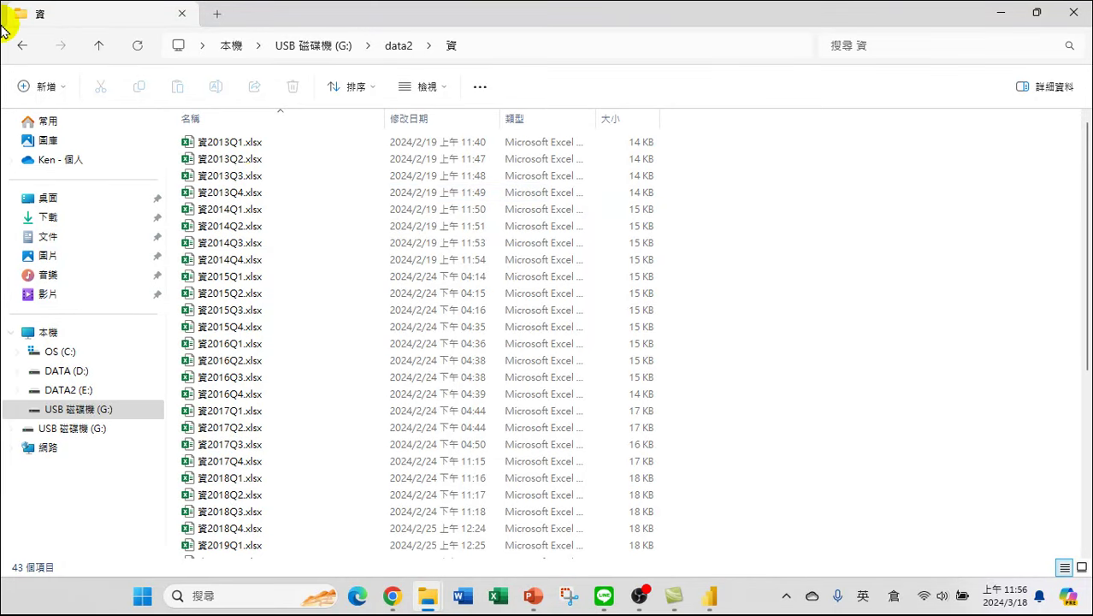
{"action": "left_click", "coordinate": [21, 45]}
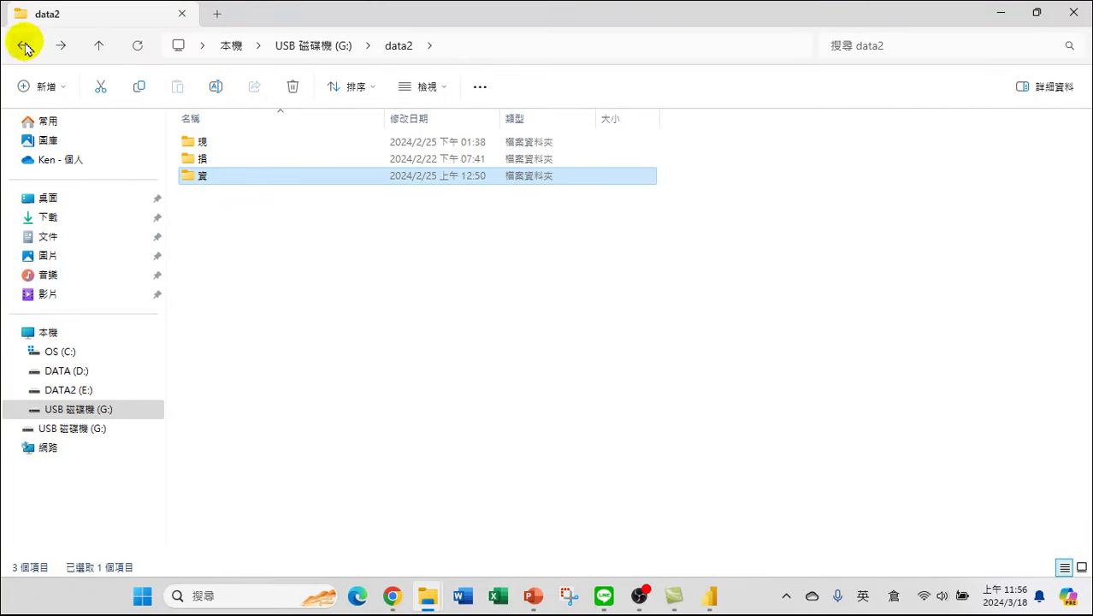
Return to the root of the USB drive (G:) and copy the data2 folder
{"action": "left_click", "coordinate": [22, 46]}
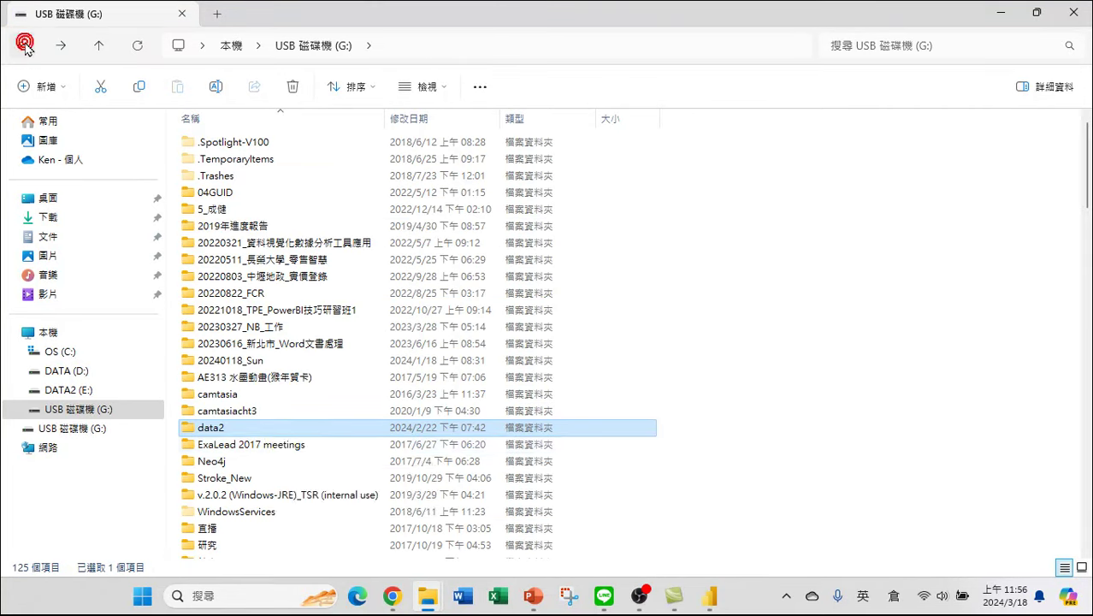
{"action": "right_click", "coordinate": [214, 433]}
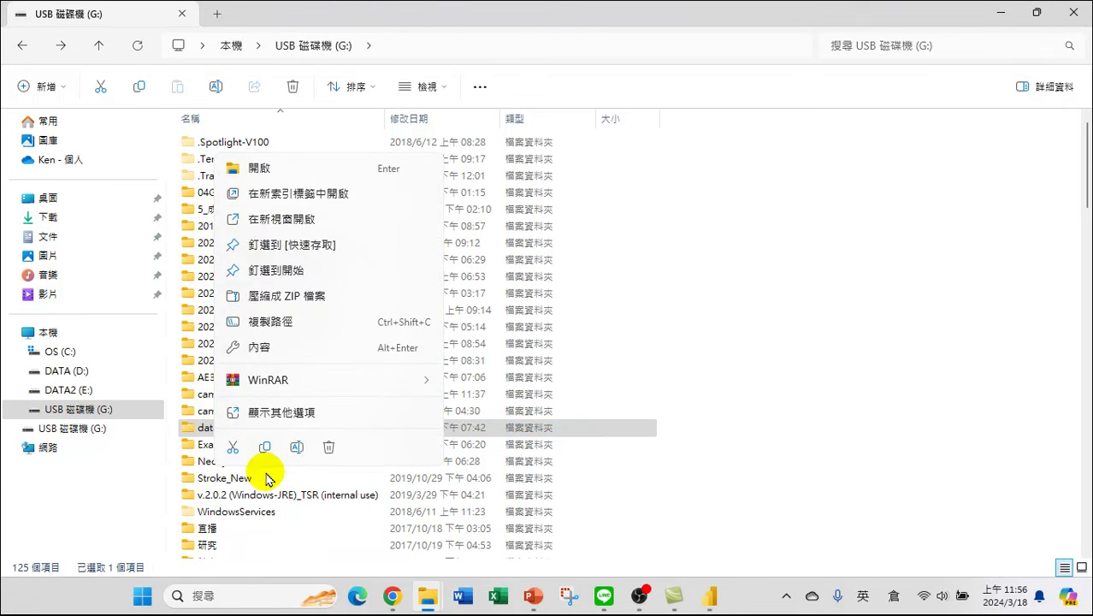
{"action": "left_click", "coordinate": [265, 446]}
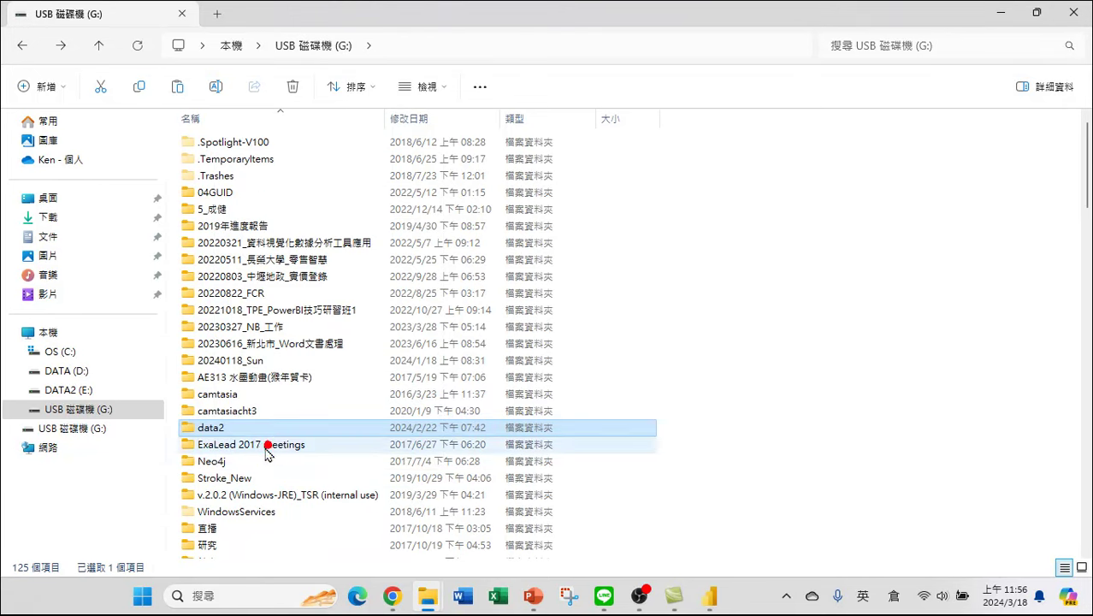
Paste the copied folder into DATA2 (E:) under 教學影片\2024Y\20240219_致理_商業智慧\BI20240318
{"action": "left_click", "coordinate": [85, 392]}
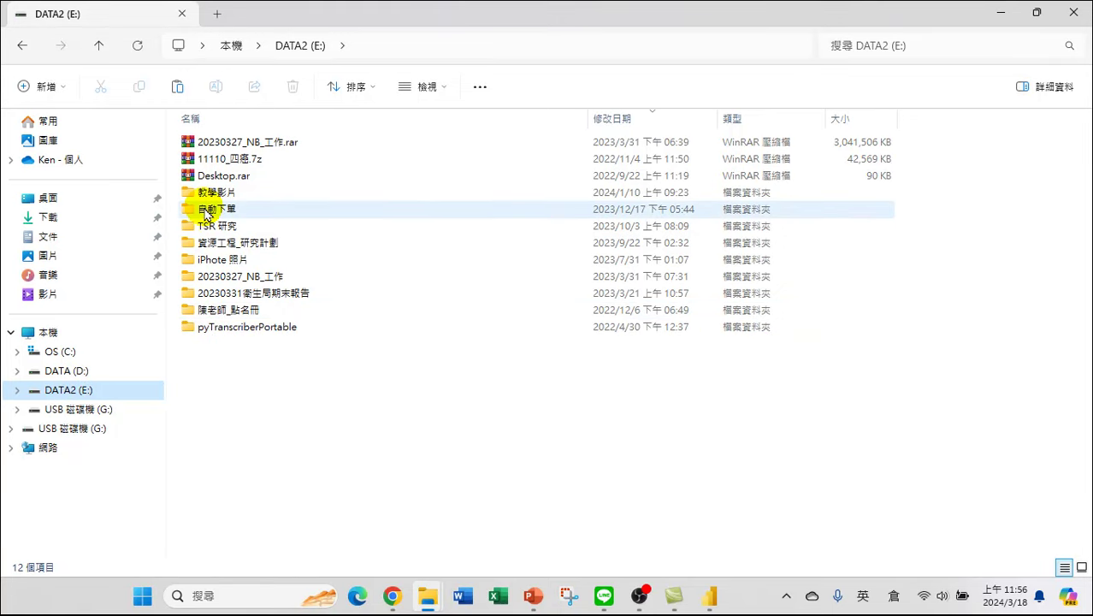
{"action": "double_click", "coordinate": [205, 192]}
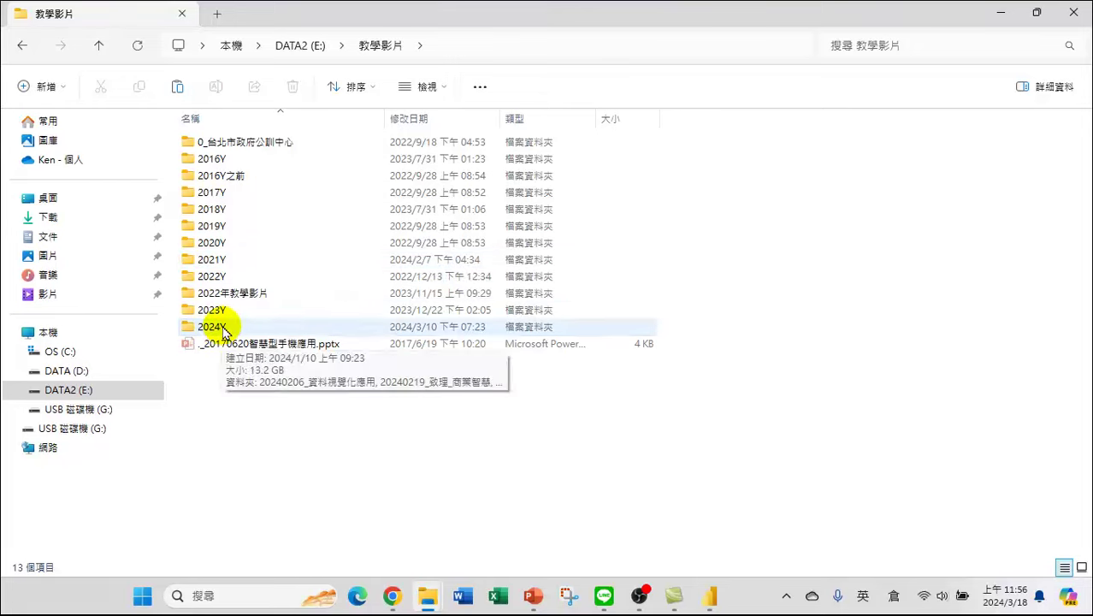
{"action": "double_click", "coordinate": [221, 327]}
{"action": "double_click", "coordinate": [288, 158]}
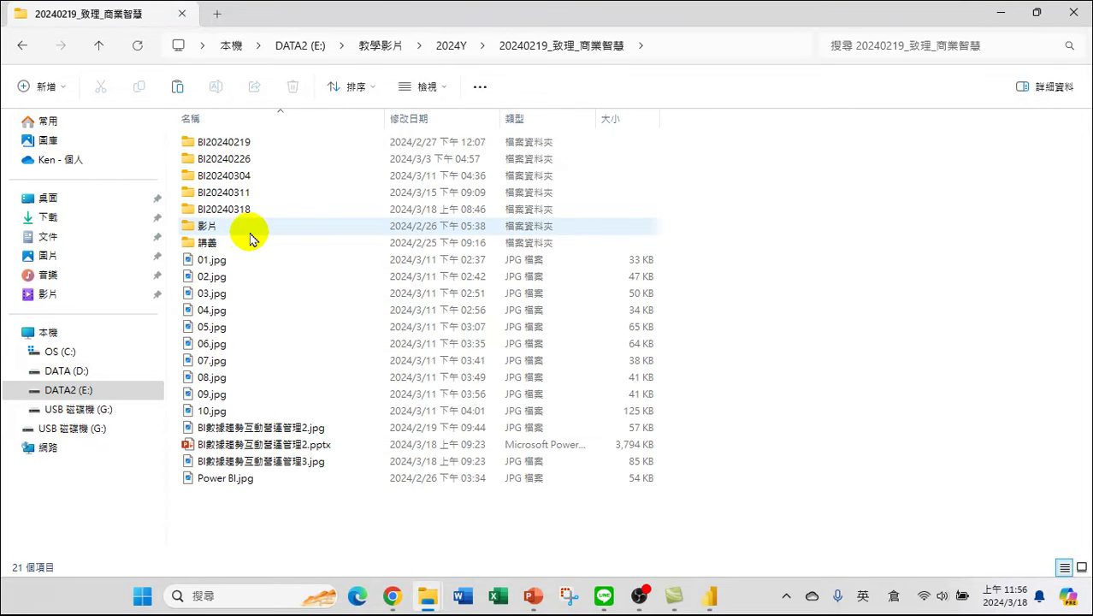
{"action": "double_click", "coordinate": [244, 209]}
{"action": "right_click", "coordinate": [278, 315]}
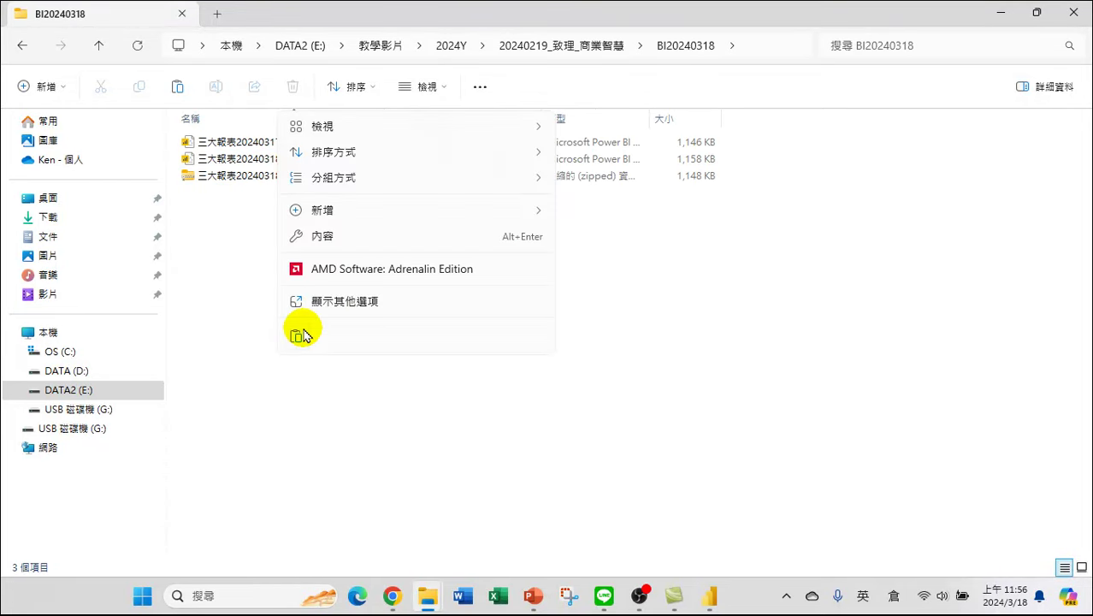
{"action": "left_click", "coordinate": [298, 336]}
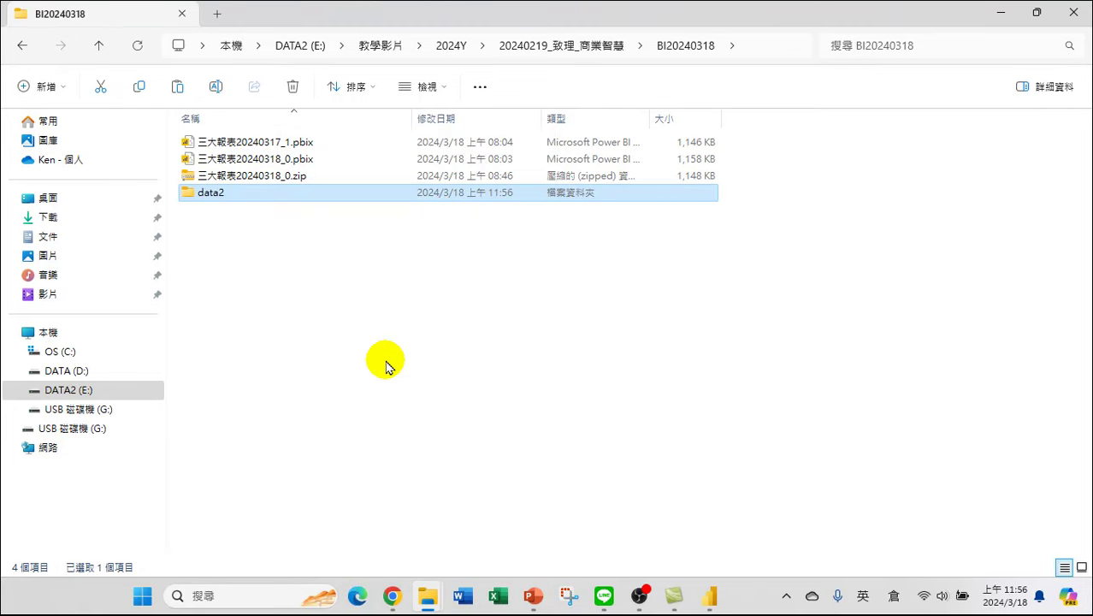
Switch to Power BI Desktop, open the data source settings in Power Query Editor, and start changing the source of the bi20240304\data folder
{"action": "left_click", "coordinate": [708, 597]}
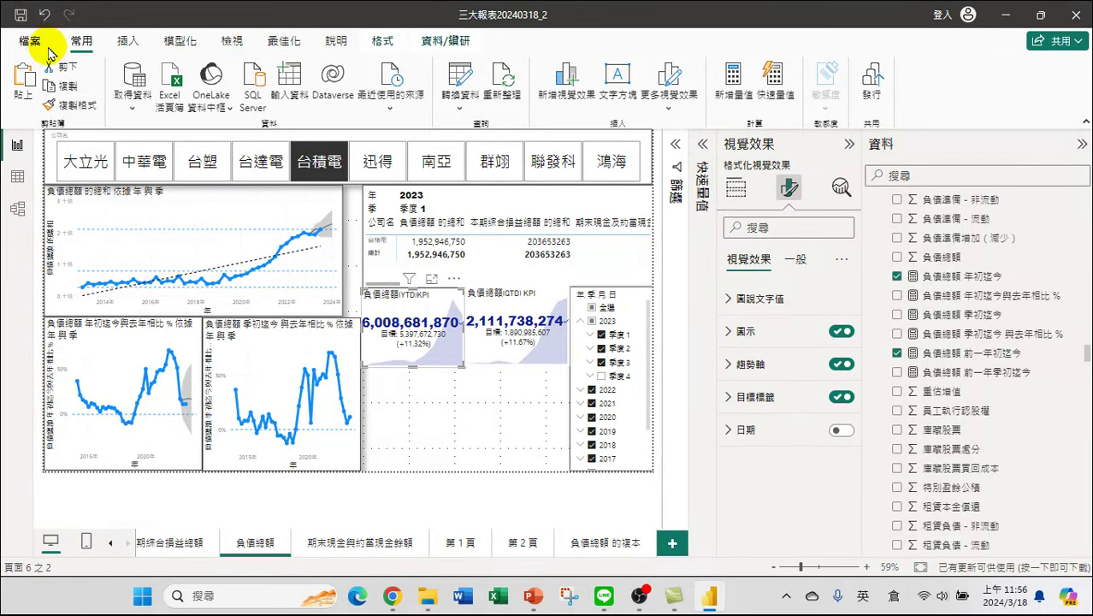
{"action": "left_click", "coordinate": [78, 43]}
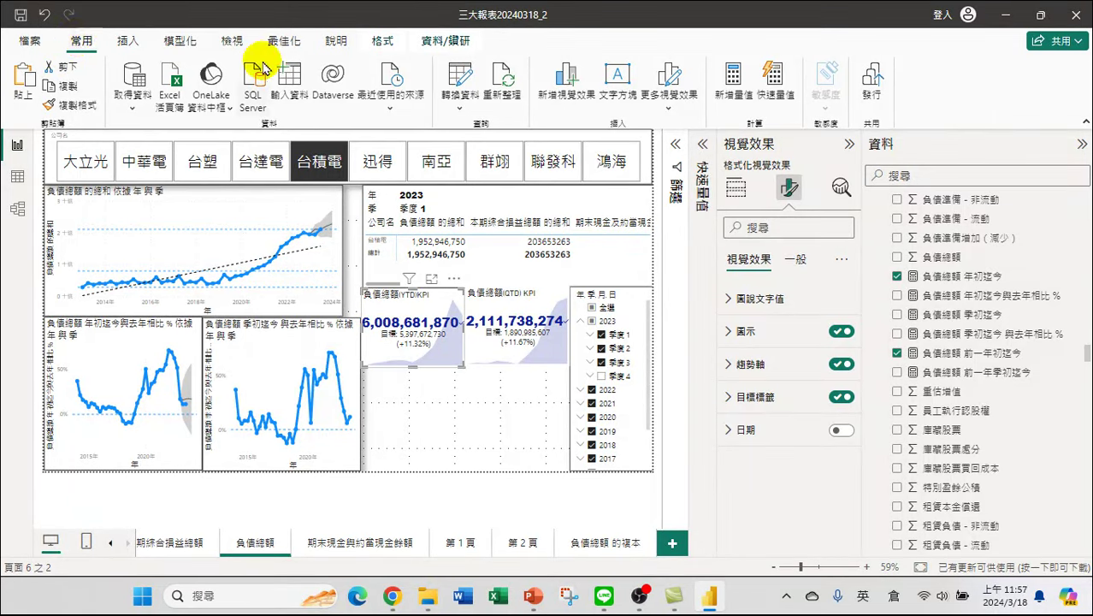
{"action": "left_click", "coordinate": [460, 79]}
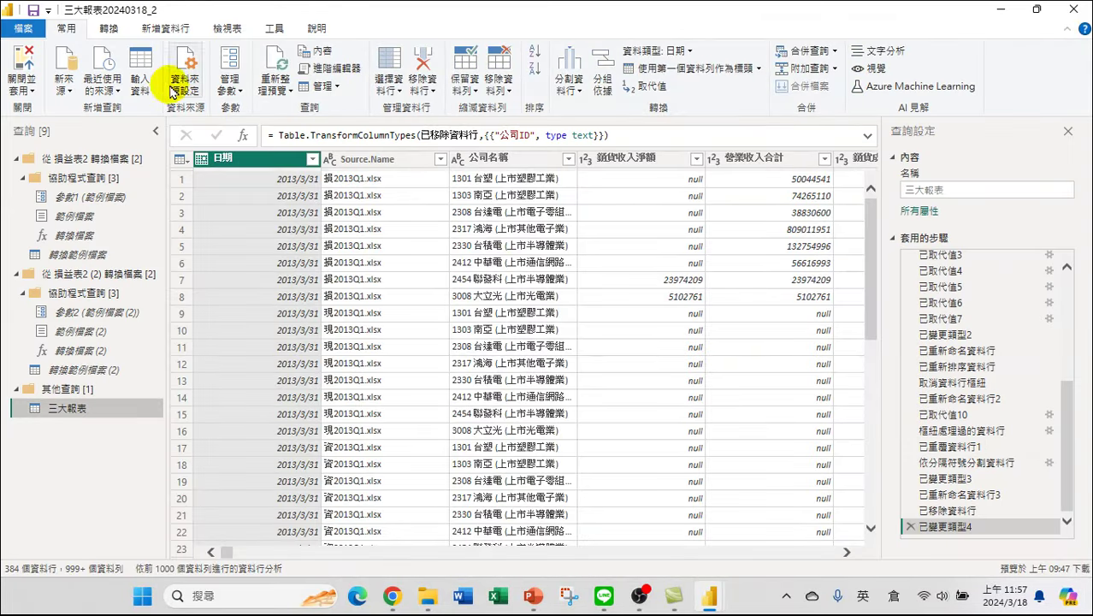
{"action": "left_click", "coordinate": [187, 62]}
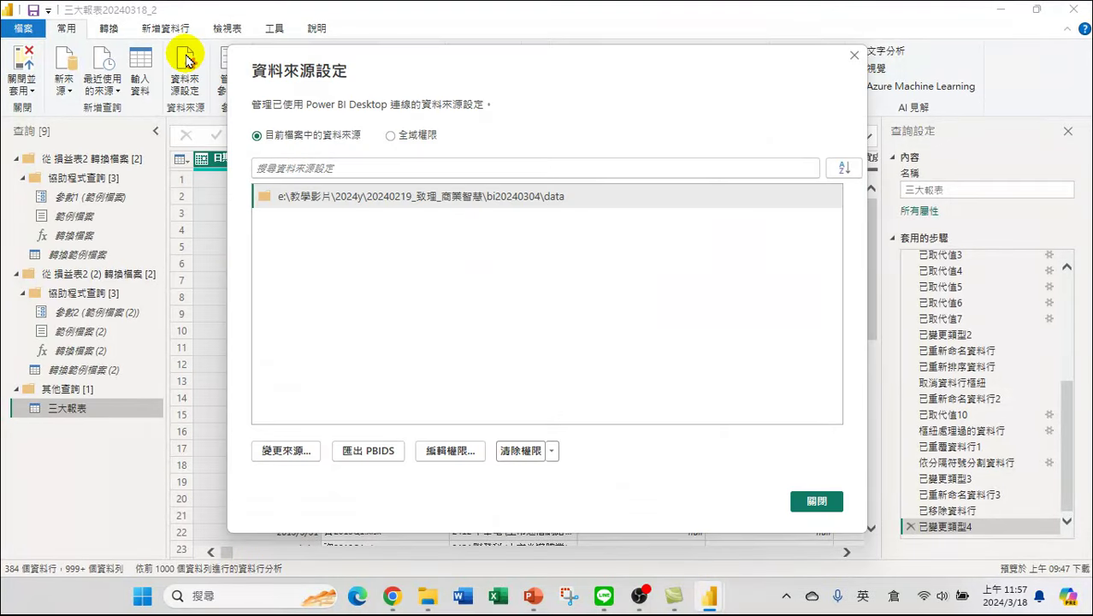
{"action": "left_click", "coordinate": [336, 200]}
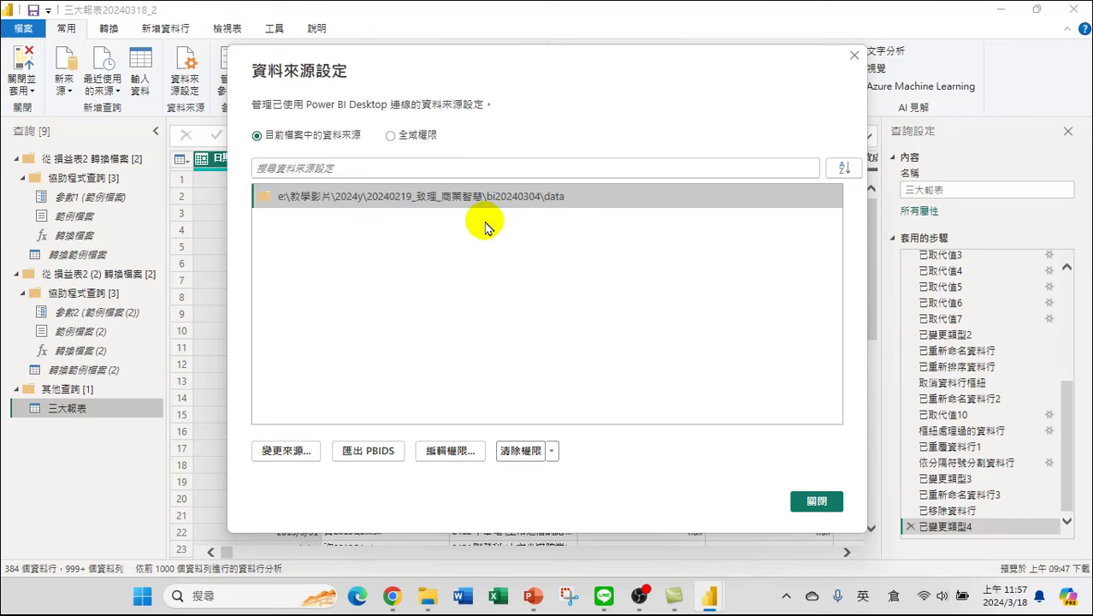
{"action": "left_click", "coordinate": [289, 451]}
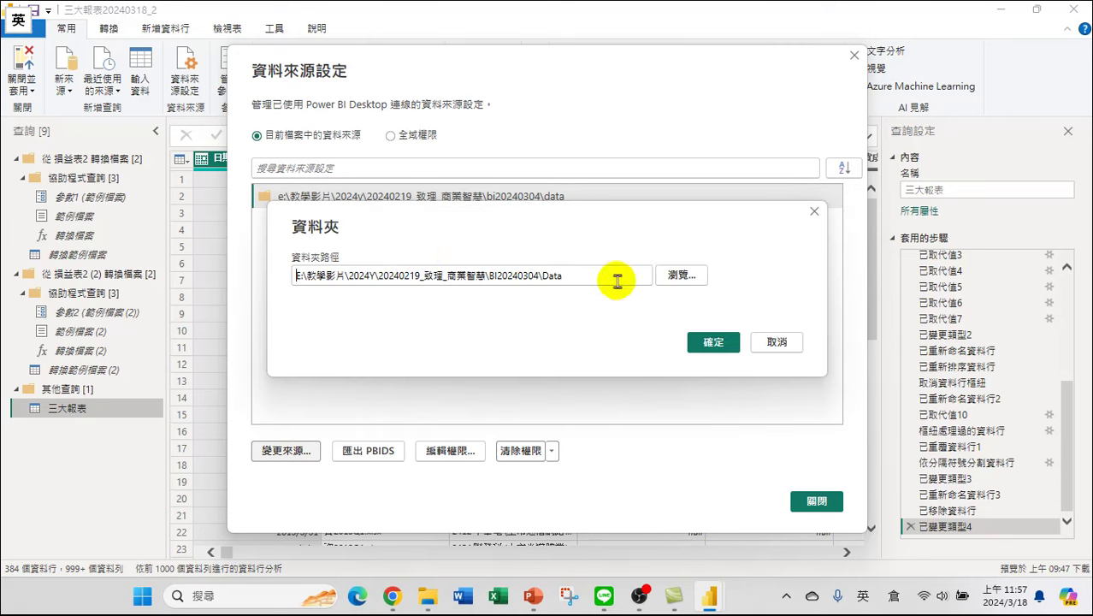
Browse for the new source folder and select E:\教學影片\2024Y\20240219_致理_商業智慧\BI20240318\data2
{"action": "left_click", "coordinate": [680, 275]}
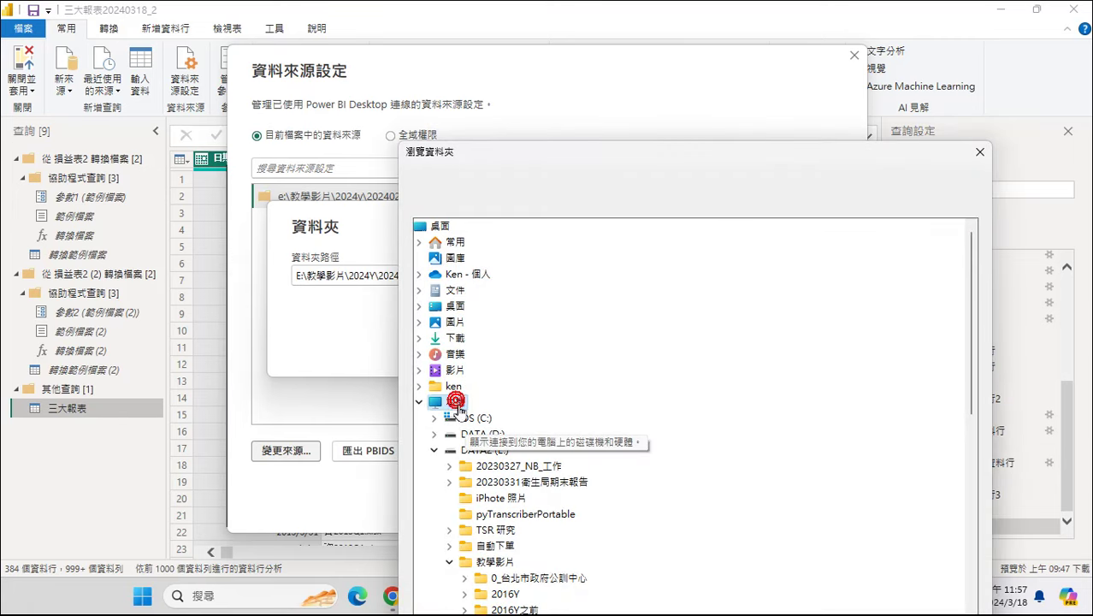
{"action": "left_click", "coordinate": [492, 450]}
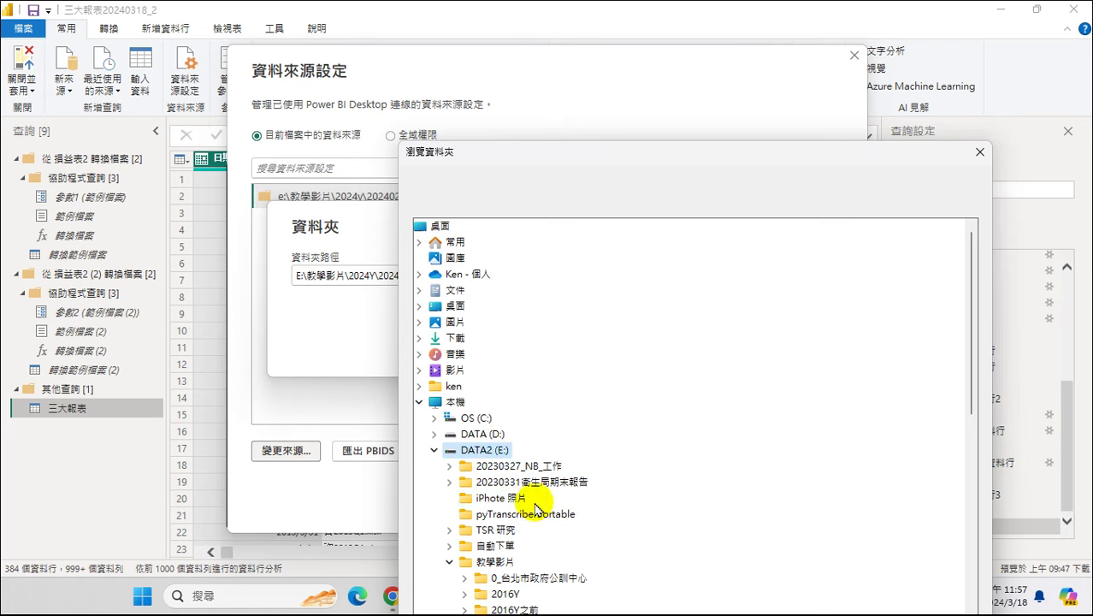
{"action": "scroll", "coordinate": [519, 505], "scroll_direction": "down", "scroll_amount": 1}
{"action": "left_click", "coordinate": [491, 511]}
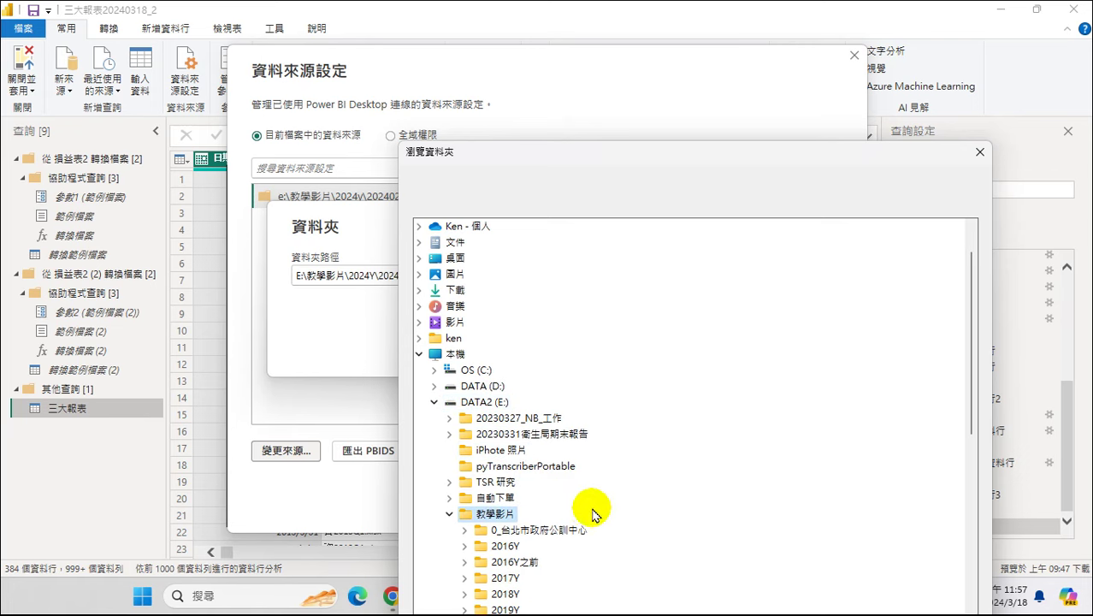
{"action": "scroll", "coordinate": [564, 531], "scroll_direction": "down", "scroll_amount": 5}
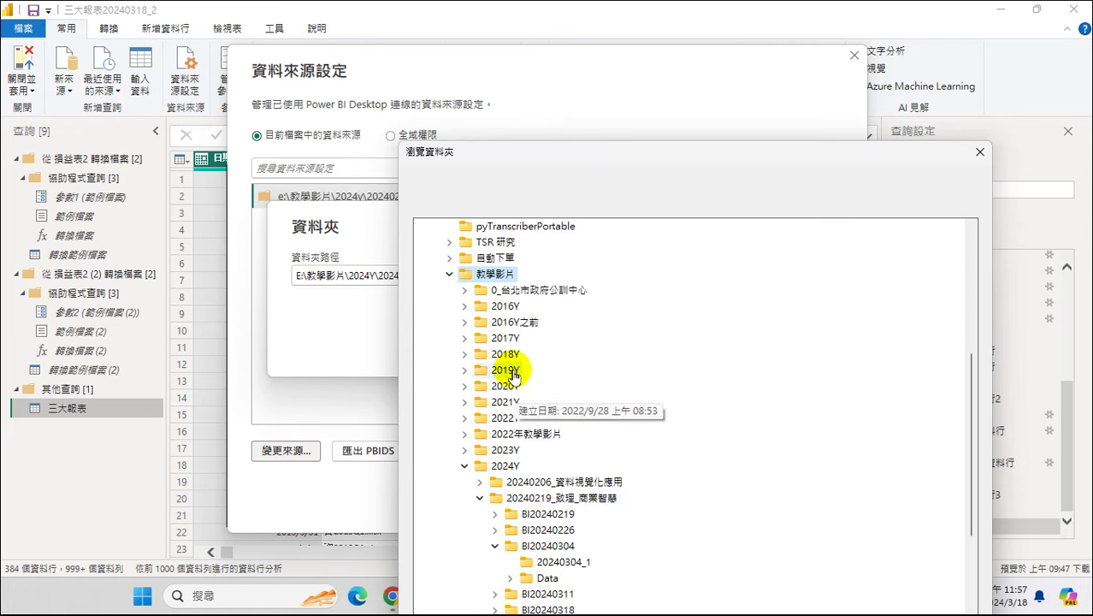
{"action": "left_click", "coordinate": [503, 466]}
{"action": "left_click", "coordinate": [571, 498]}
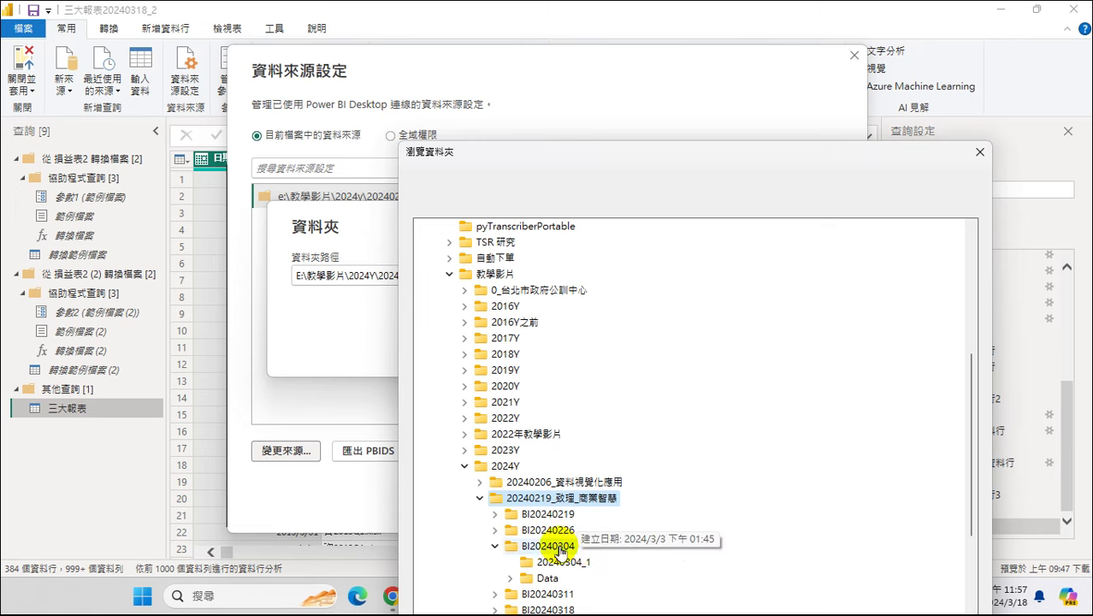
{"action": "scroll", "coordinate": [547, 551], "scroll_direction": "down", "scroll_amount": 2}
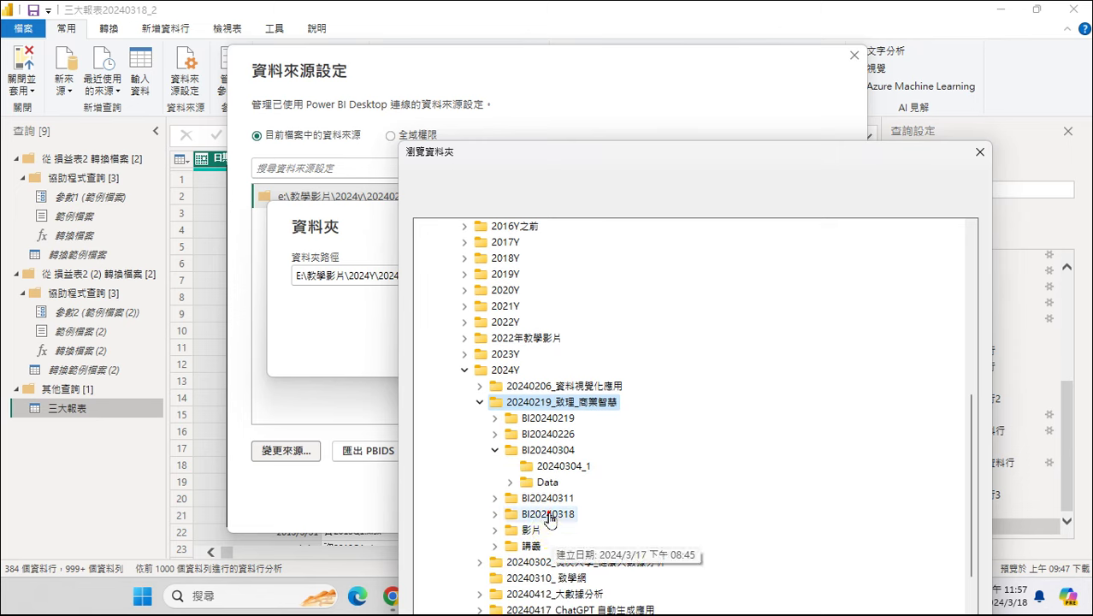
{"action": "double_click", "coordinate": [549, 514]}
{"action": "double_click", "coordinate": [550, 532]}
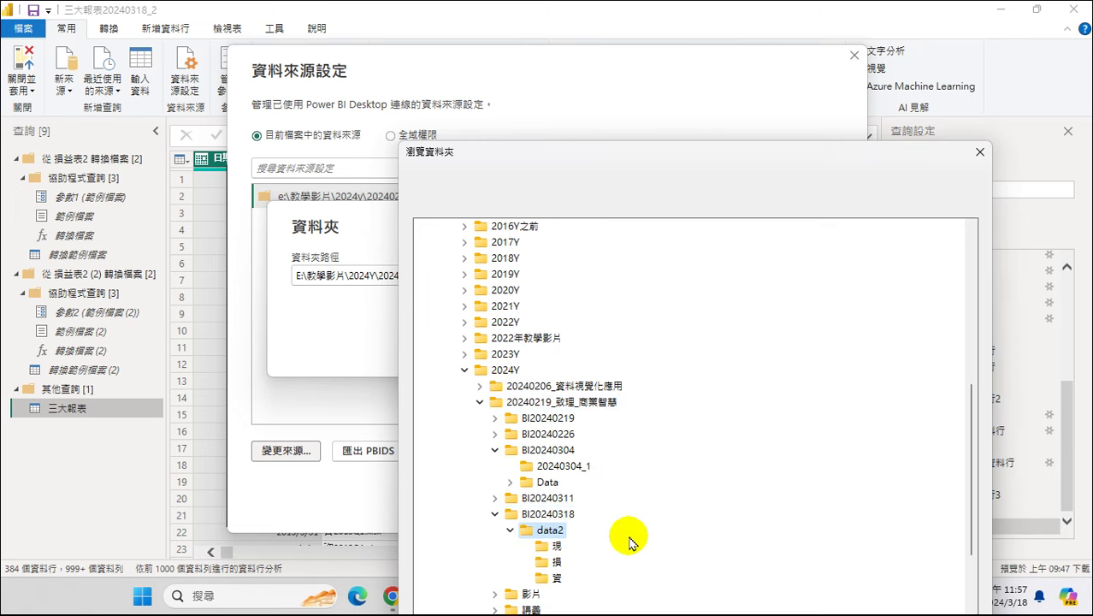
{"action": "left_click_drag", "start_coordinate": [614, 160], "coordinate": [488, 43]}
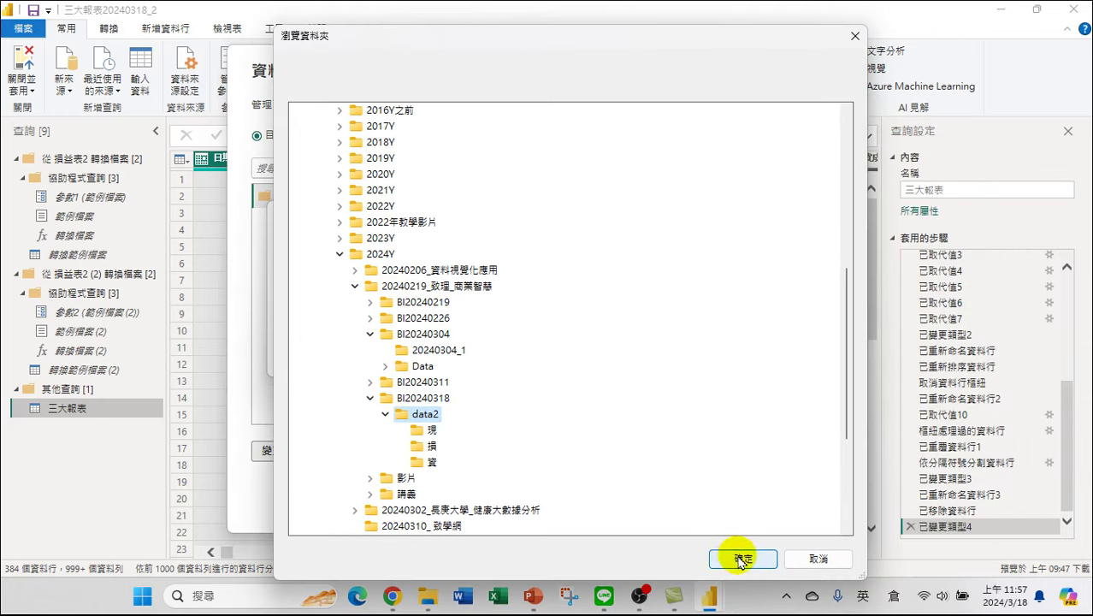